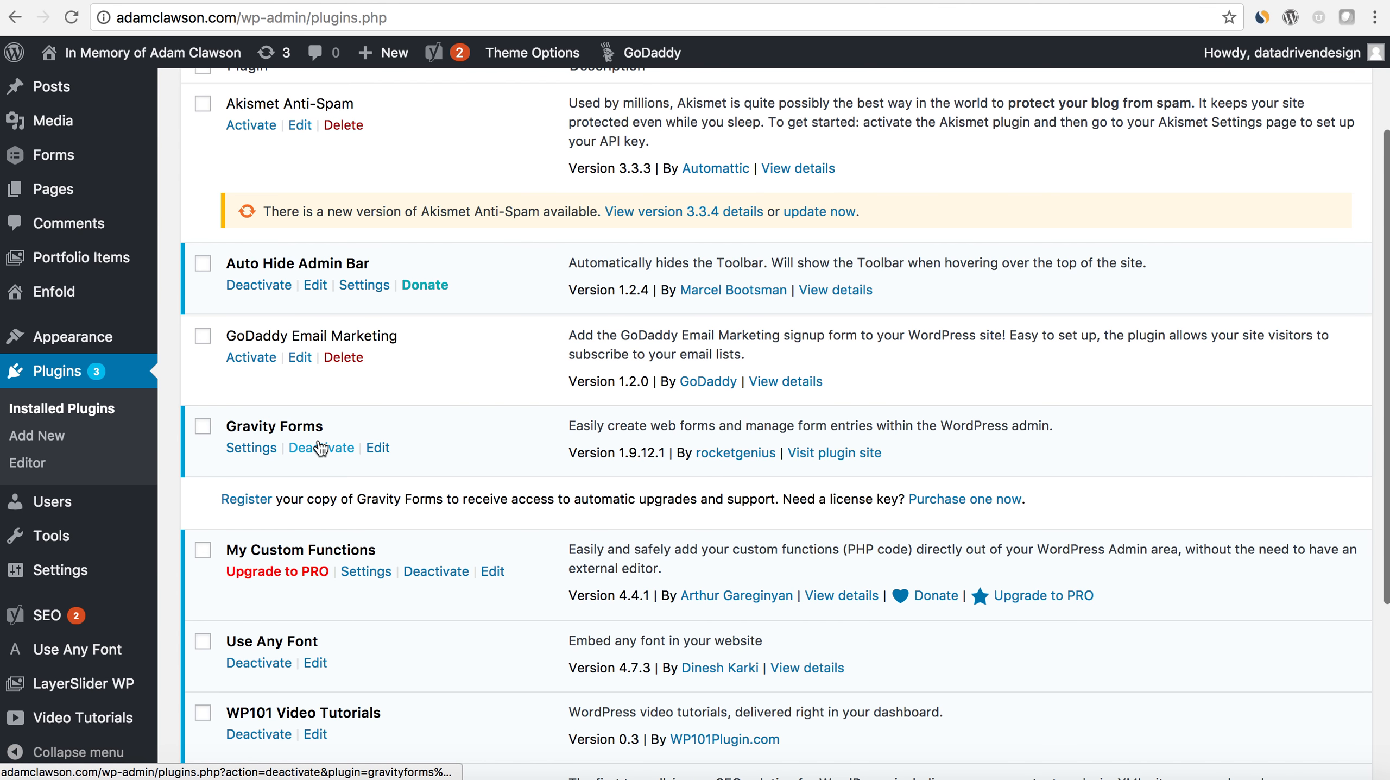
scroll(316, 500, "down", 3)
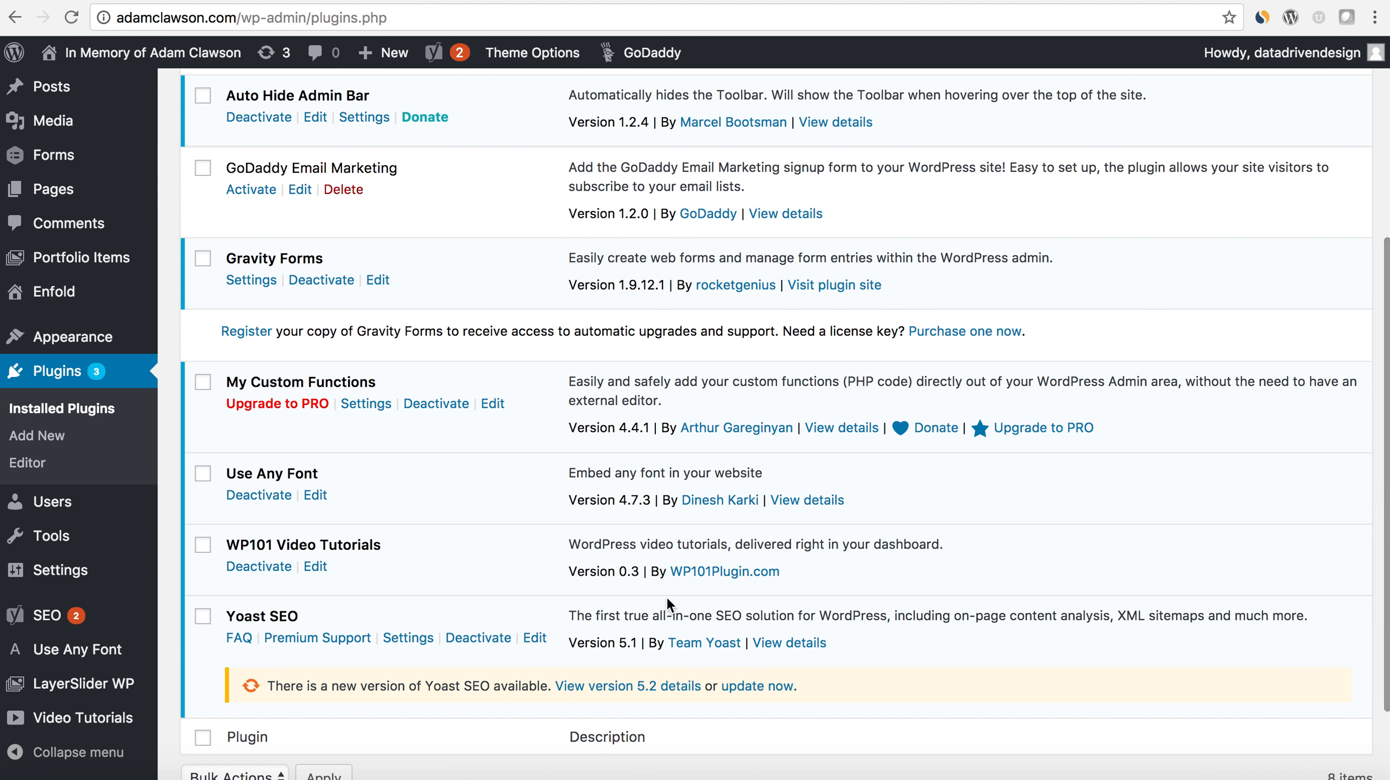
- Open the registration page for the Gravity Forms plugin from the installed plugins list
scroll(672, 555, "up", 1)
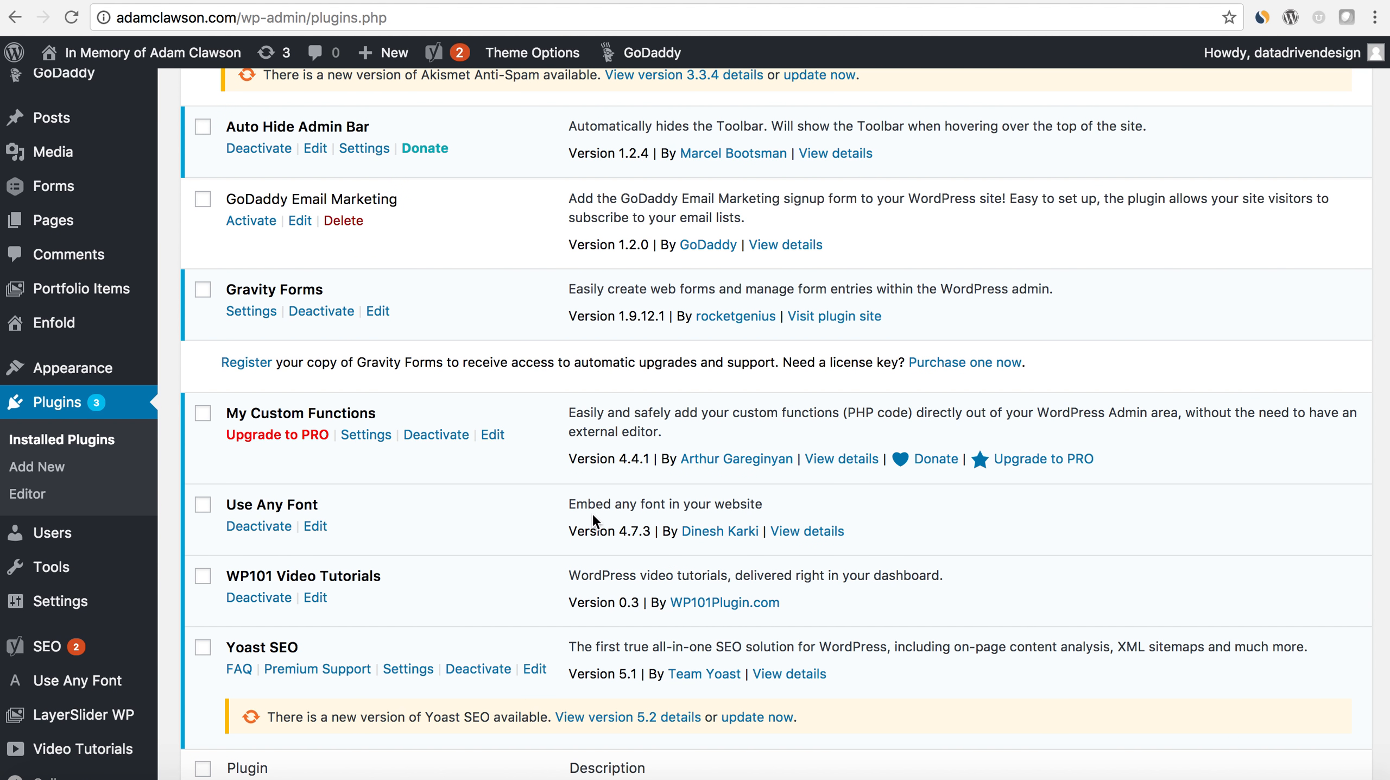
scroll(506, 509, "up", 3)
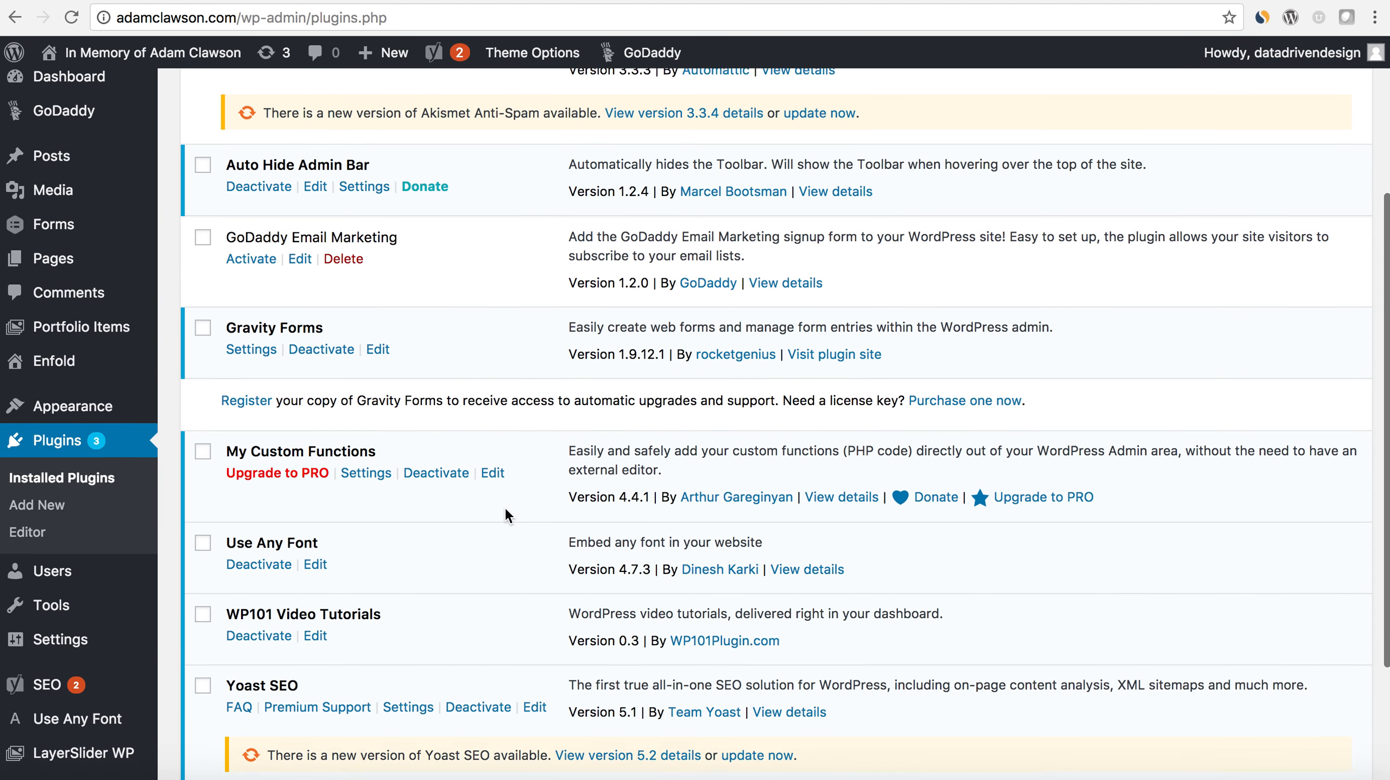
scroll(506, 510, "up", 3)
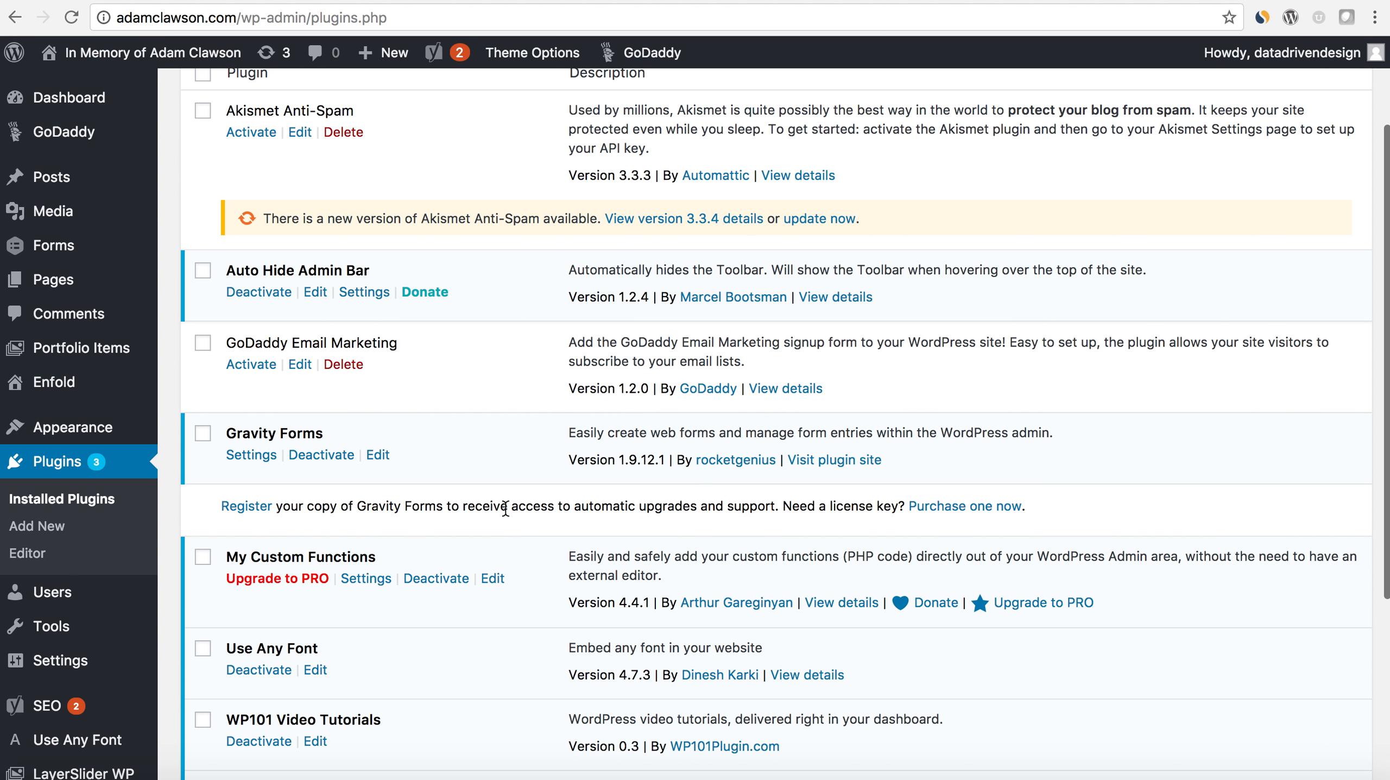
scroll(506, 510, "down", 3)
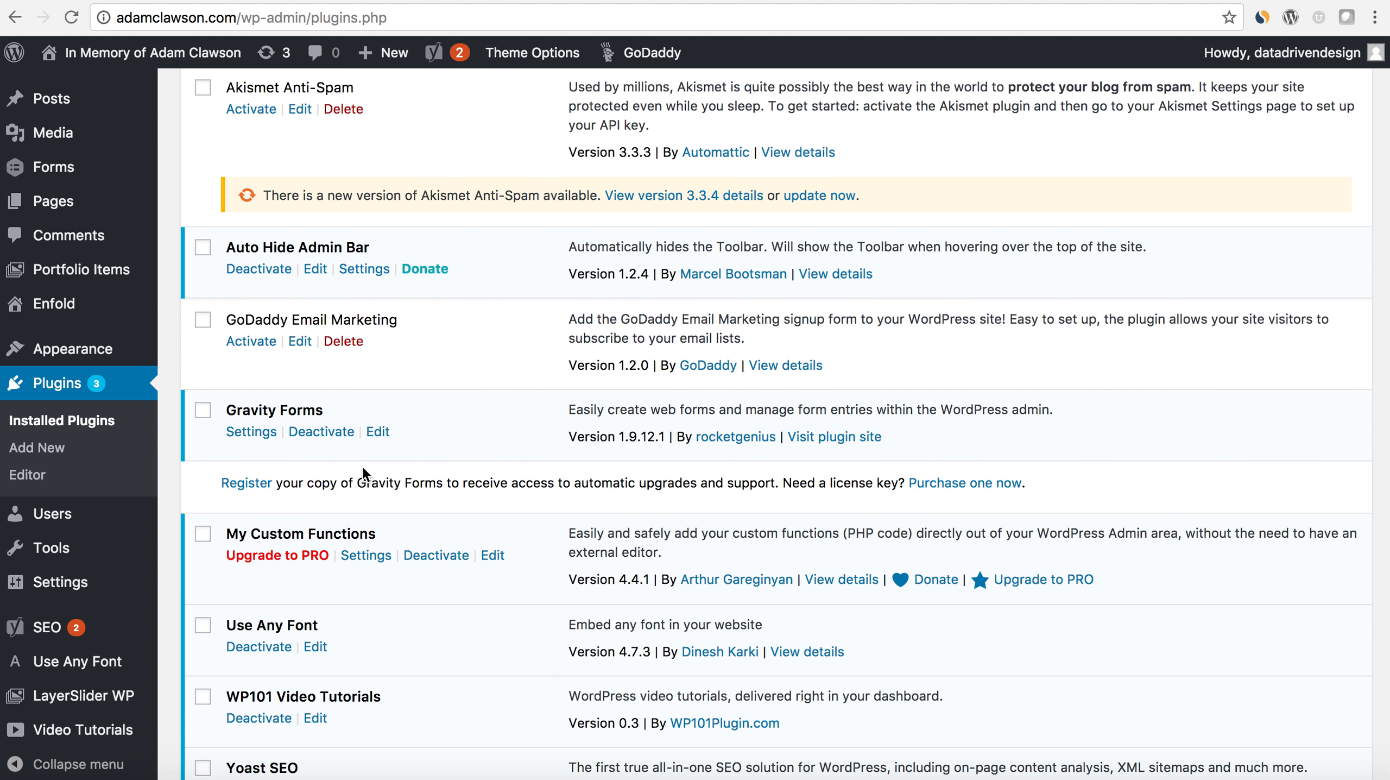
left_click(254, 488)
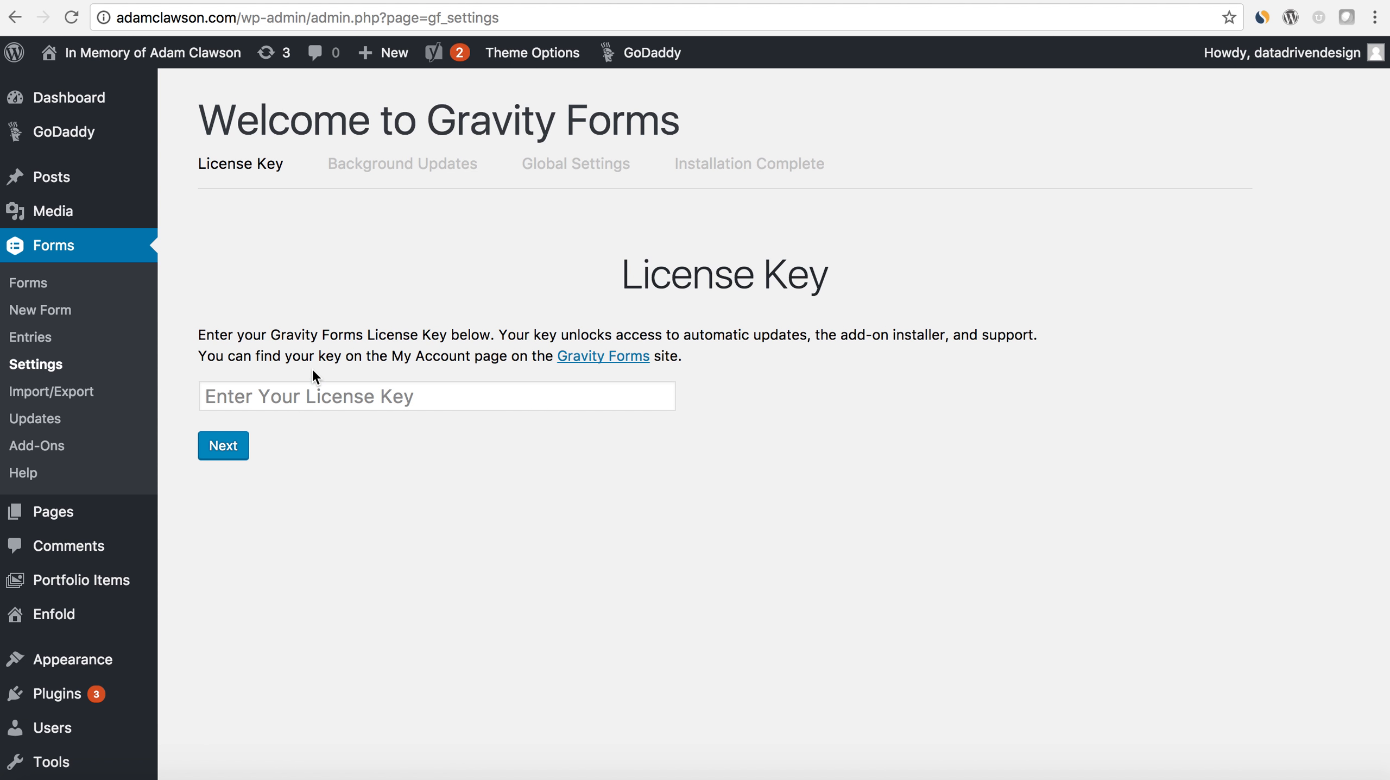
- Enter the Gravity Forms license key and continue the setup wizard
left_click(311, 387)
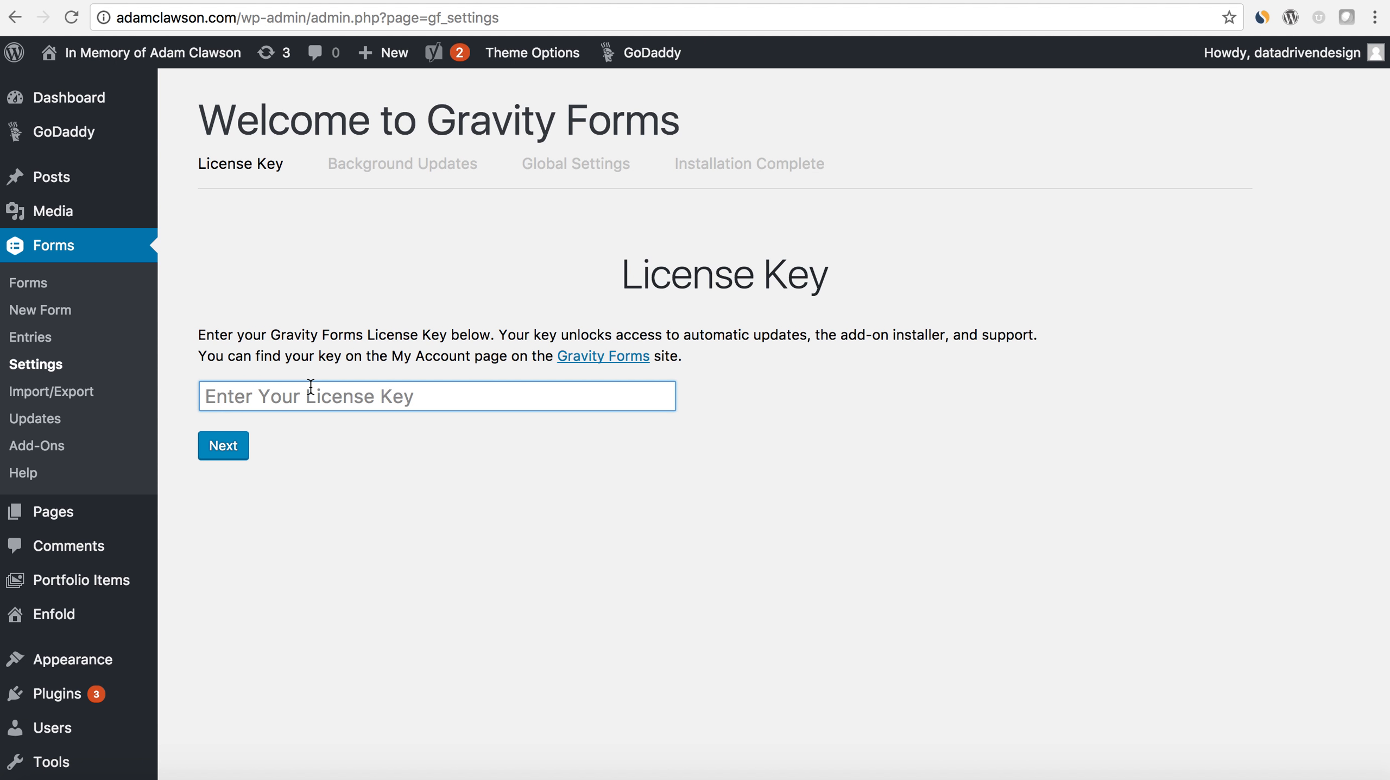
type("e")
key("BackSpace")
type("c")
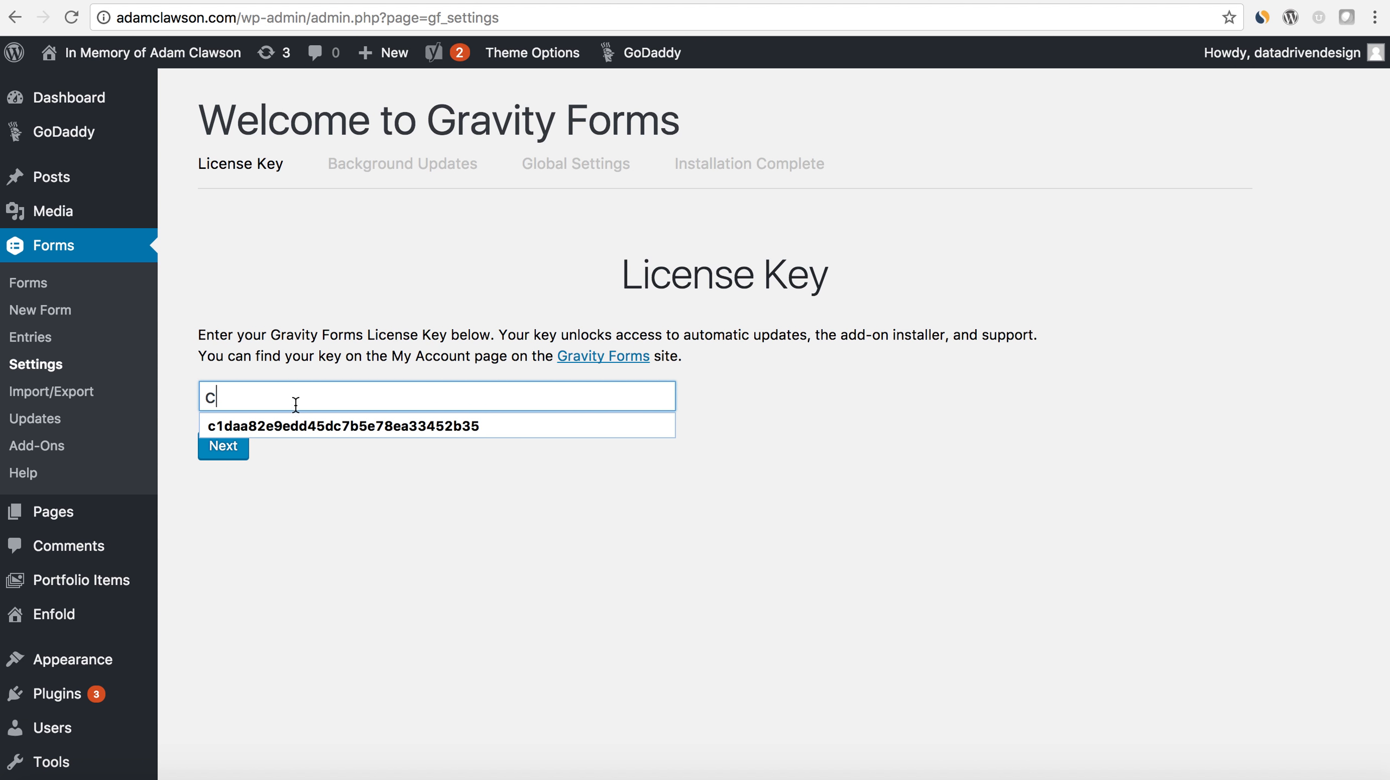
left_click(281, 430)
left_click(245, 447)
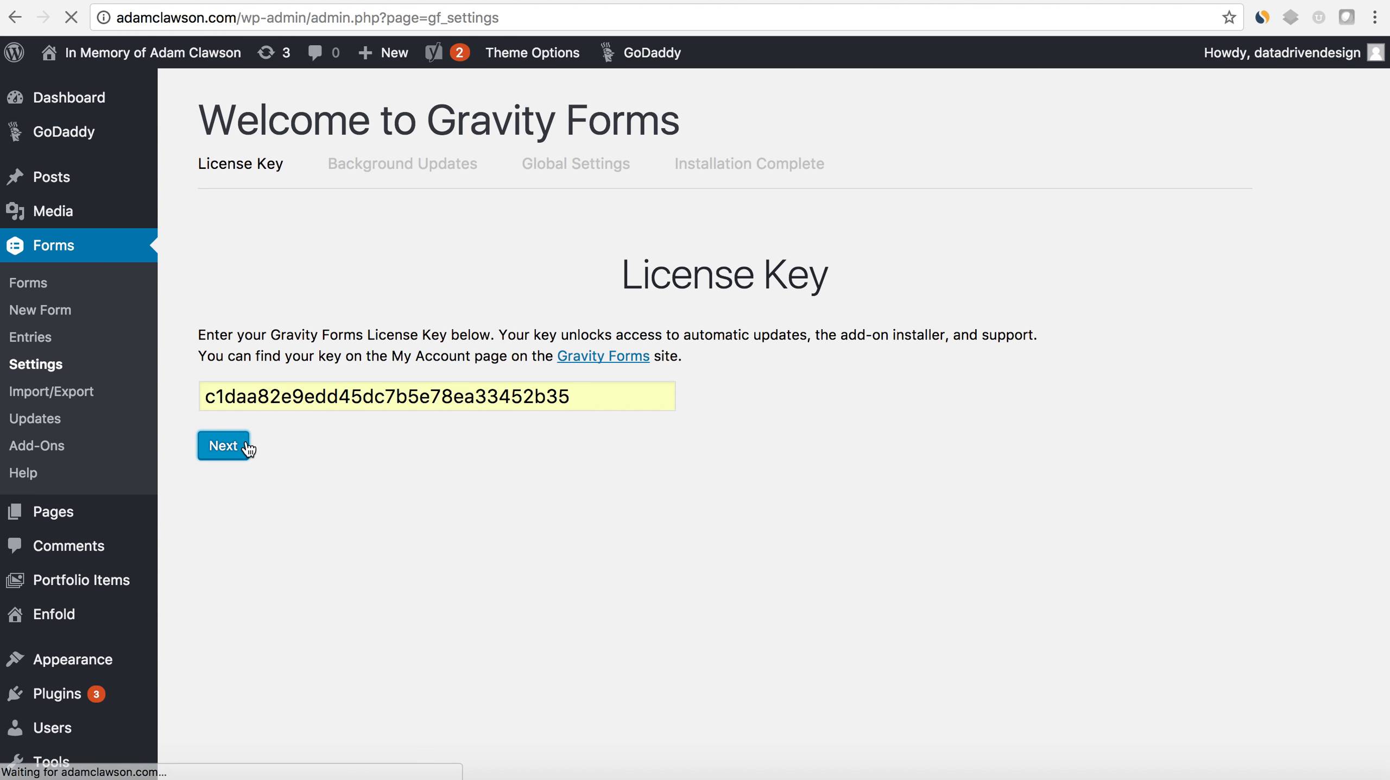
- Proceed past the background updates, select a currency in the global settings, and complete the Gravity Forms setup
left_click(316, 535)
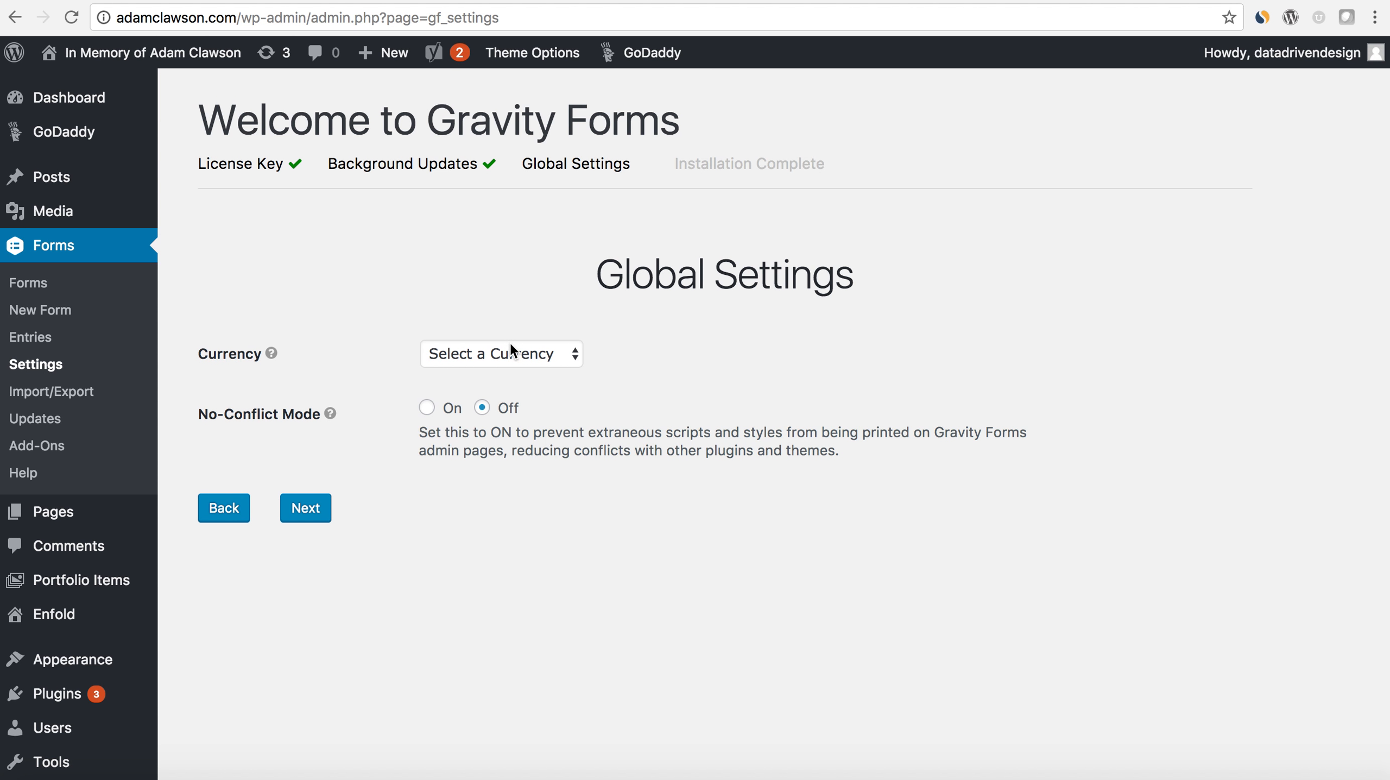
left_click(511, 346)
left_click(443, 373)
left_click(316, 508)
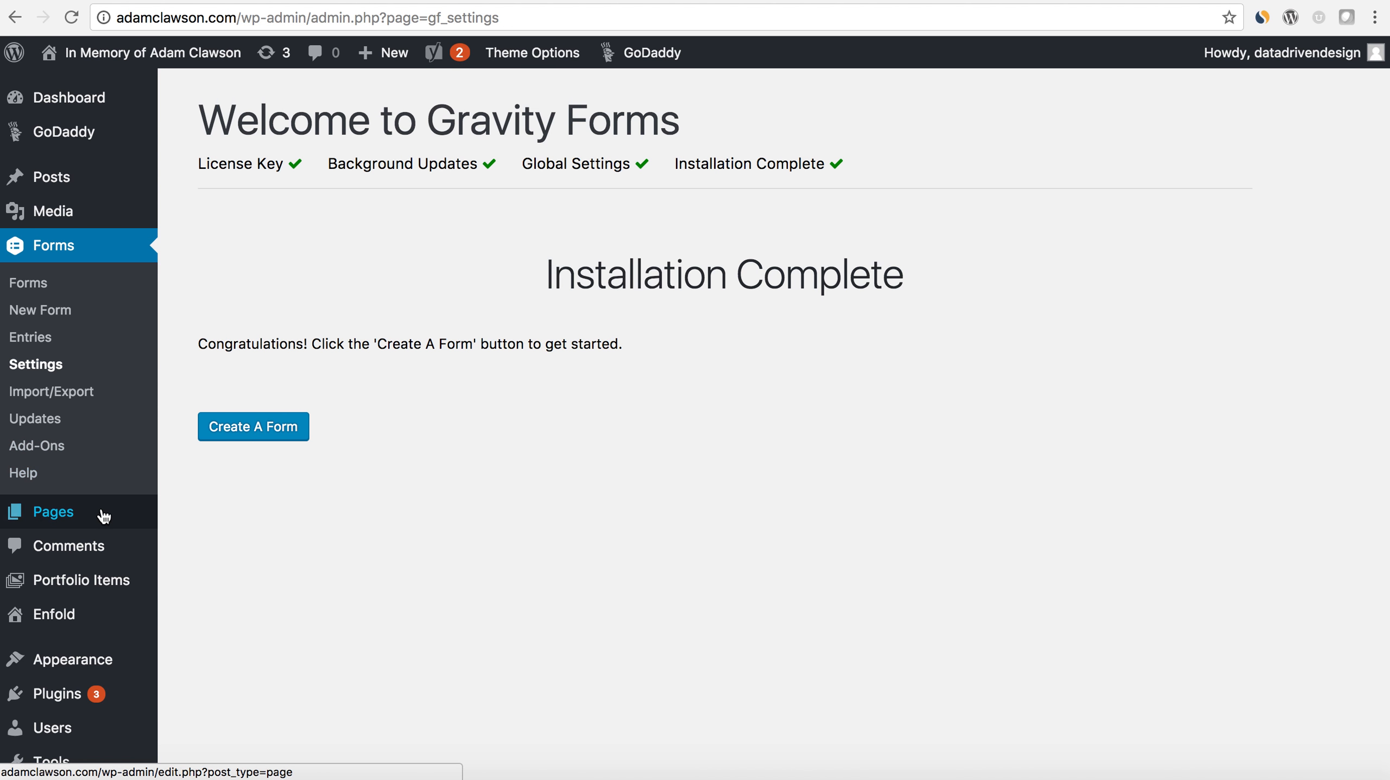
- Set the frontpage to Sample Page in the Enfold theme options and save all changes
scroll(102, 513, "down", 2)
mouse_move(104, 516)
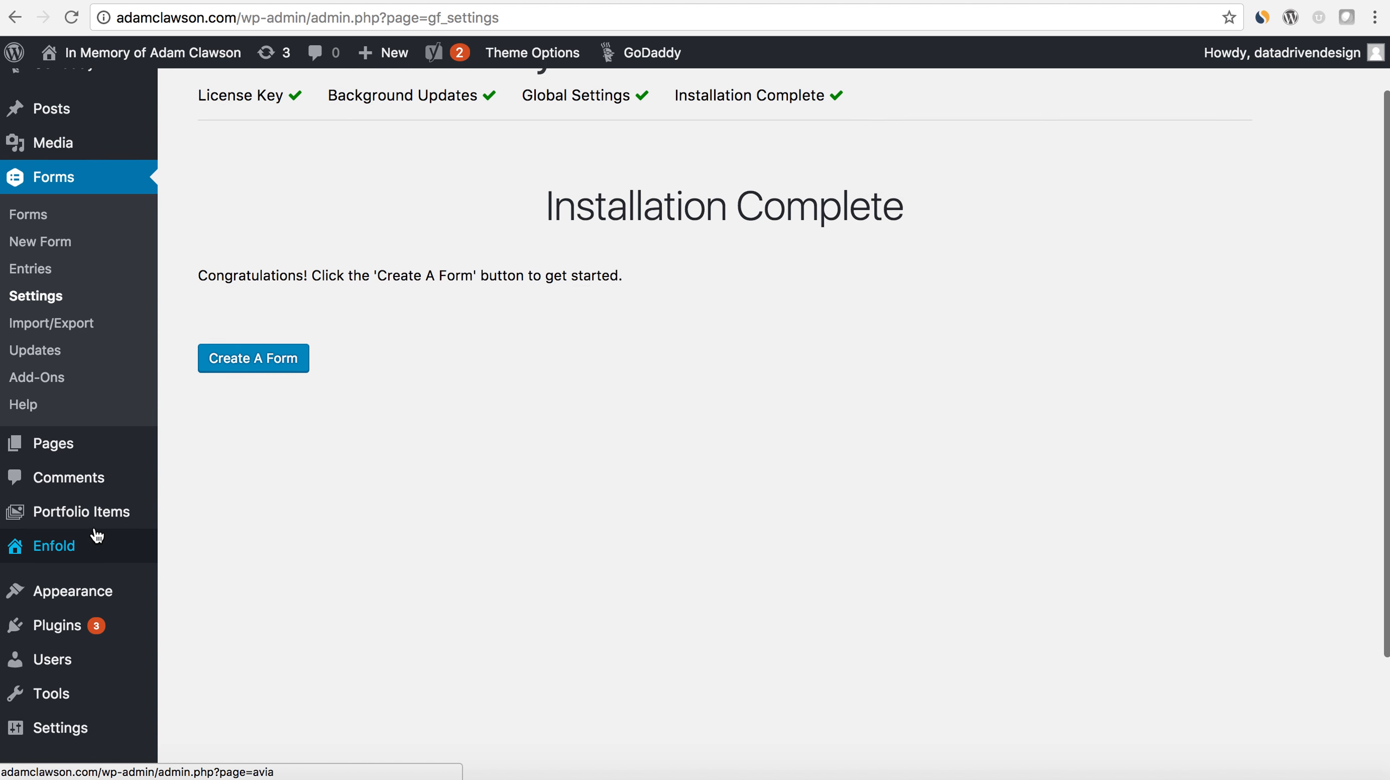
scroll(94, 532, "up", 3)
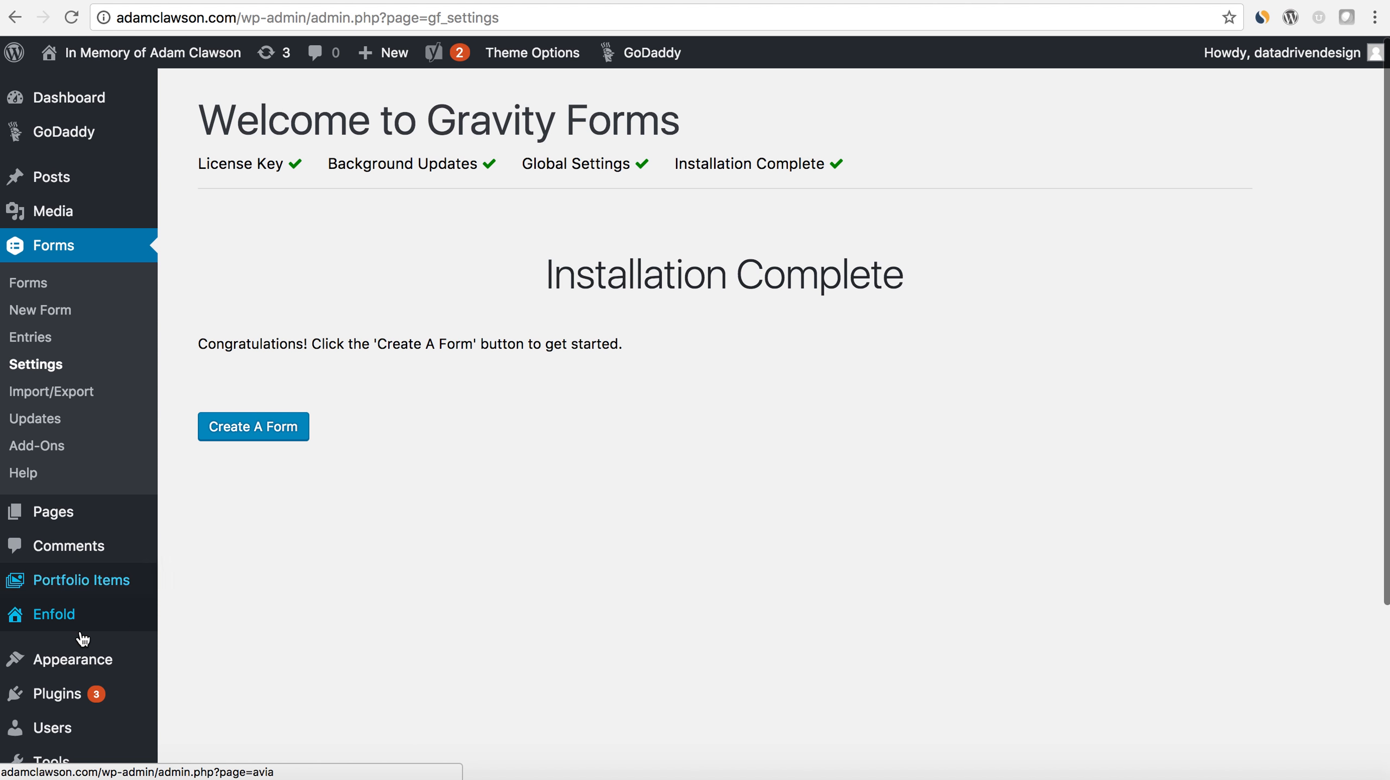
mouse_move(73, 694)
scroll(74, 694, "down", 2)
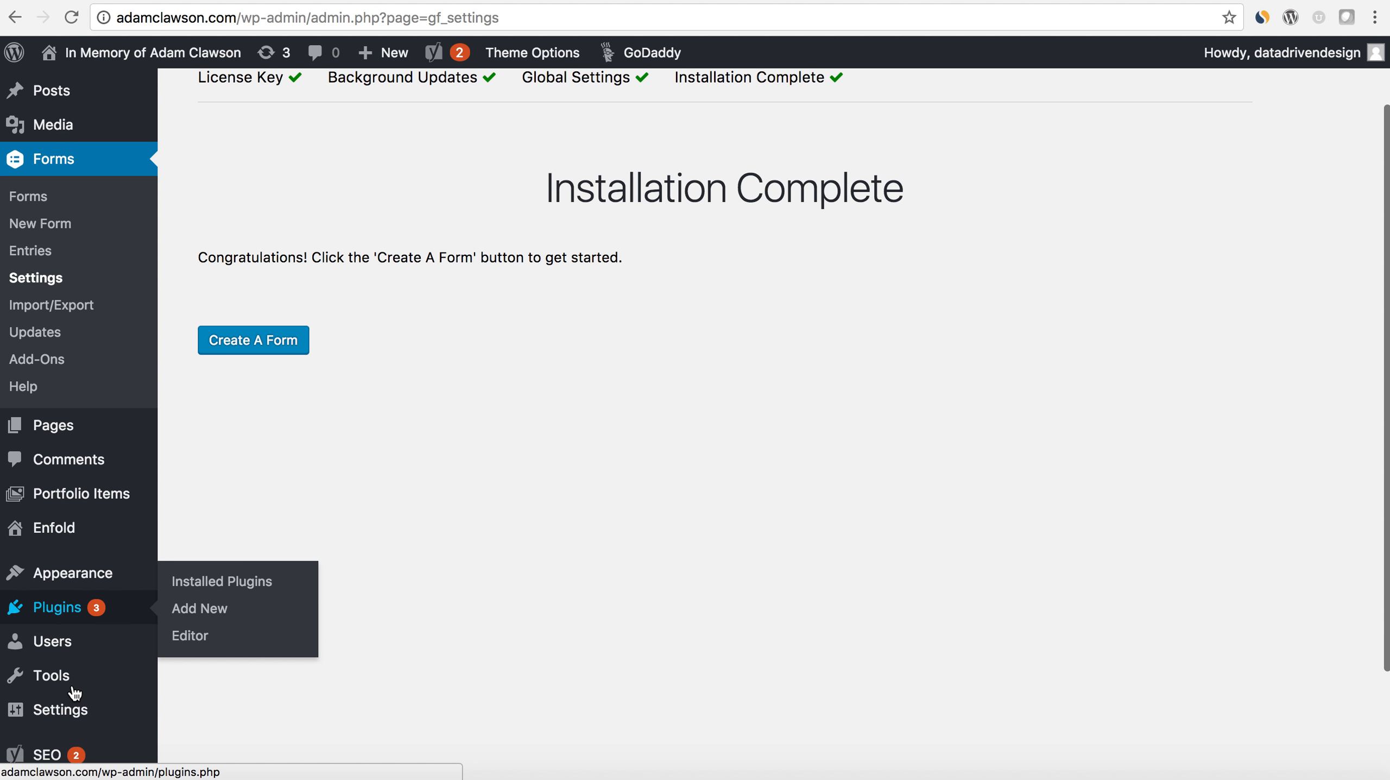
left_click(79, 540)
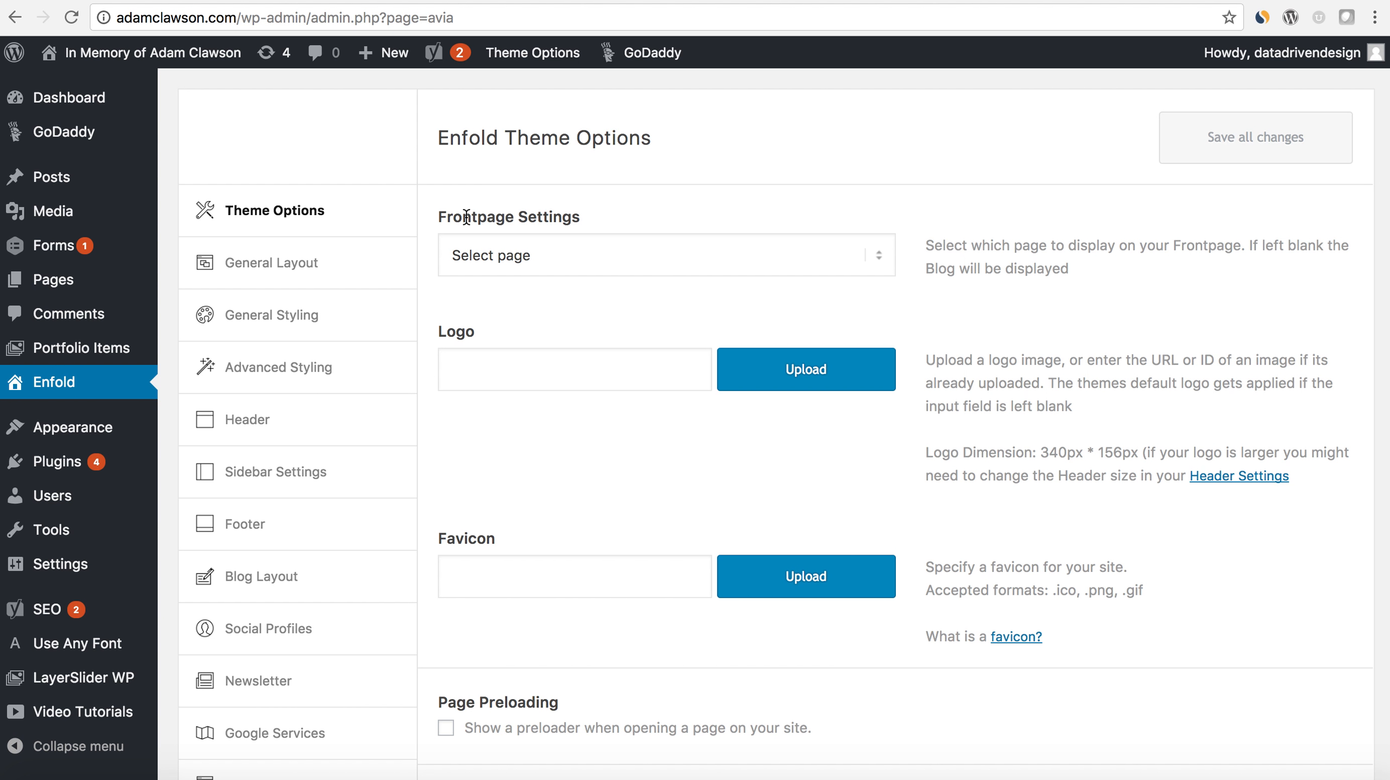
left_click(543, 255)
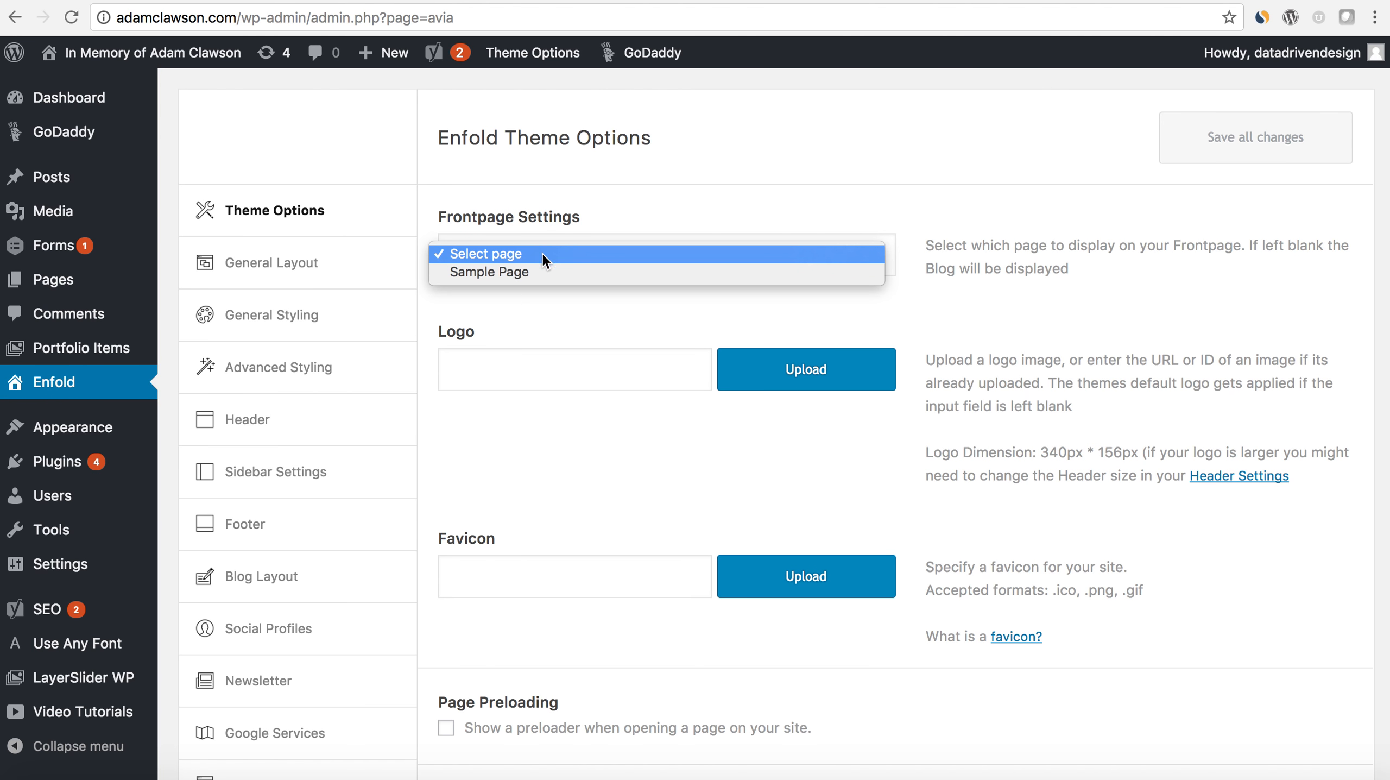
left_click(544, 274)
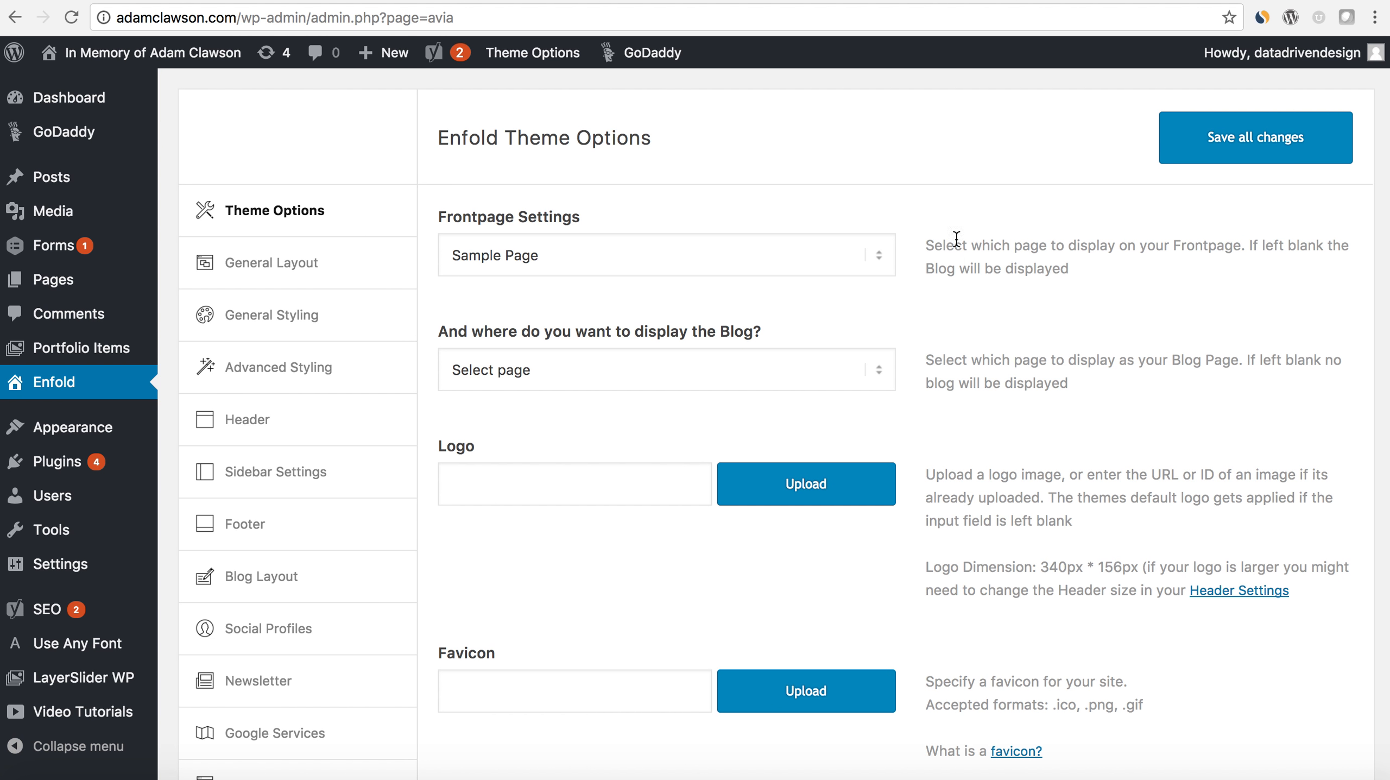
left_click(1208, 145)
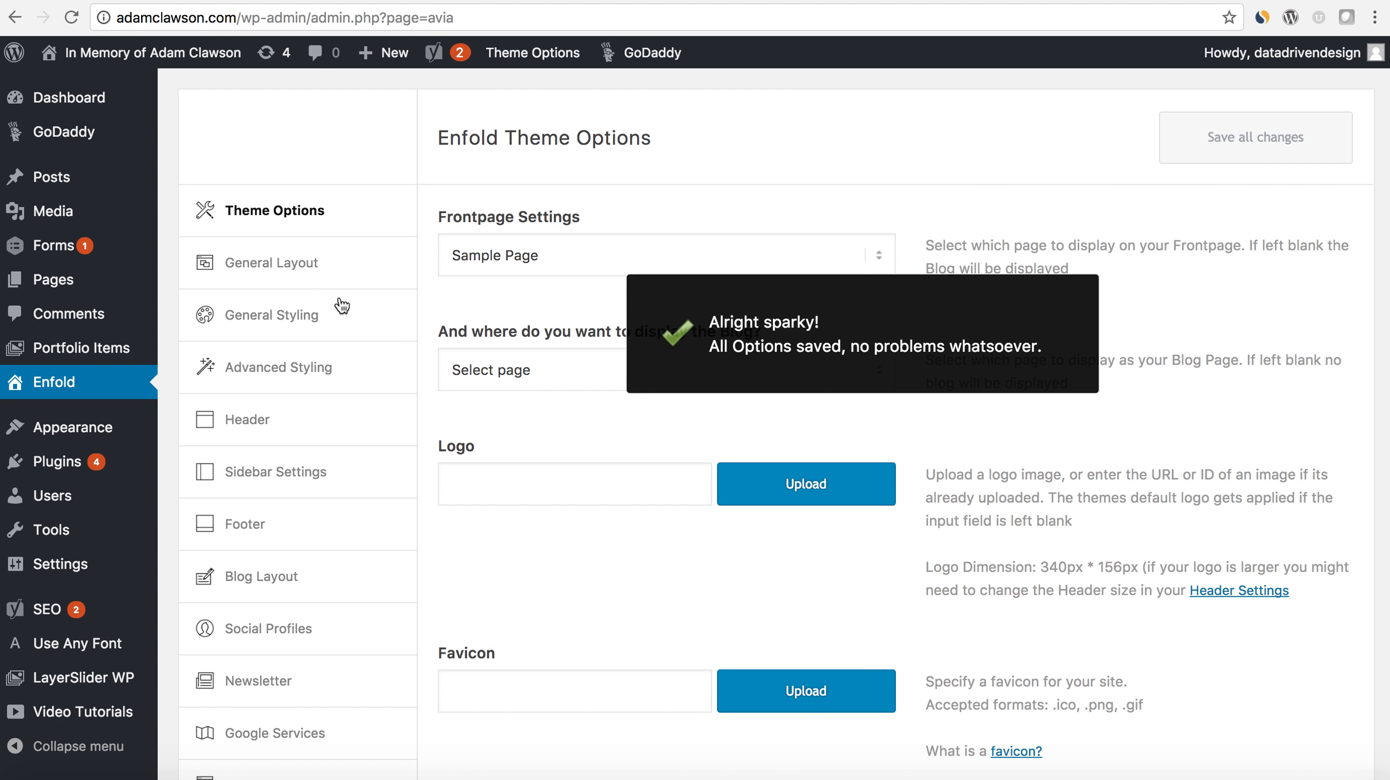
- Open Sample Page in the Advanced Layout Editor and delete its existing text block
left_click(76, 284)
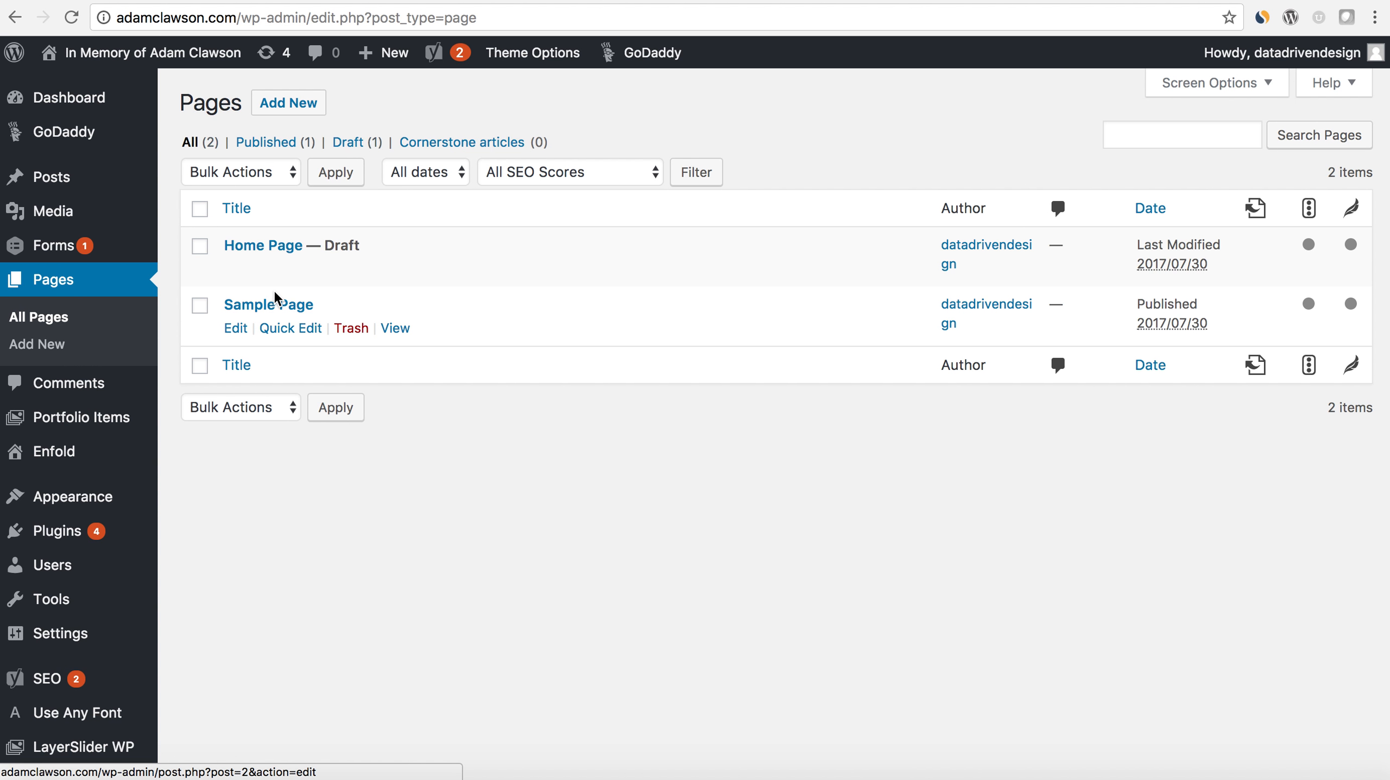
left_click(274, 307)
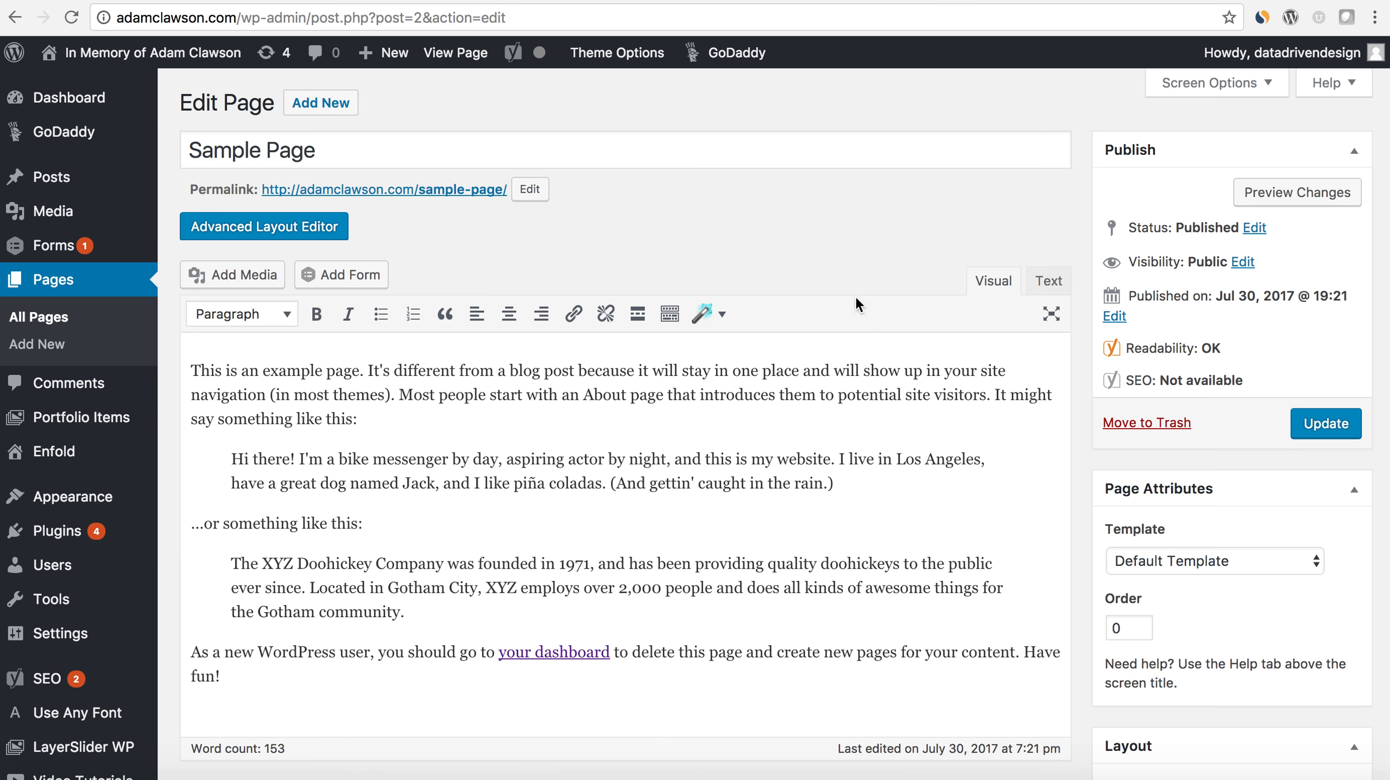
left_click(304, 235)
scroll(835, 444, "down", 3)
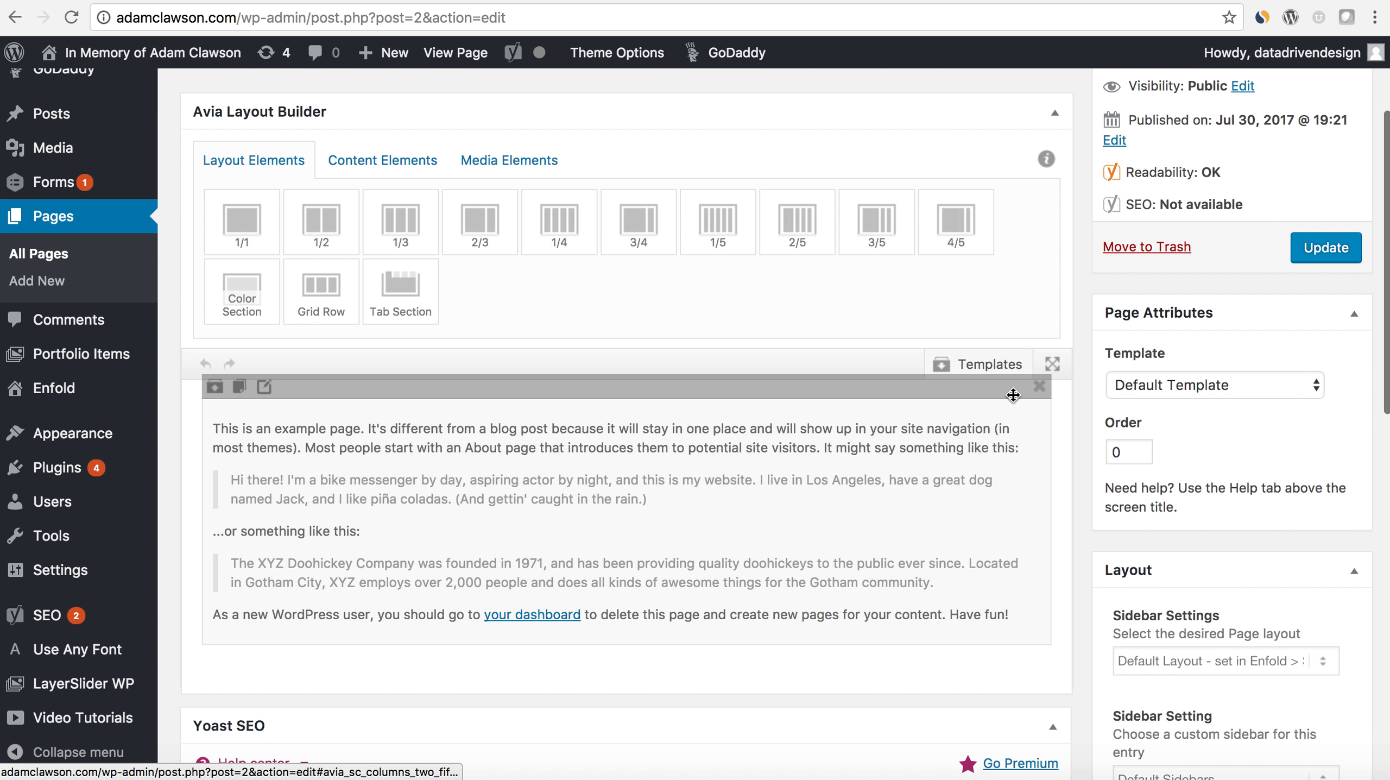
left_click(1039, 386)
scroll(813, 376, "up", 3)
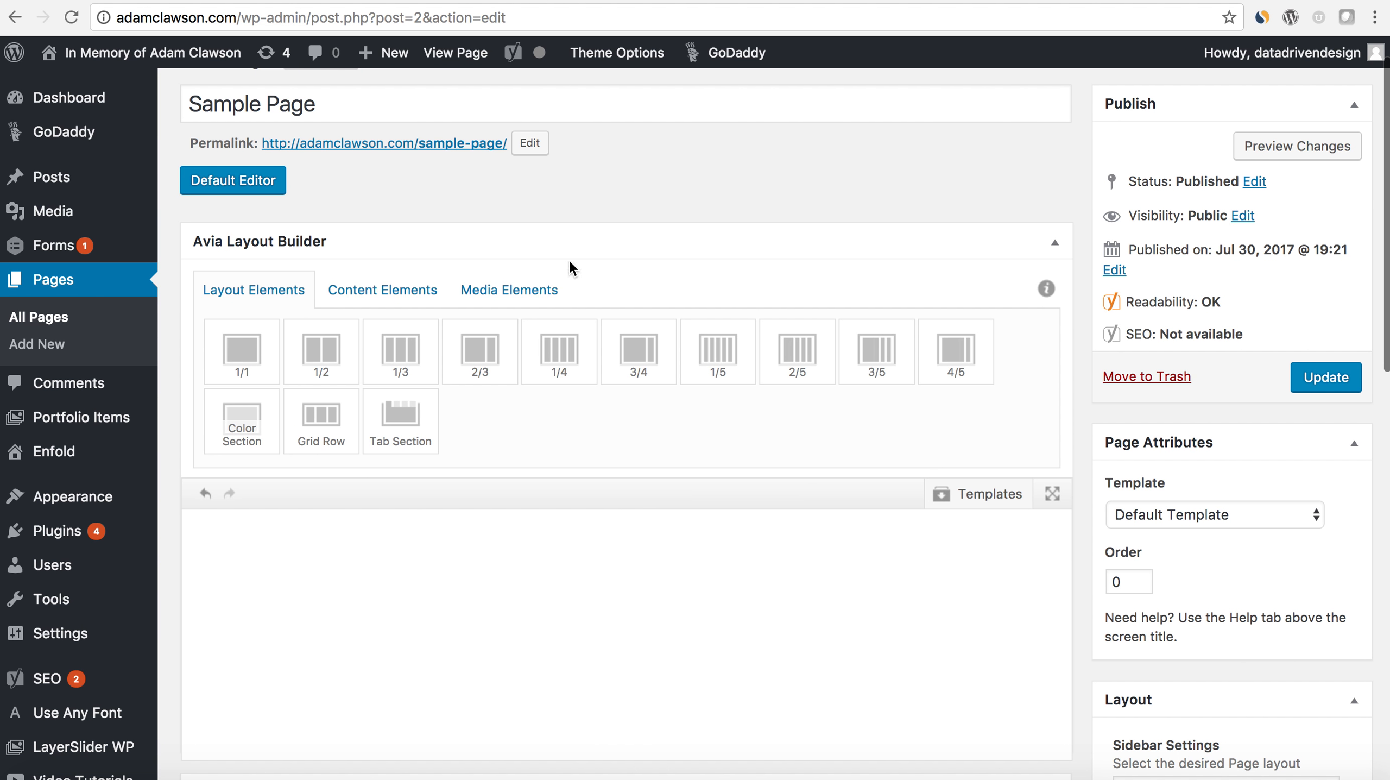
- Change the permalink slug of Sample Page to "home"
left_click(529, 143)
left_click_drag(515, 142, 441, 137)
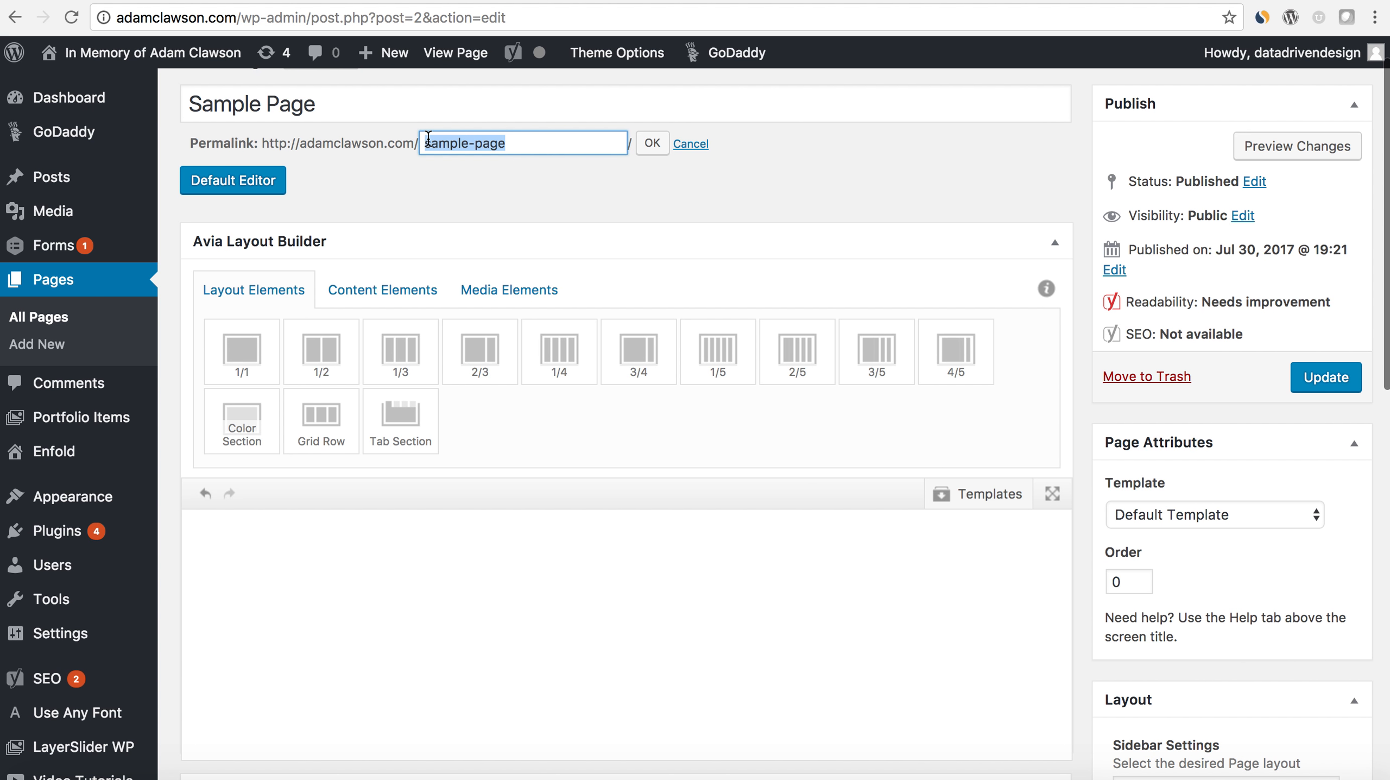
type("home")
left_click(652, 143)
- Retitle the page "Home" and update it
scroll(349, 158, "up", 1)
triple_click(350, 158)
type("Home")
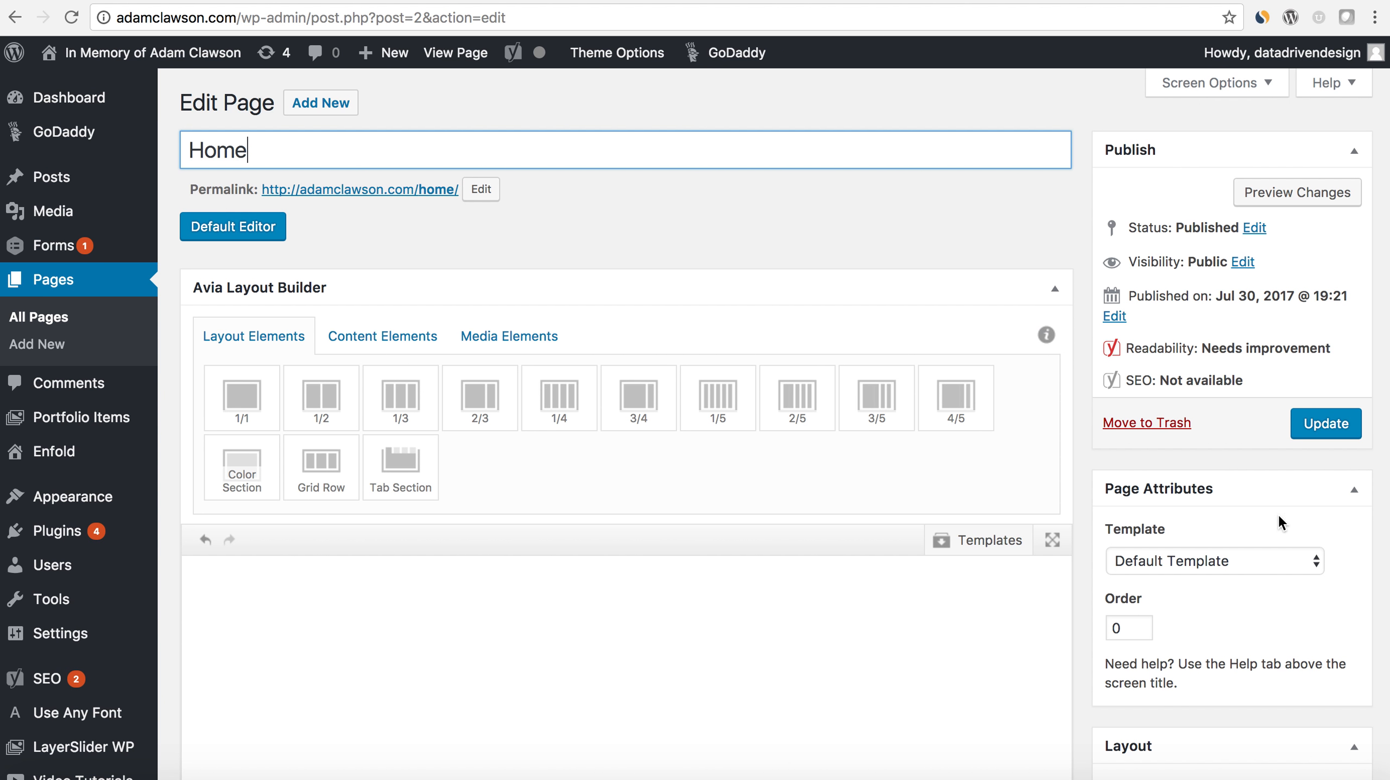
left_click(1314, 431)
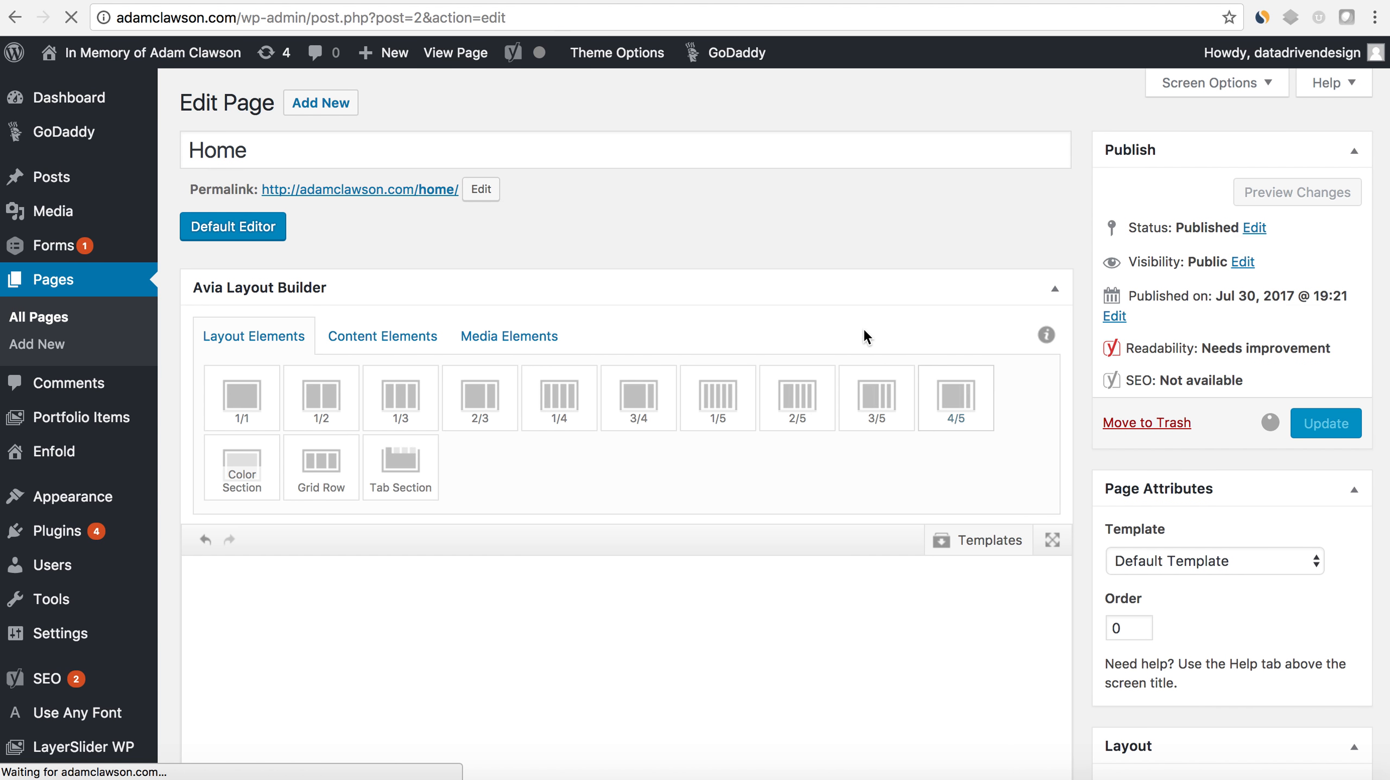
- Check the content of the draft page "Home Page" and move that draft to the trash
left_click(83, 280)
left_click(272, 310)
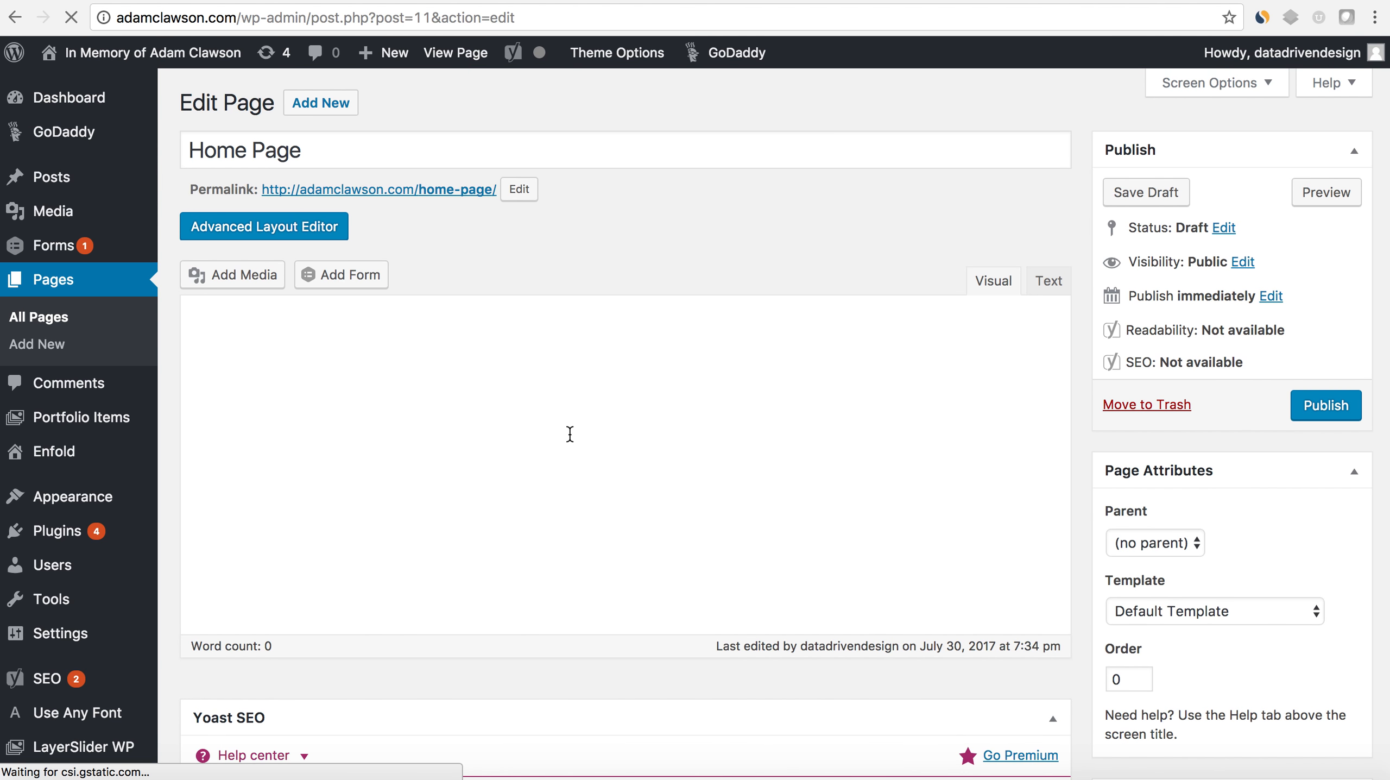
scroll(649, 469, "down", 10)
scroll(652, 473, "down", 8)
scroll(651, 472, "up", 15)
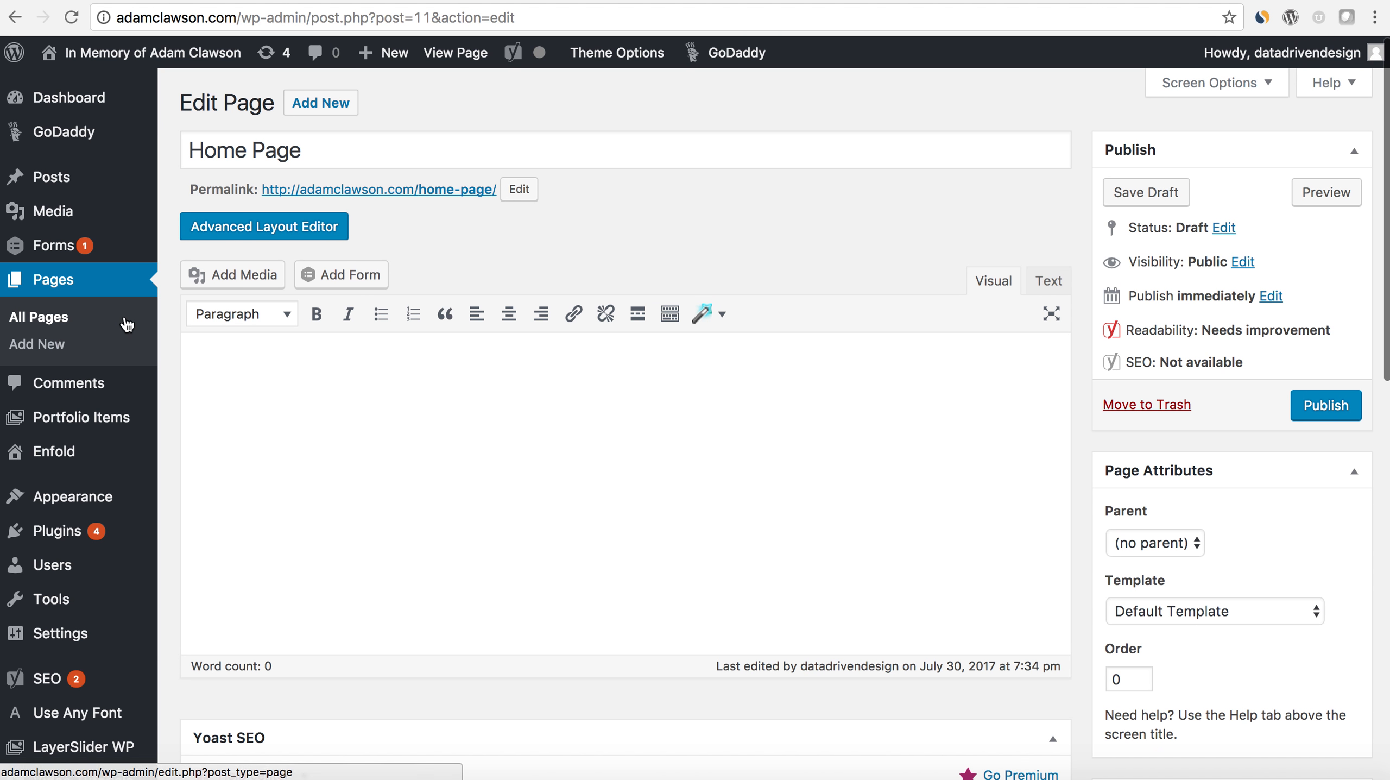
left_click(82, 288)
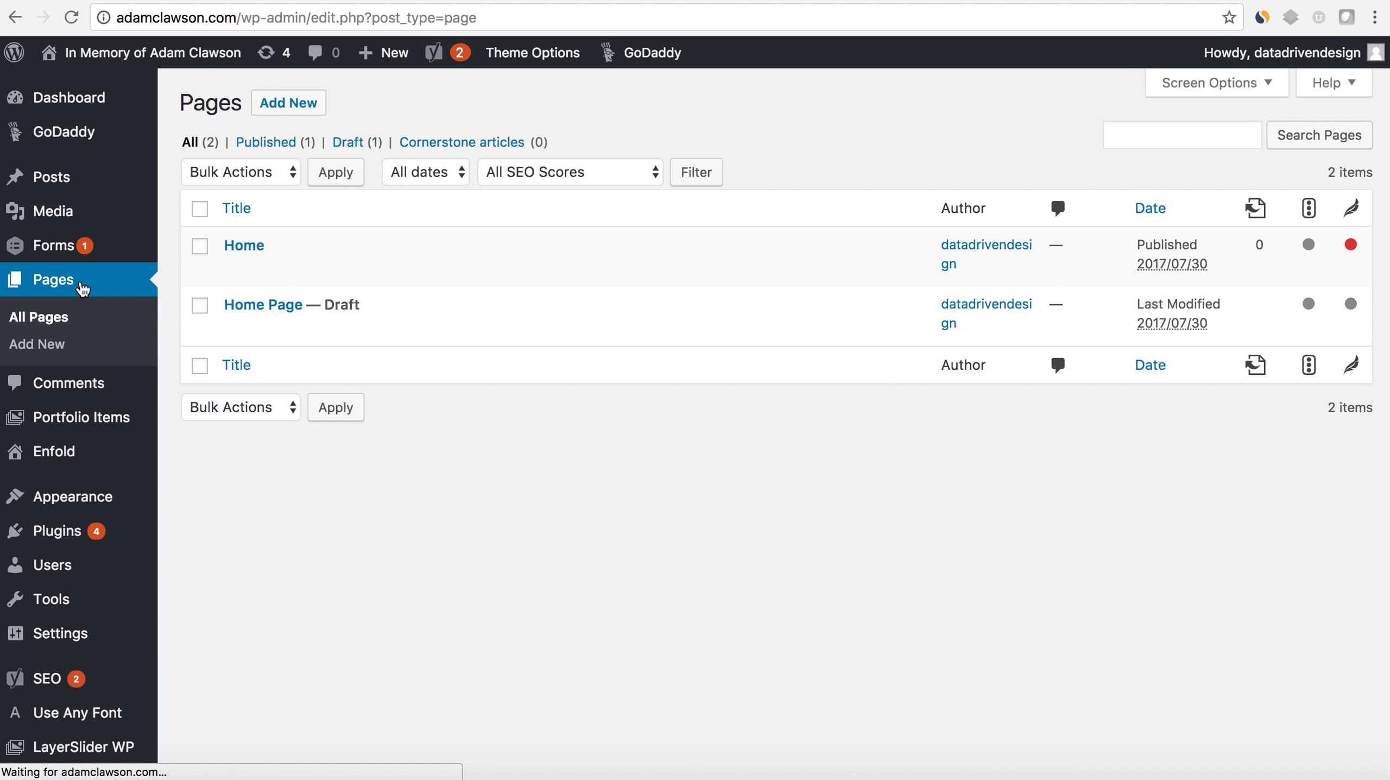
left_click(354, 328)
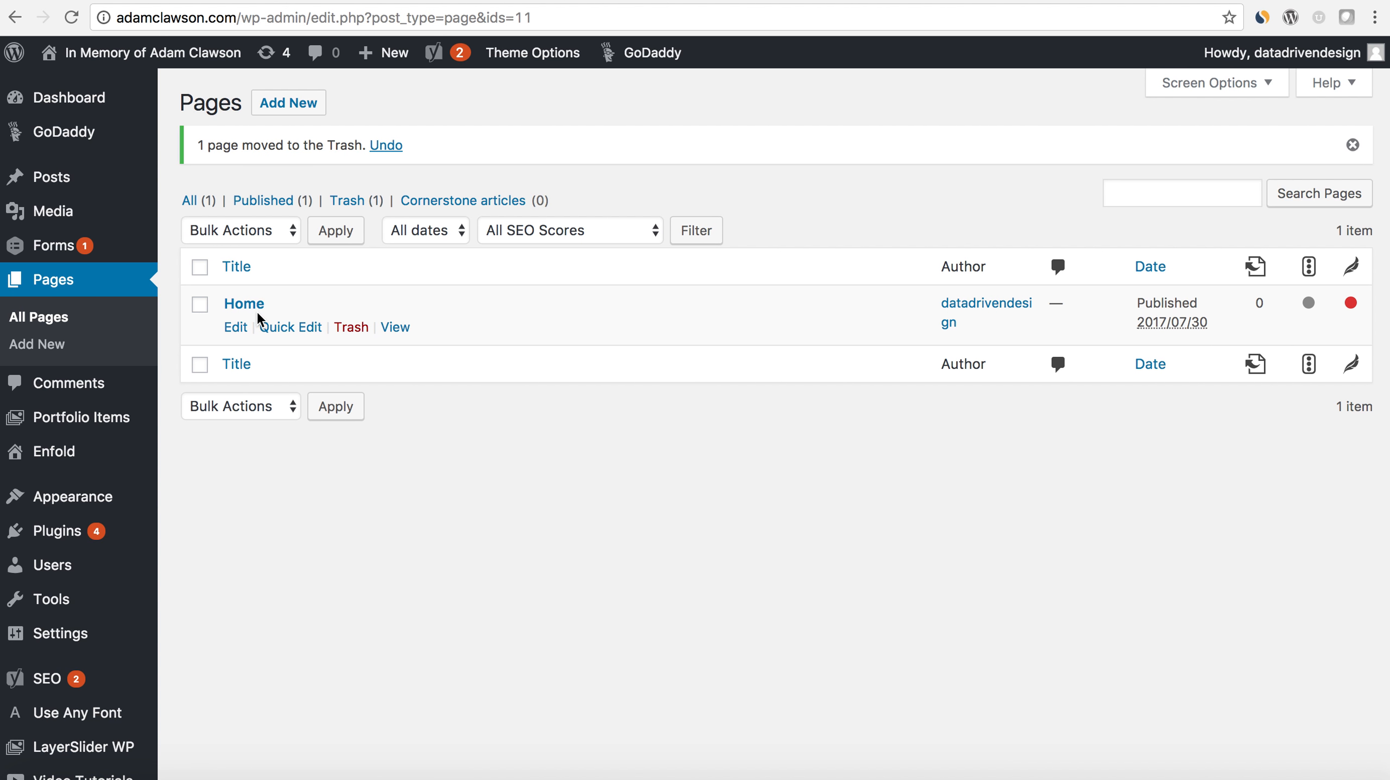
- Reopen the Enfold theme options and review the frontpage, logo, favicon, preloading, lightbox and layout builder settings
mouse_move(103, 493)
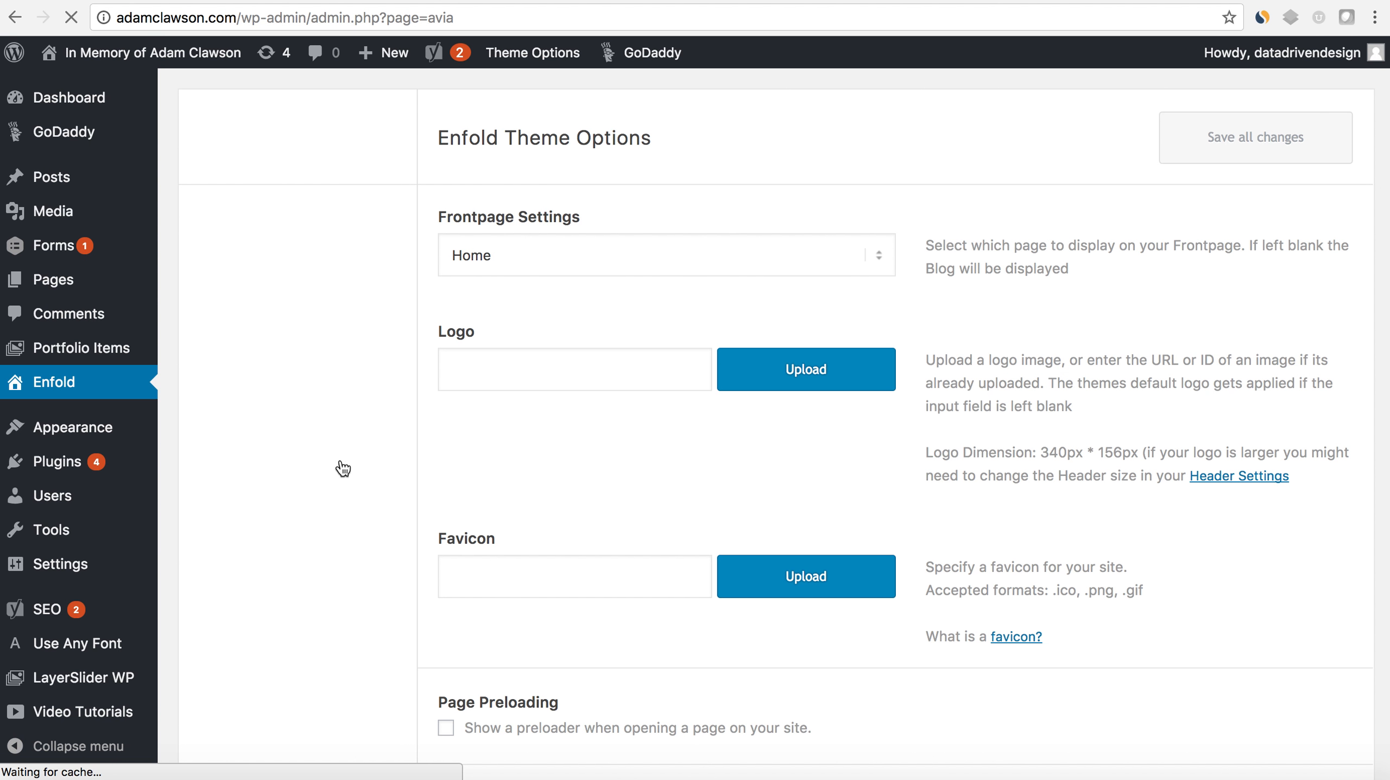
scroll(389, 476, "down", 1)
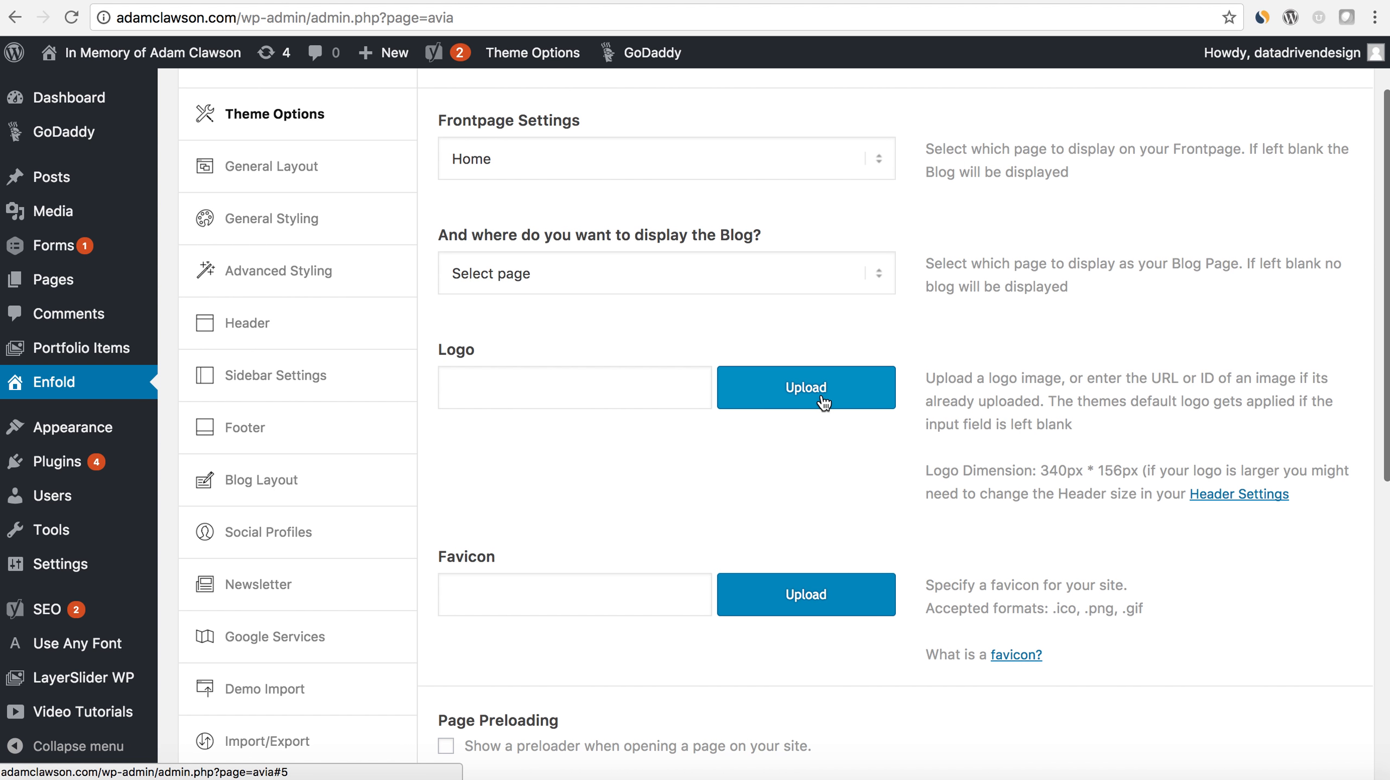
scroll(819, 390, "down", 2)
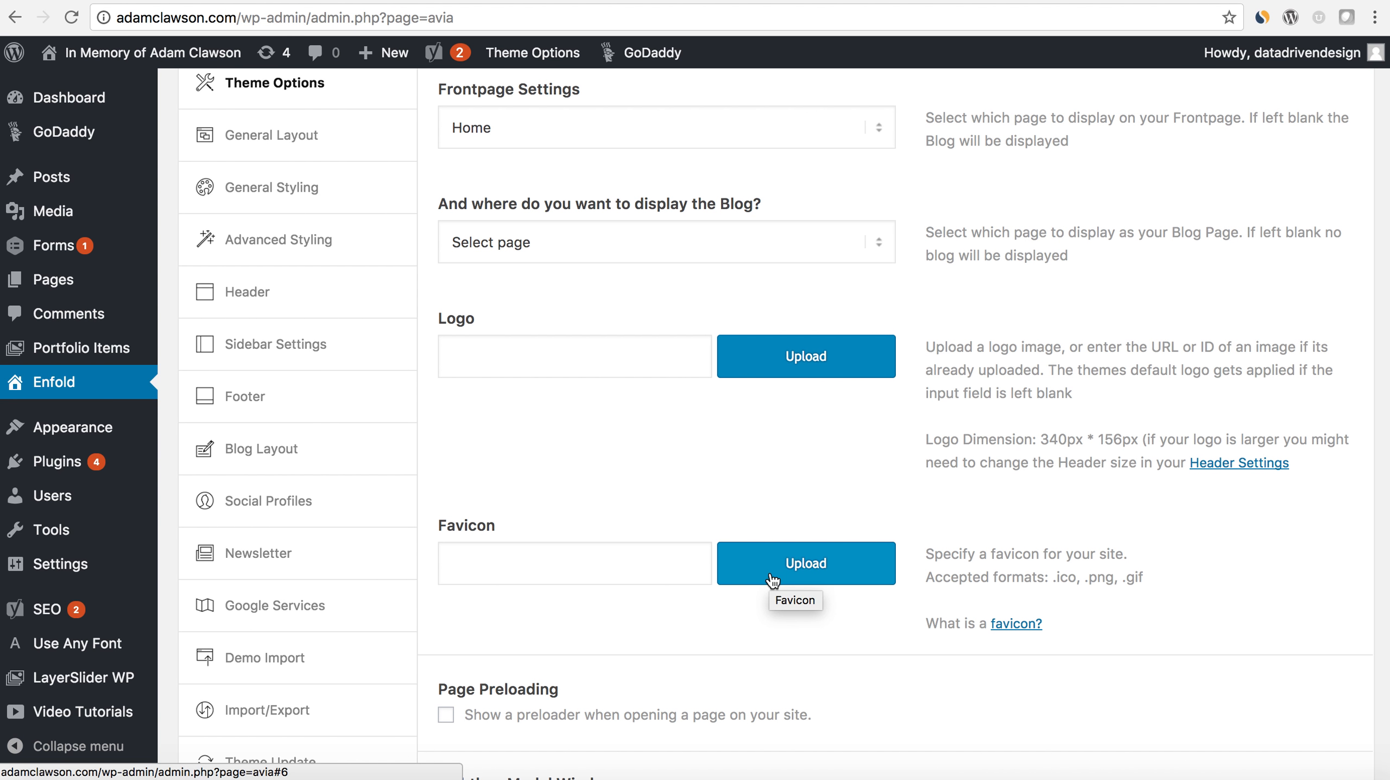
scroll(773, 580, "down", 3)
scroll(790, 521, "down", 4)
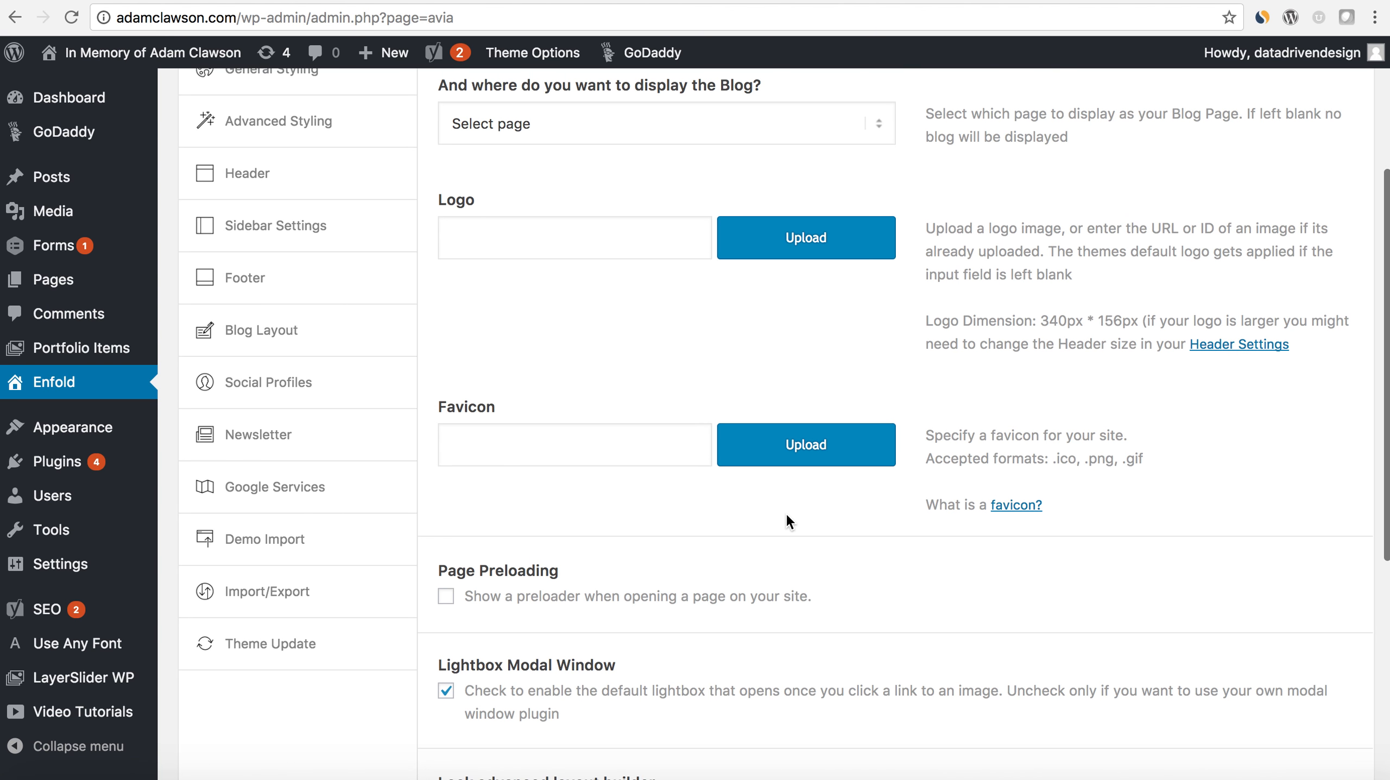
scroll(797, 460, "down", 3)
scroll(797, 461, "down", 15)
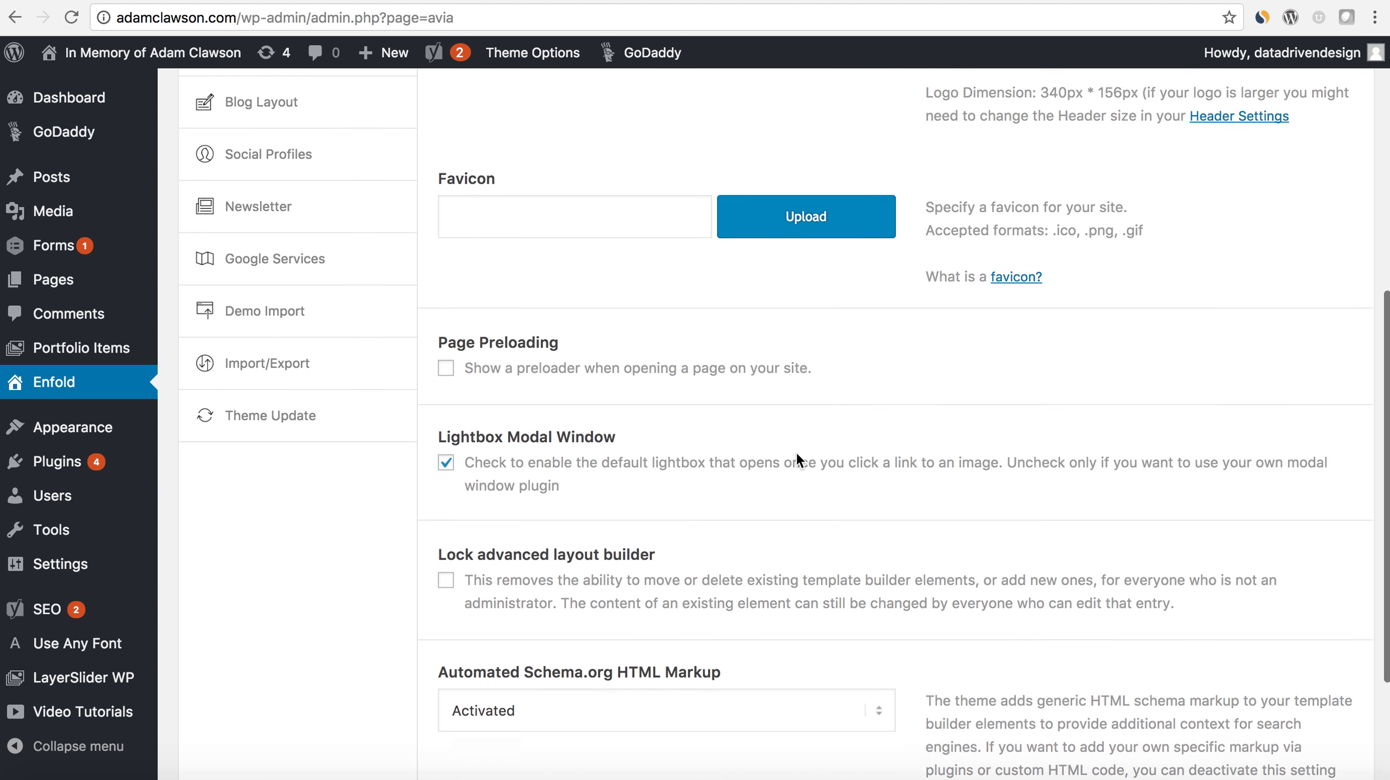
scroll(796, 450, "up", 3)
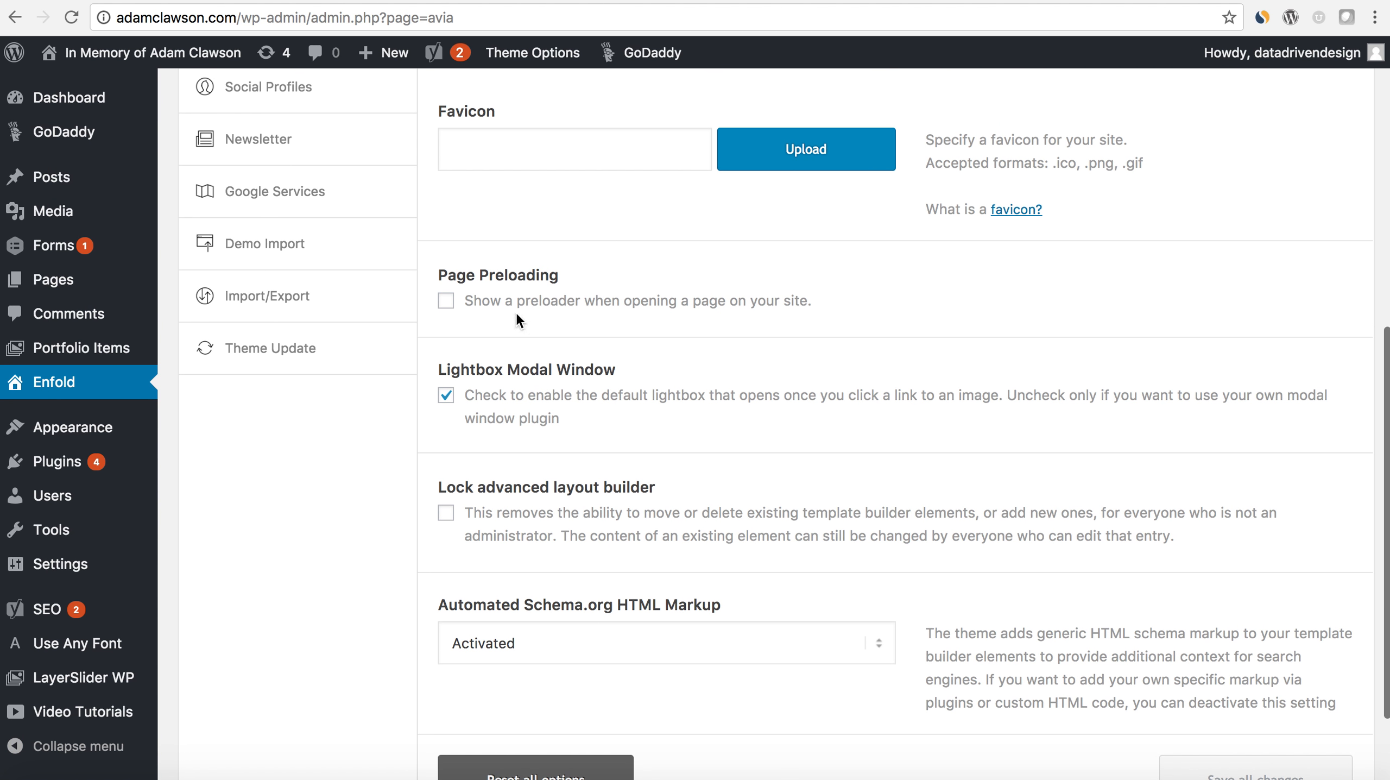
- Enable the page preloader for the site and check the General Layout options for layout width and menu placement
left_click(446, 302)
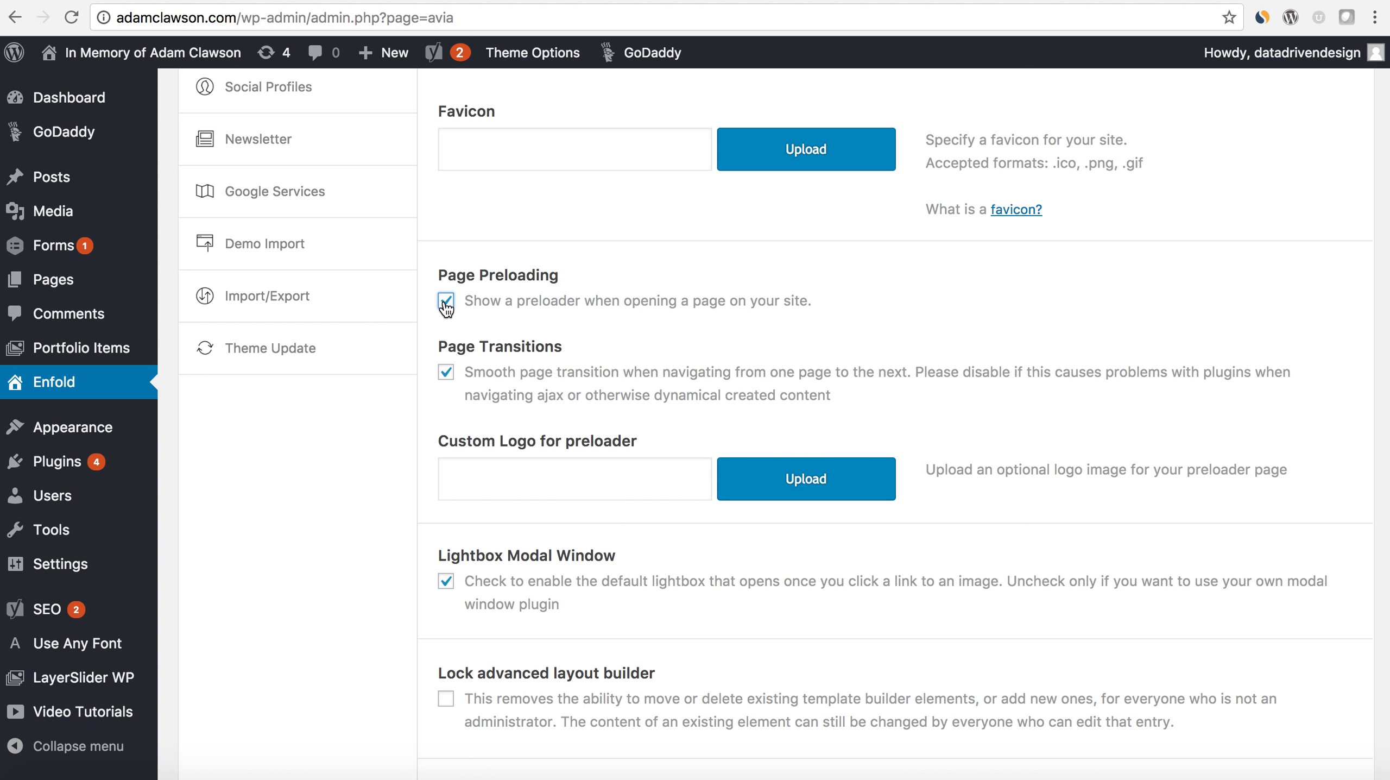
scroll(509, 323, "up", 10)
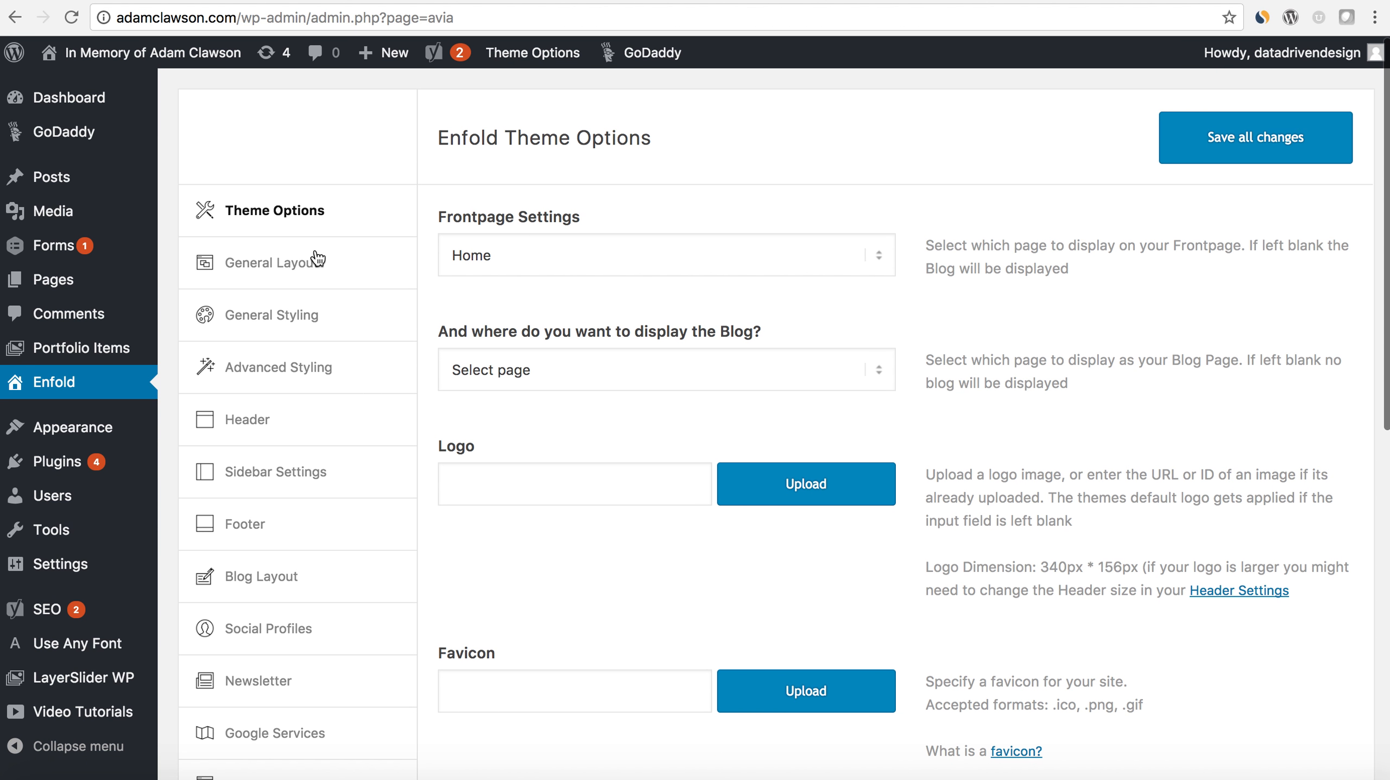
left_click(318, 259)
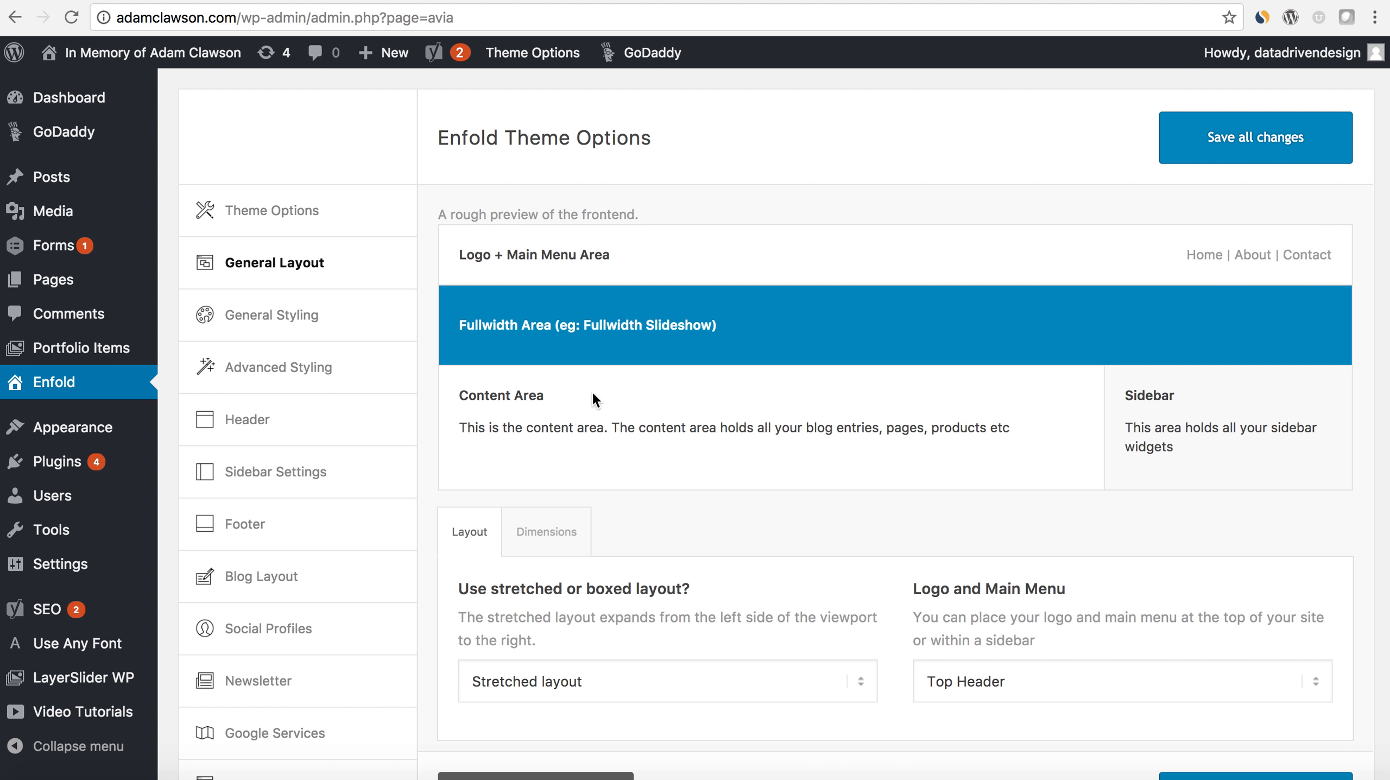
scroll(608, 427, "down", 5)
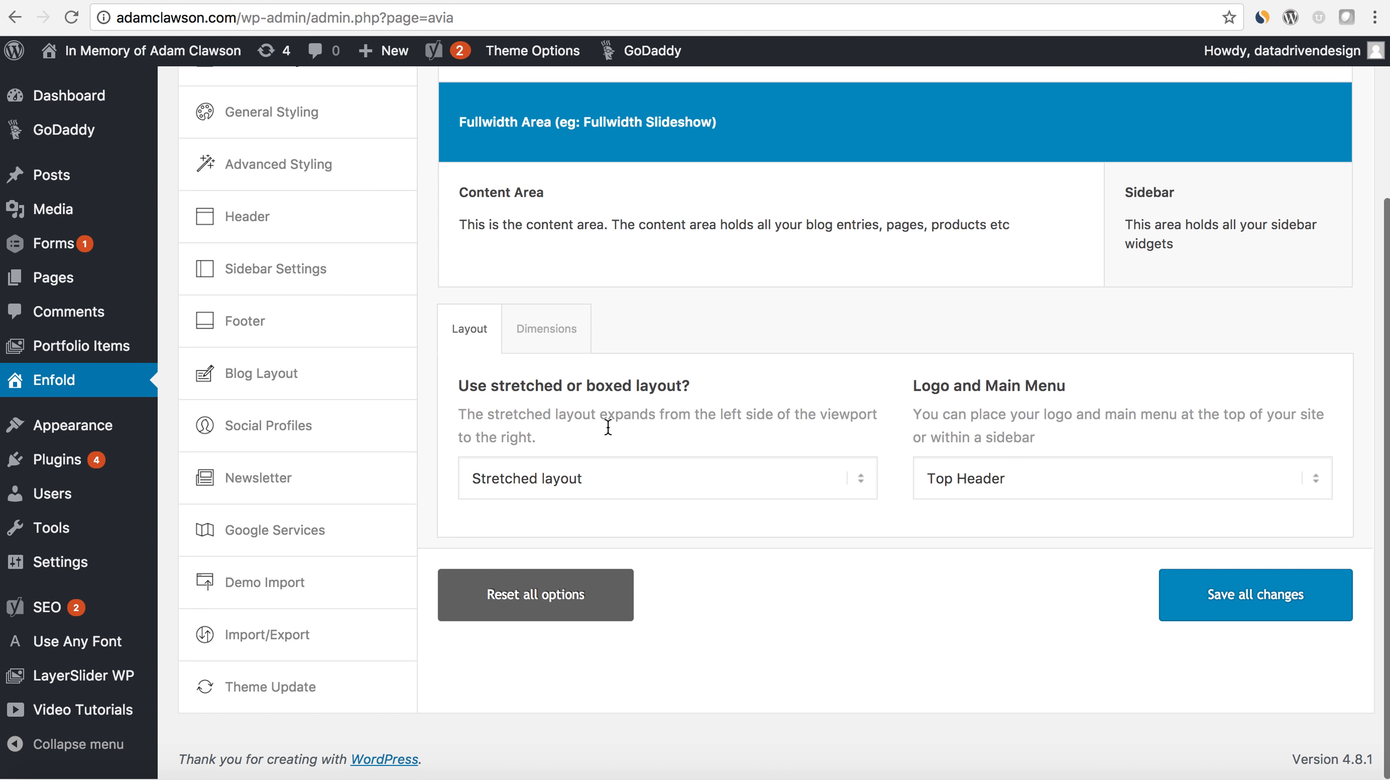
scroll(608, 427, "up", 4)
scroll(608, 427, "up", 1)
- Open the General Styling options and review the color settings for the Logo Area
left_click(335, 315)
scroll(507, 459, "down", 15)
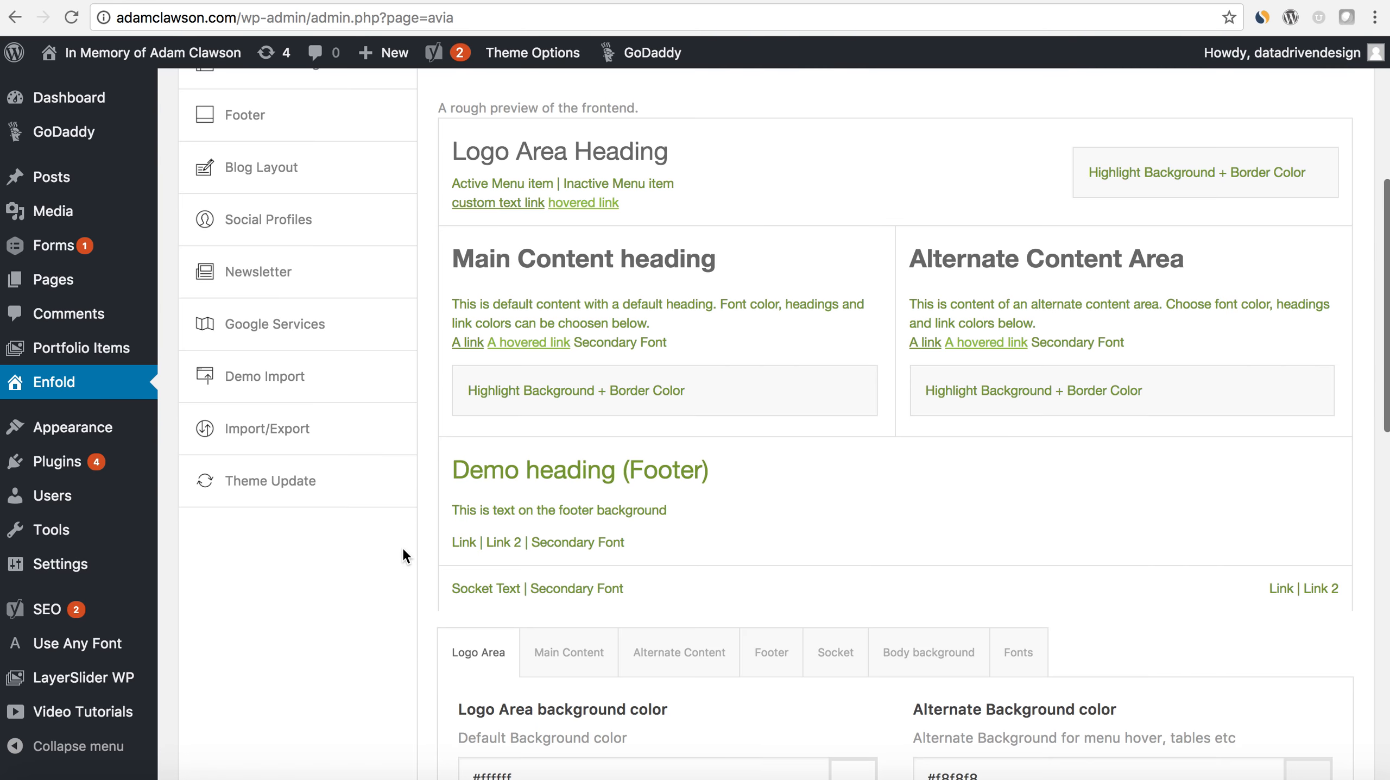
scroll(404, 550, "down", 3)
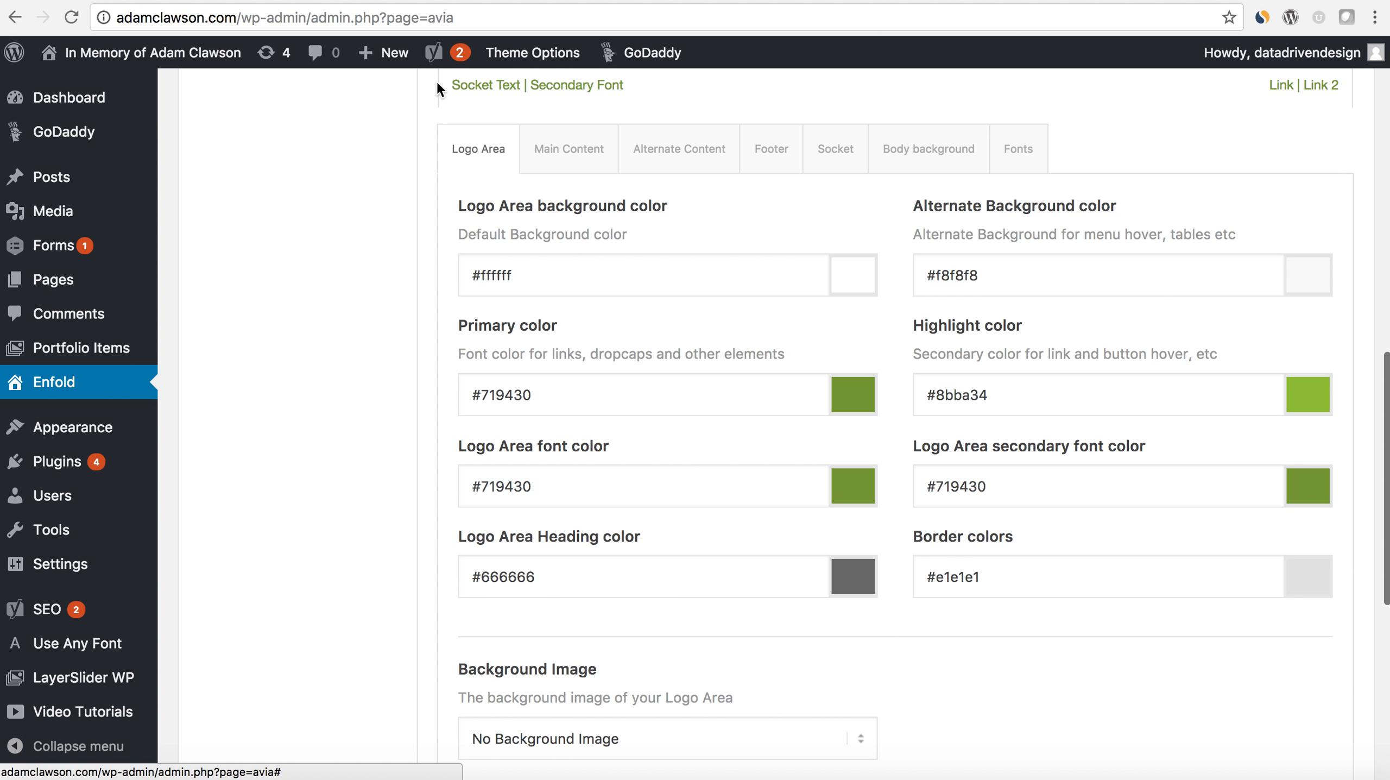
- Open the live site in a new browser tab and switch to it
mouse_move(217, 64)
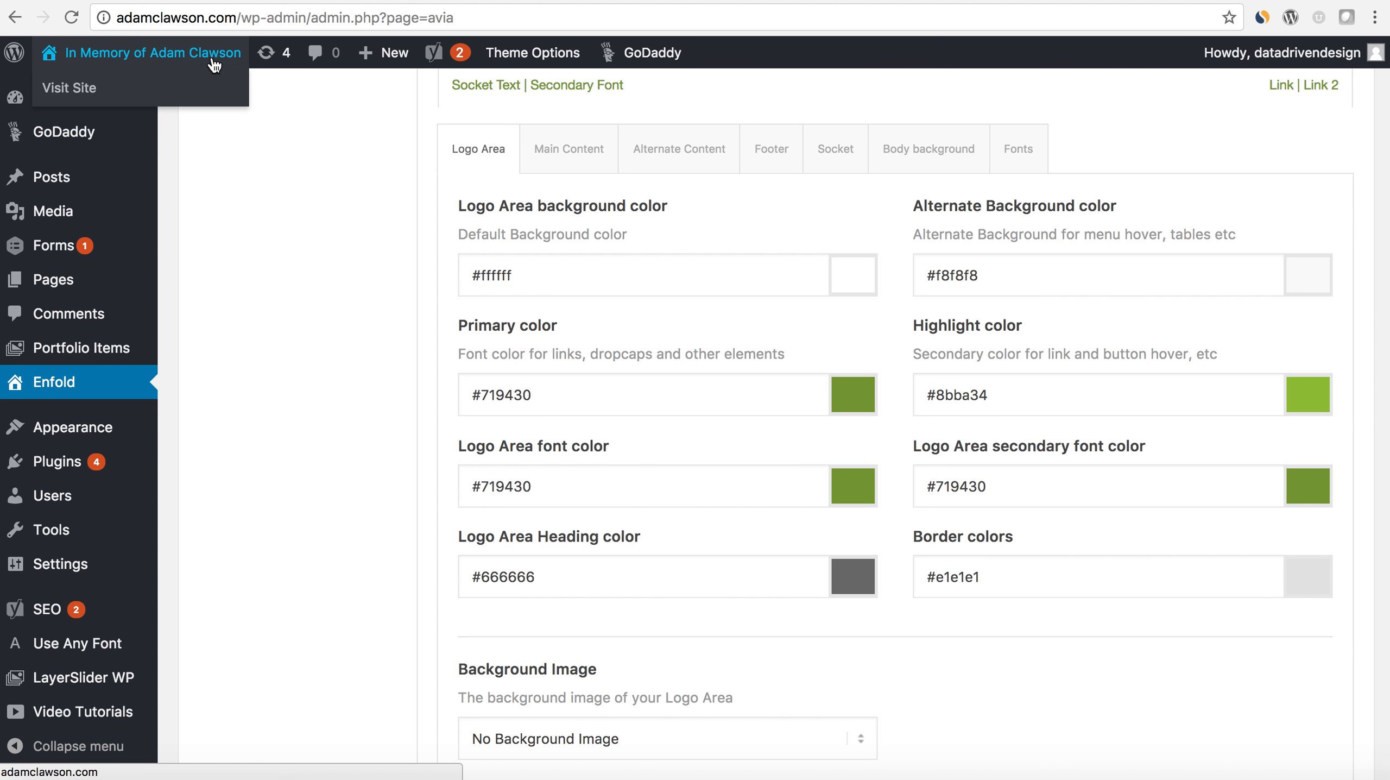
right_click(88, 94)
left_click(100, 96)
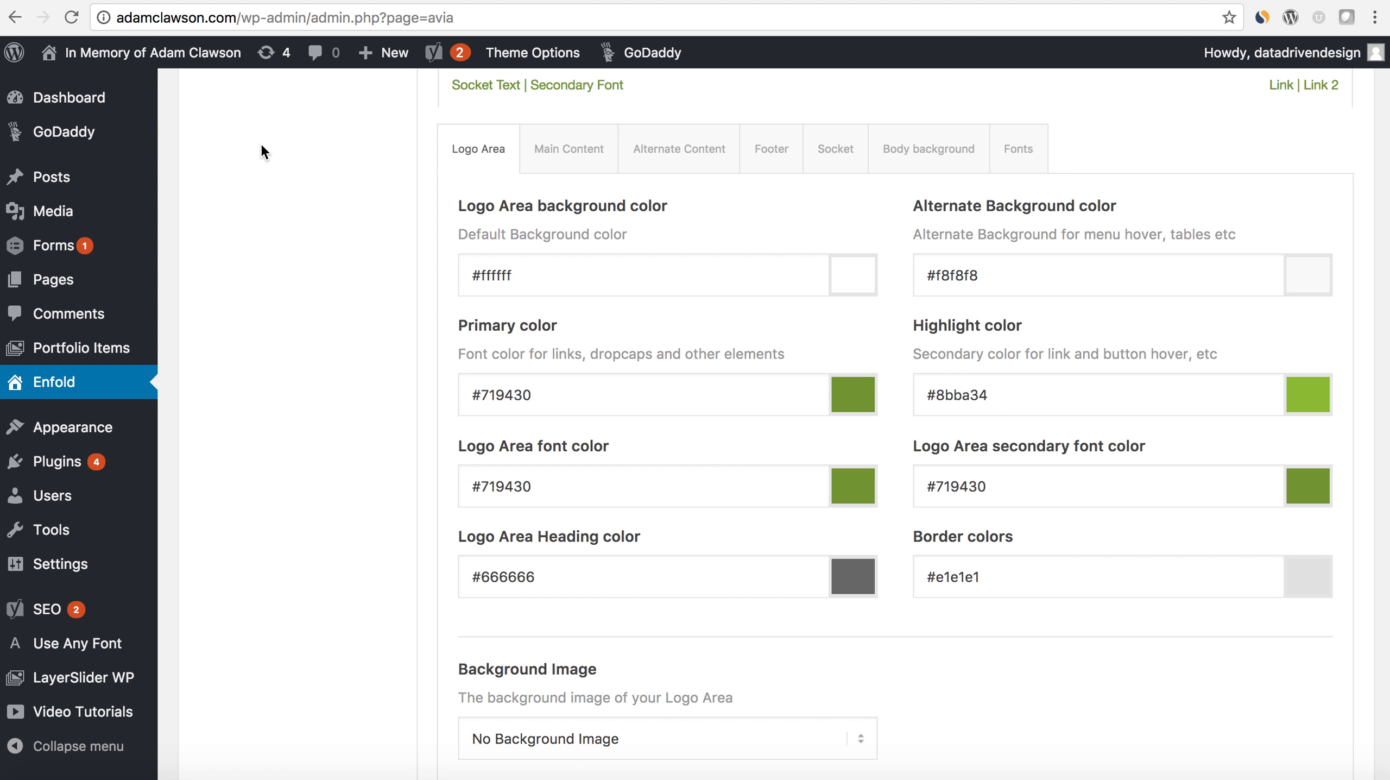
key("ctrl+Tab")
- Review the General Styling settings for the logo area, main content, alternate content, footer, socket and body background
scroll(605, 391, "down", 5)
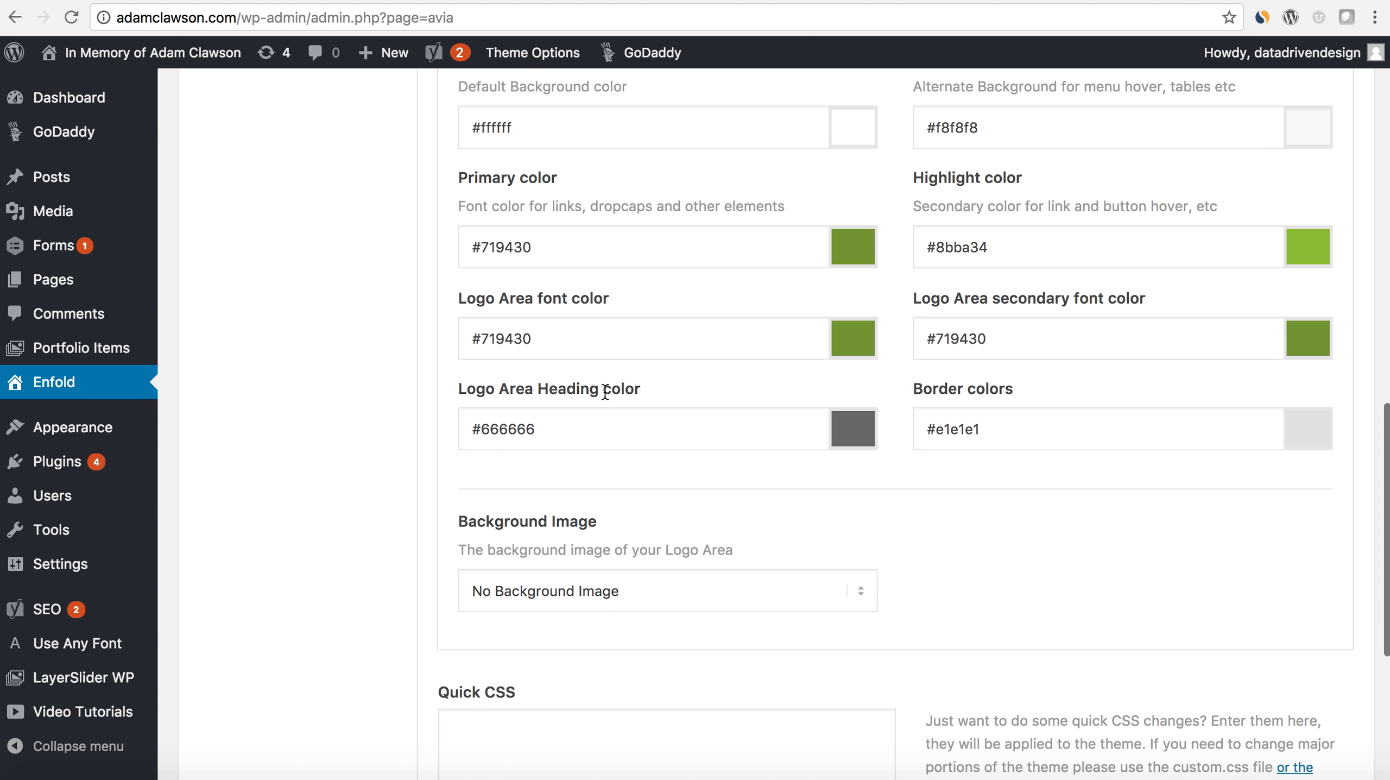
scroll(605, 392, "down", 2)
scroll(605, 391, "up", 4)
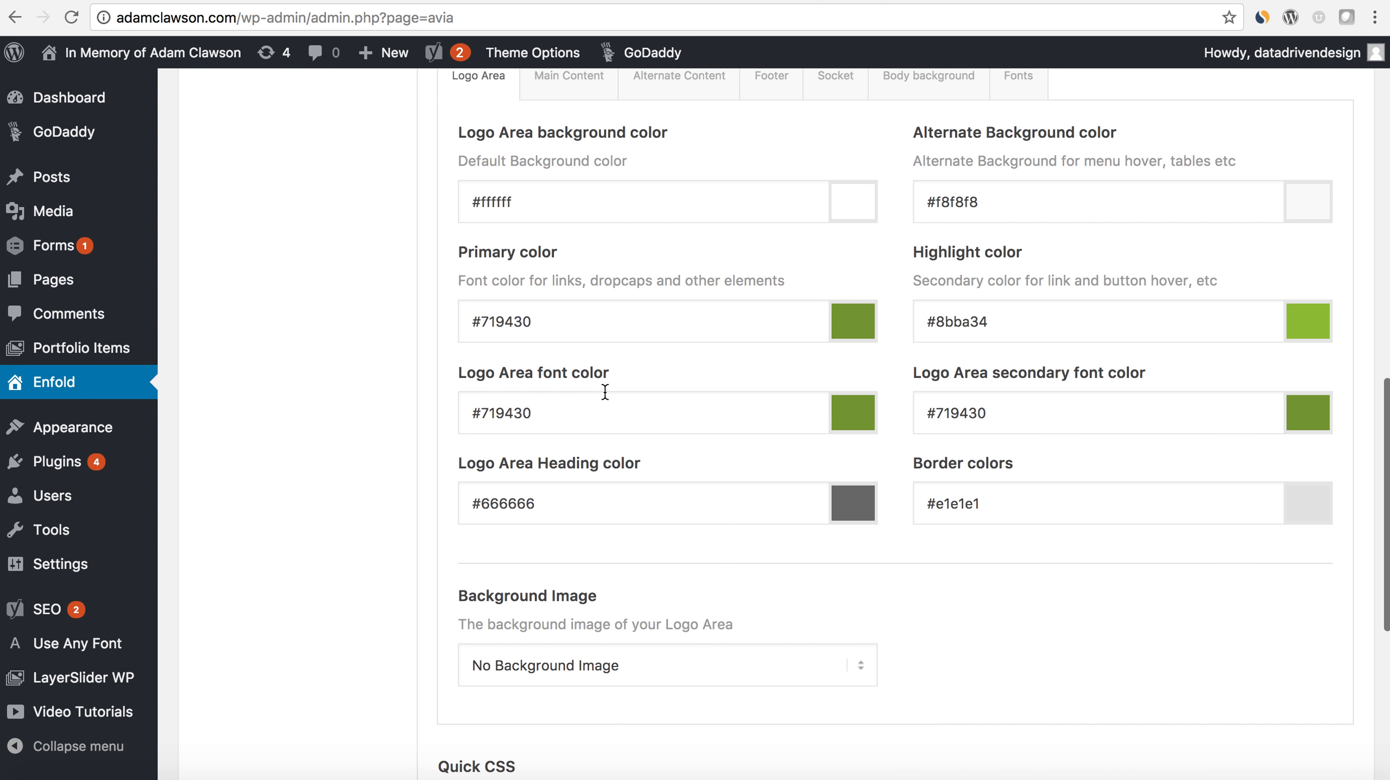
scroll(605, 392, "up", 3)
left_click(573, 177)
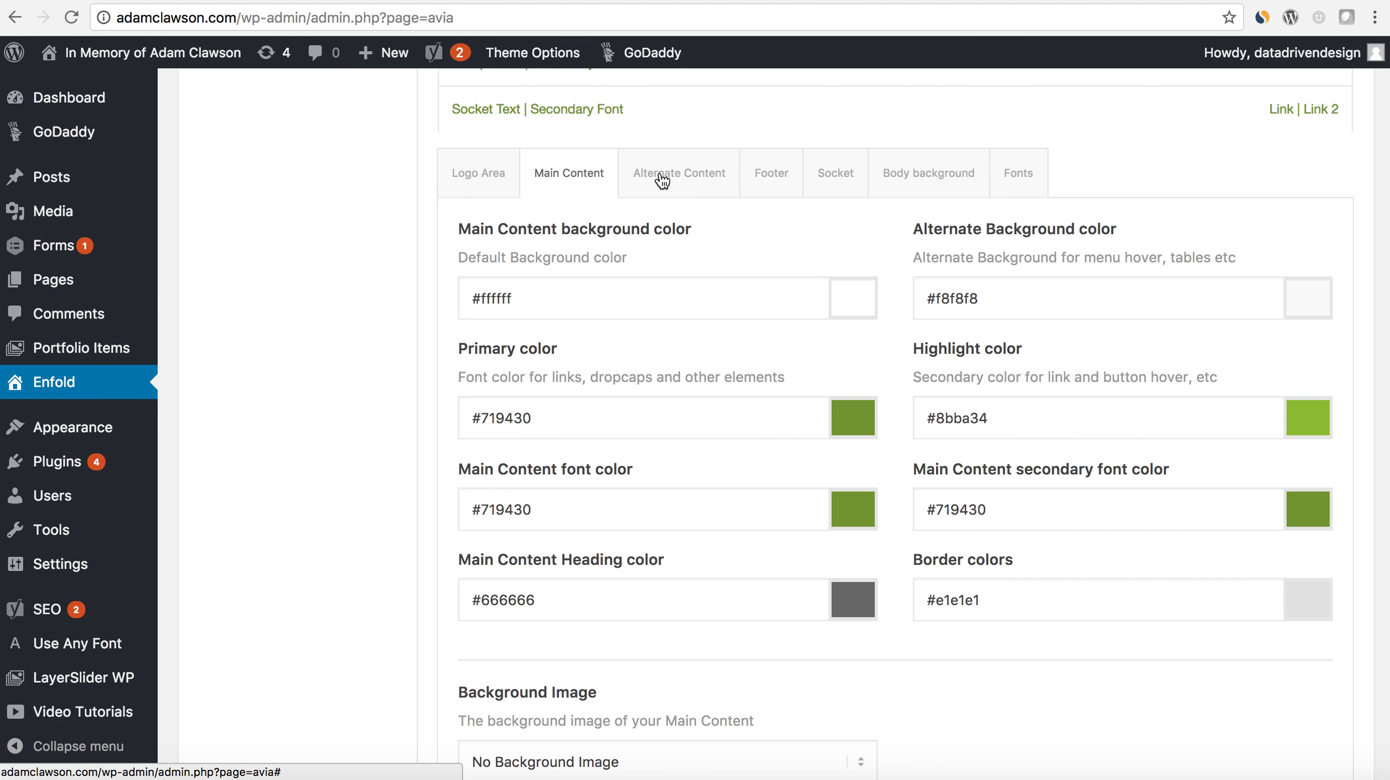
left_click(662, 180)
left_click(772, 178)
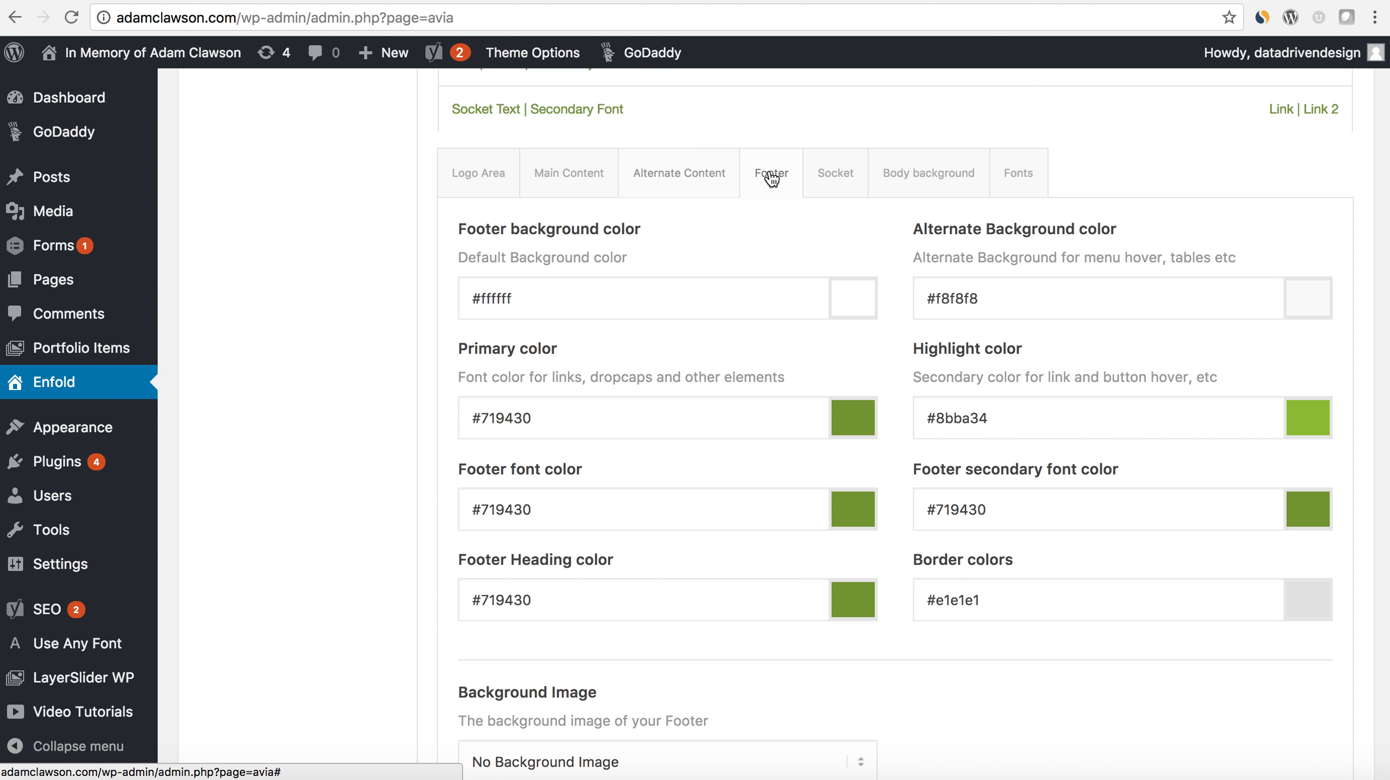
left_click(821, 171)
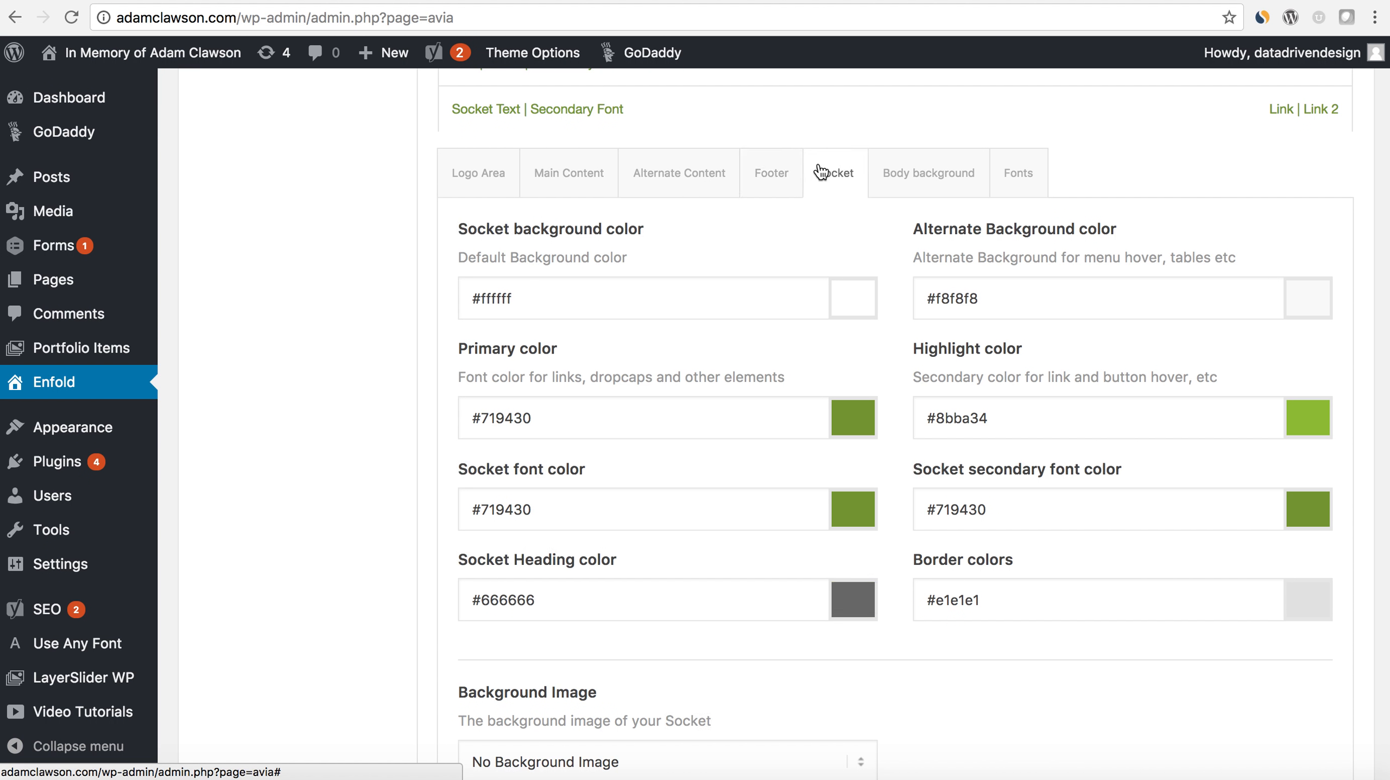
left_click(908, 196)
- Look through the available heading fonts and body text fonts in the General Styling options, keeping the current selections
left_click(1002, 195)
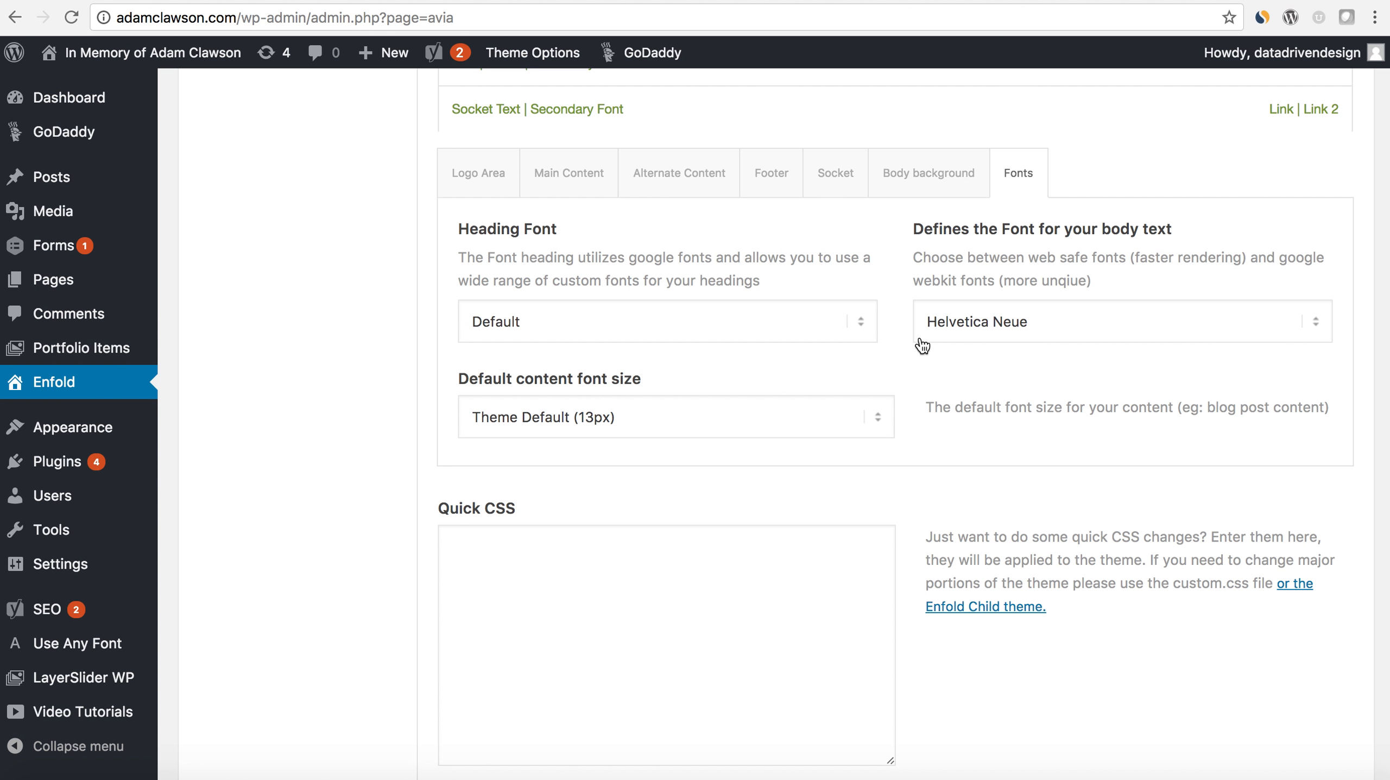
left_click(869, 326)
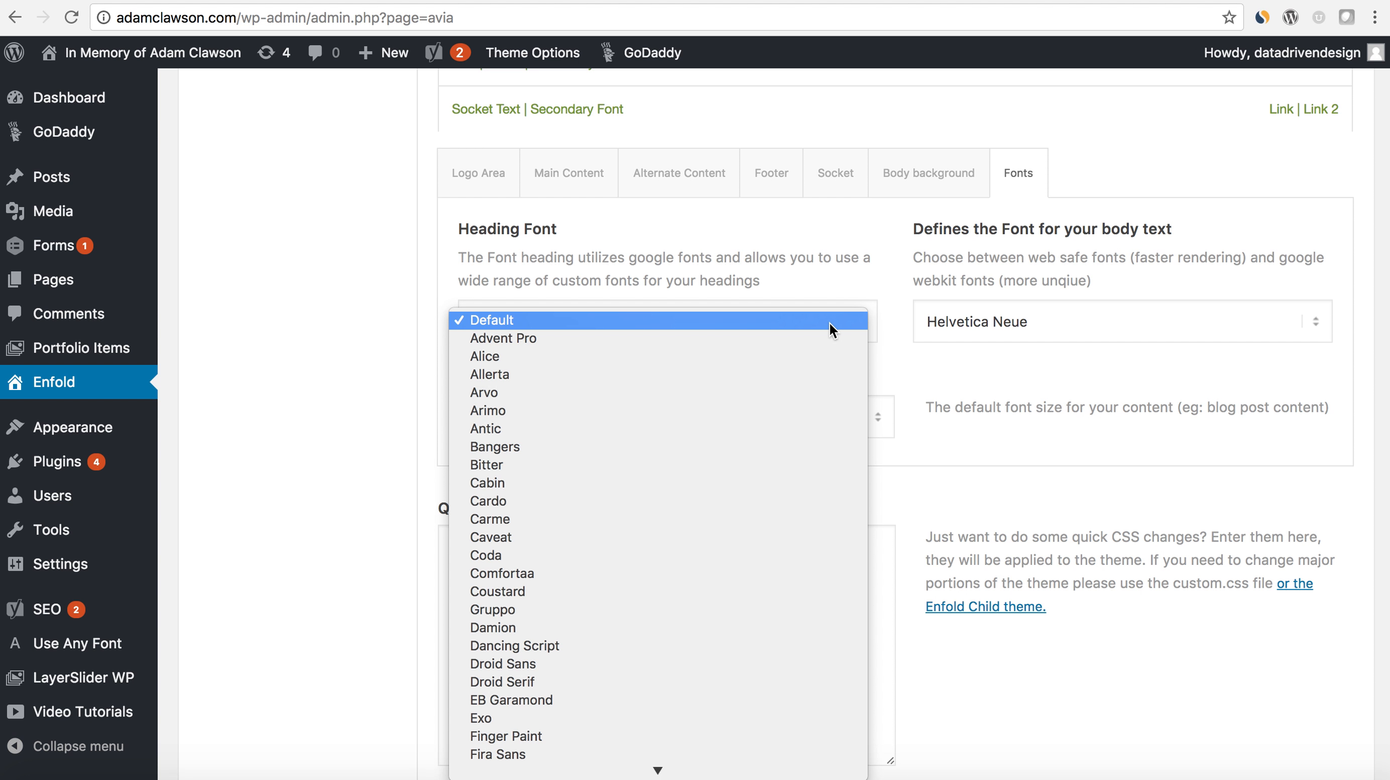
left_click(990, 330)
left_click(989, 331)
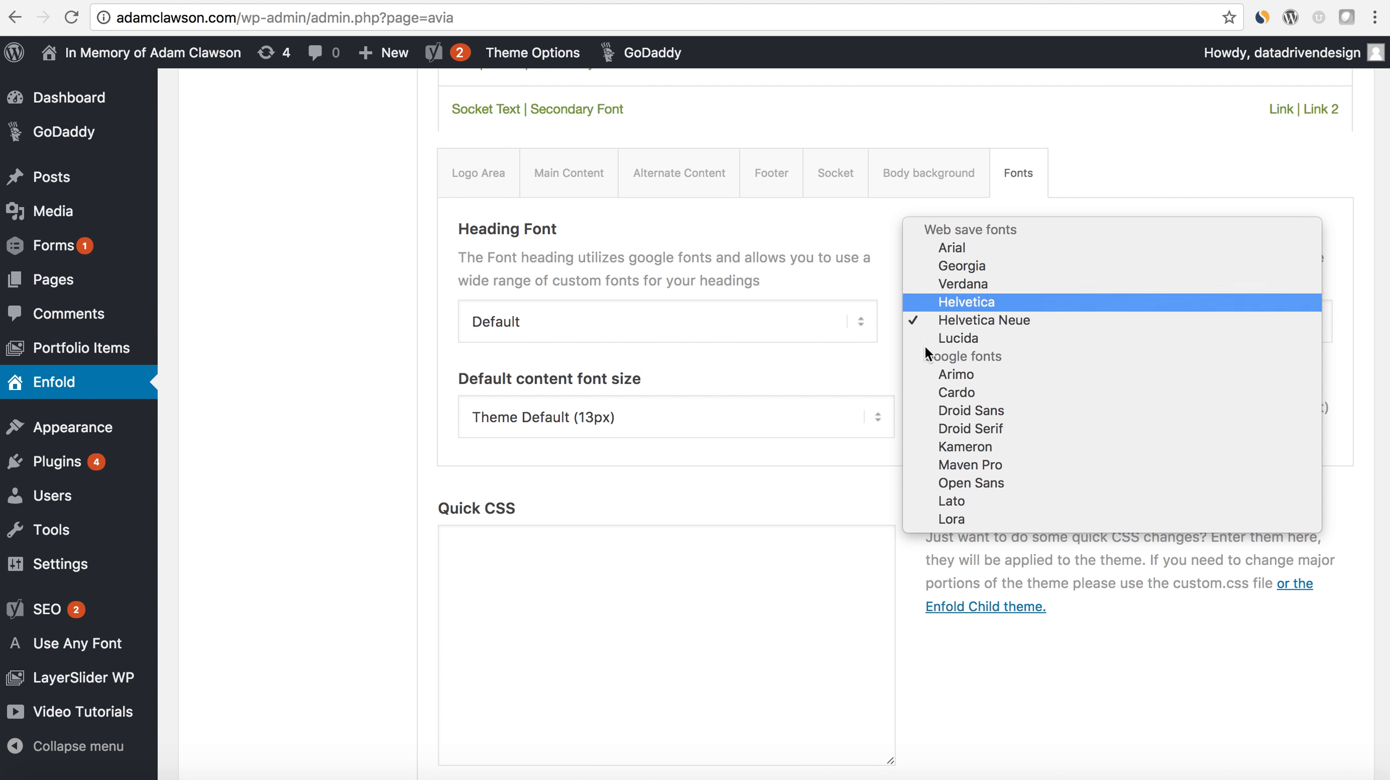
left_click(886, 371)
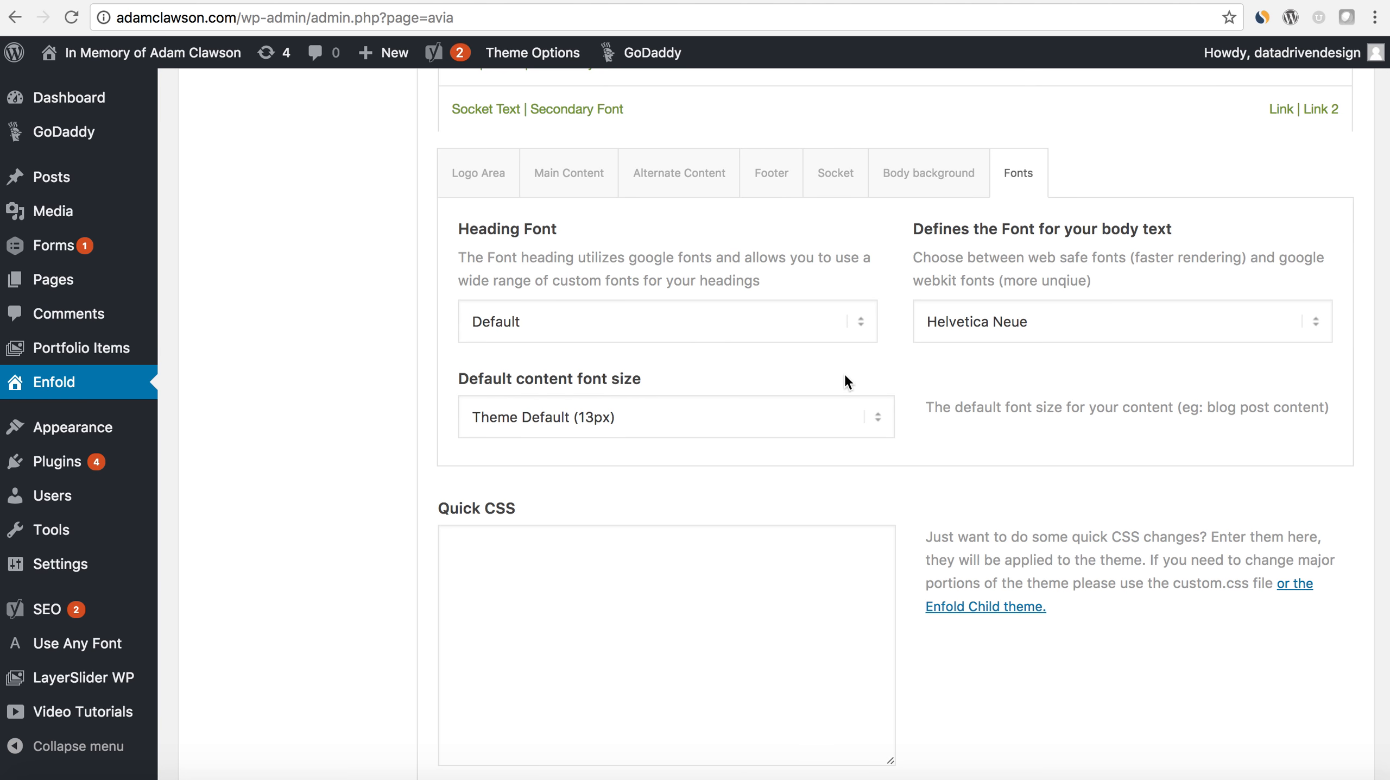
- In the Header layout options, set Header Title and Breadcrumbs to "Hide both" and save all changes
scroll(870, 443, "up", 15)
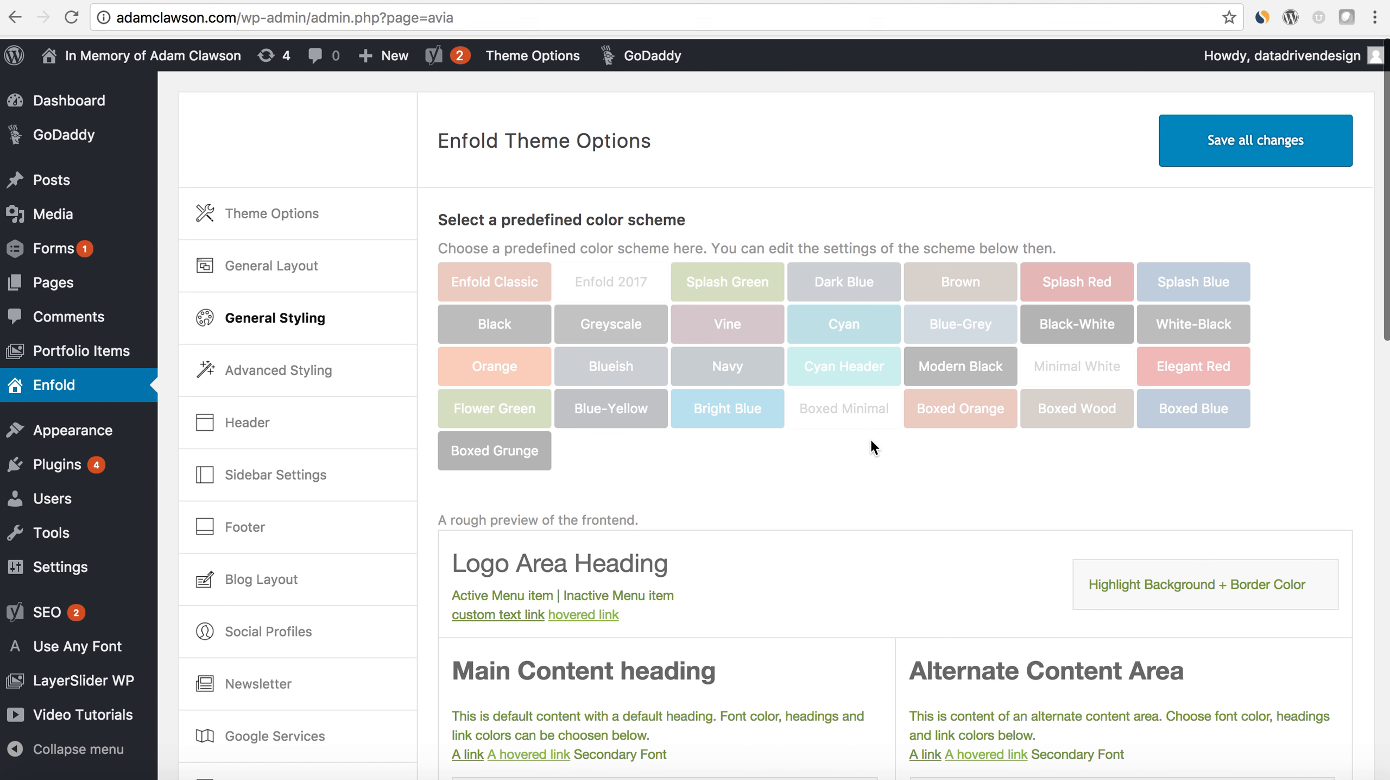
scroll(871, 444, "down", 3)
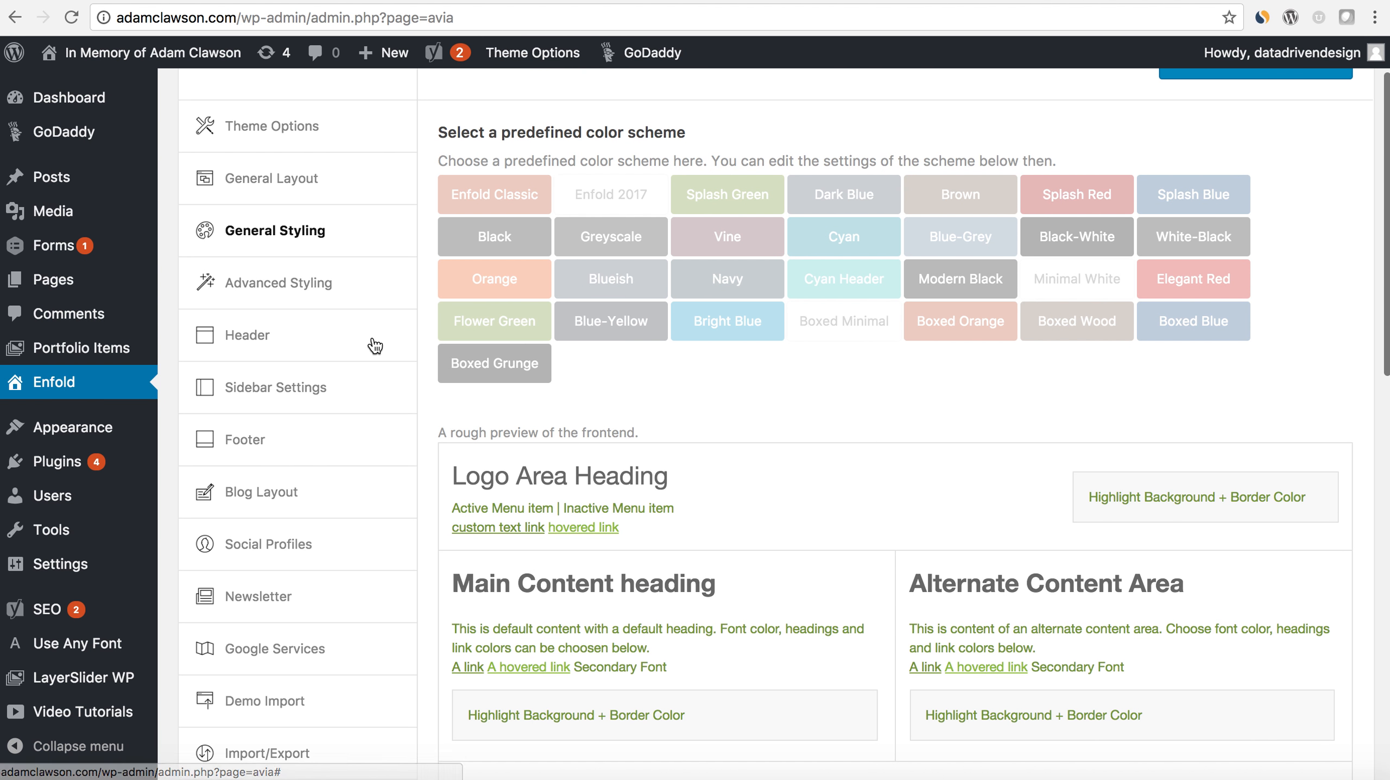
scroll(373, 312, "down", 2)
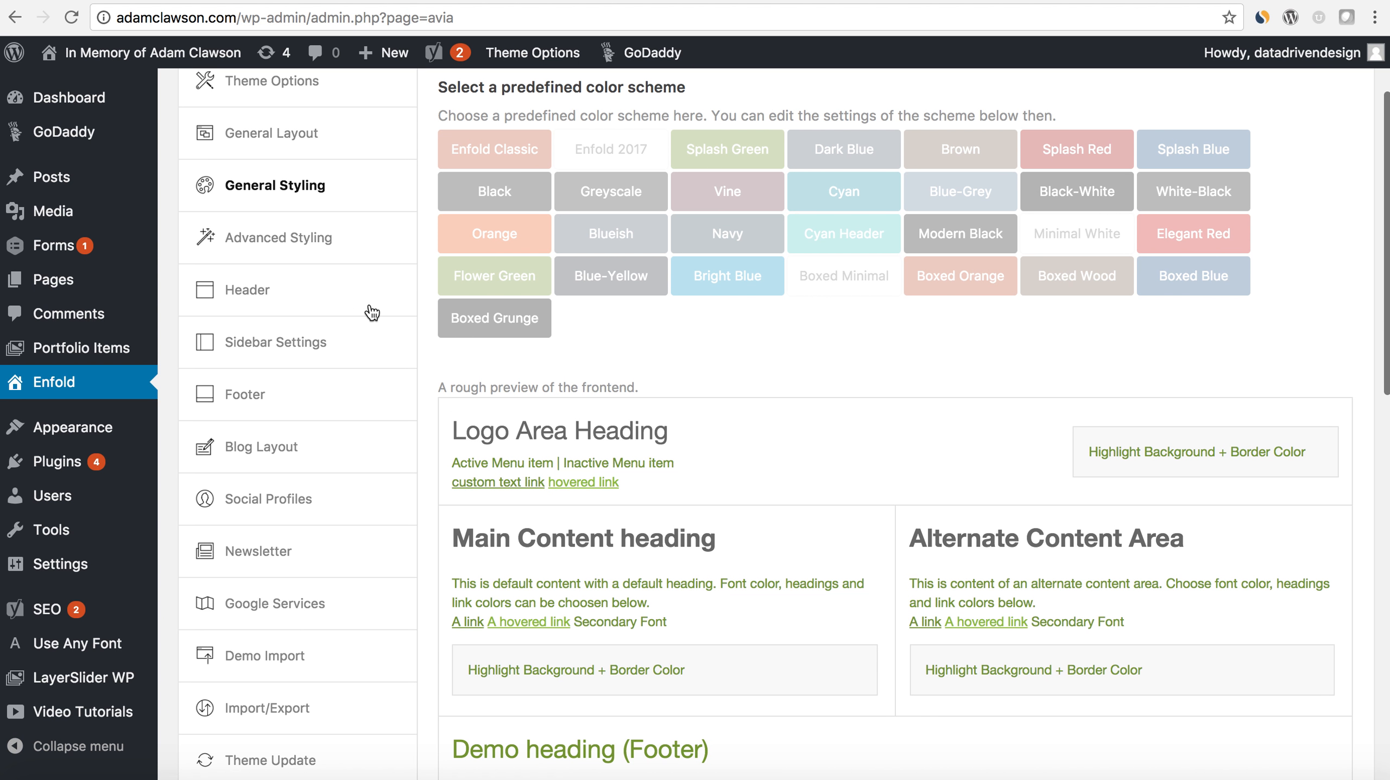
scroll(373, 313, "down", 1)
left_click(300, 272)
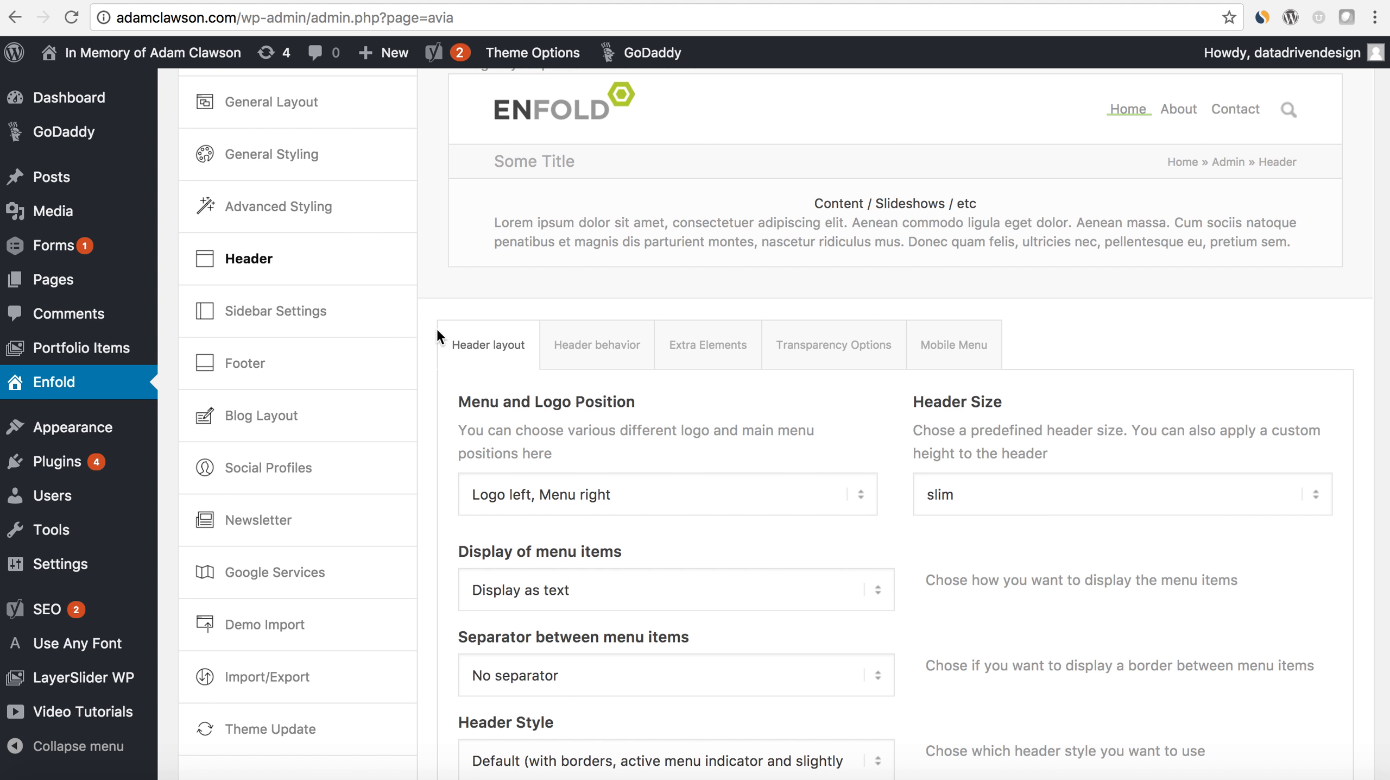
scroll(620, 417, "down", 2)
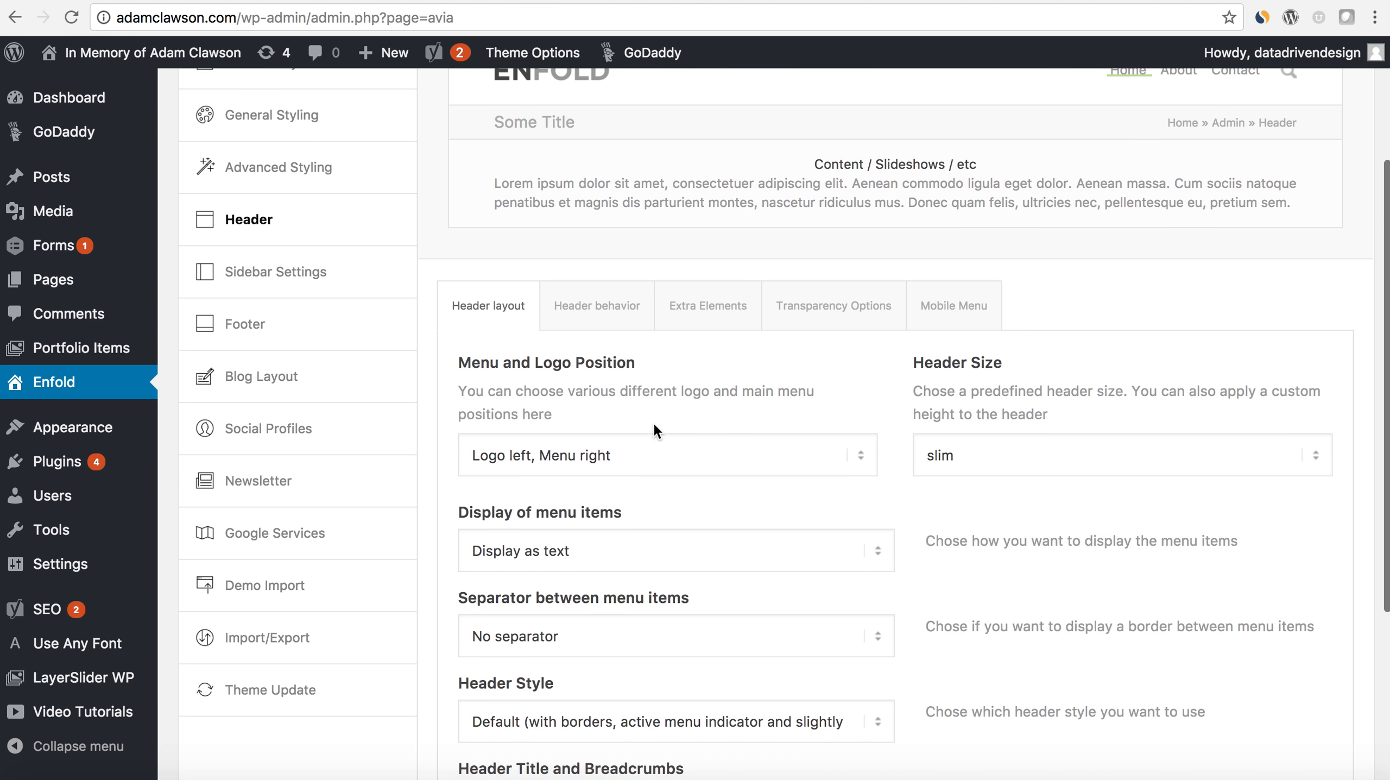
scroll(689, 448, "down", 5)
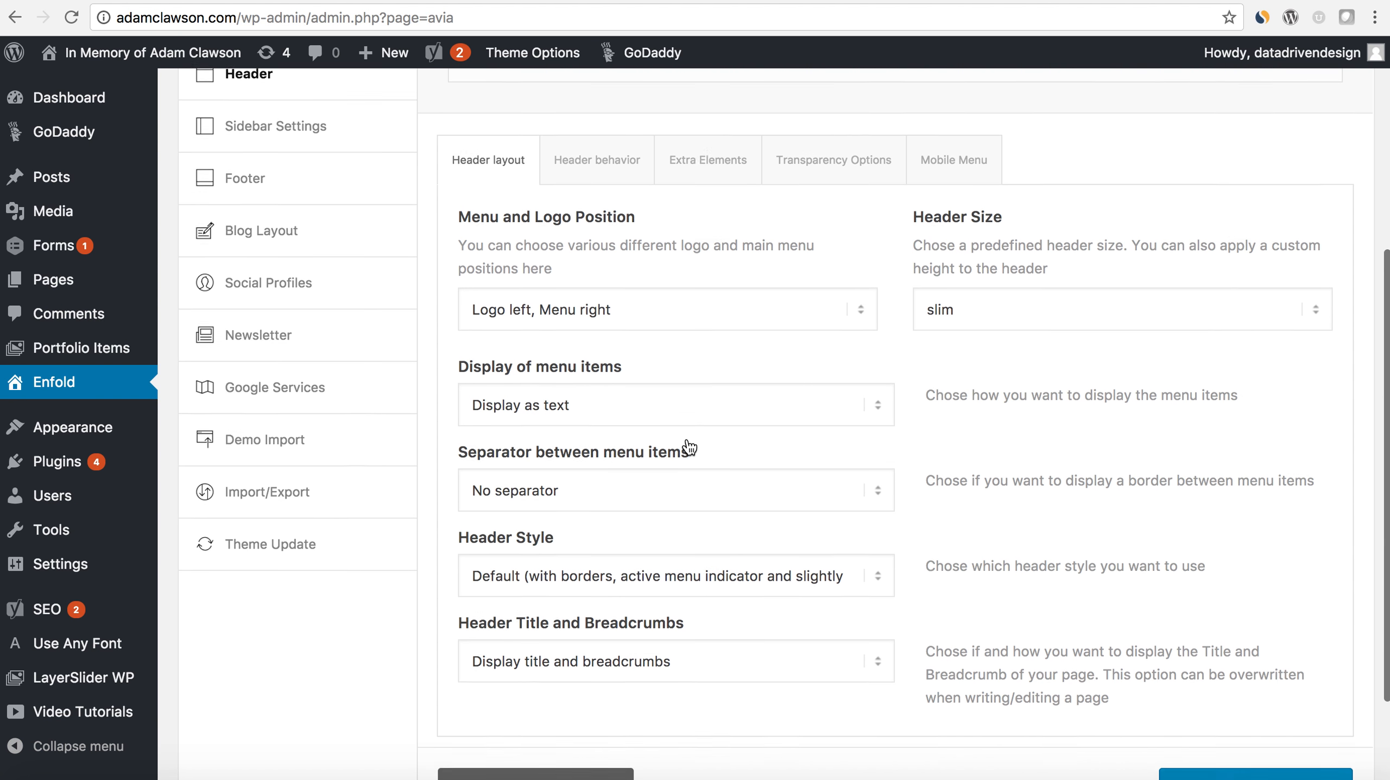
scroll(689, 447, "down", 1)
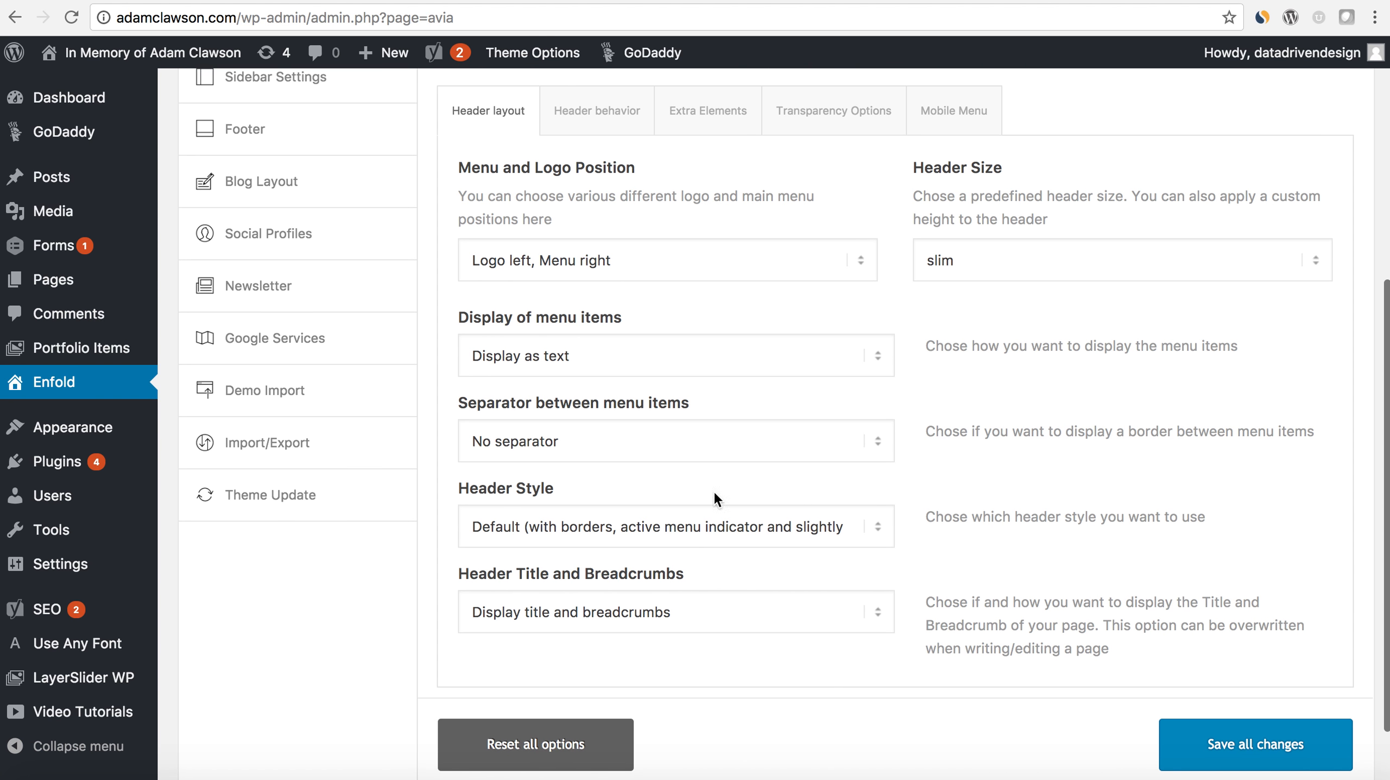
left_click(868, 612)
left_click(829, 664)
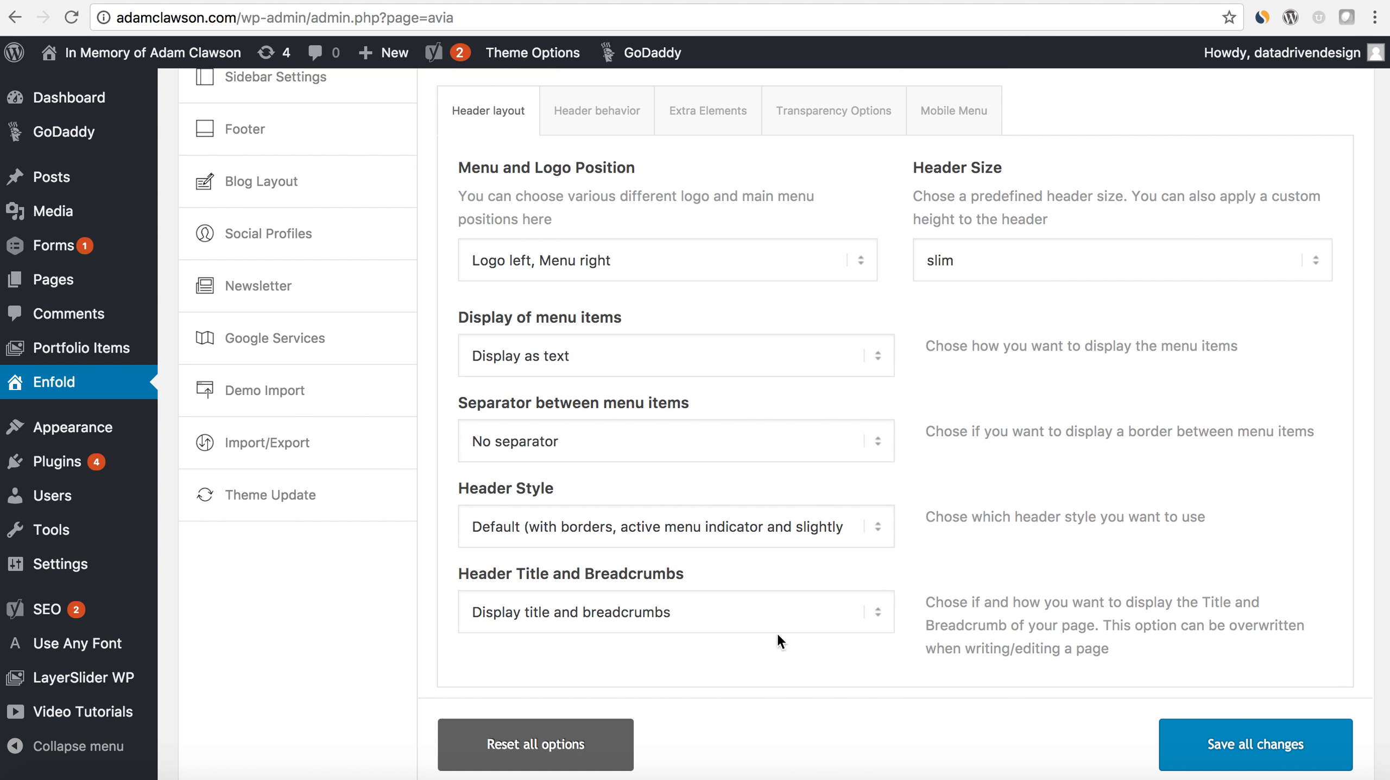
scroll(797, 642, "down", 1)
left_click(1230, 722)
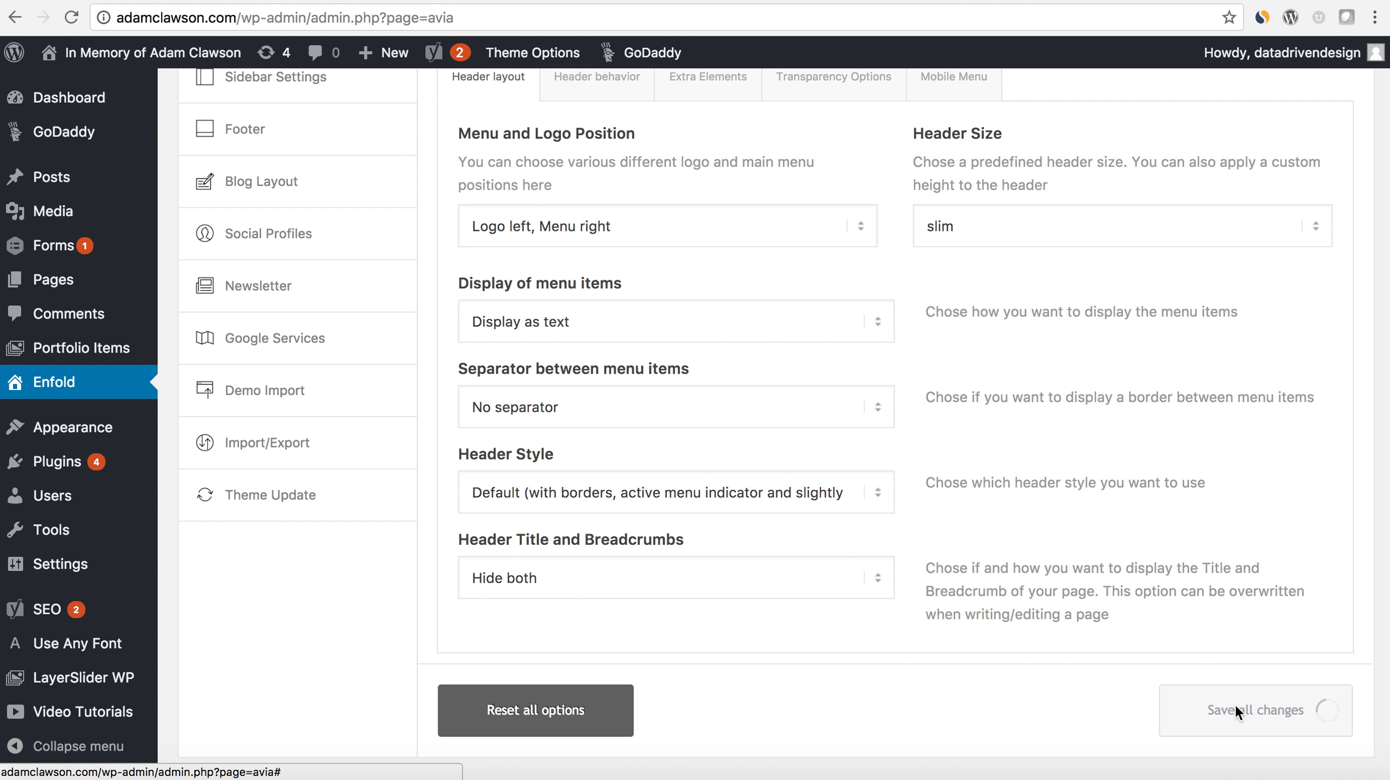
- Check the header on the live frontpage and return to the Enfold theme options
left_click(336, 0)
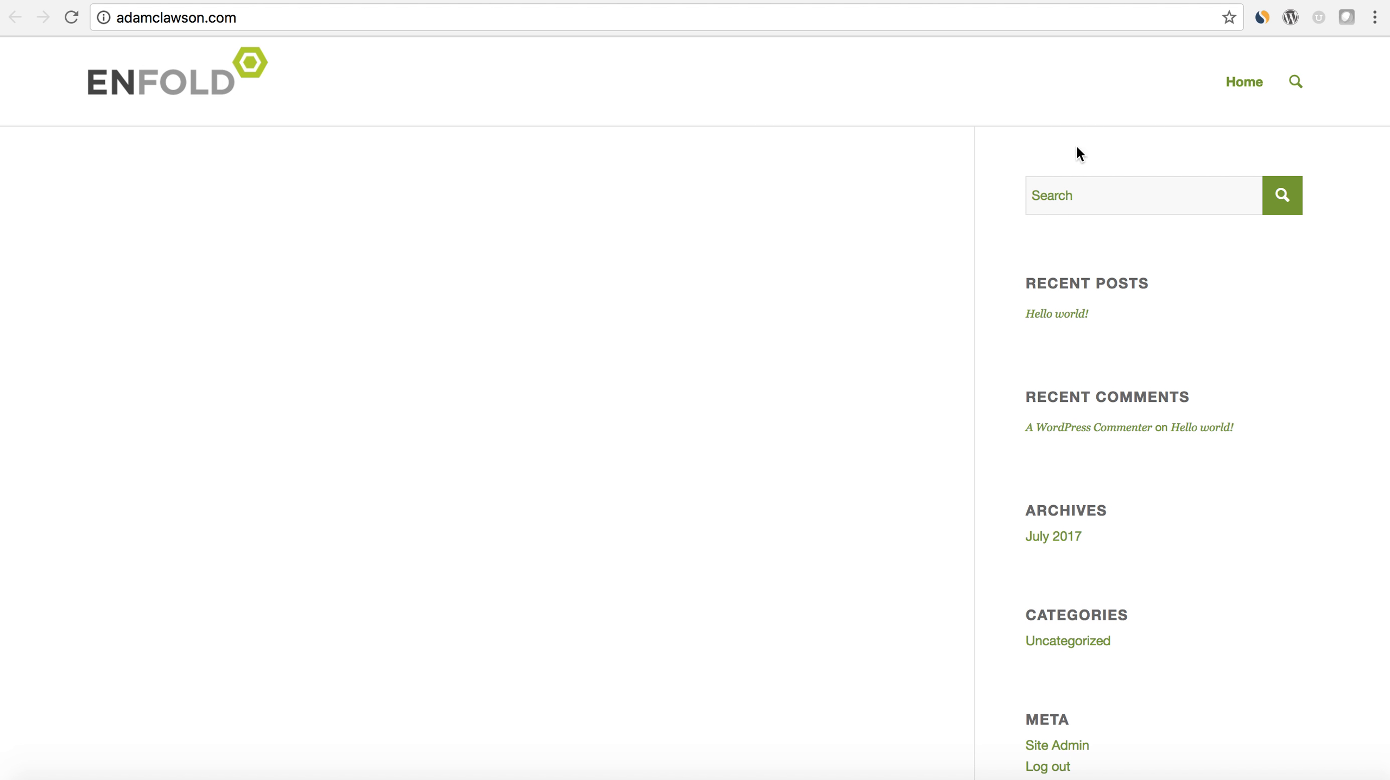
left_click(246, 0)
scroll(442, 371, "up", 3)
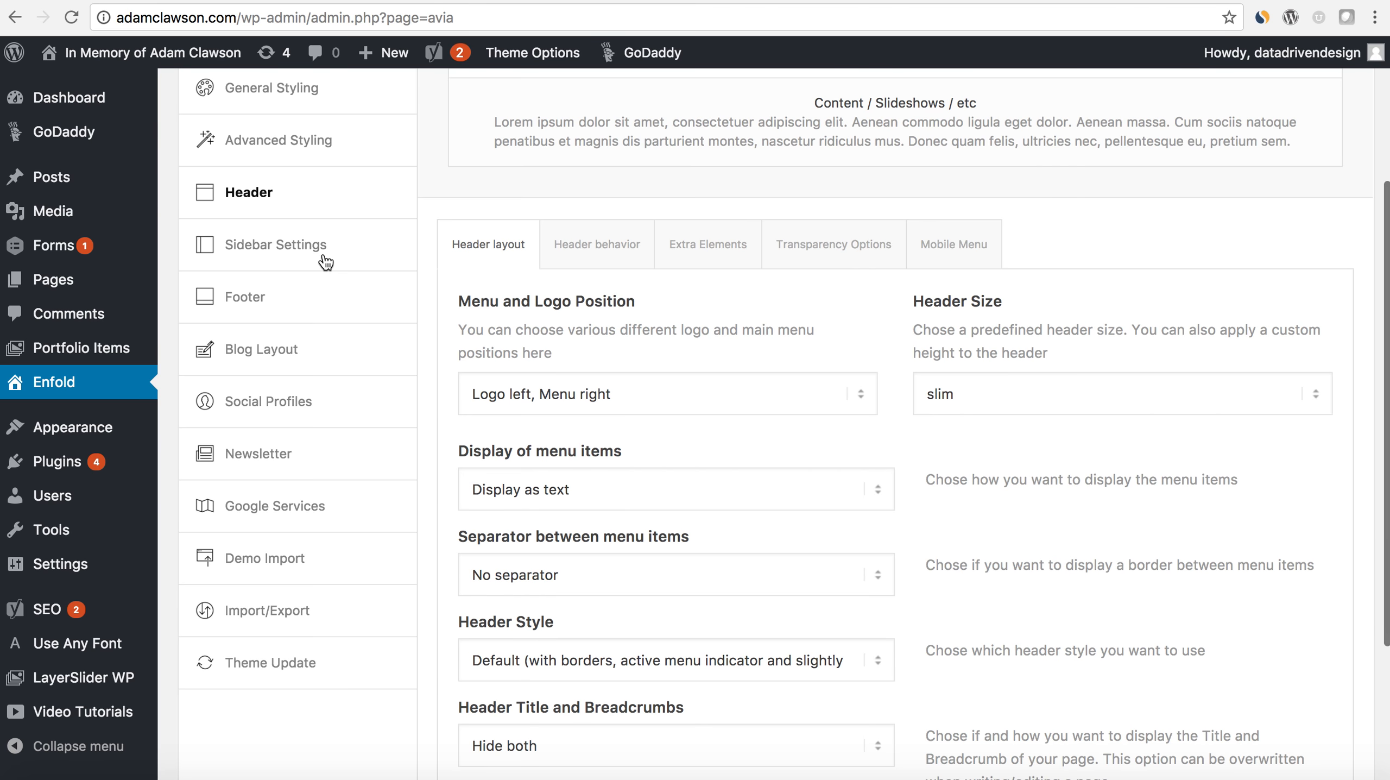
- In the Sidebar Settings, set the sidebar on archive pages and on the blog page to "no sidebar"
left_click(326, 261)
scroll(583, 412, "up", 5)
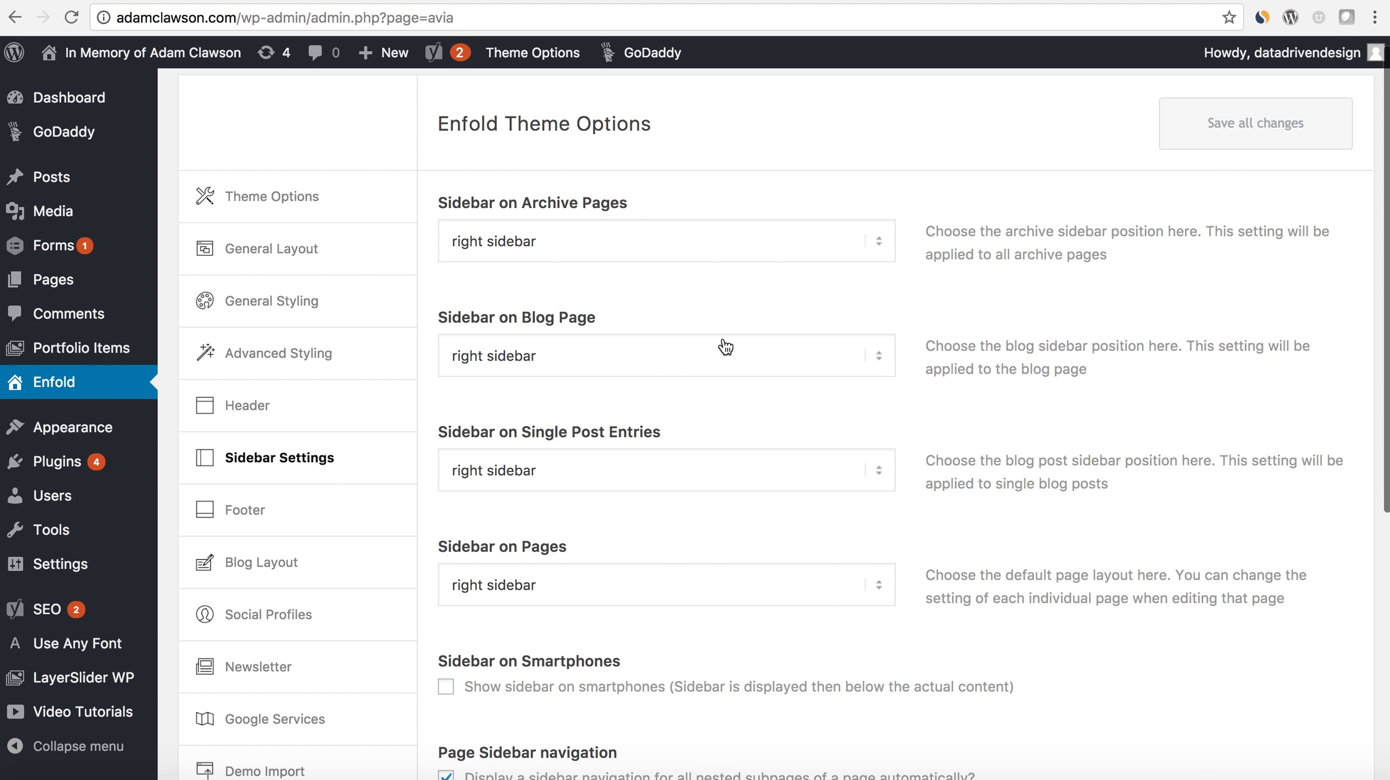
left_click(854, 257)
left_click(855, 316)
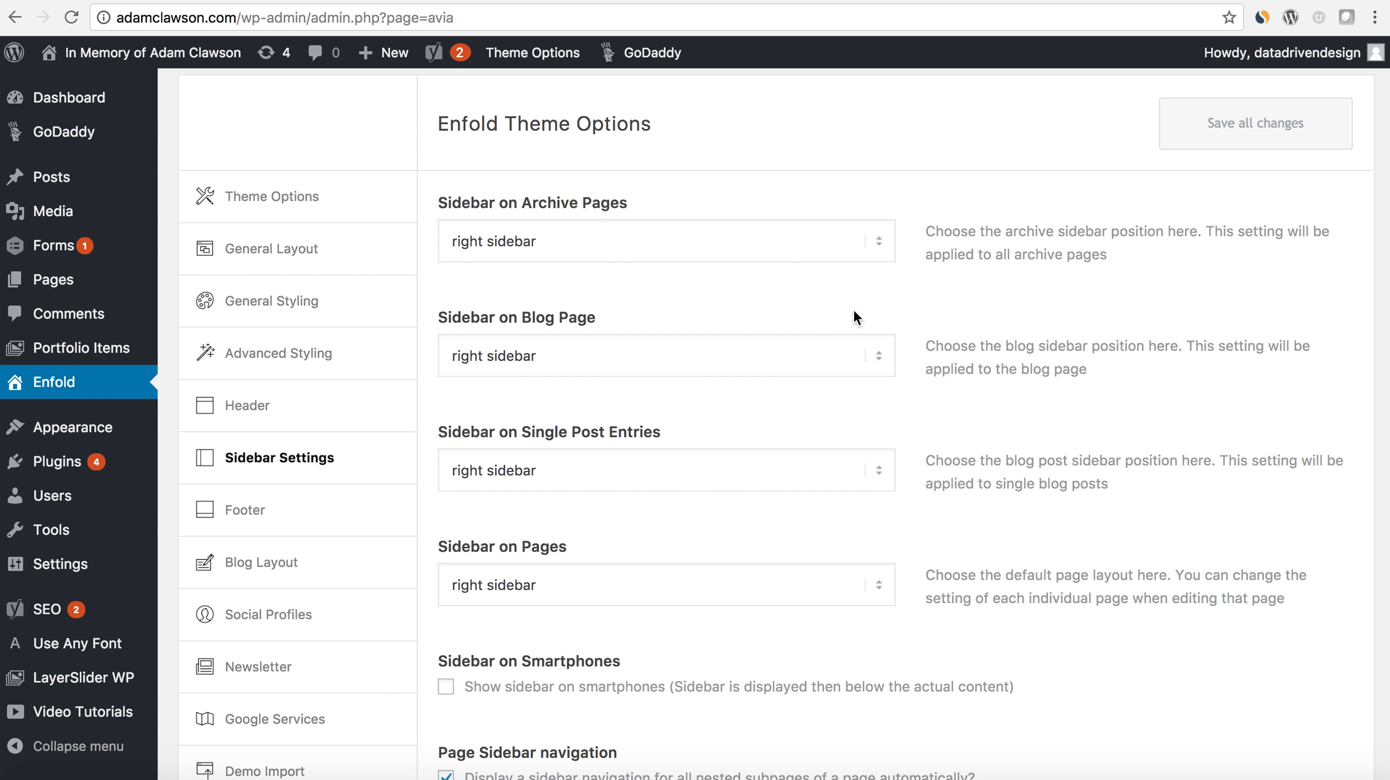
left_click(878, 352)
left_click(828, 370)
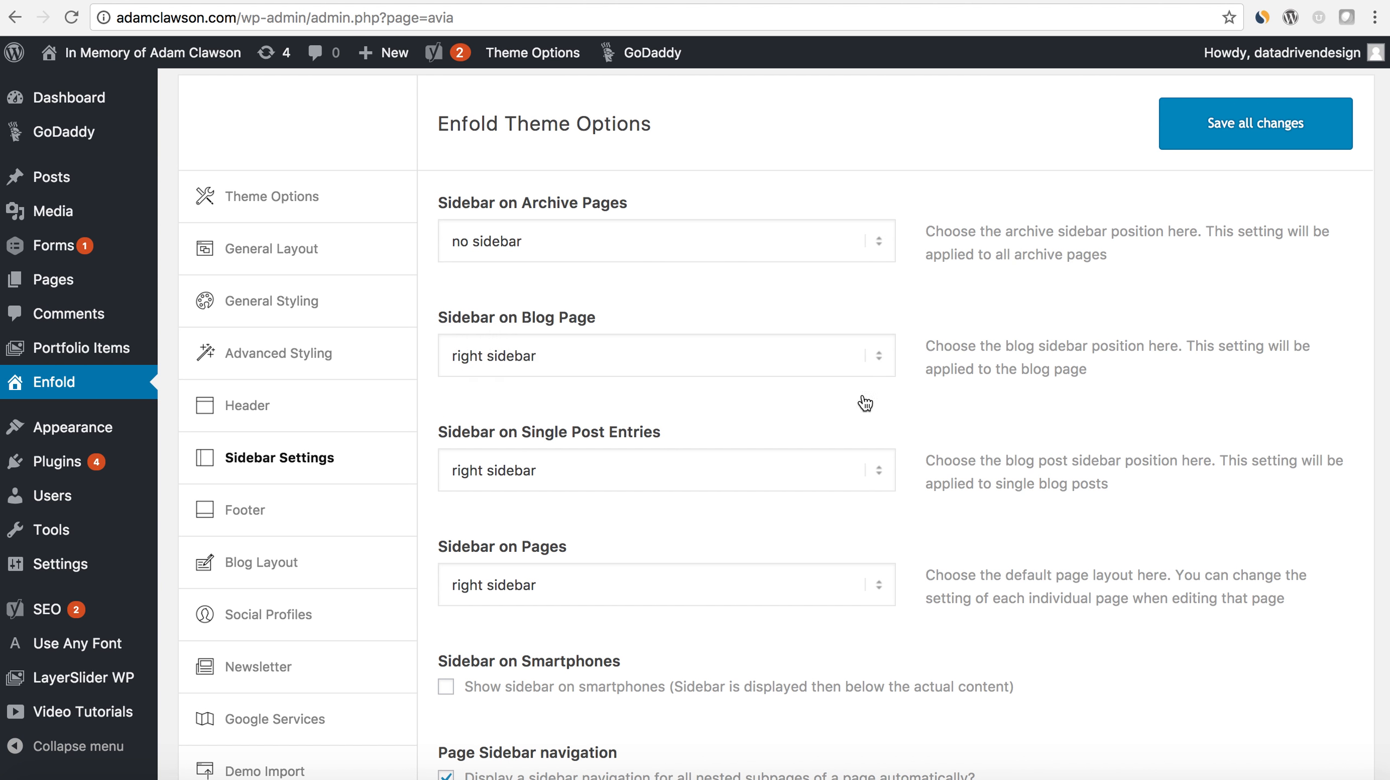
- Set the sidebar on single post entries and on pages to "no sidebar"
left_click(883, 467)
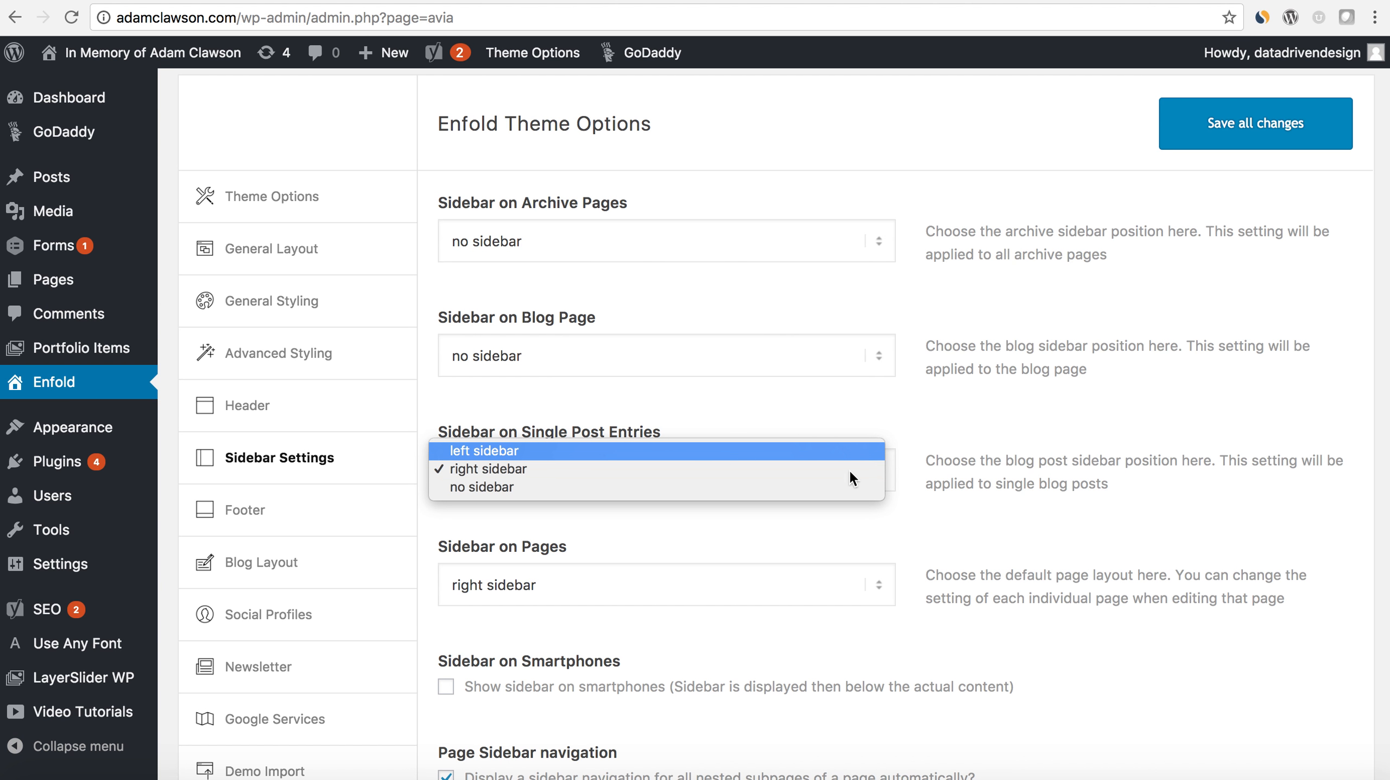
left_click(810, 490)
scroll(872, 519, "down", 1)
left_click(874, 561)
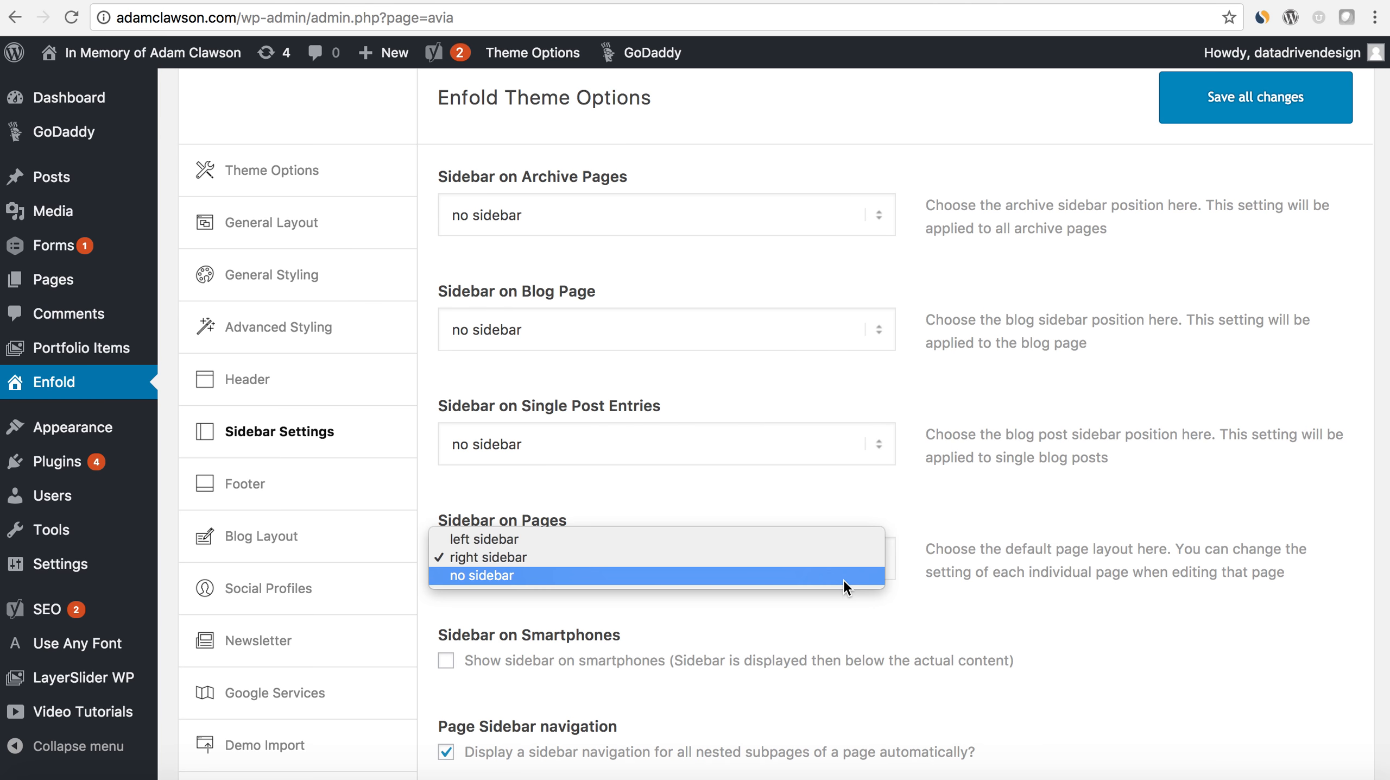
left_click(843, 577)
- Save all changes to the sidebar settings and switch to the live frontpage
scroll(972, 557, "up", 2)
scroll(971, 554, "down", 1)
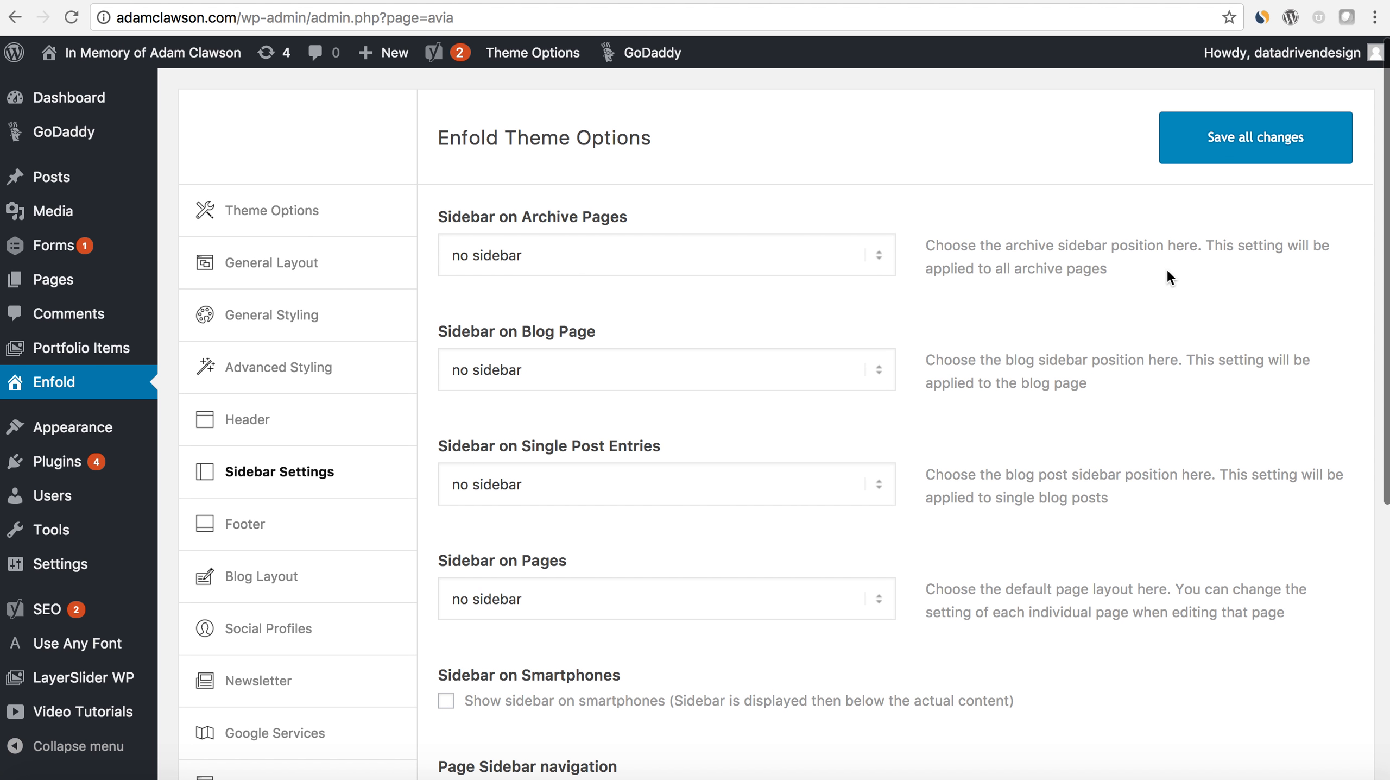
left_click(1197, 148)
left_click(339, 1)
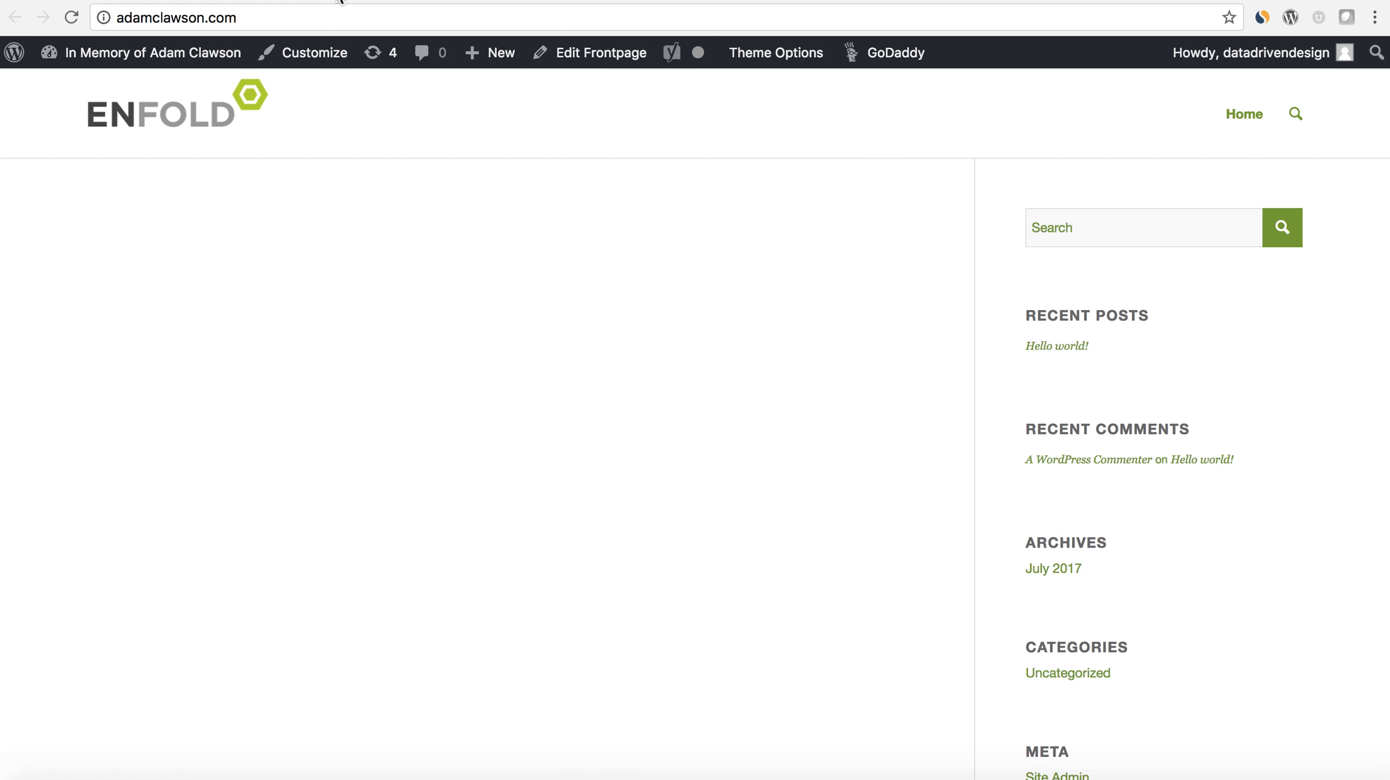
- Reload the live frontpage, and set the default footer in the Enfold theme options to "Display only the socket (no footer widgets)"
left_click(71, 17)
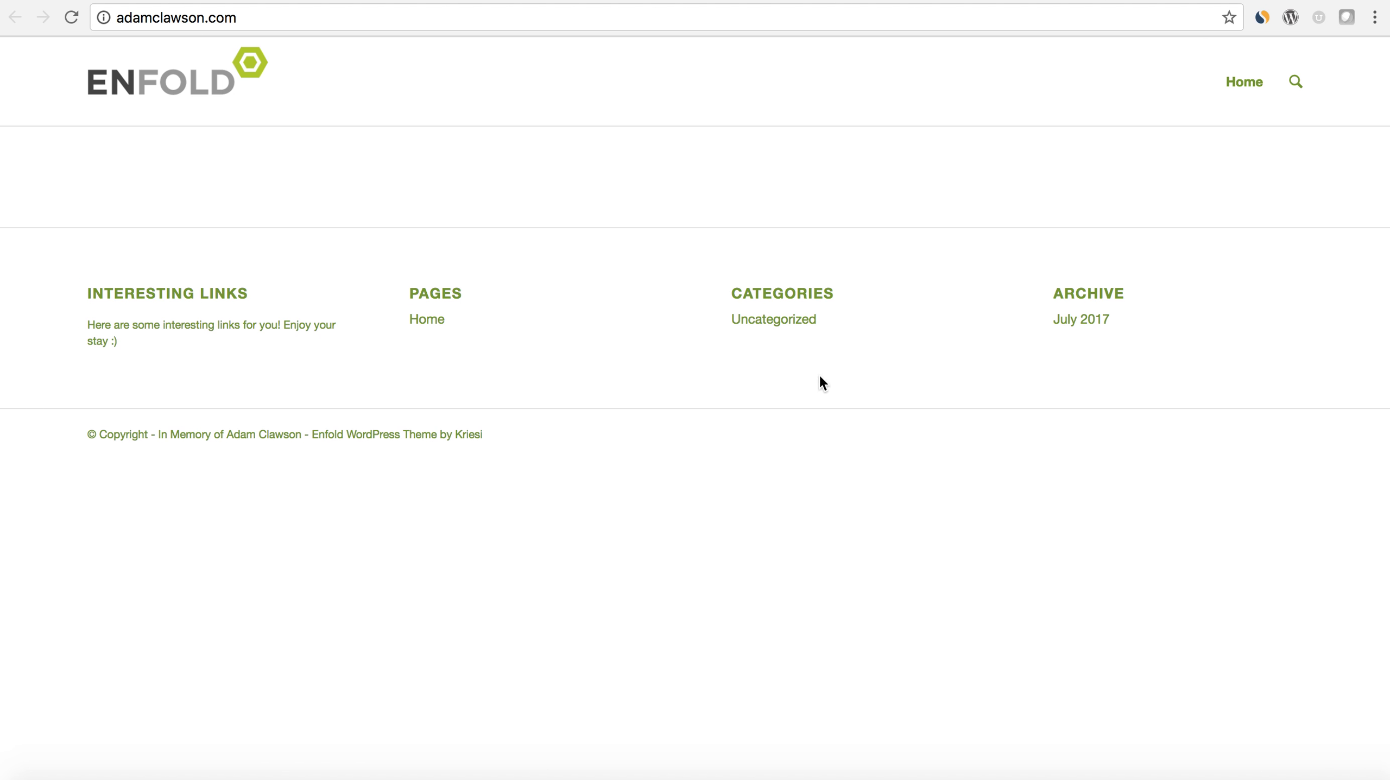
left_click(235, 1)
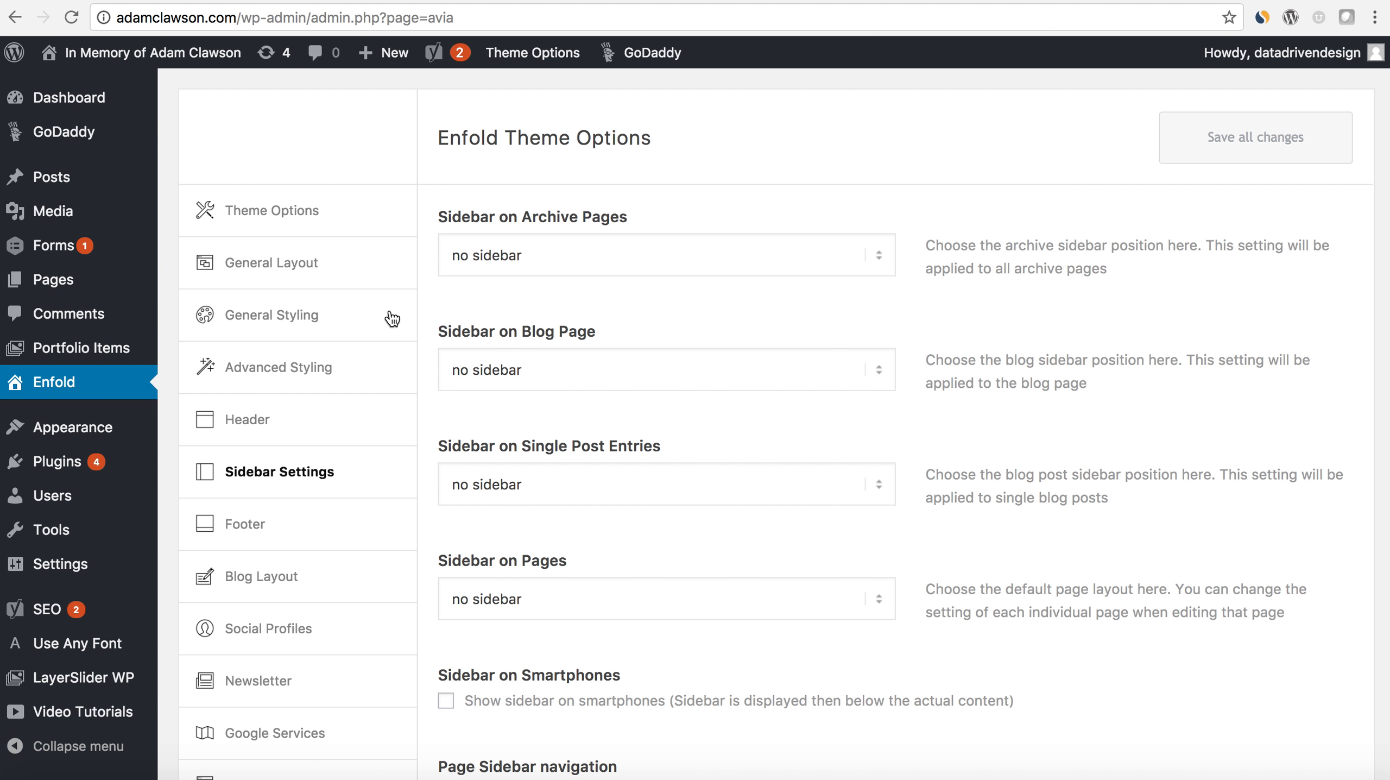
scroll(392, 319, "down", 2)
left_click(315, 458)
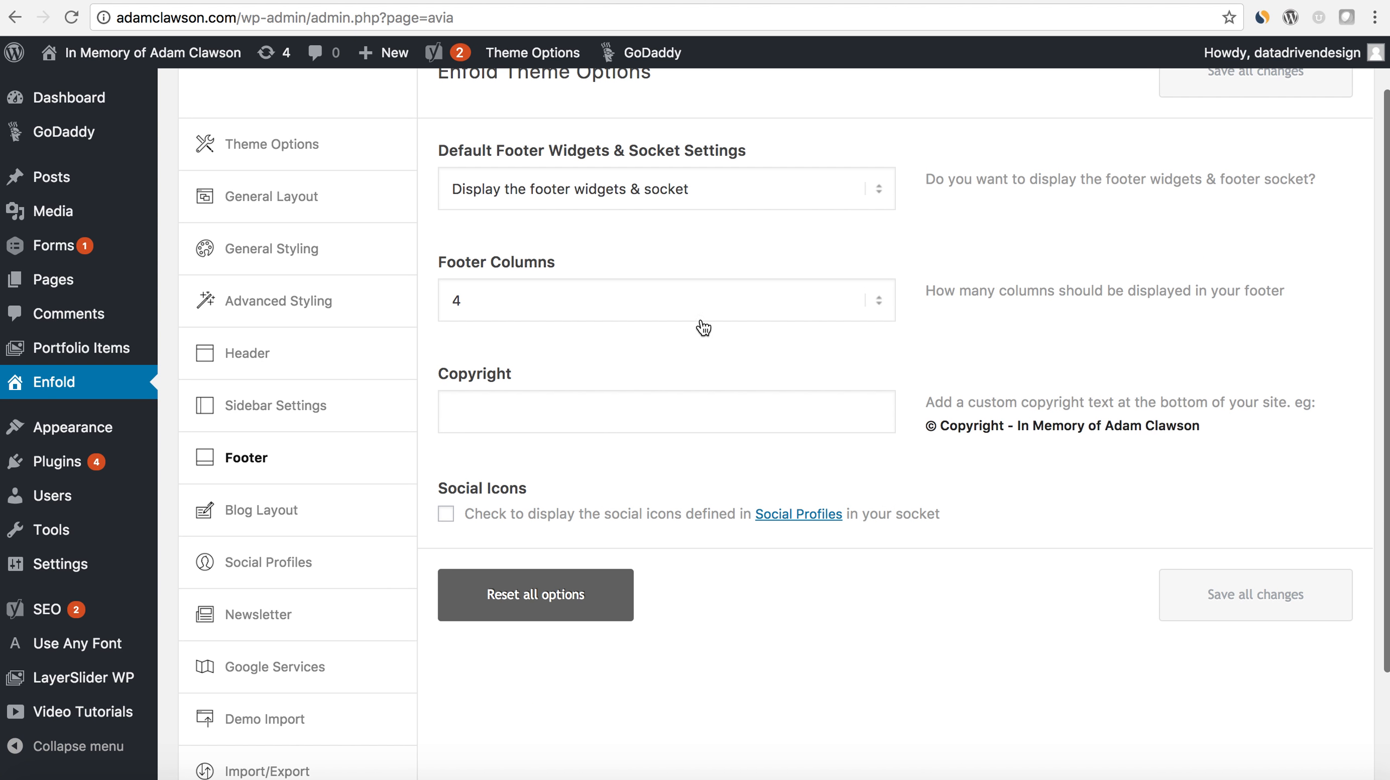
scroll(688, 341, "up", 1)
left_click(885, 218)
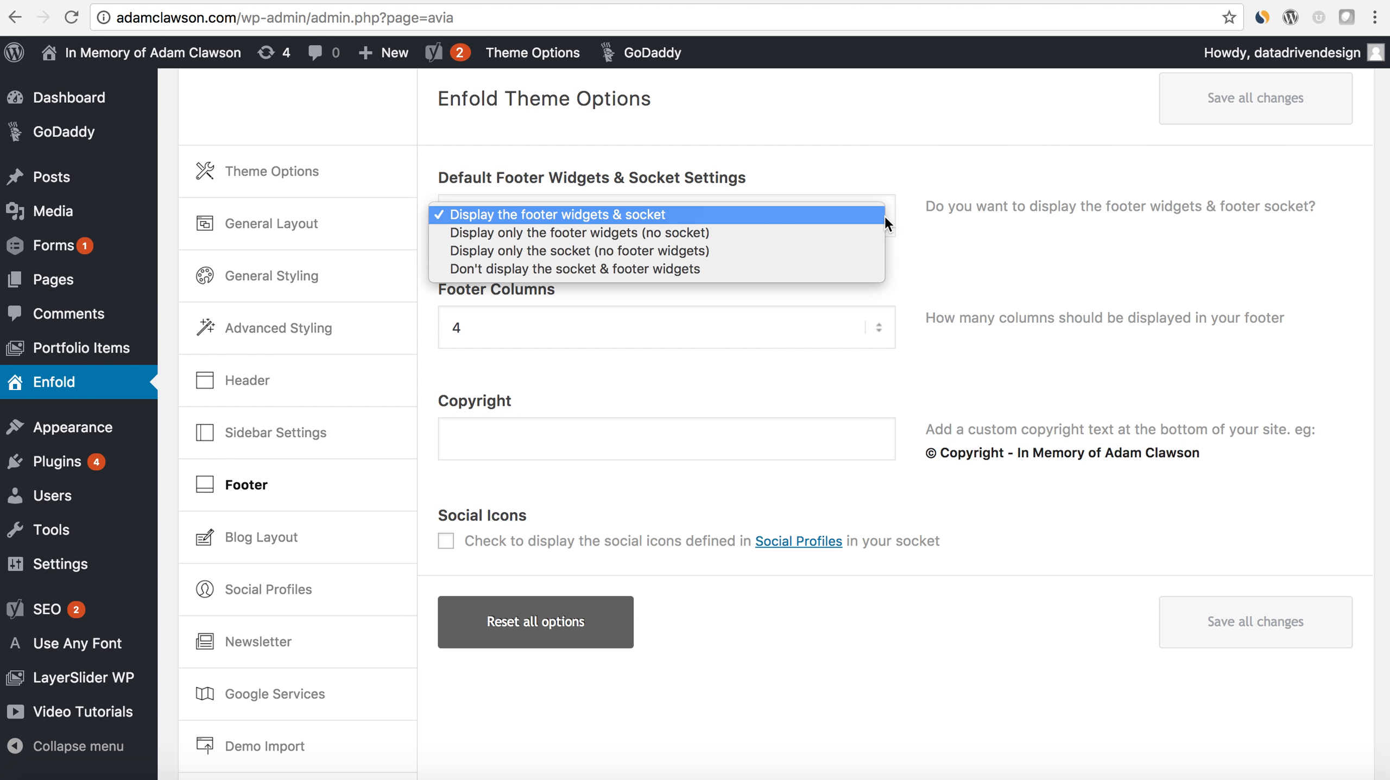
left_click(654, 251)
- Enter "[nolink]" as the footer's copyright text and save all changes
left_click(693, 442)
left_click(1211, 459)
left_click_drag(1015, 461, 1002, 459)
left_click(809, 431)
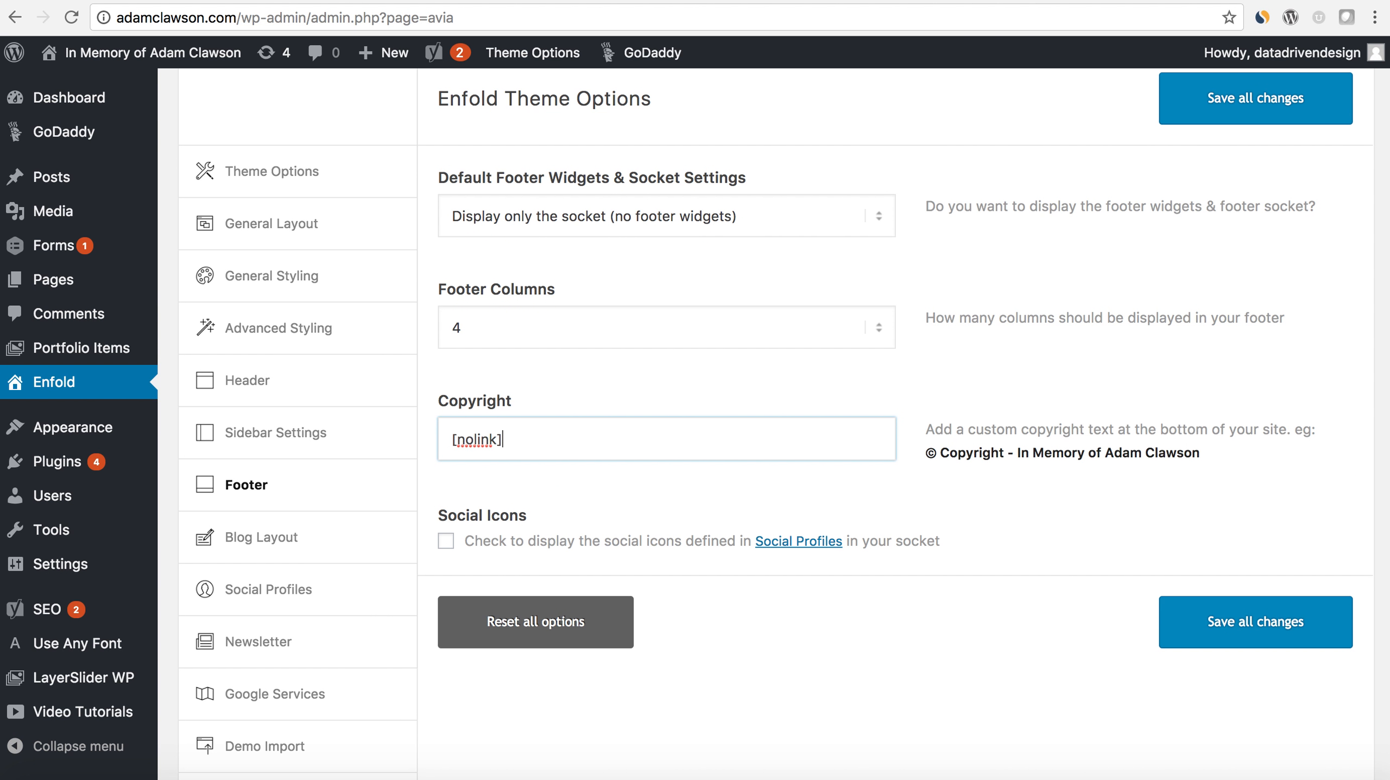
left_click(1182, 623)
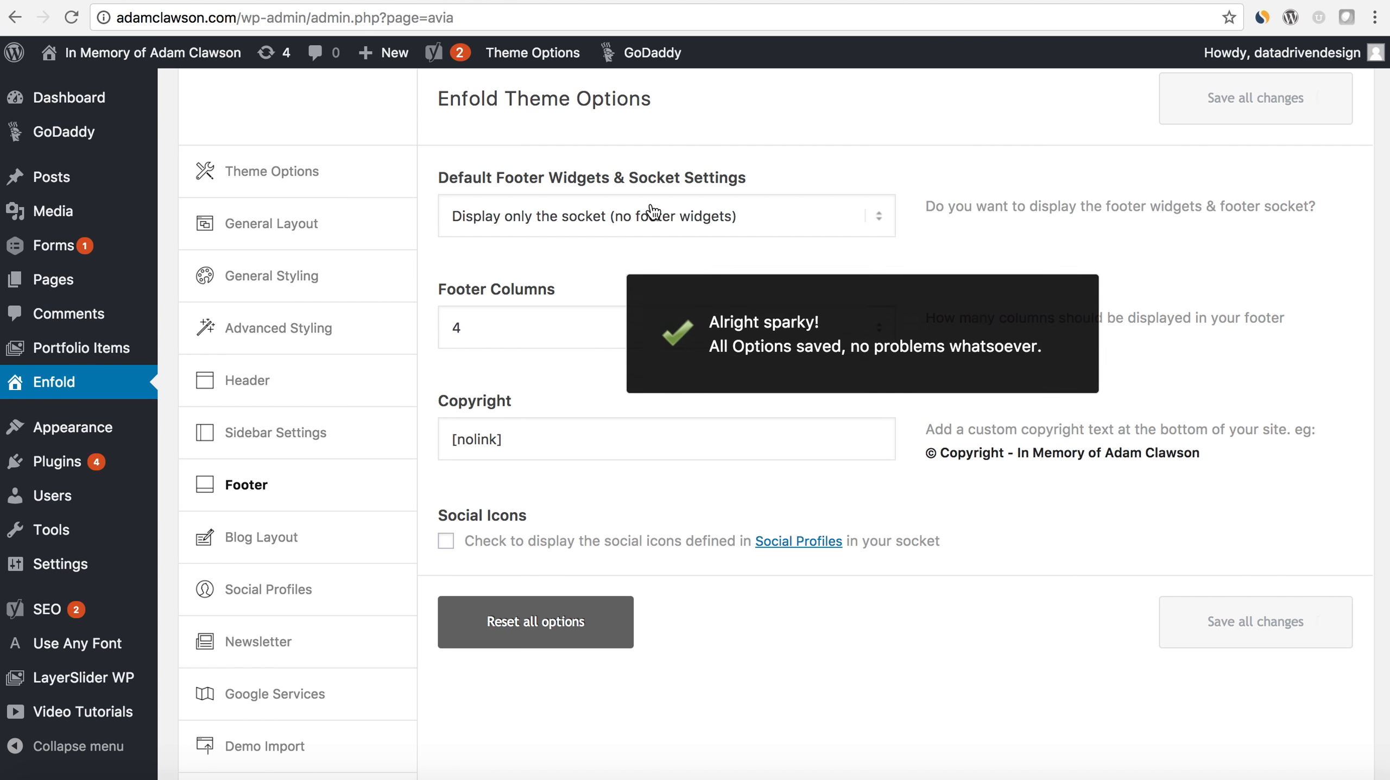
- Reload the live frontpage and compare its footer with the saved footer settings
left_click(153, 52)
left_click(74, 18)
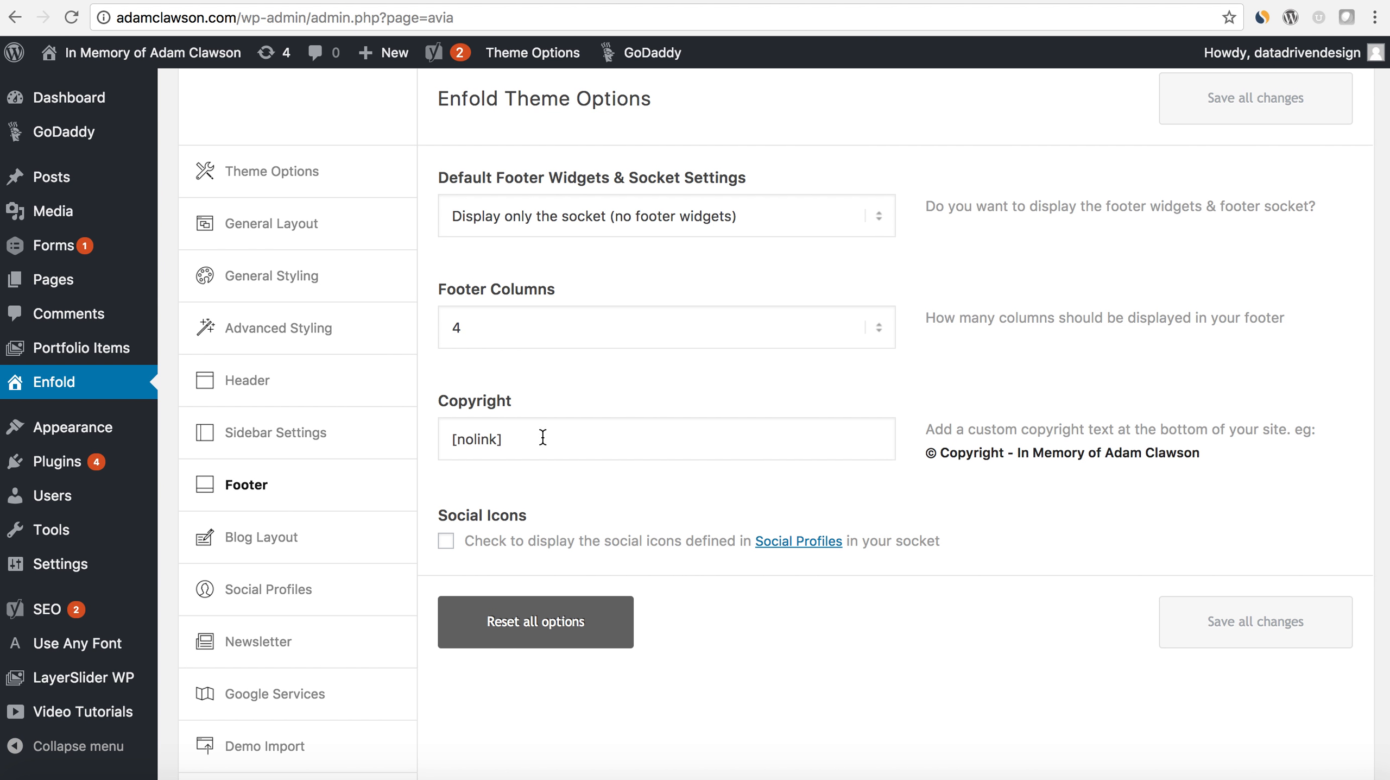
left_click(451, 437)
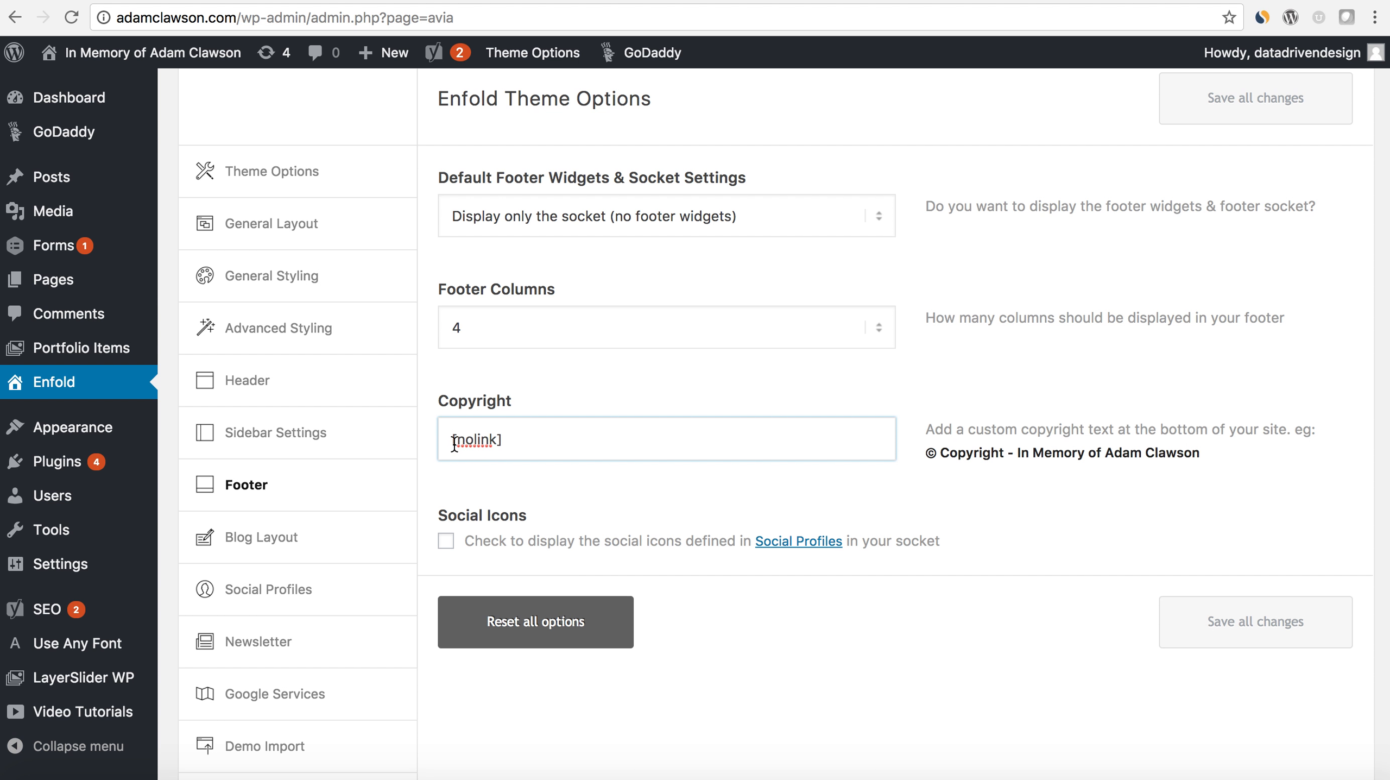
scroll(766, 591, "up", 2)
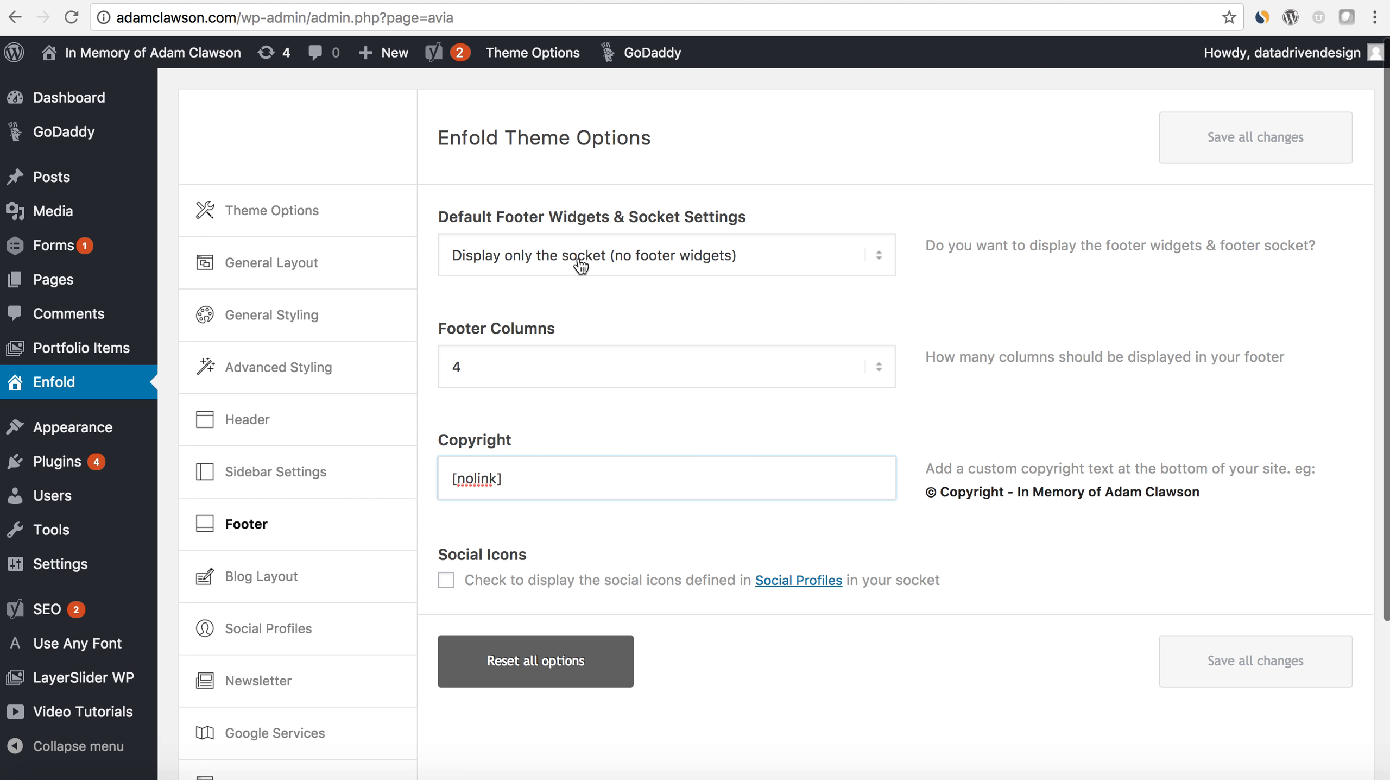
scroll(335, 498, "down", 5)
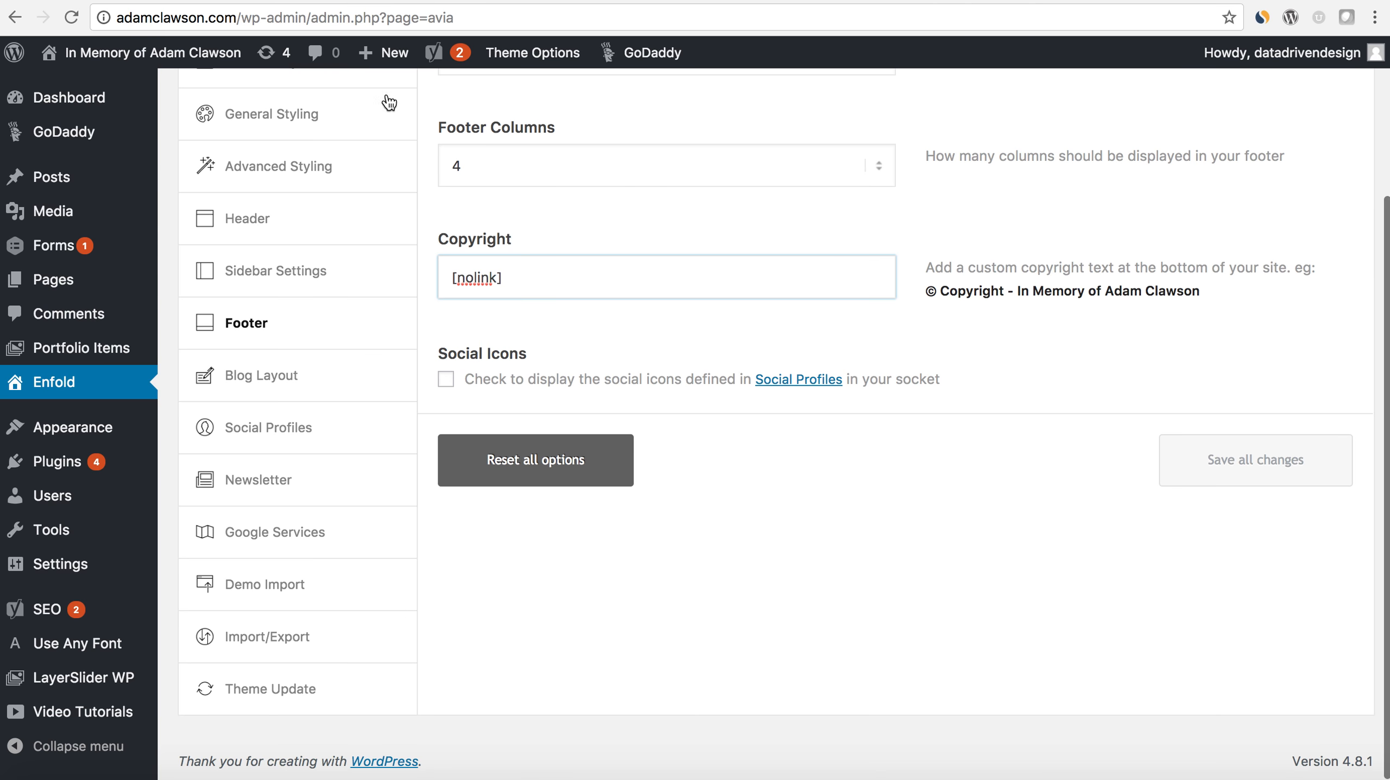
left_click(326, 1)
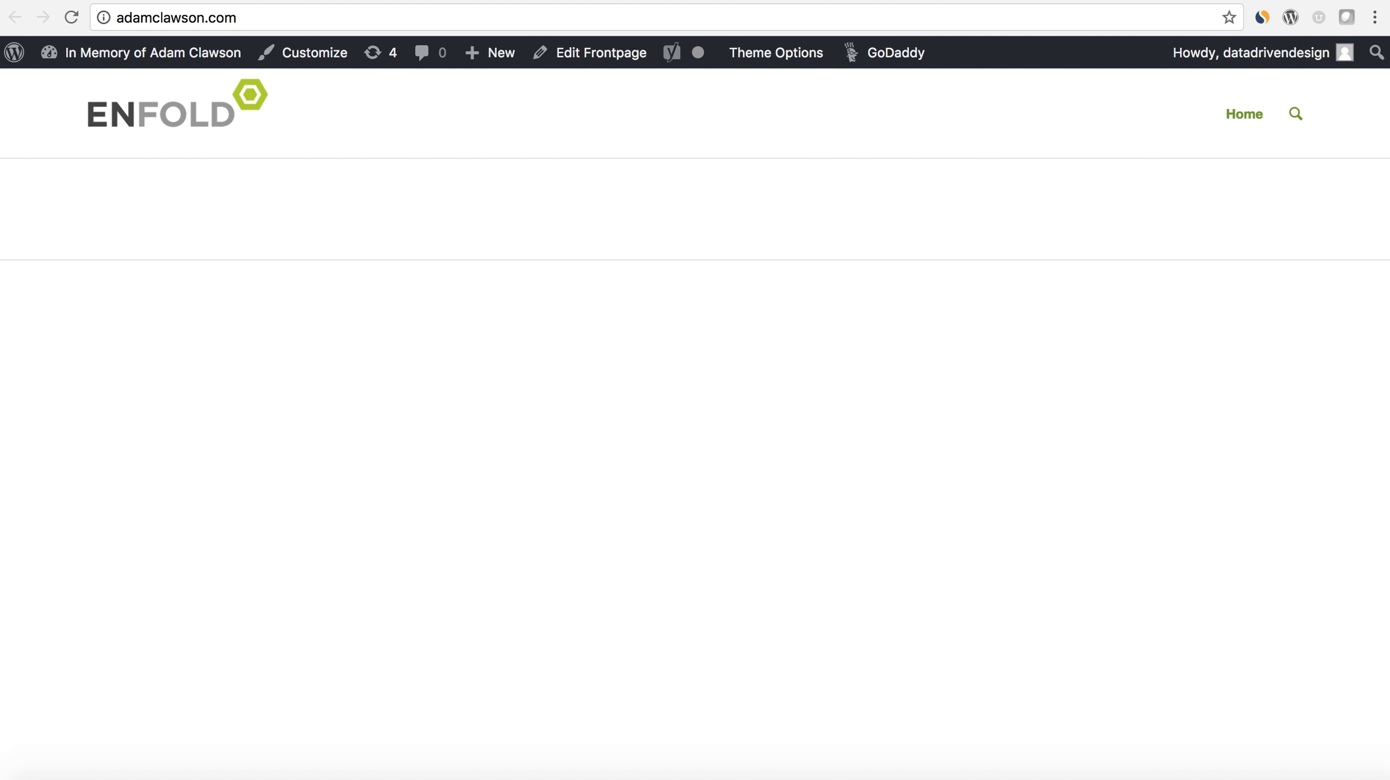
left_click(218, 1)
- Try out the search icon in the live frontpage's main menu and return to the theme options
mouse_move(111, 564)
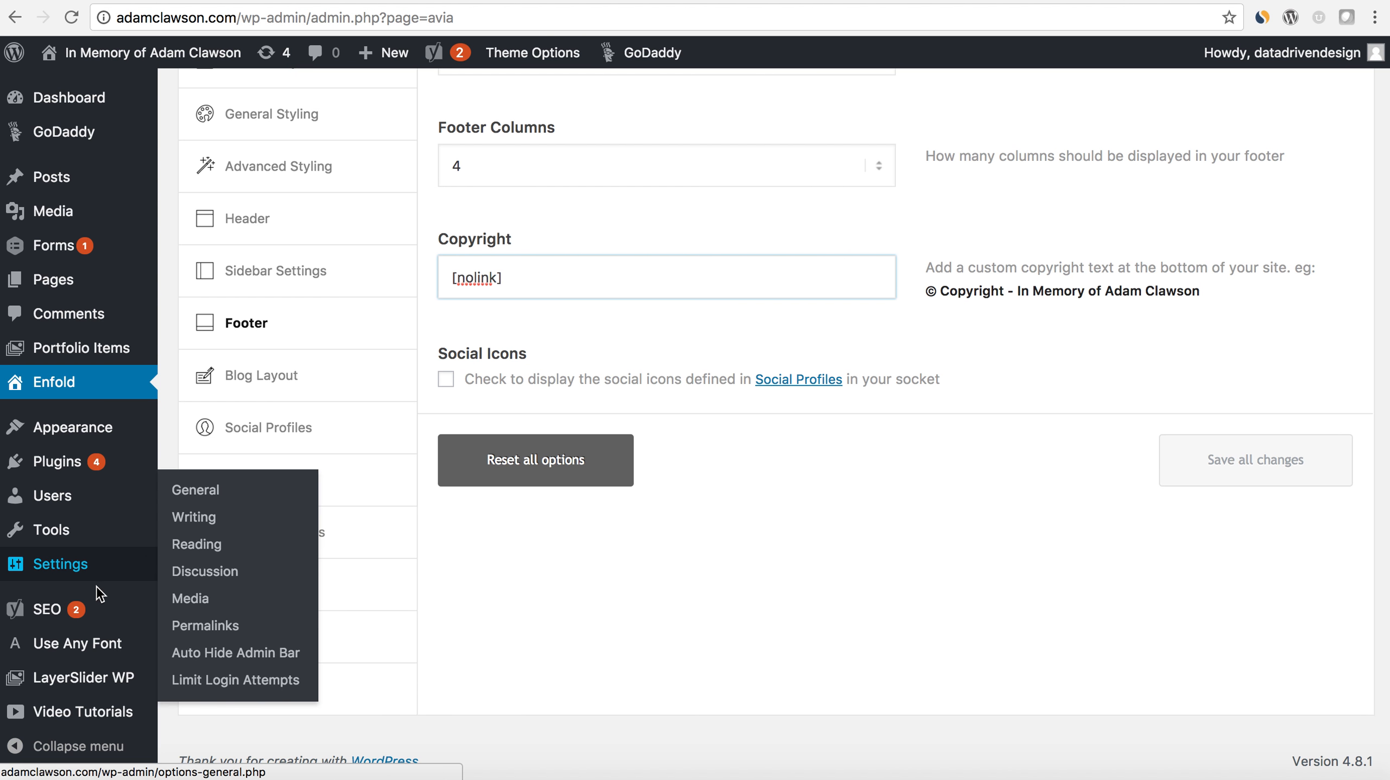
left_click(459, 1)
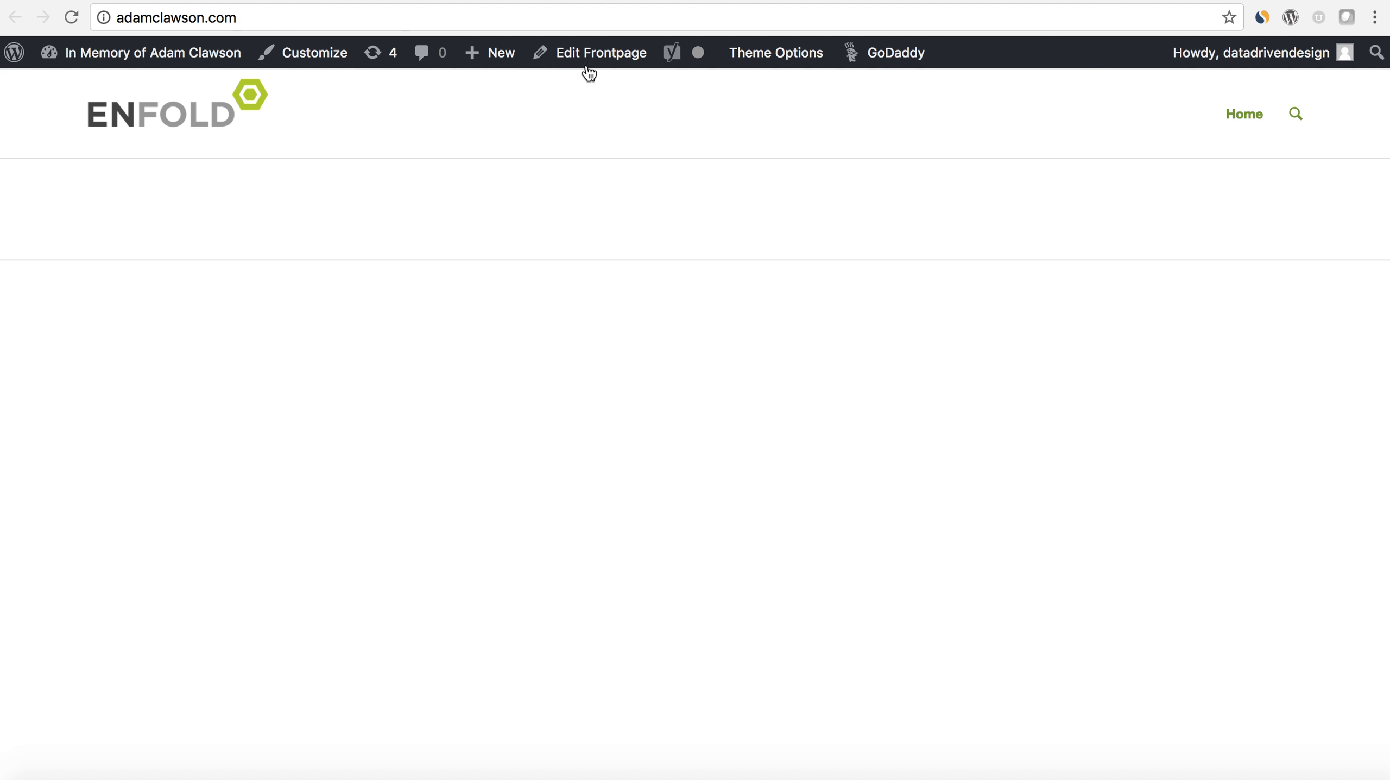
left_click(1296, 115)
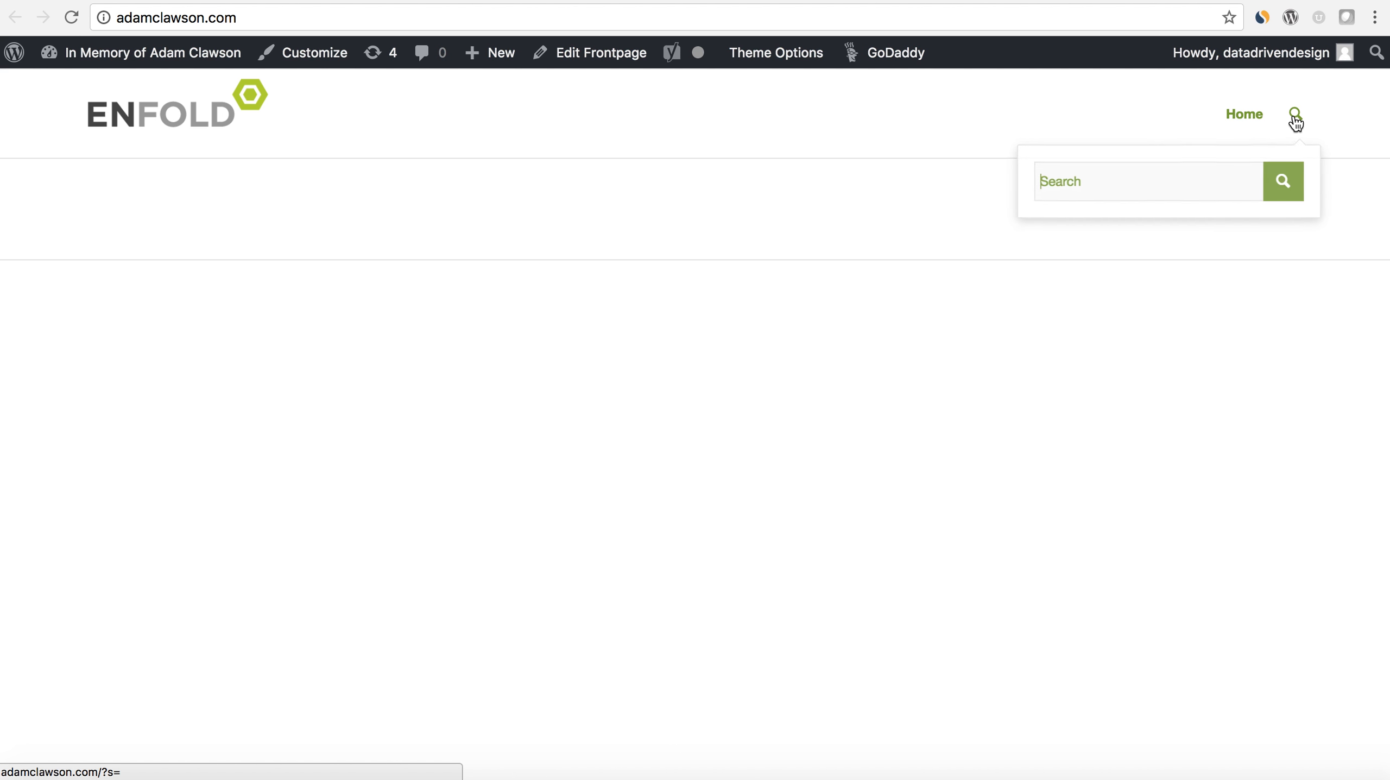
left_click(218, 1)
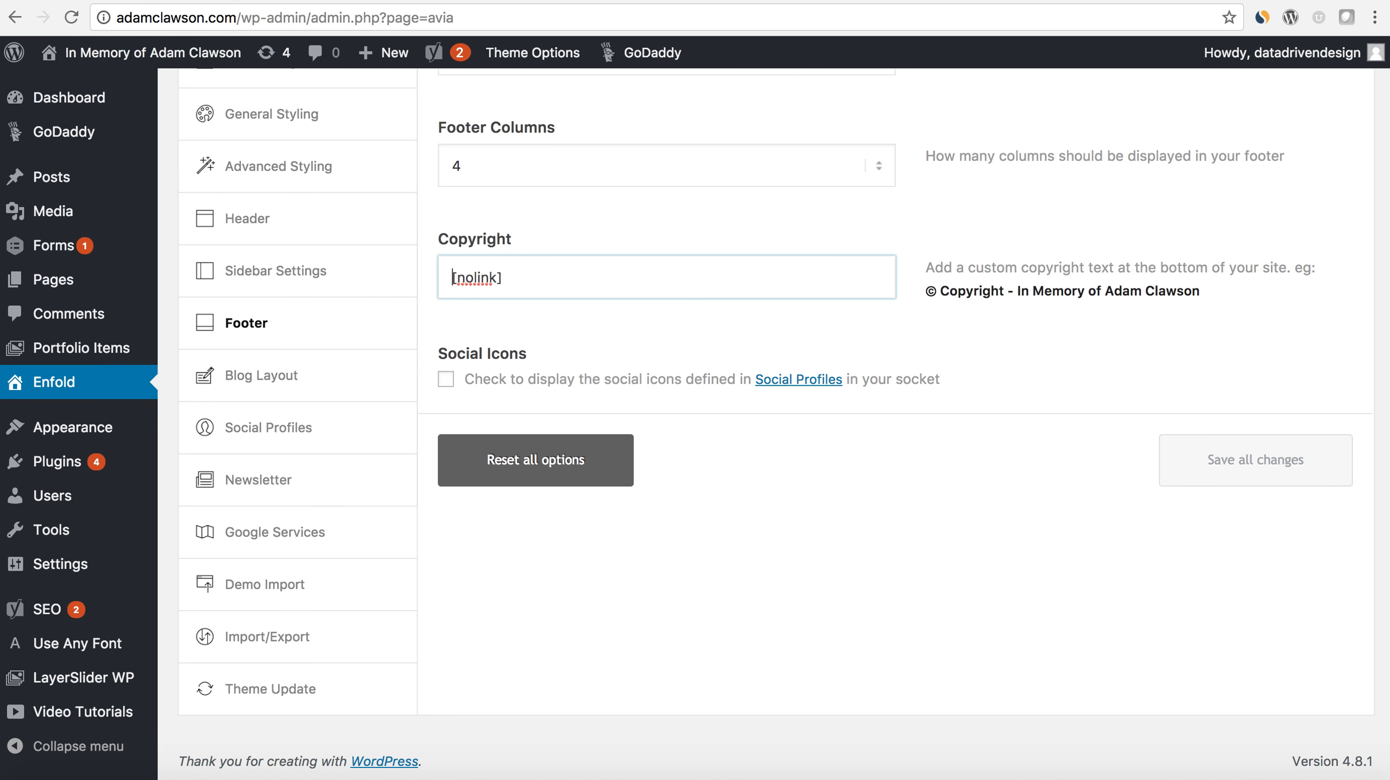
- In the header's Extra Elements settings, disable appending the search icon to the main menu and save all changes
scroll(264, 393, "up", 2)
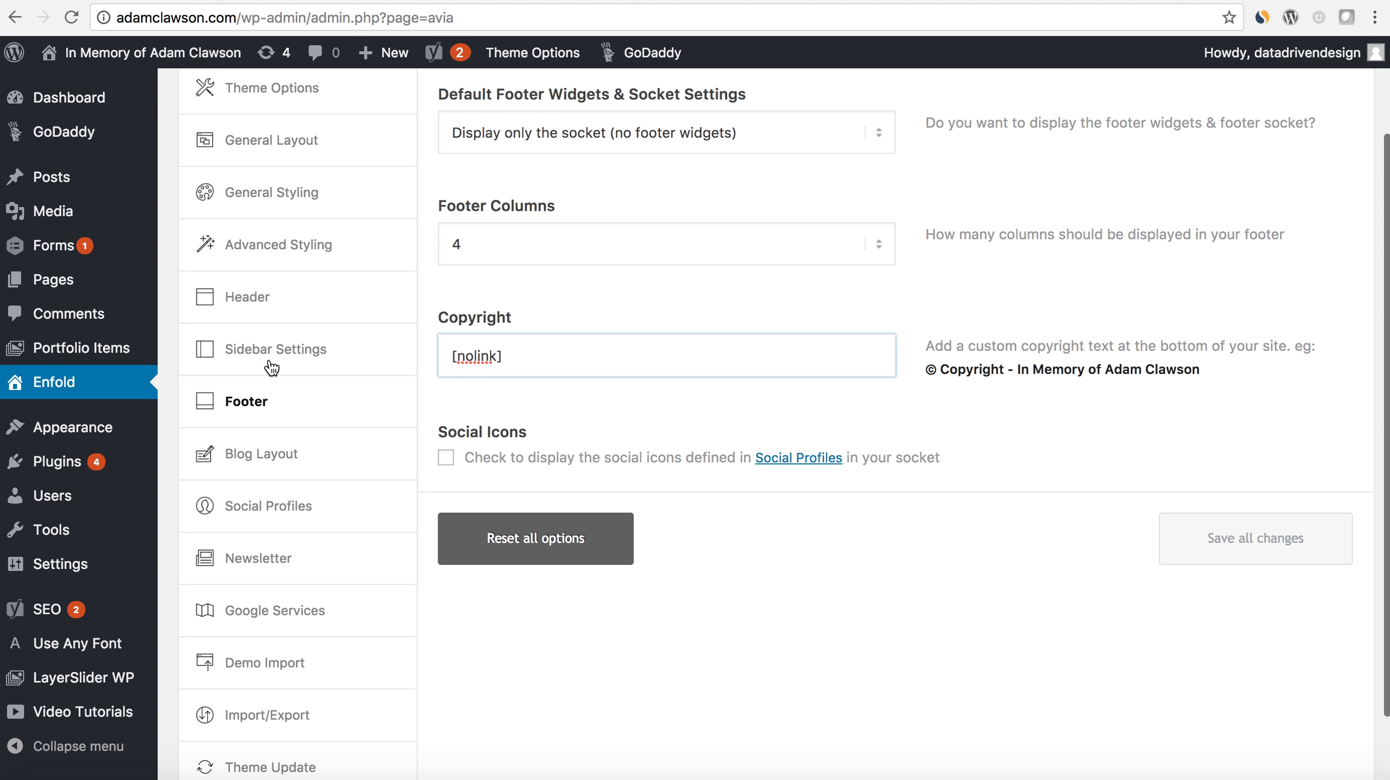
left_click(281, 318)
scroll(557, 428, "down", 3)
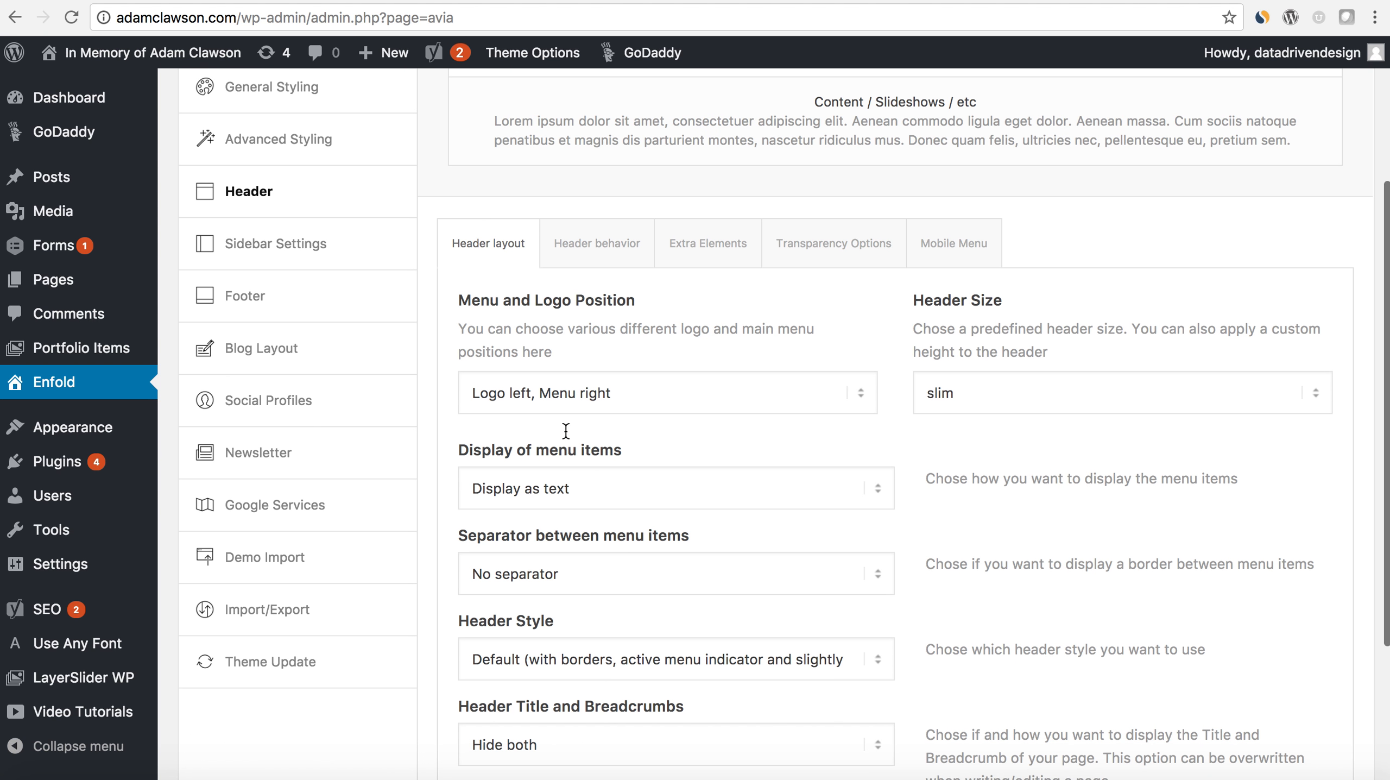
left_click(687, 247)
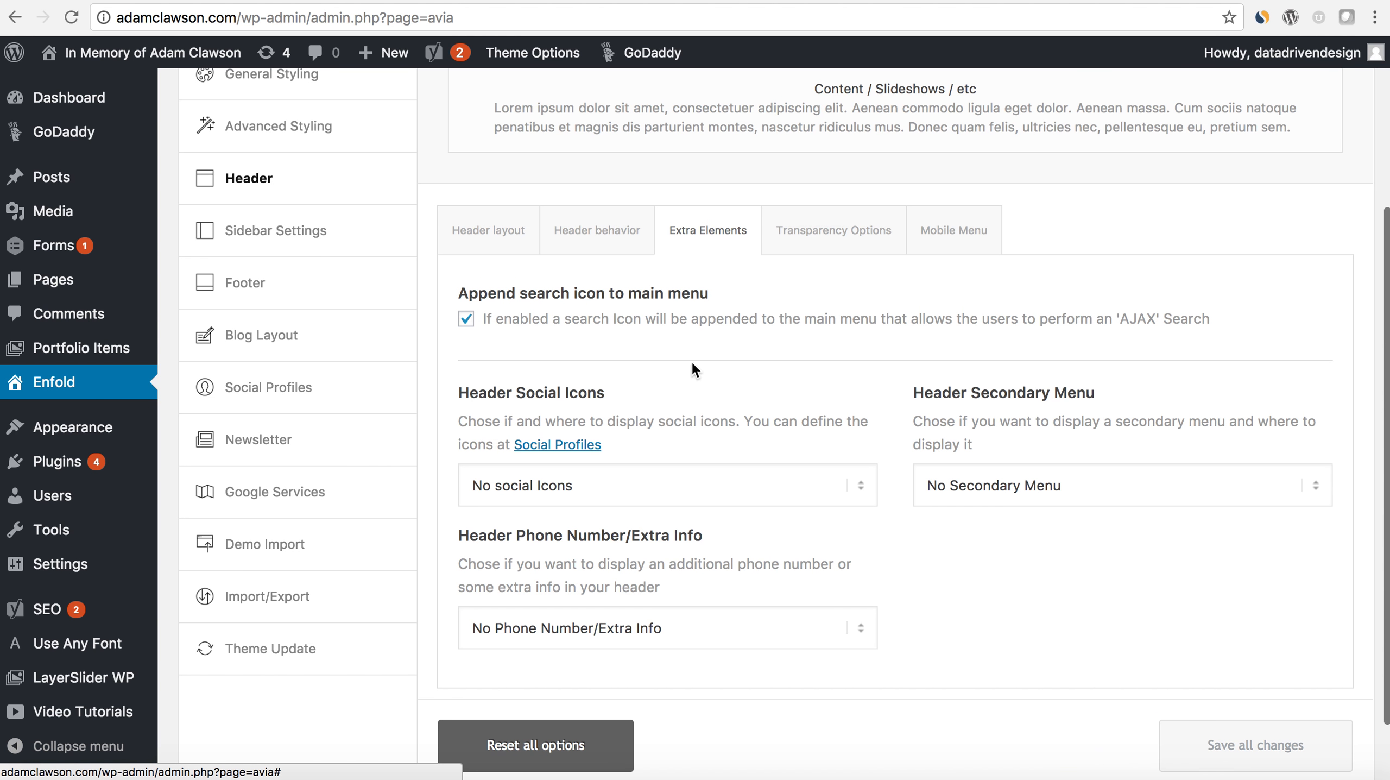
scroll(693, 371, "down", 2)
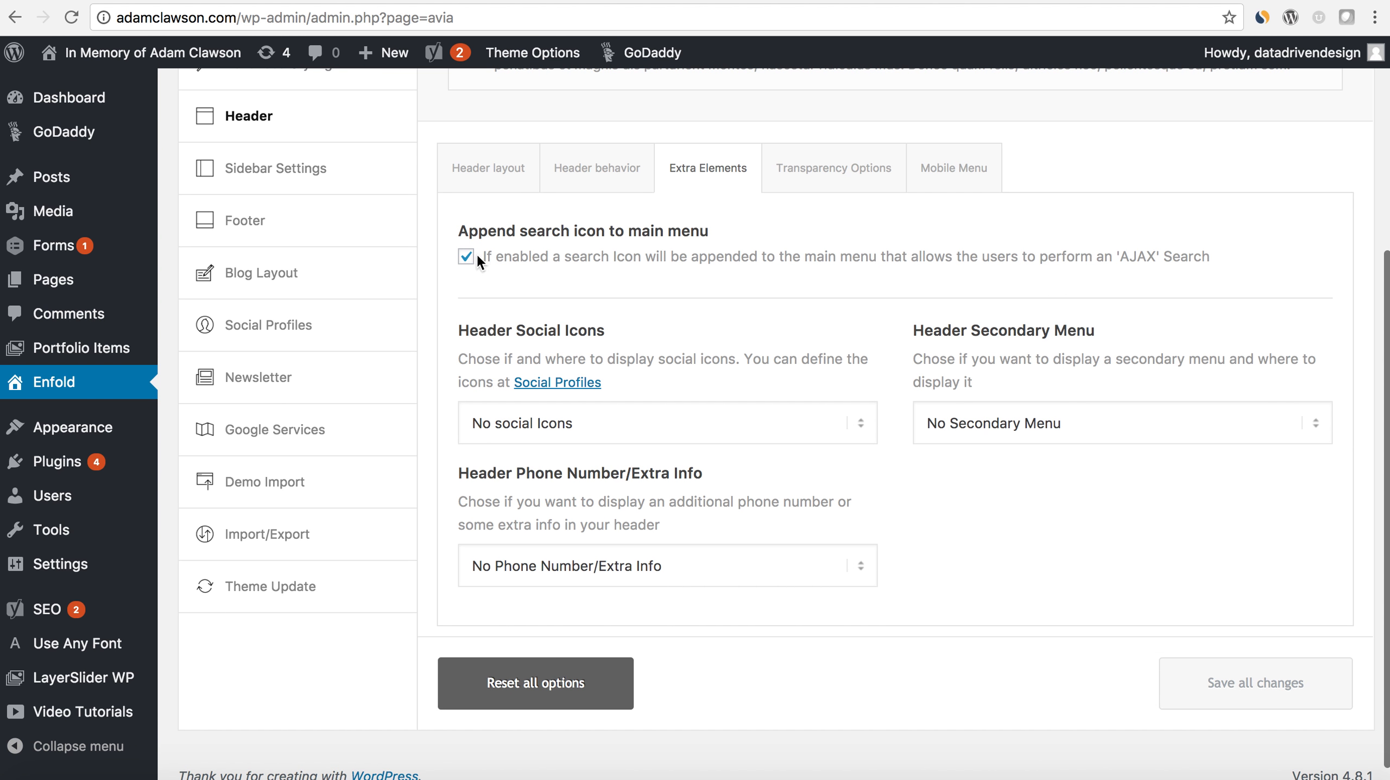
left_click(468, 257)
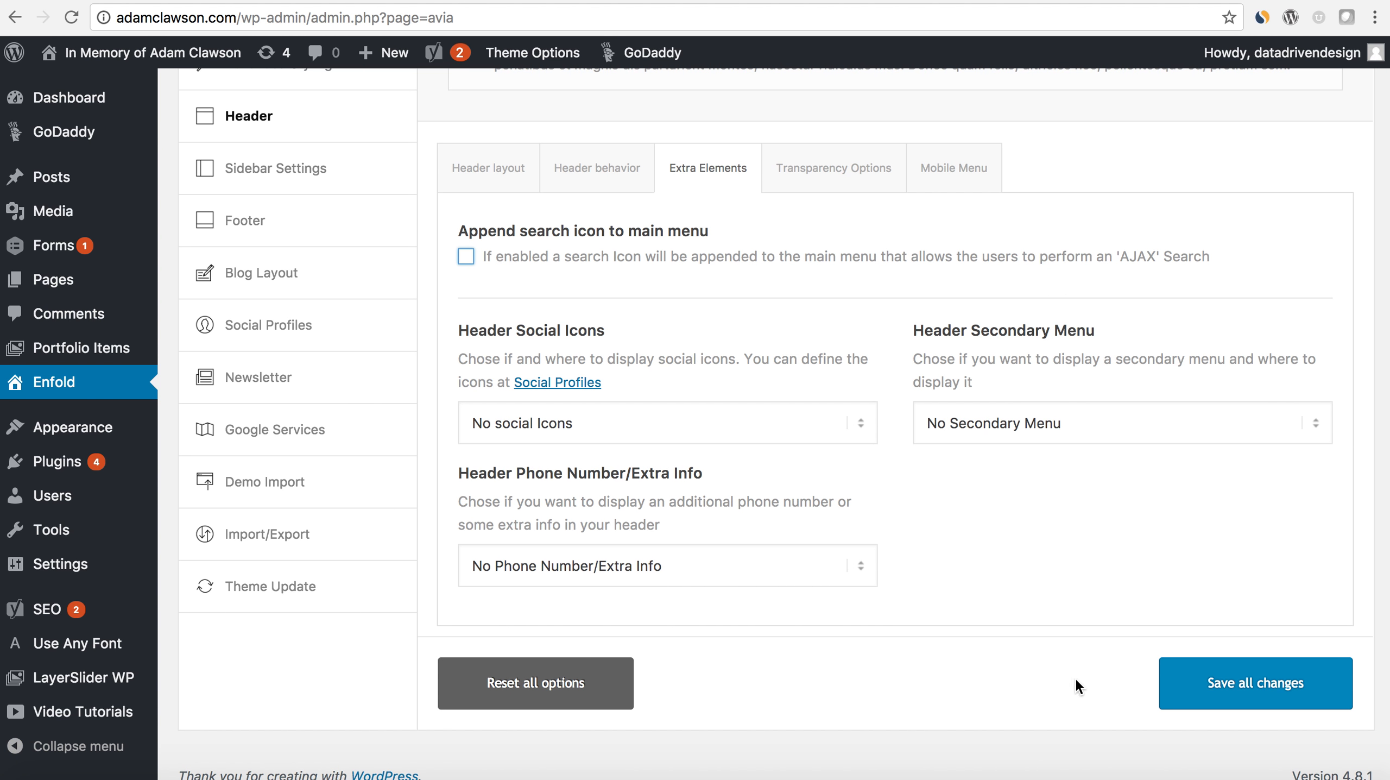
left_click(1196, 710)
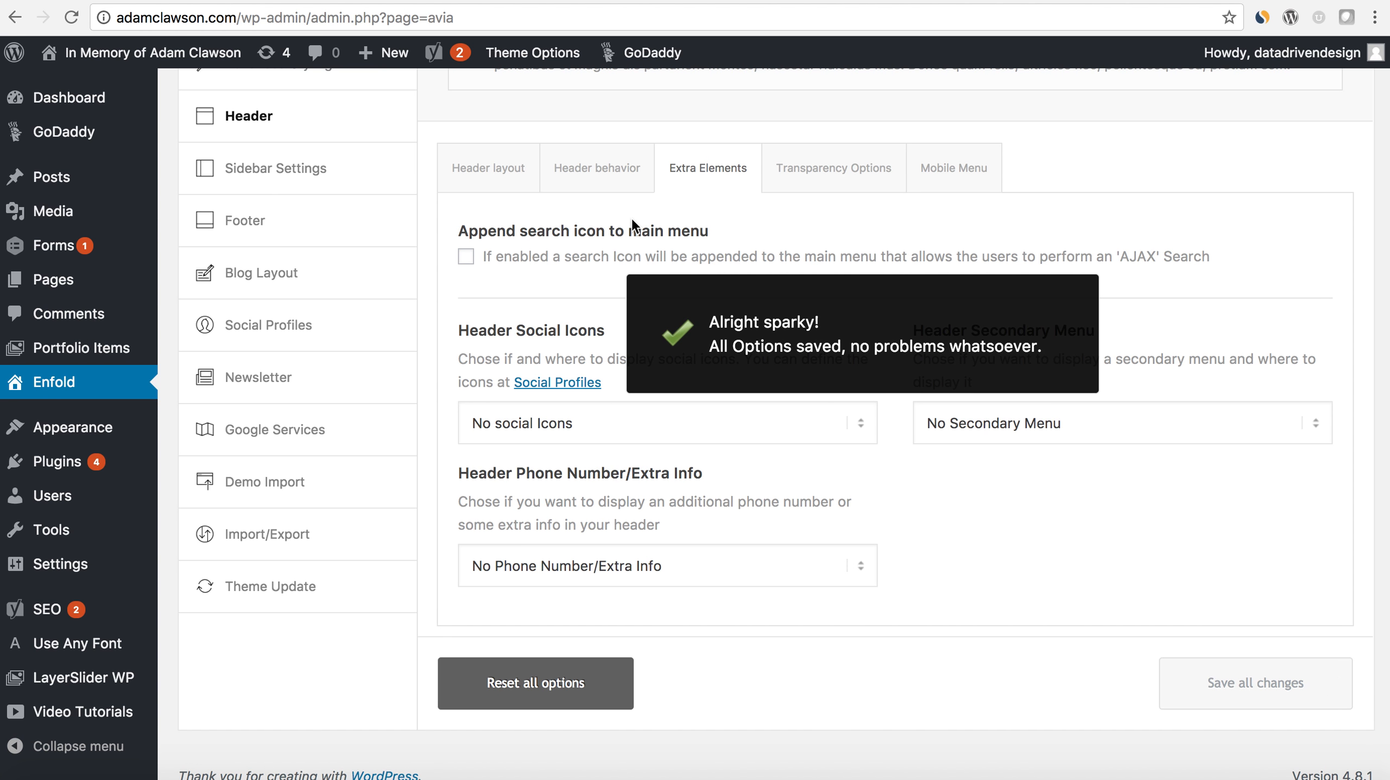
- Reload the live frontpage to check the header without the search icon and return to the admin area
left_click(170, 1)
left_click(75, 16)
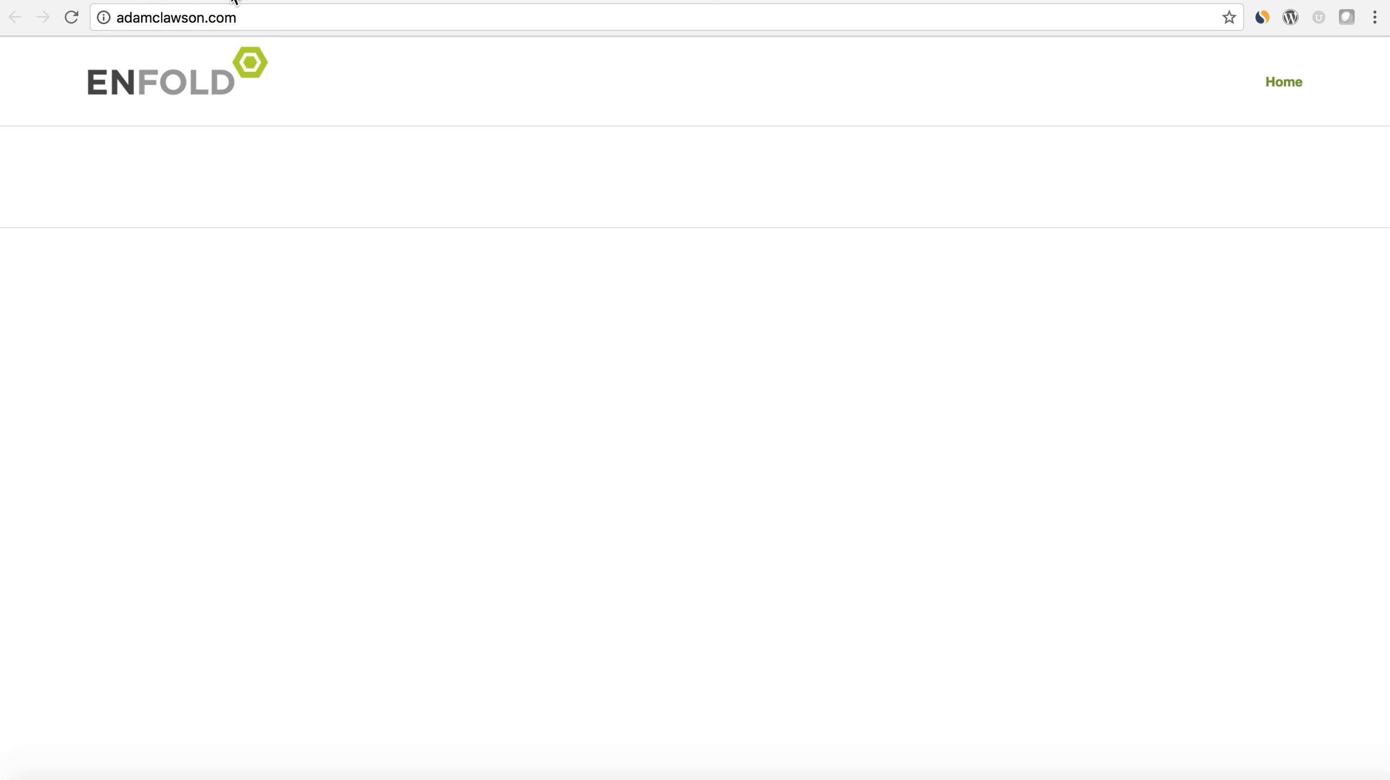
left_click(237, 1)
- Create a new WordPress navigation menu named "Main Menu"
mouse_move(105, 434)
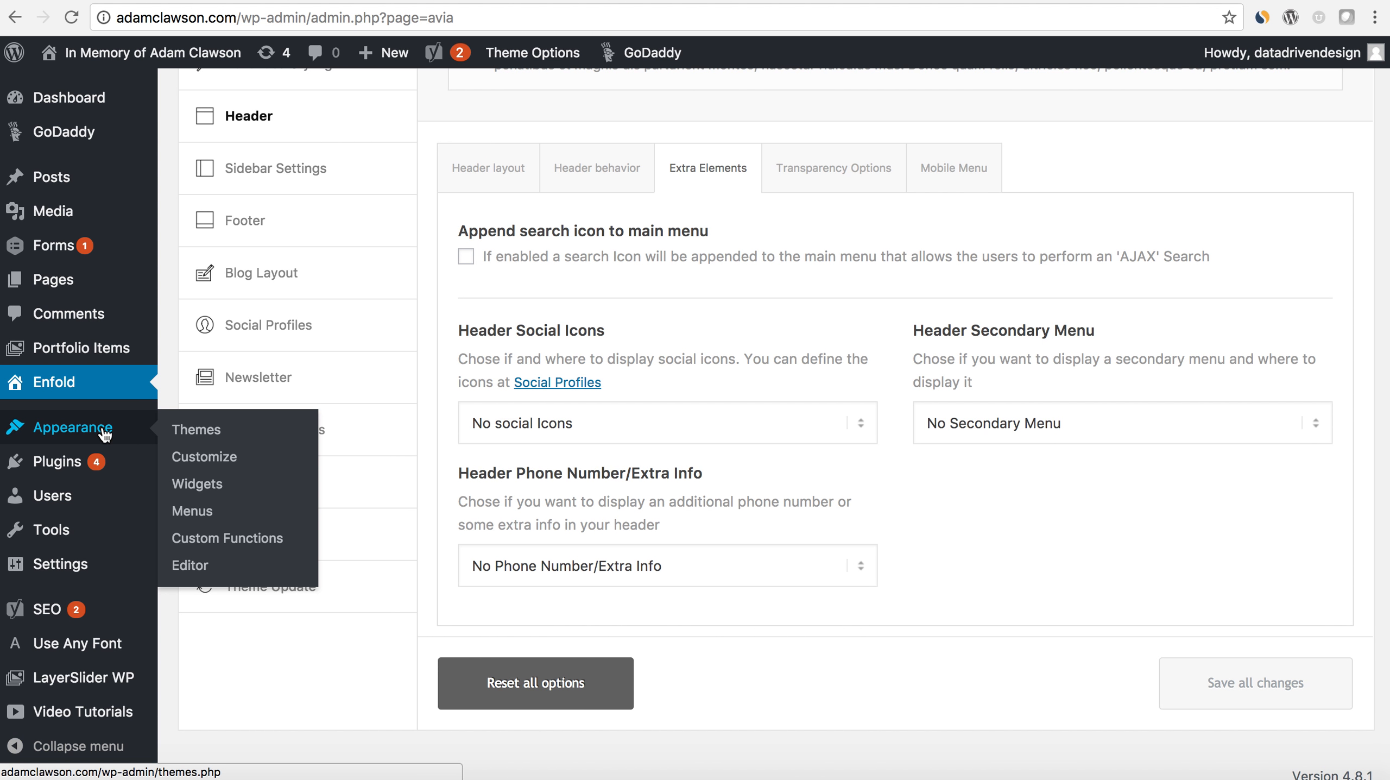
left_click(192, 512)
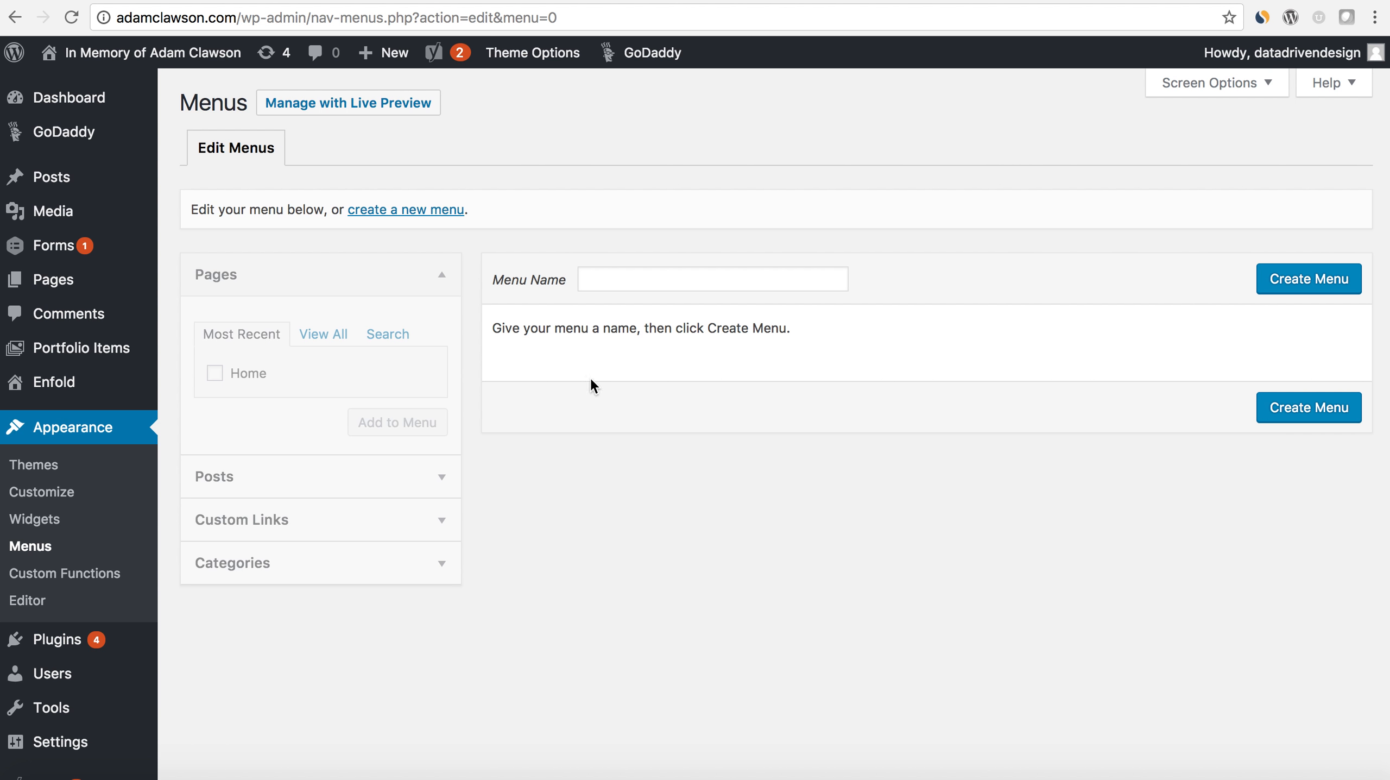
left_click(661, 277)
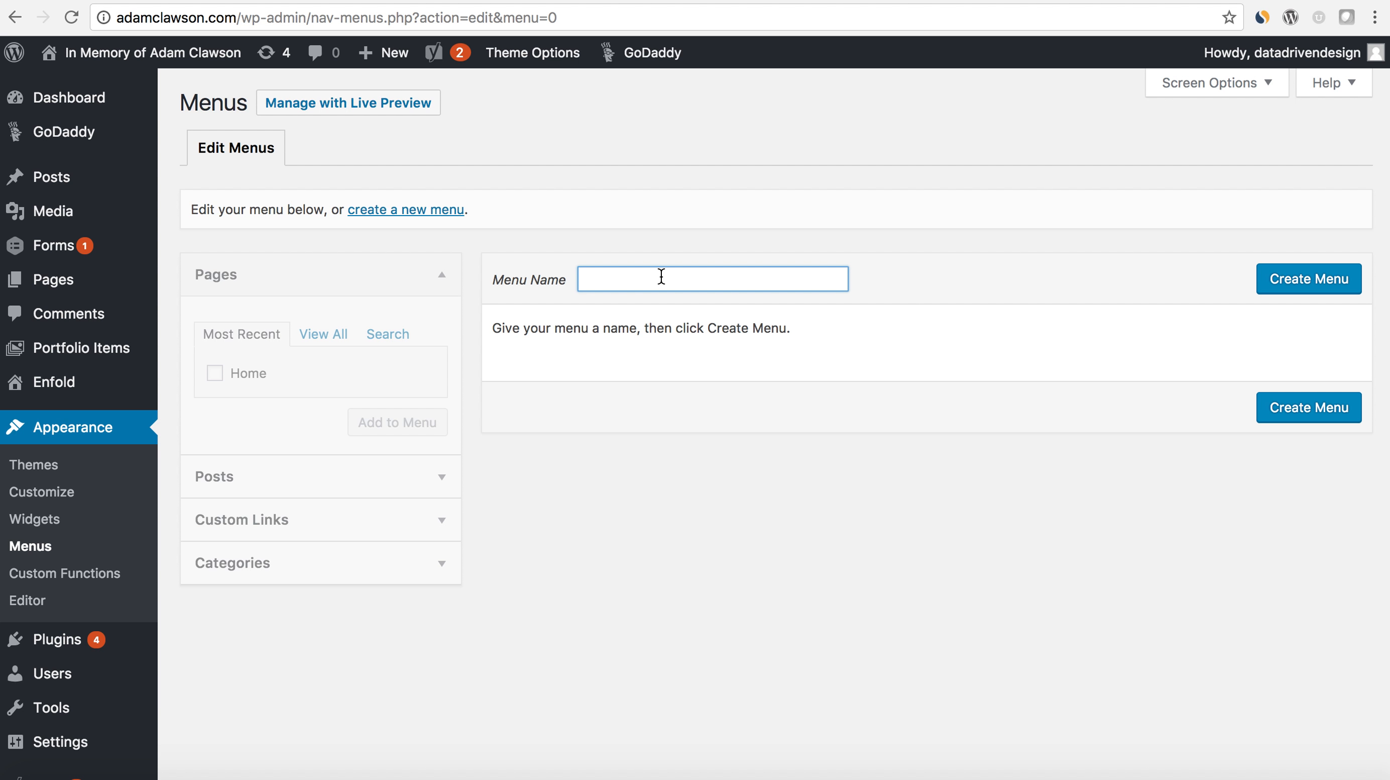
type("Main Man")
key("BackSpace")
type("enu")
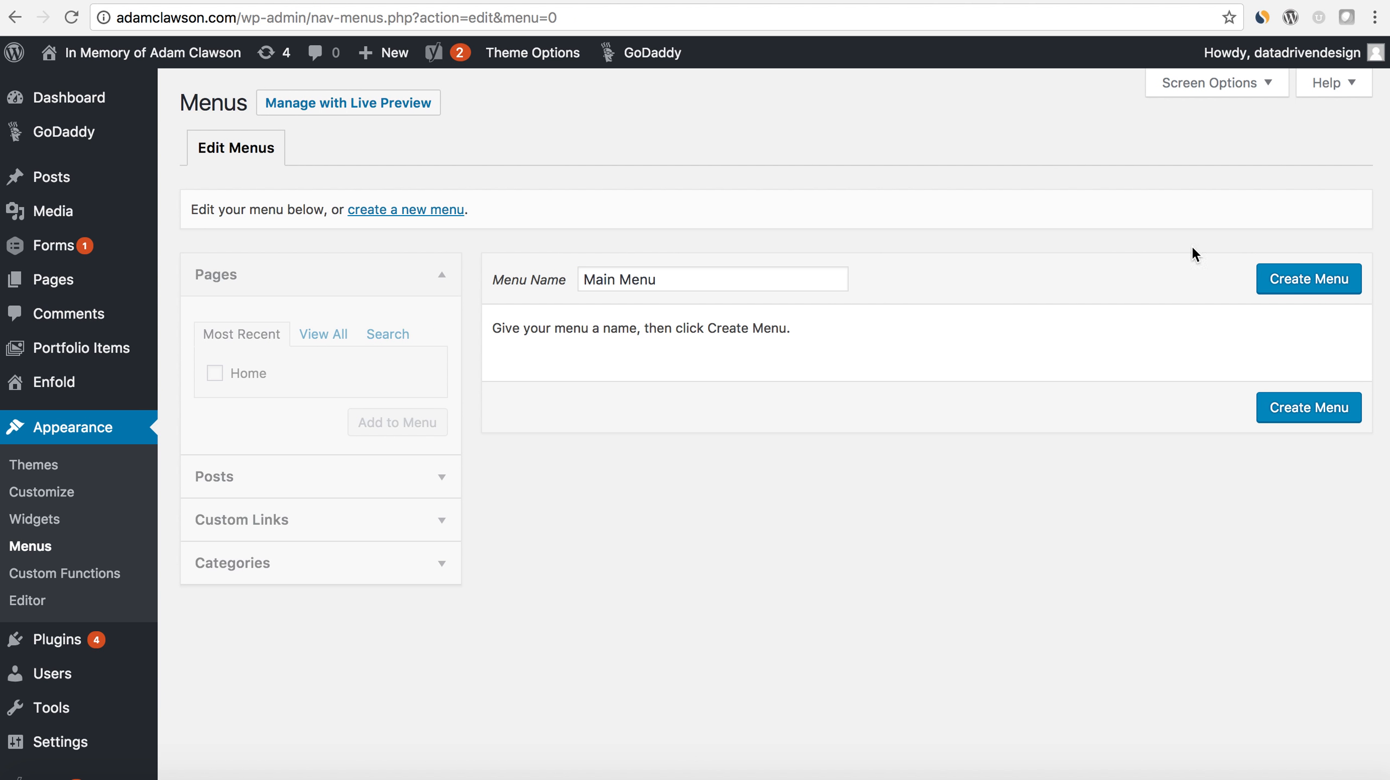
left_click(1288, 279)
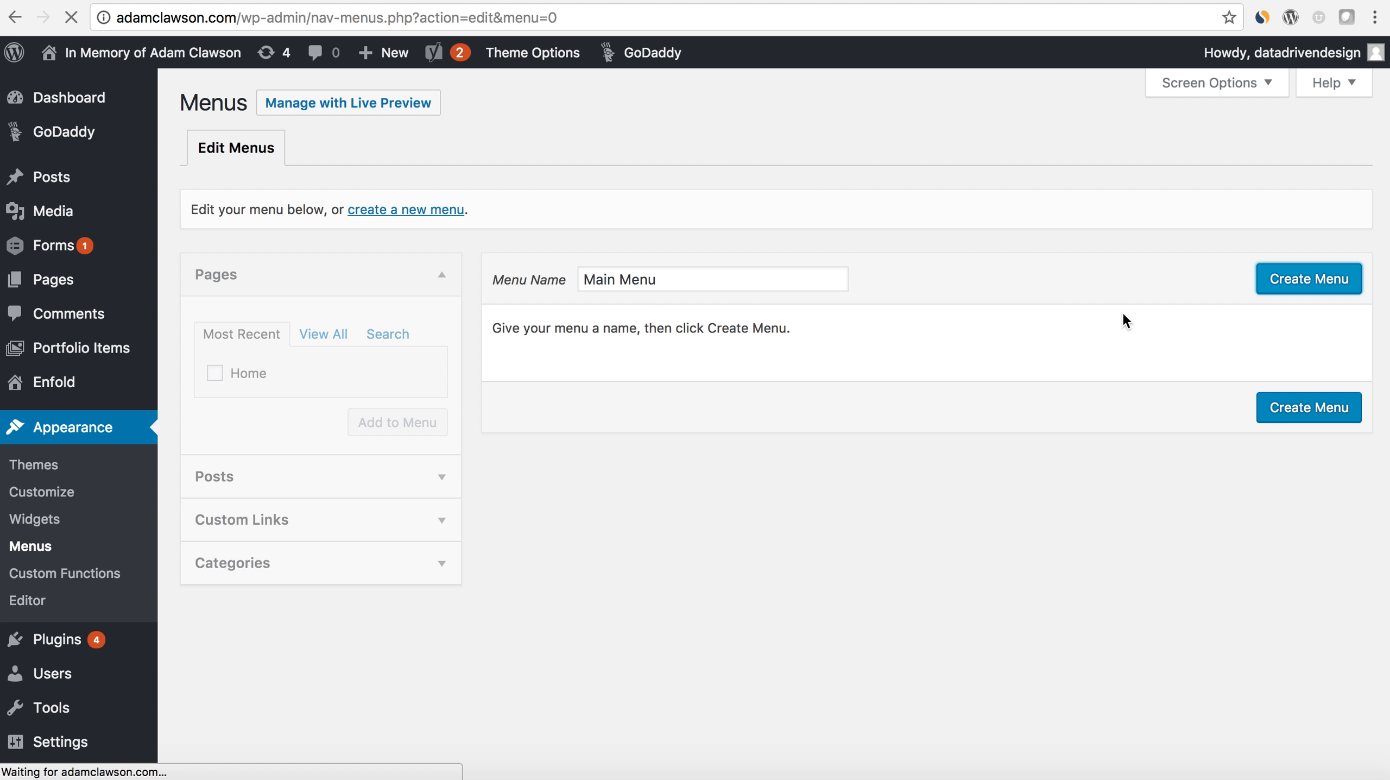
- Save the menu with Enfold Main Menu as its display location and check it on the reloaded live frontpage
scroll(1083, 383, "down", 1)
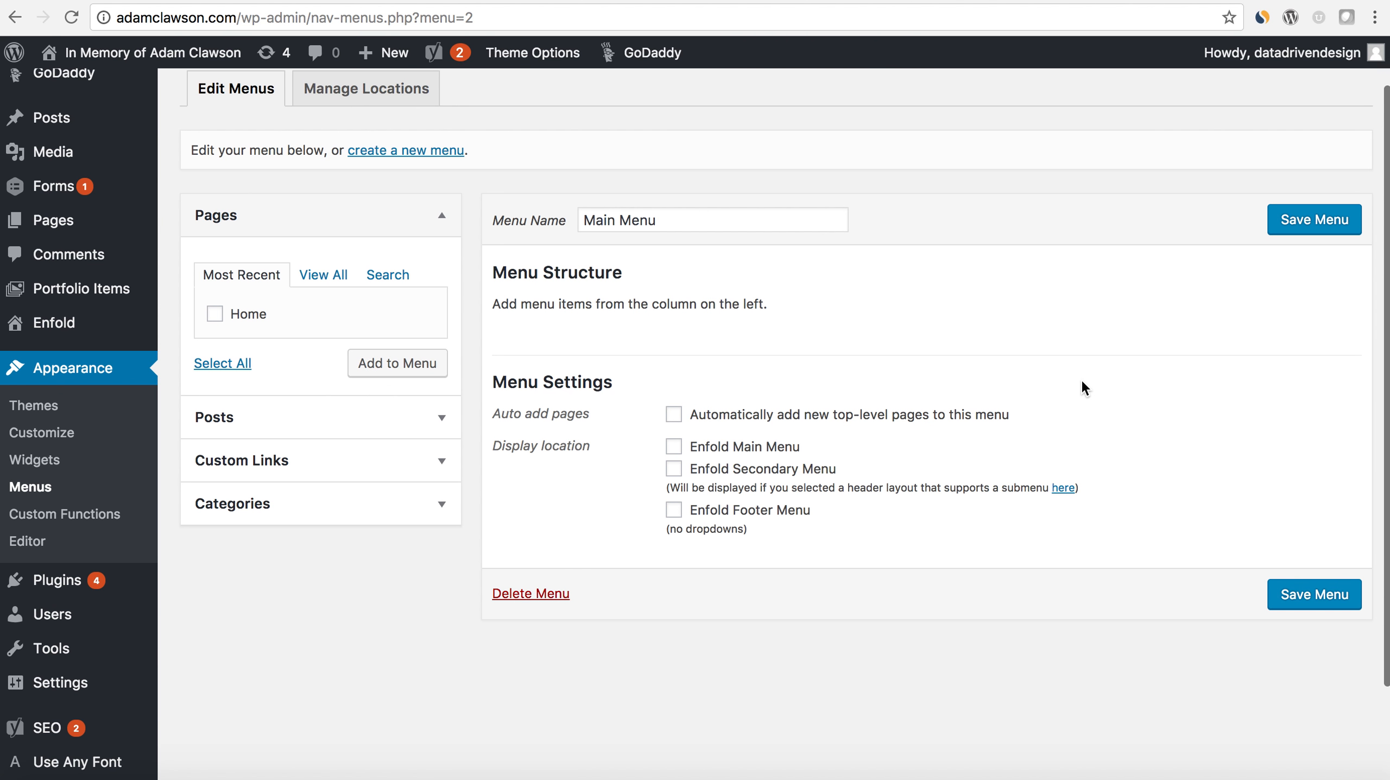
left_click(674, 446)
scroll(753, 445, "up", 1)
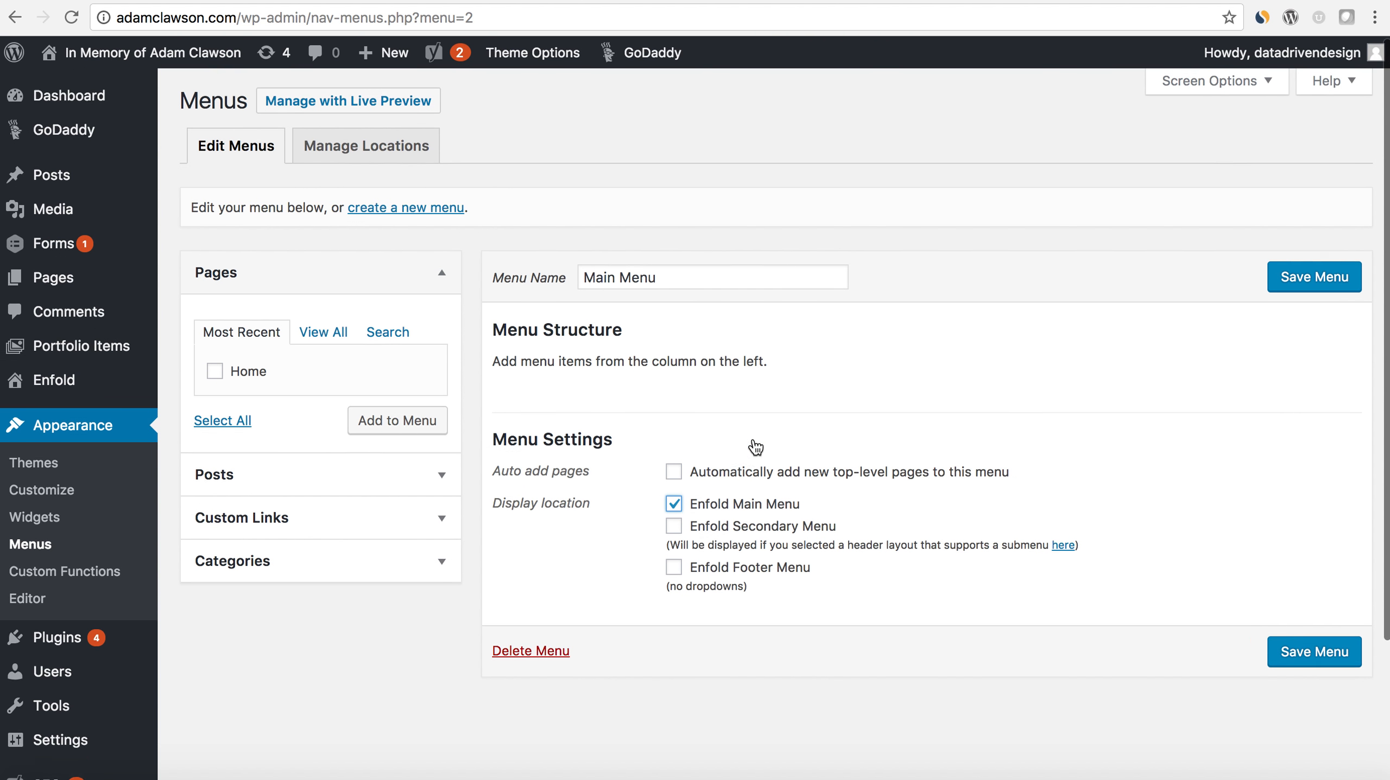
left_click(1292, 281)
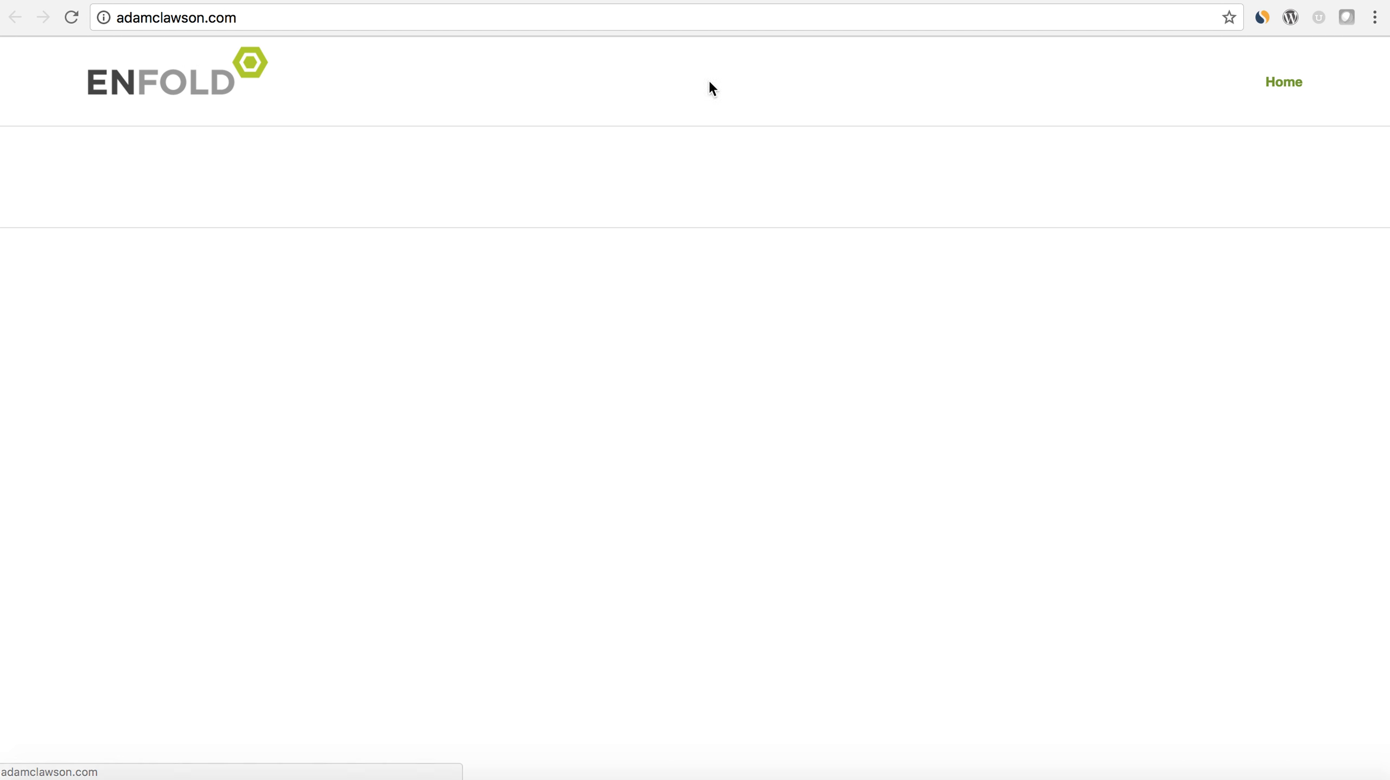
left_click(70, 20)
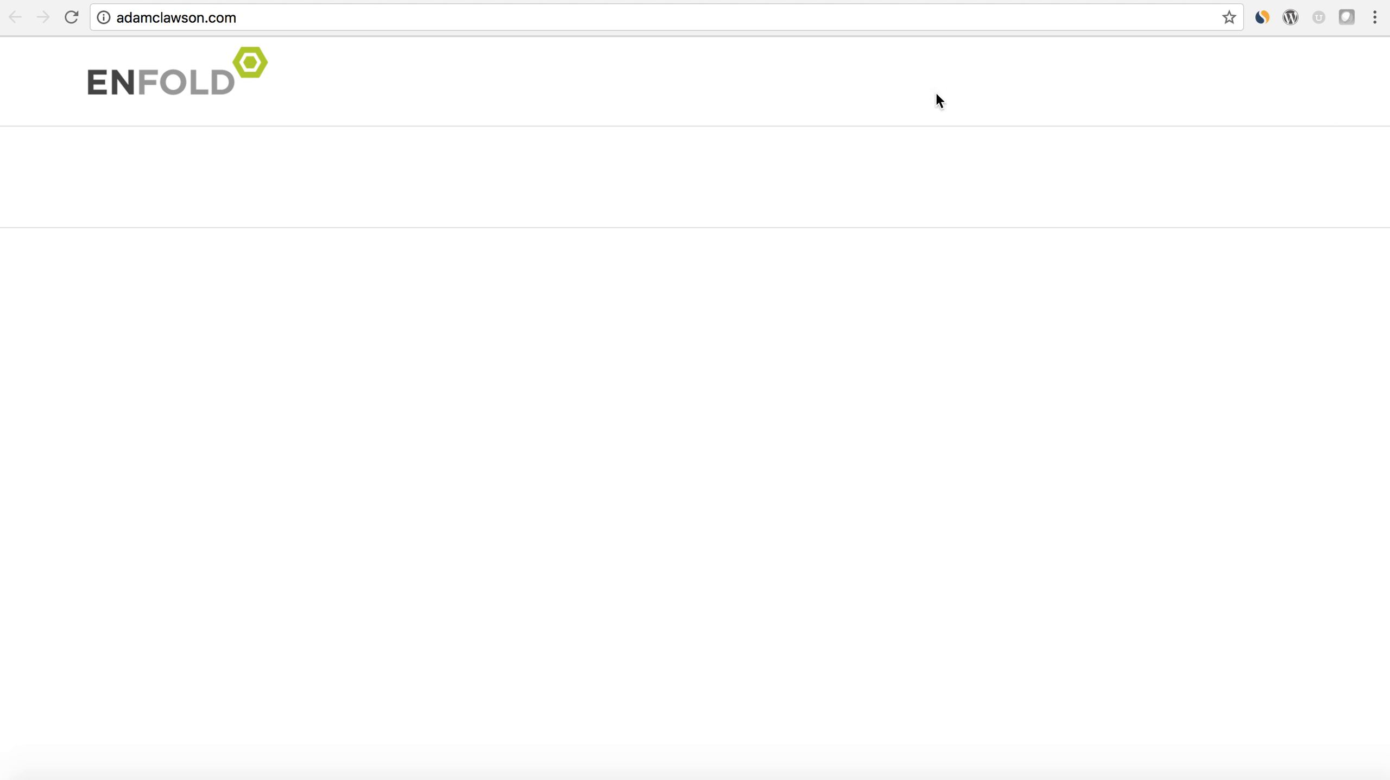
left_click(220, 0)
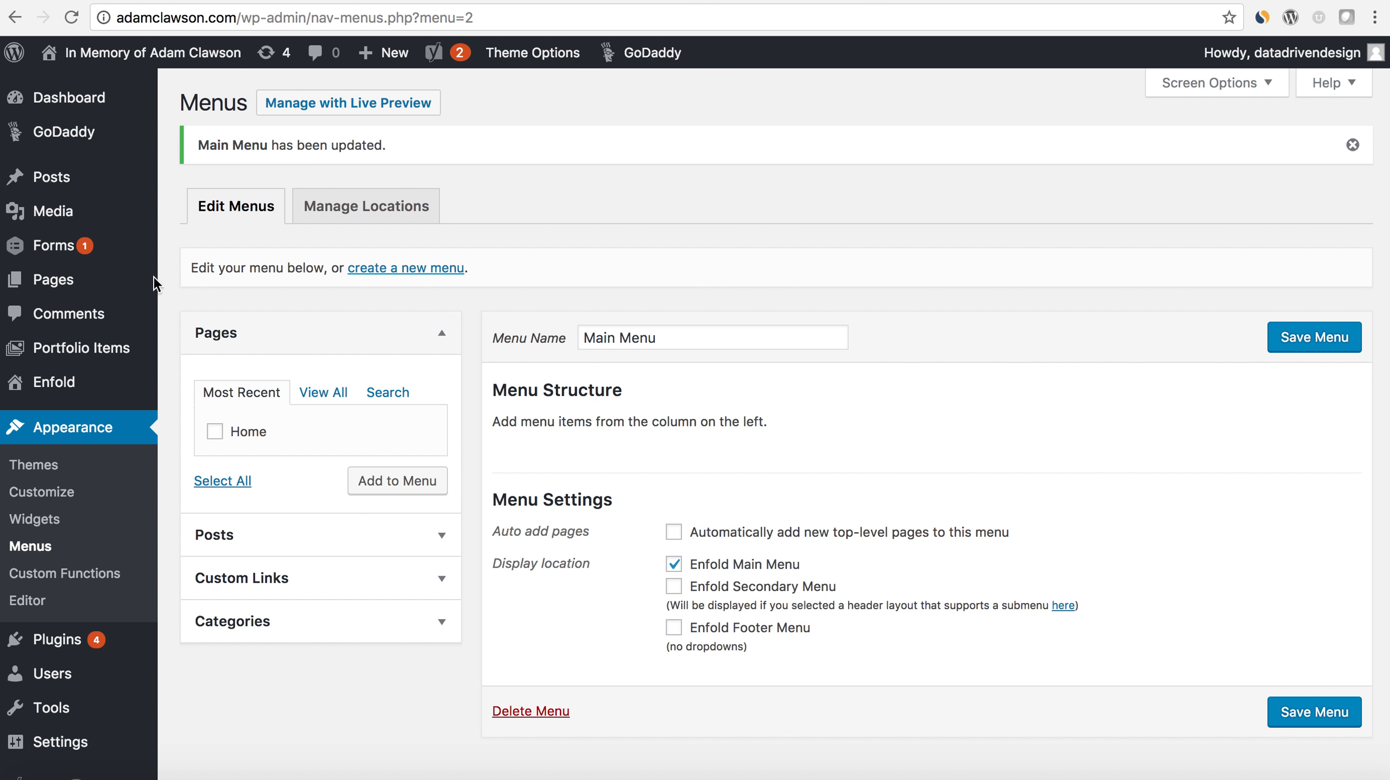
- Open the Home page for editing and add a Color Section to its layout in the Avia Layout Builder
left_click(111, 282)
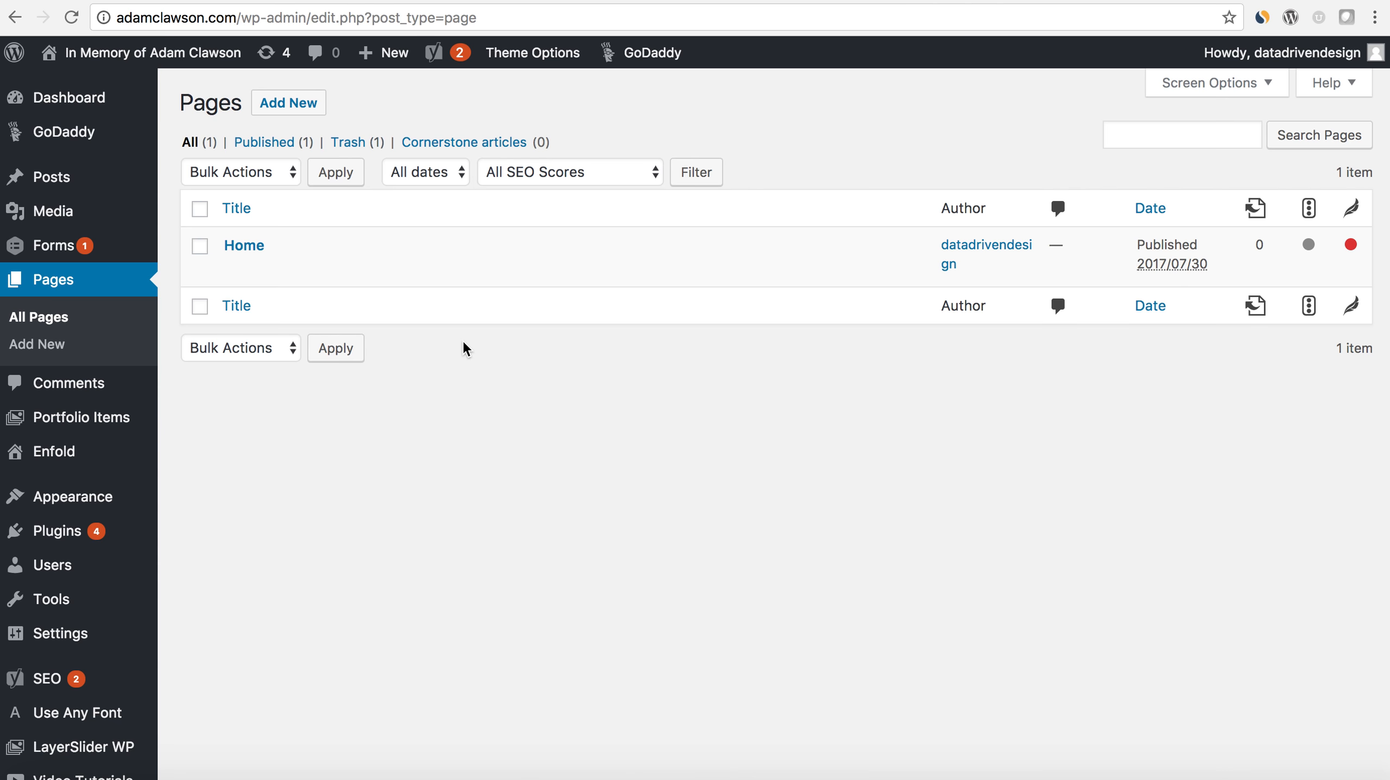
left_click(254, 250)
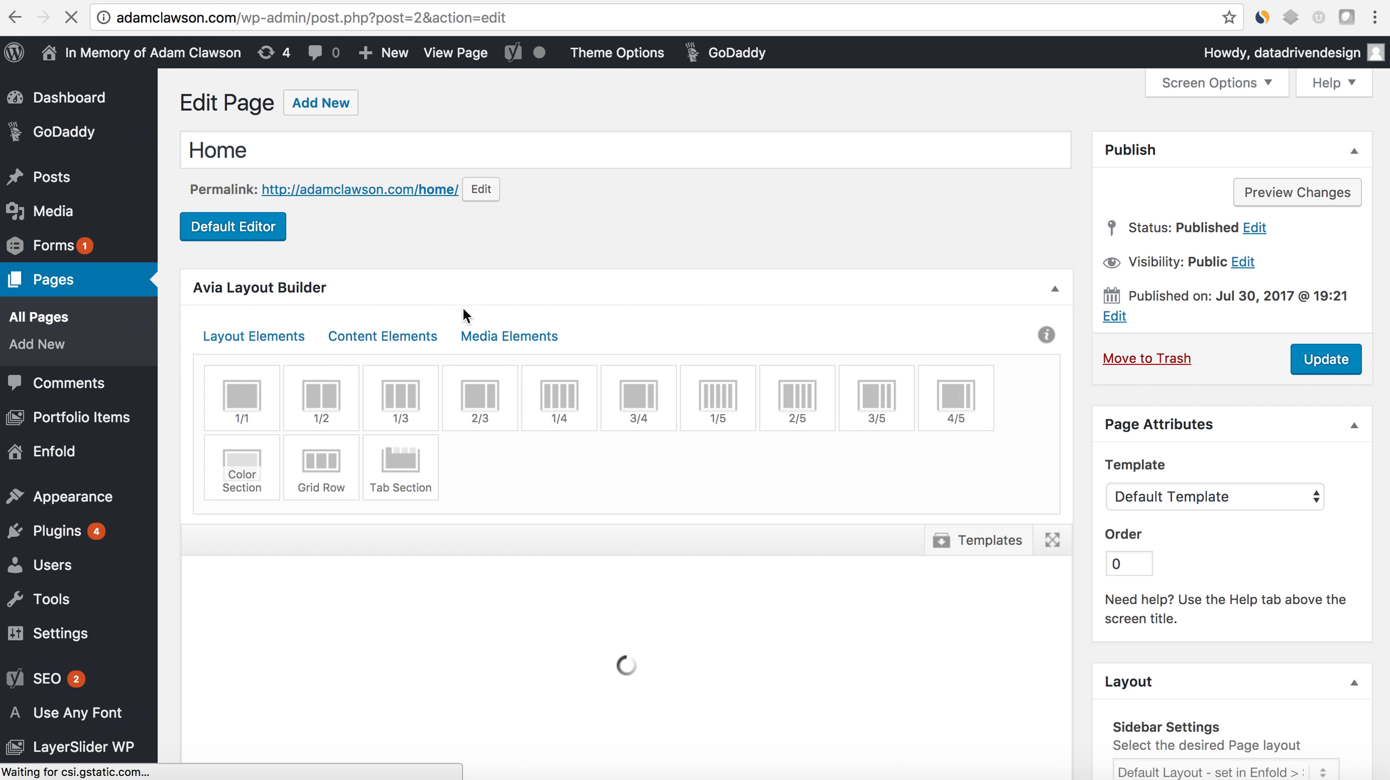
scroll(516, 306, "down", 2)
left_click(245, 373)
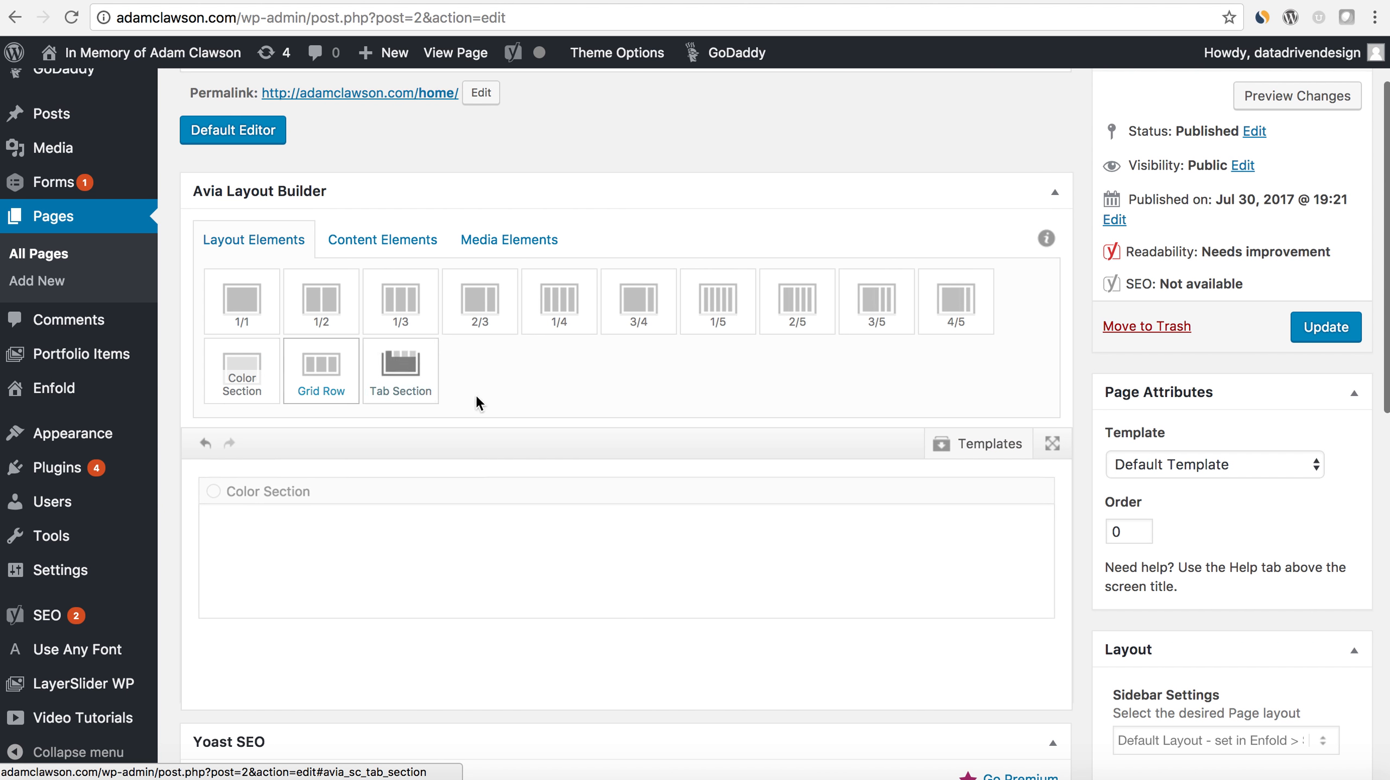
- Add a full-width 1/1 column to the layout and place it inside the Color Section
scroll(521, 410, "down", 2)
scroll(450, 421, "down", 1)
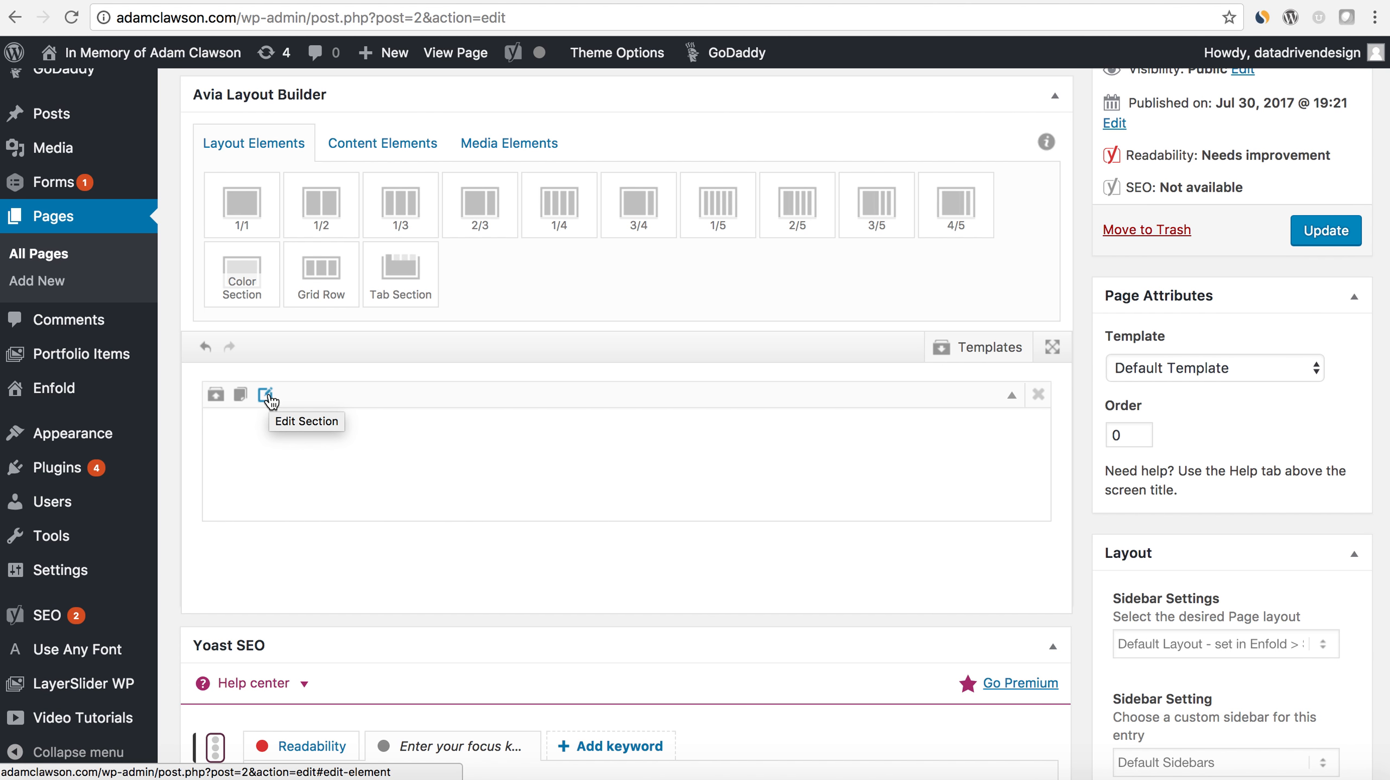
left_click(241, 203)
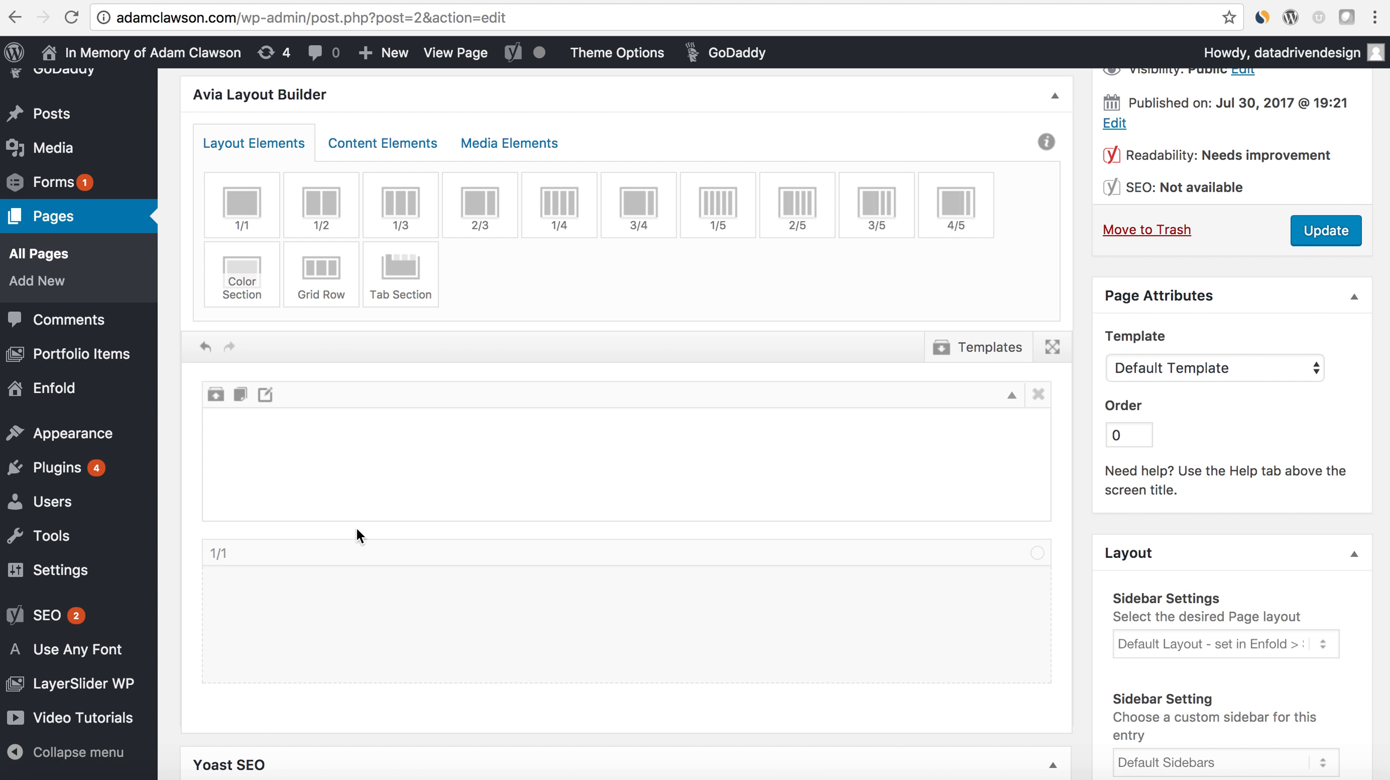
left_click_drag(375, 546, 374, 434)
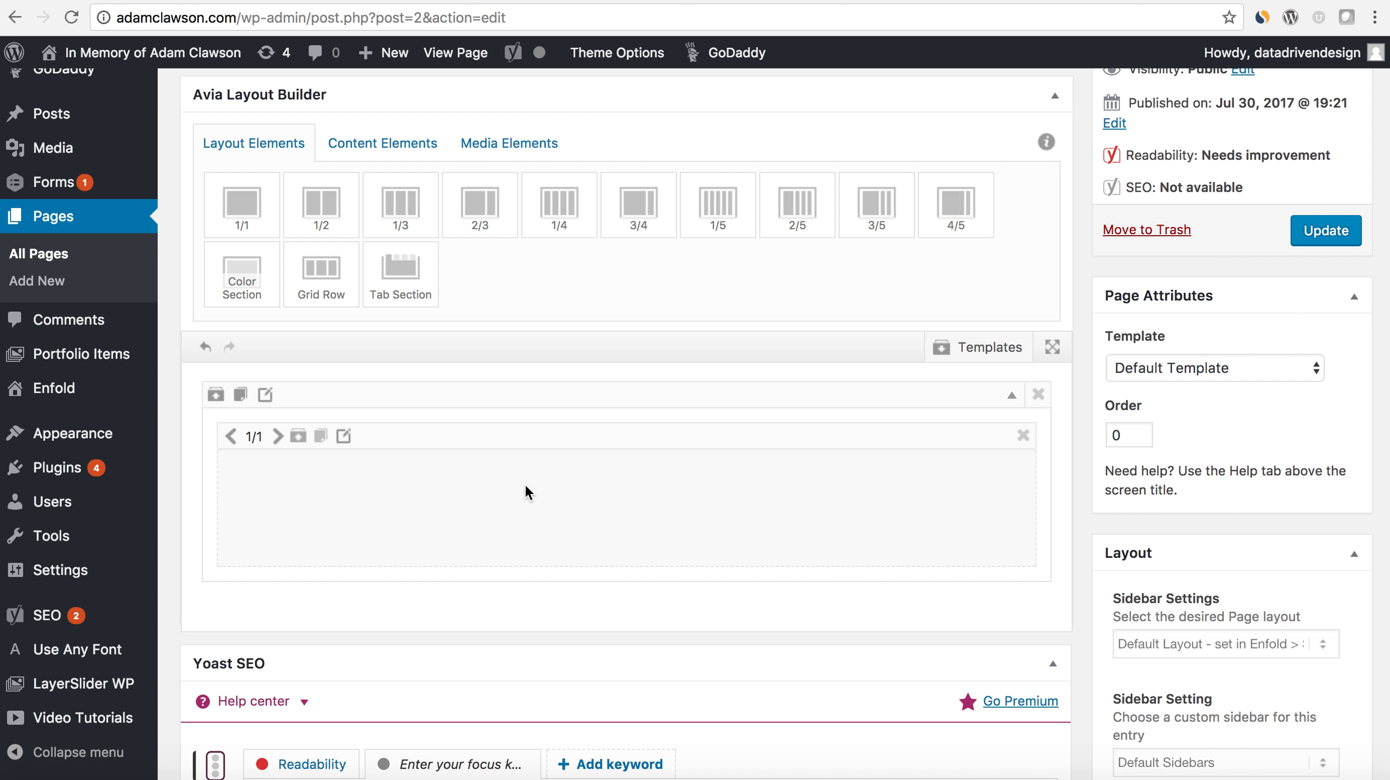
- Add a Special Heading content element and place it inside the 1/1 column of the Color Section
left_click(379, 156)
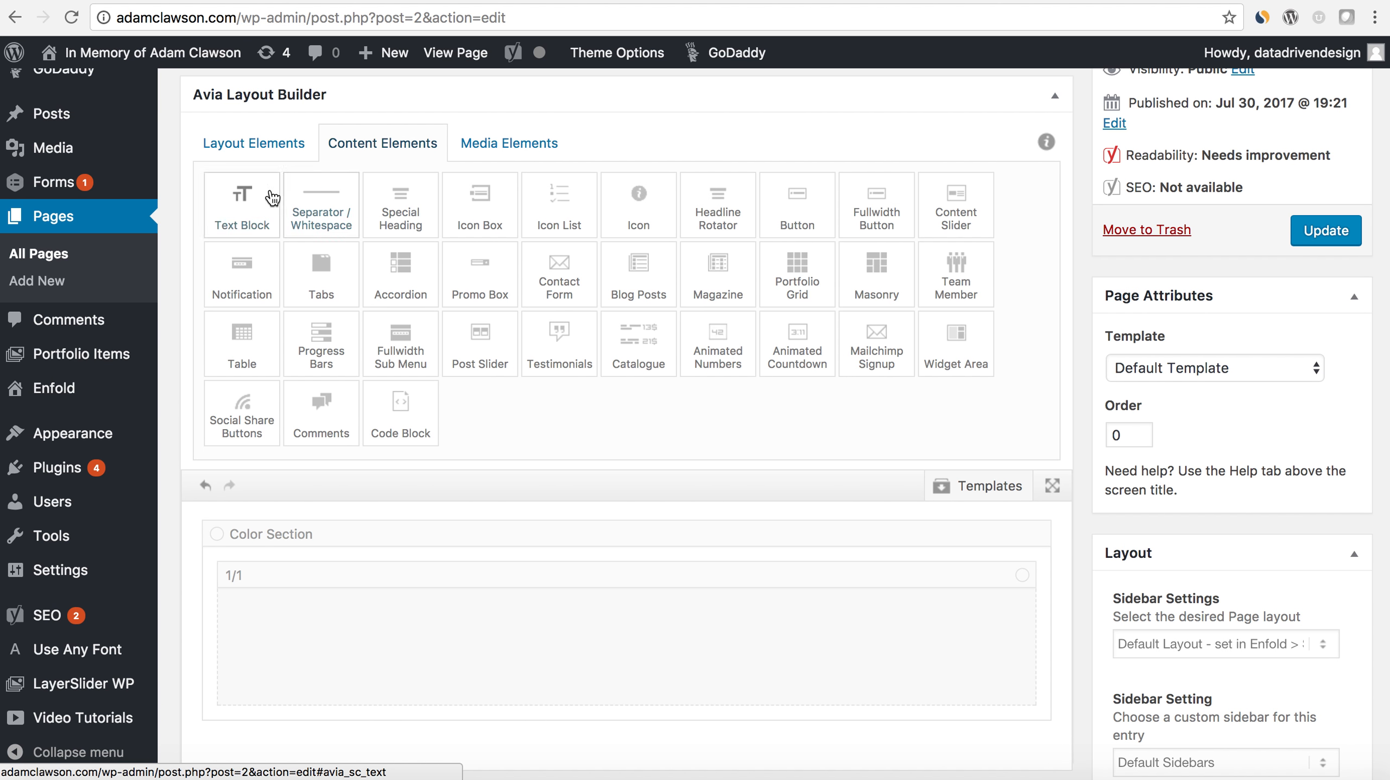
left_click(386, 209)
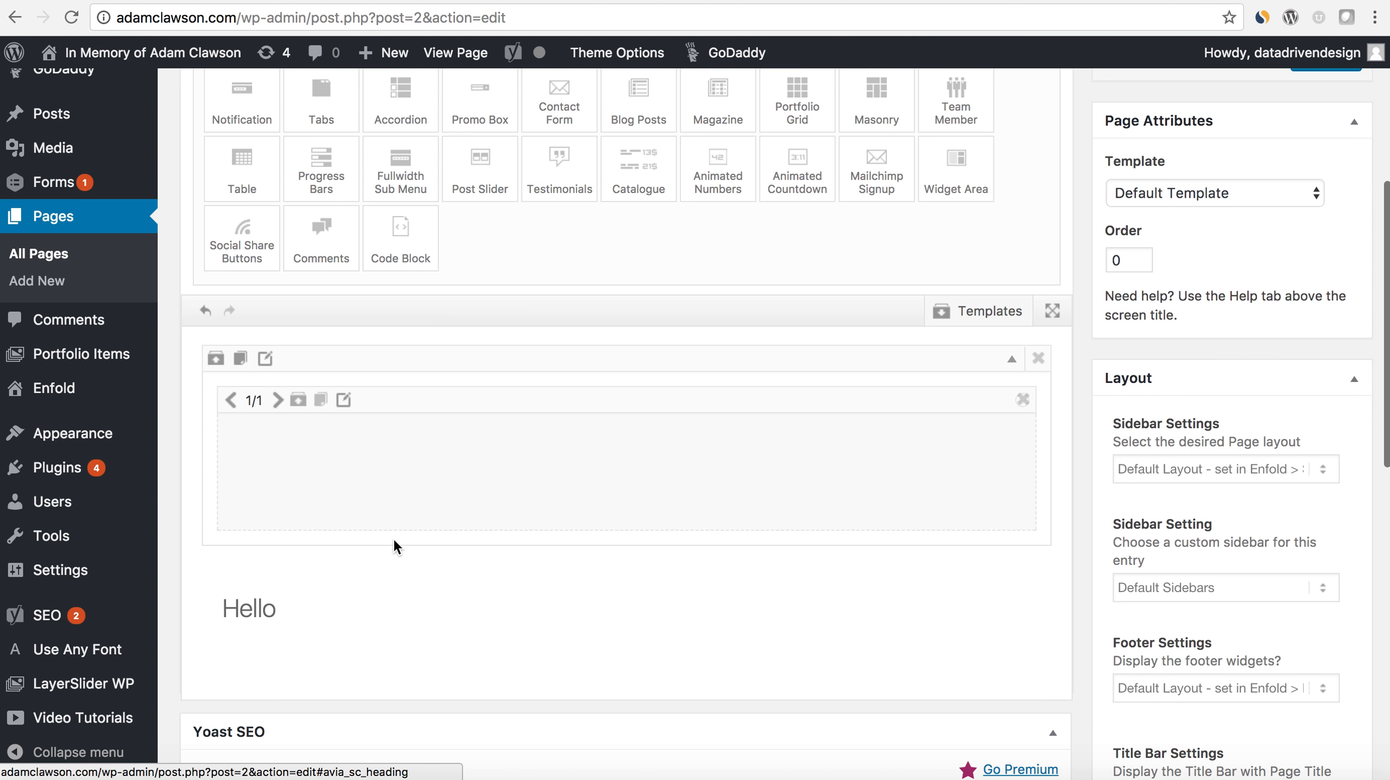
left_click_drag(389, 561, 382, 415)
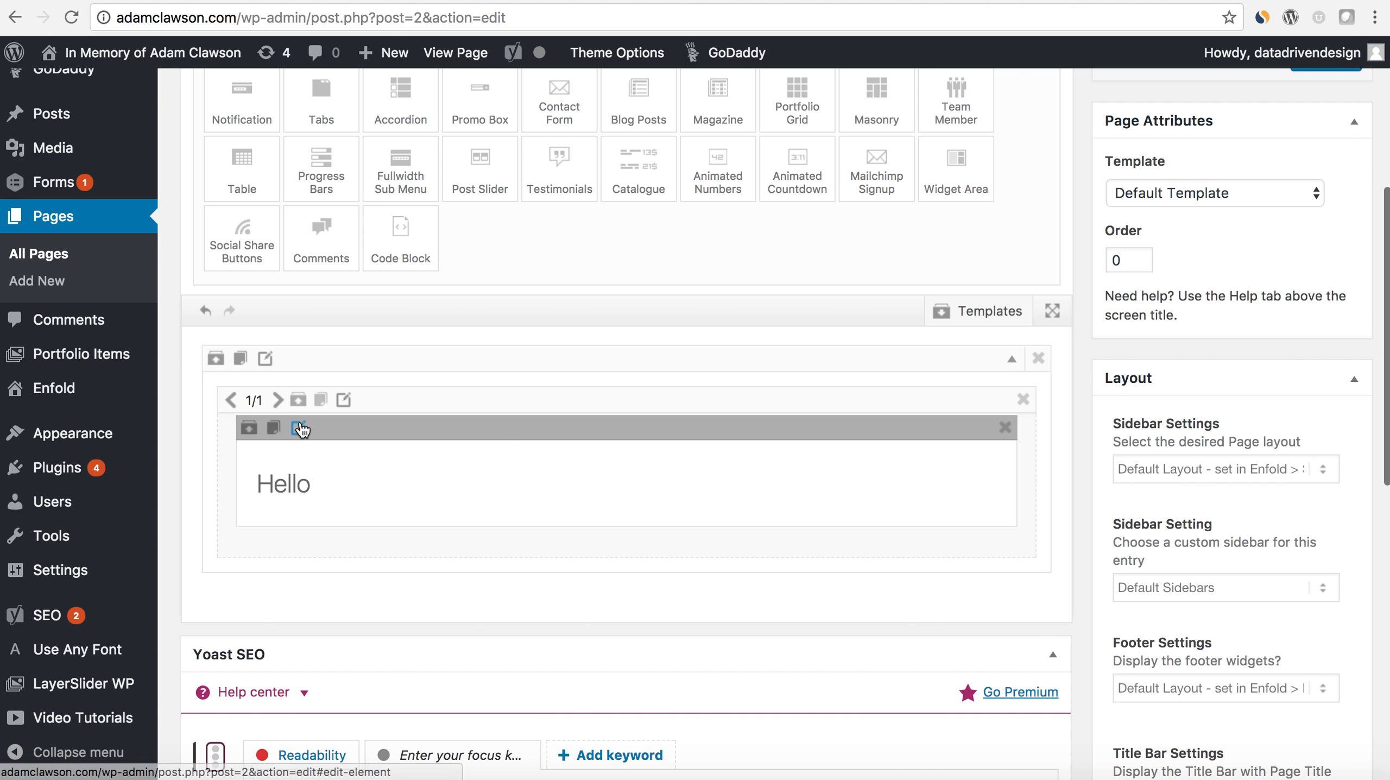
- Set the Special Heading's type to H1 and its style to Heading Style Modern (centered), and save the element
left_click(302, 426)
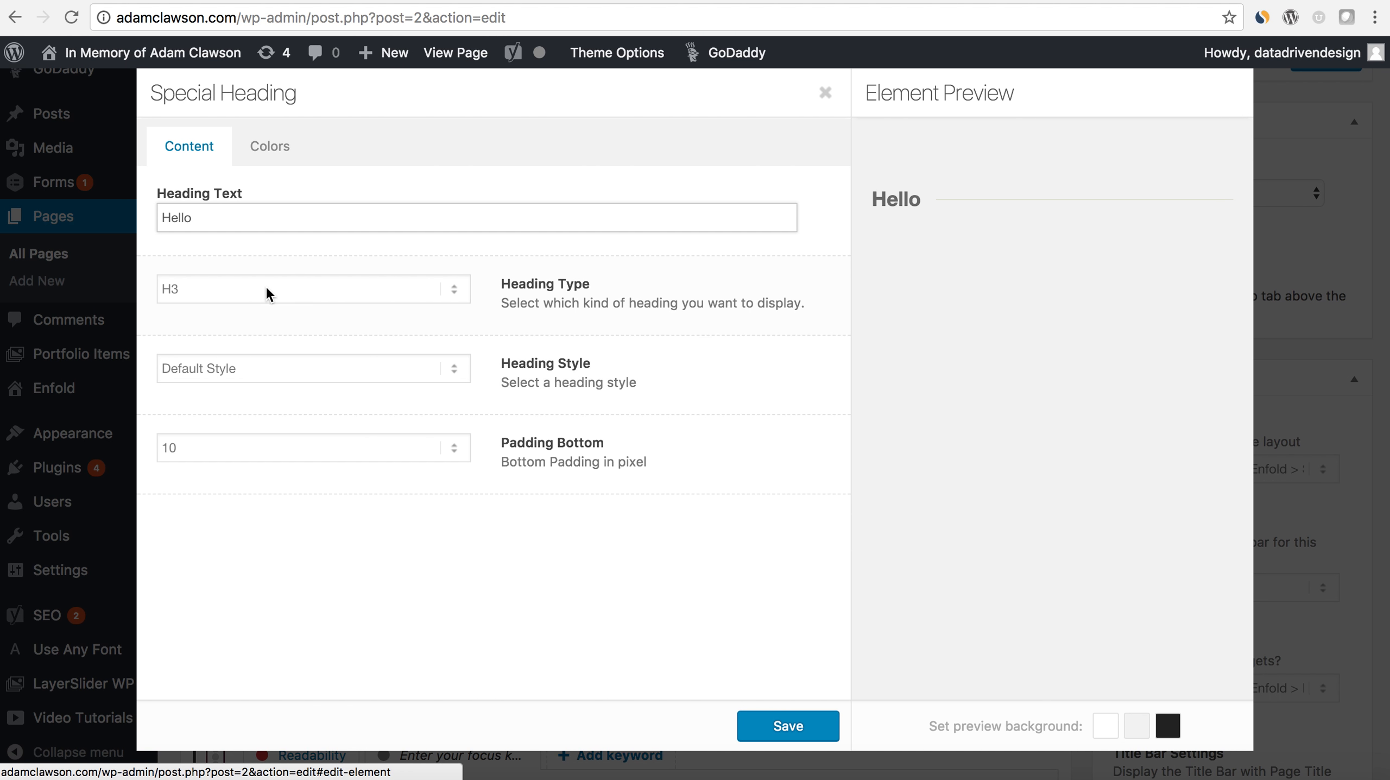
left_click(418, 290)
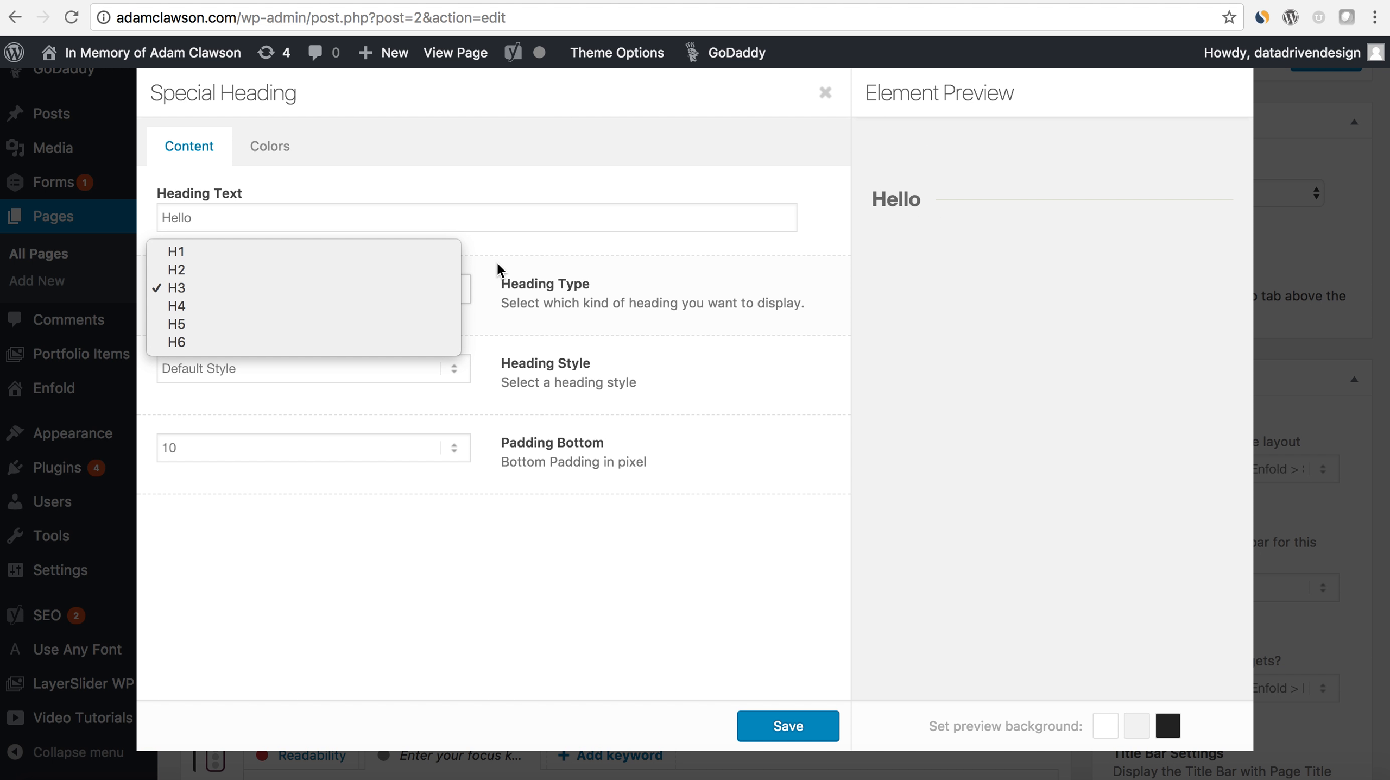
left_click(318, 258)
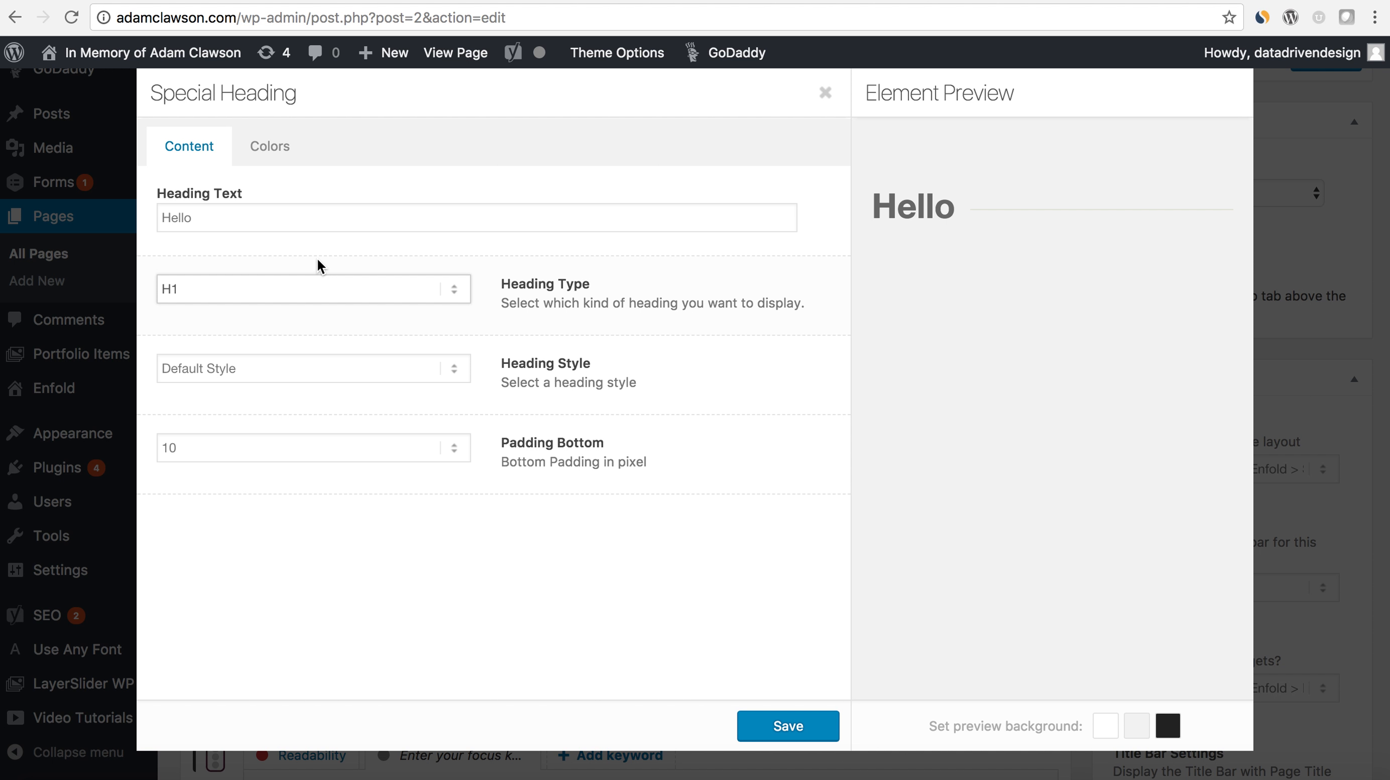
left_click(320, 366)
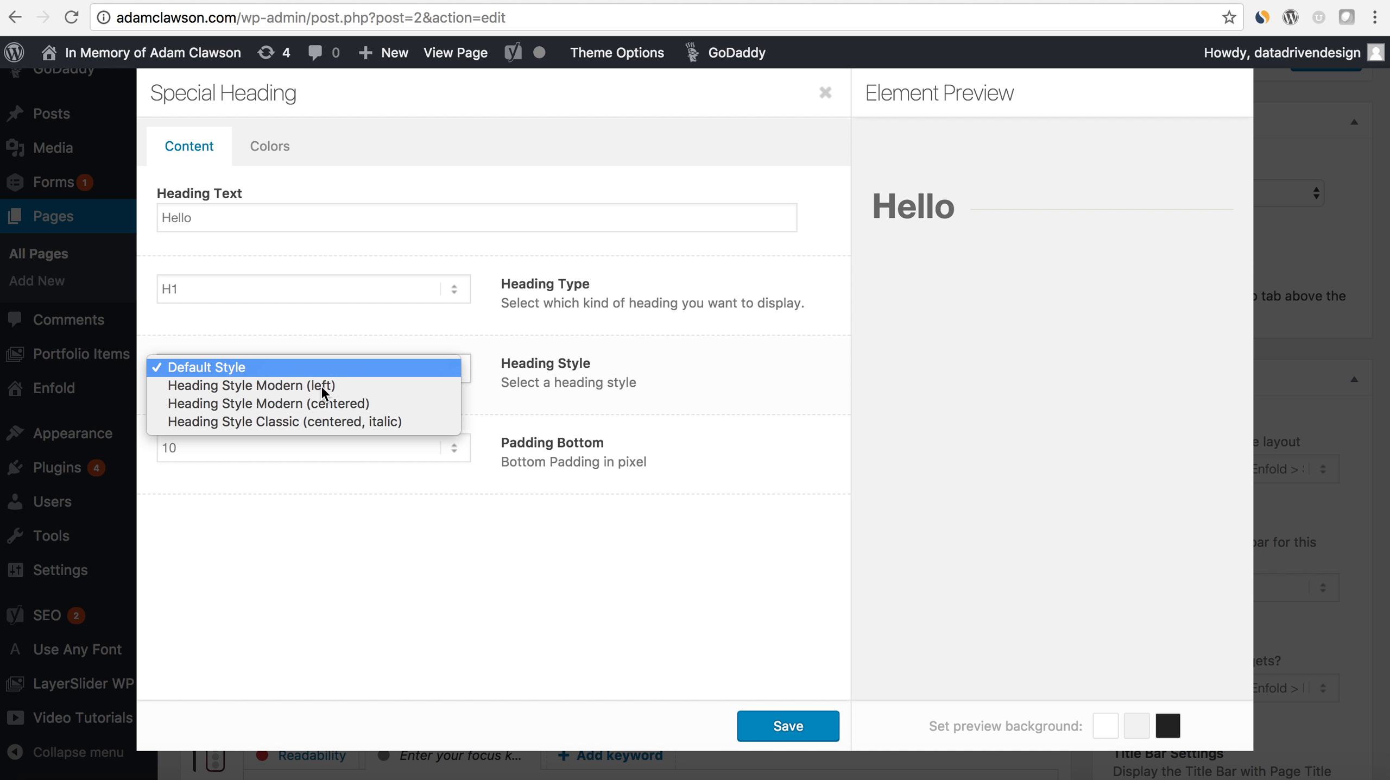
left_click(322, 404)
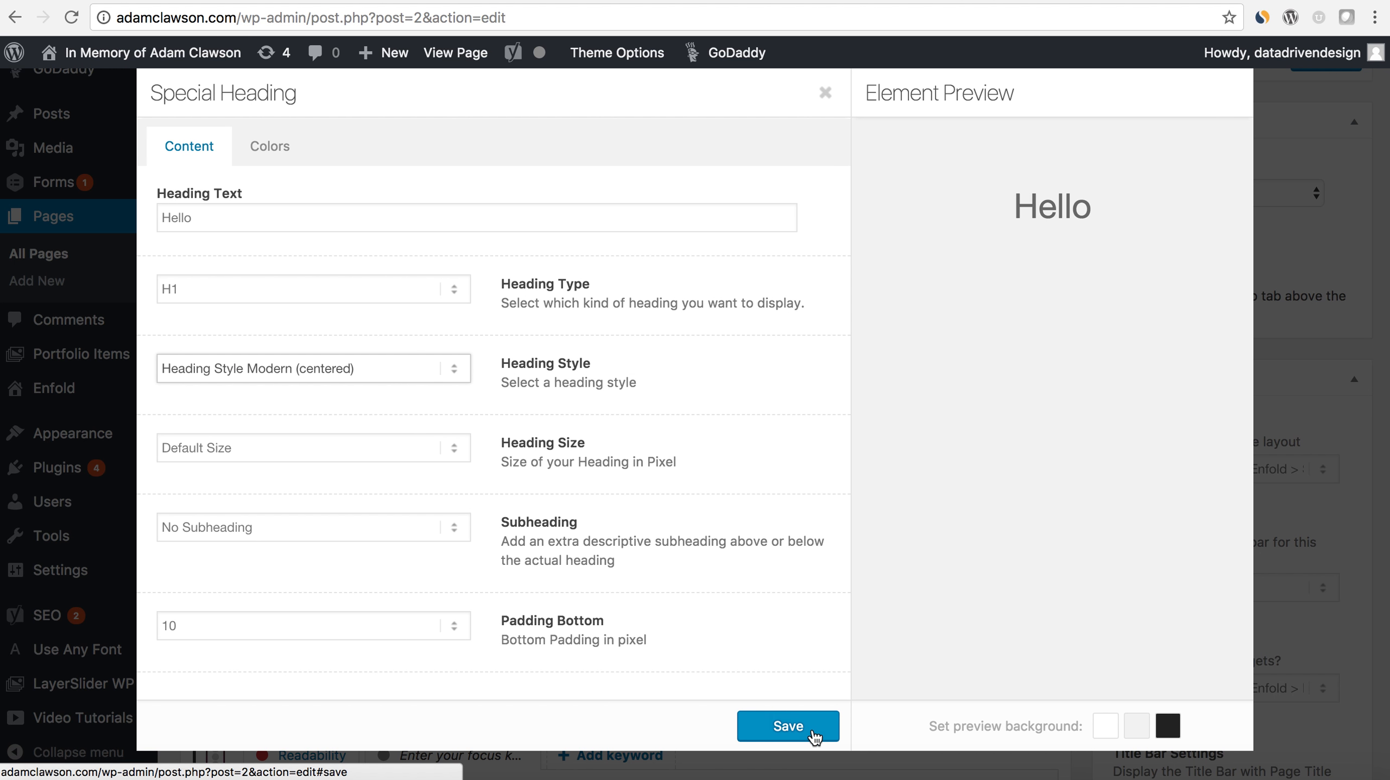
left_click(786, 727)
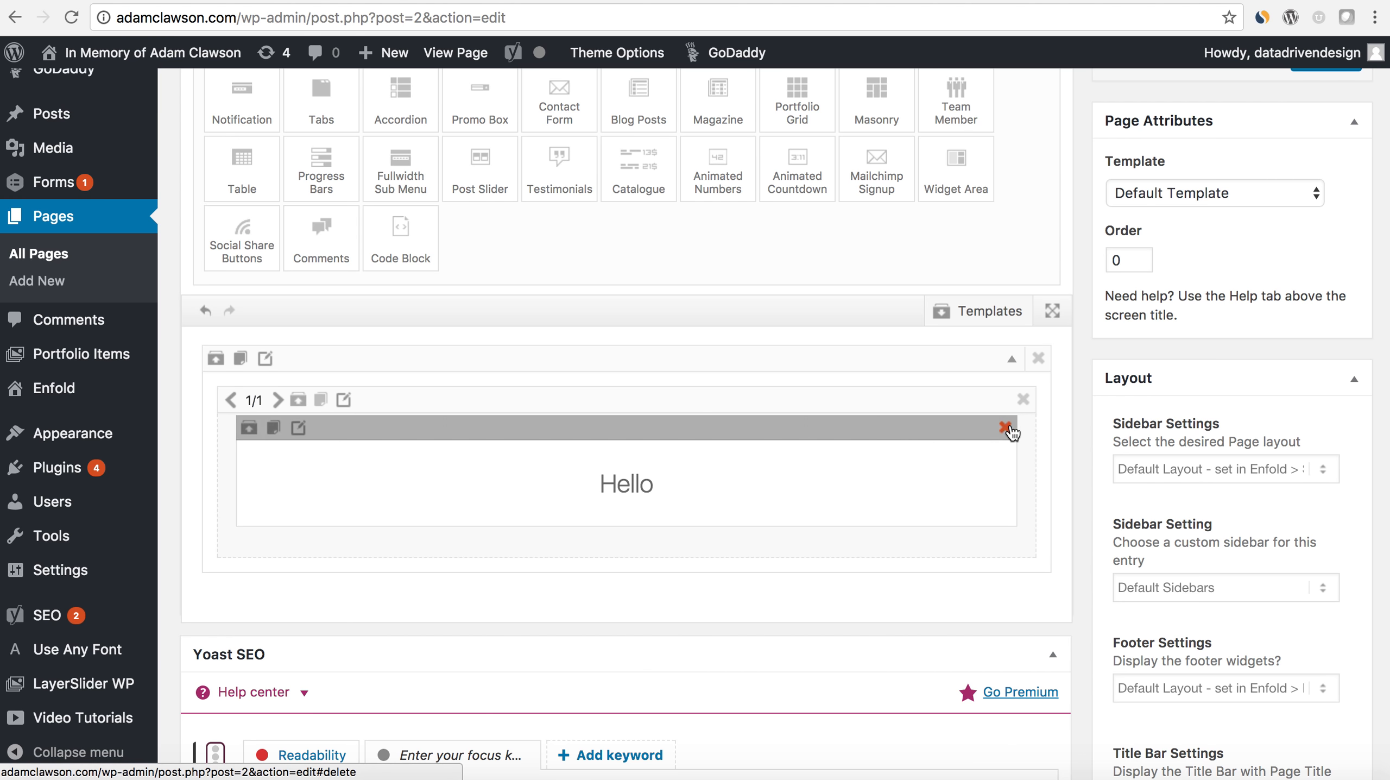
- Open the image chooser for the Color Section's custom background image
scroll(1004, 420, "up", 2)
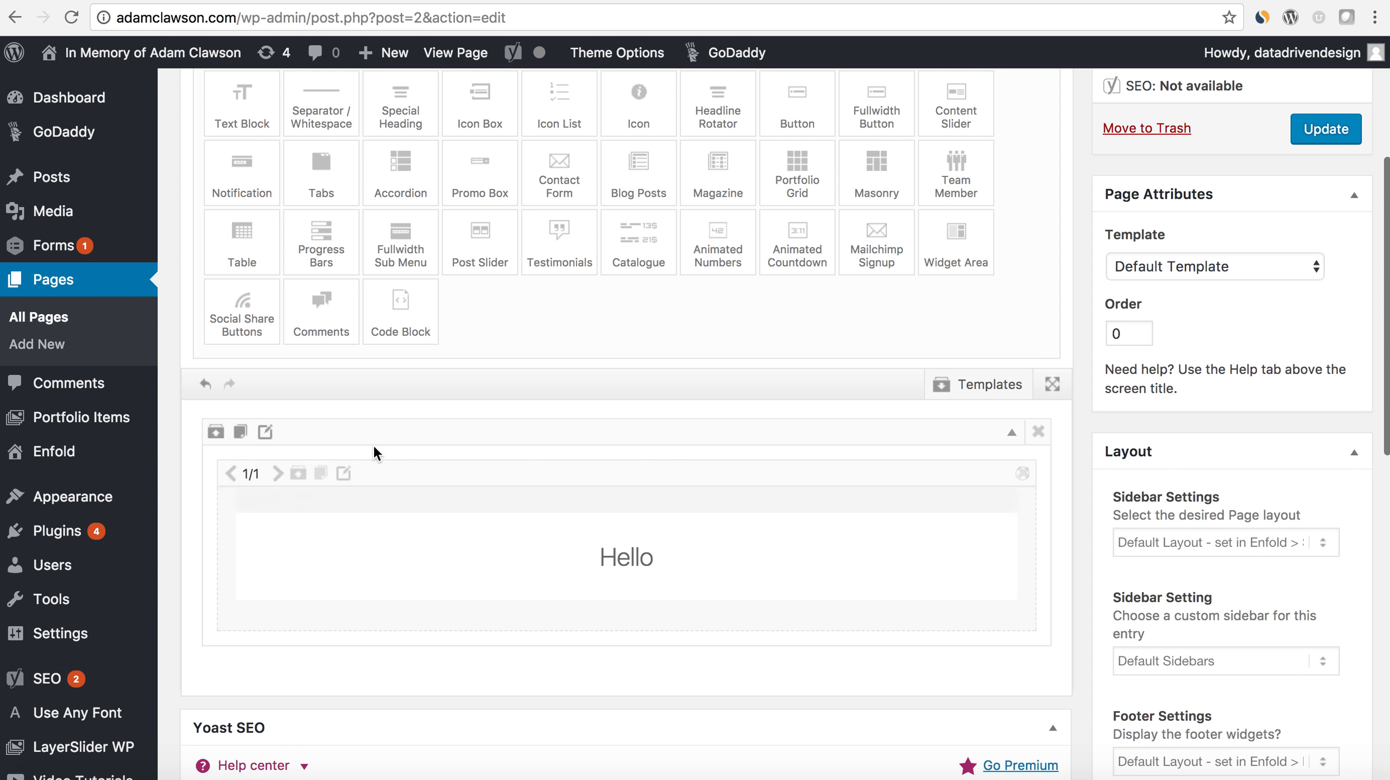
left_click(266, 432)
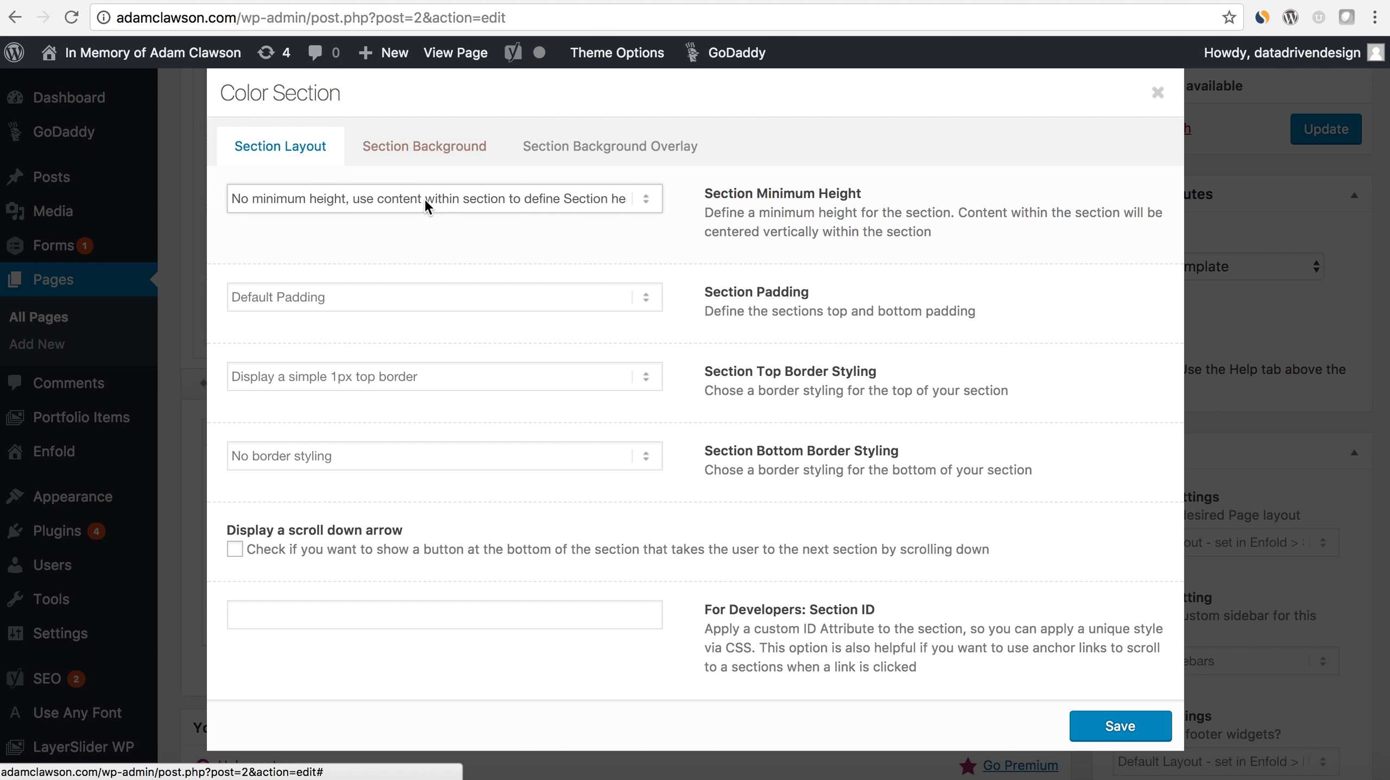
left_click(437, 163)
left_click(314, 408)
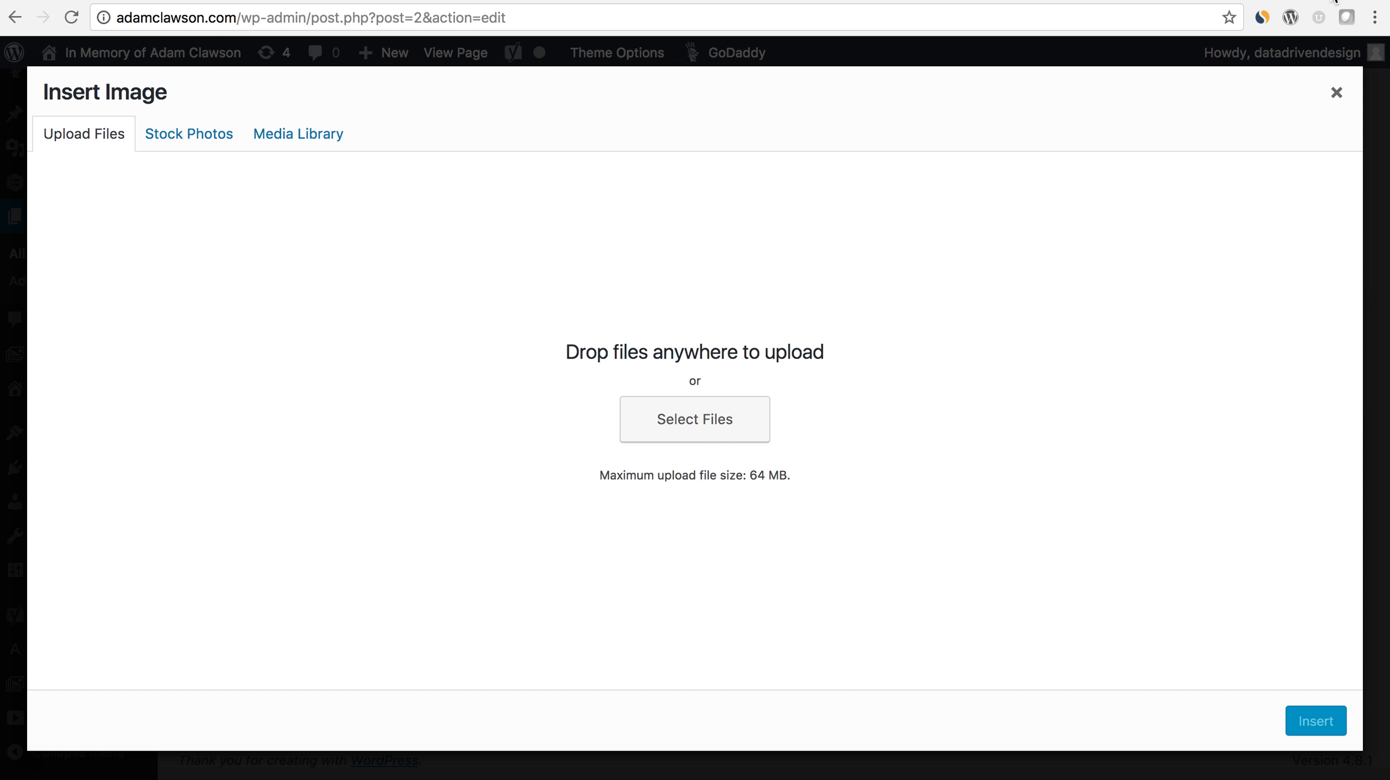
- Open the Pexels stock photo website in a new browser tab
key("super+t")
type("peel")
key("Return")
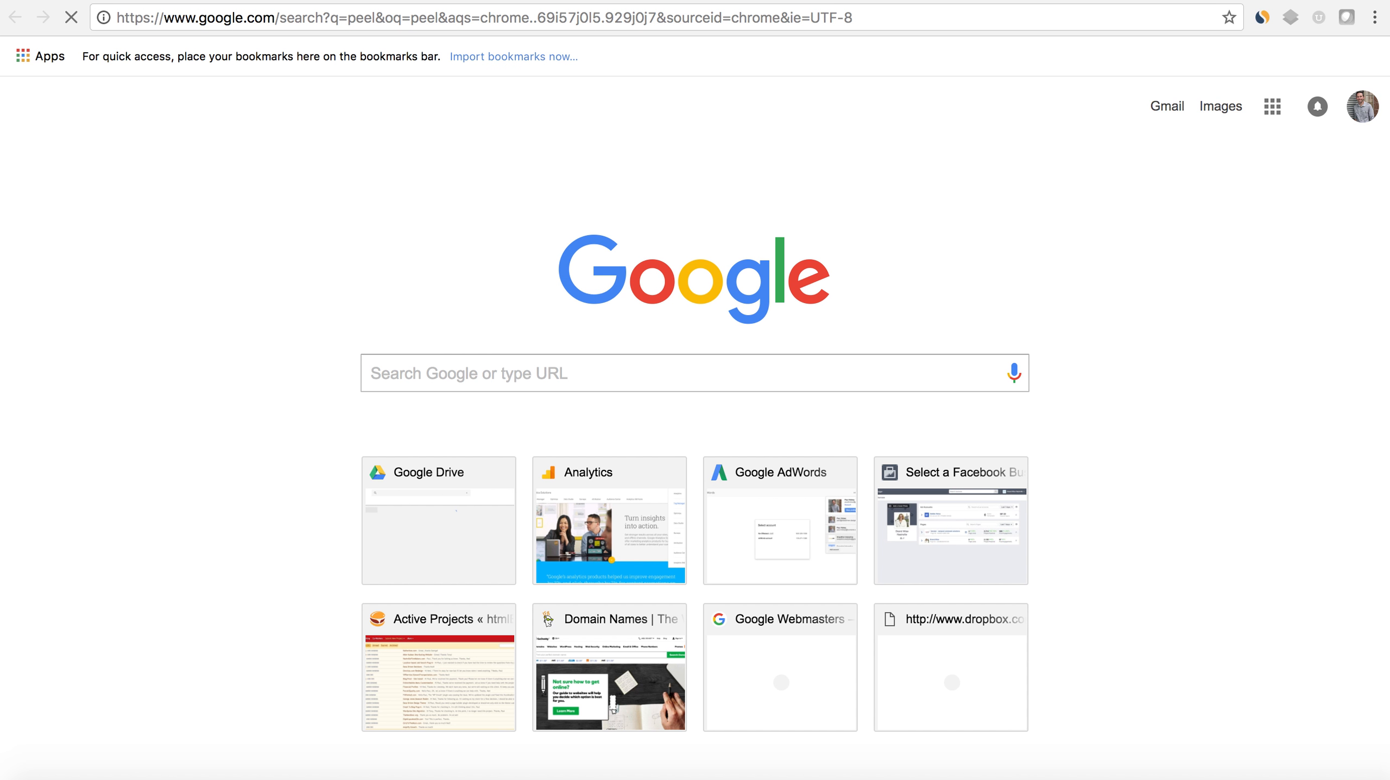
left_click(1100, 16)
type("e")
key("BackSpace")
key("BackSpace")
type("pex")
key("Return")
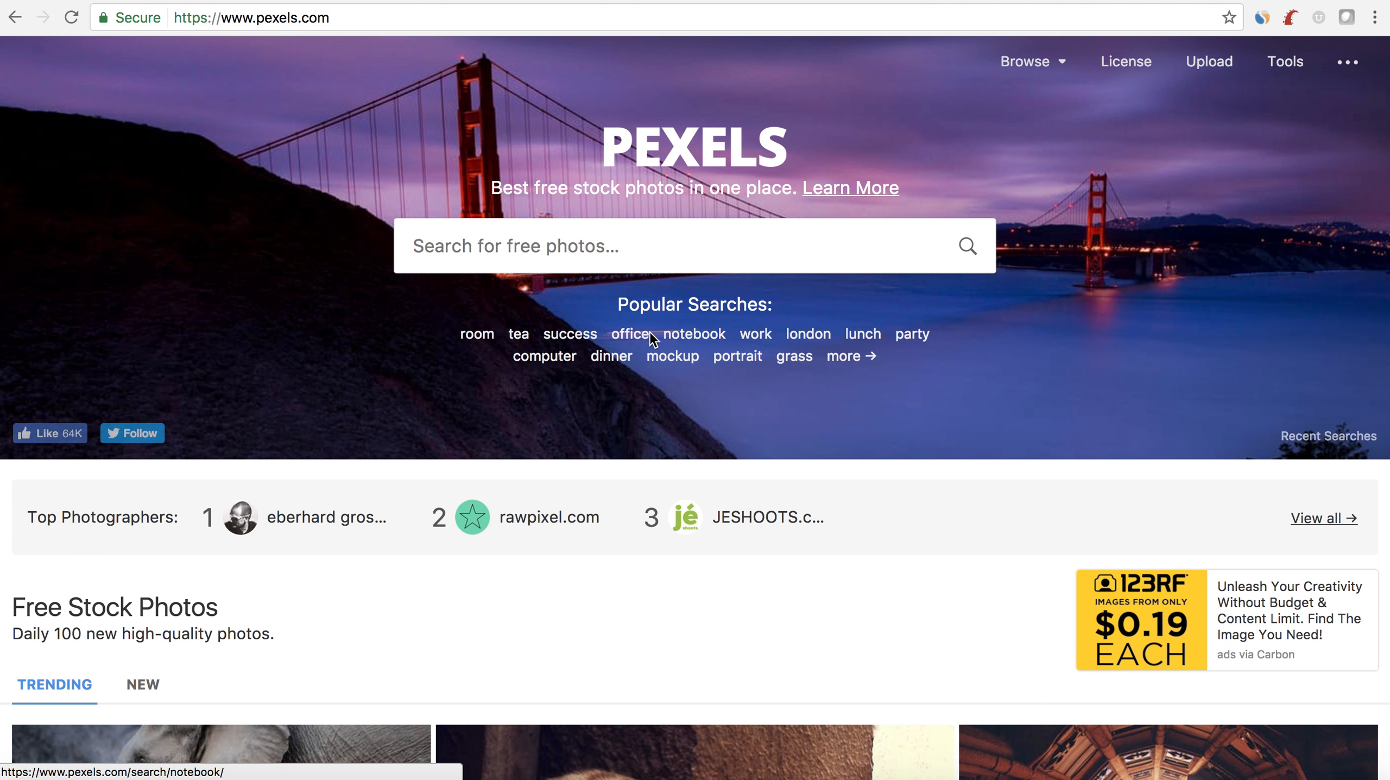
- Search Pexels for "people" and open the photo of people sitting on the grass in a park at sunset
type("people")
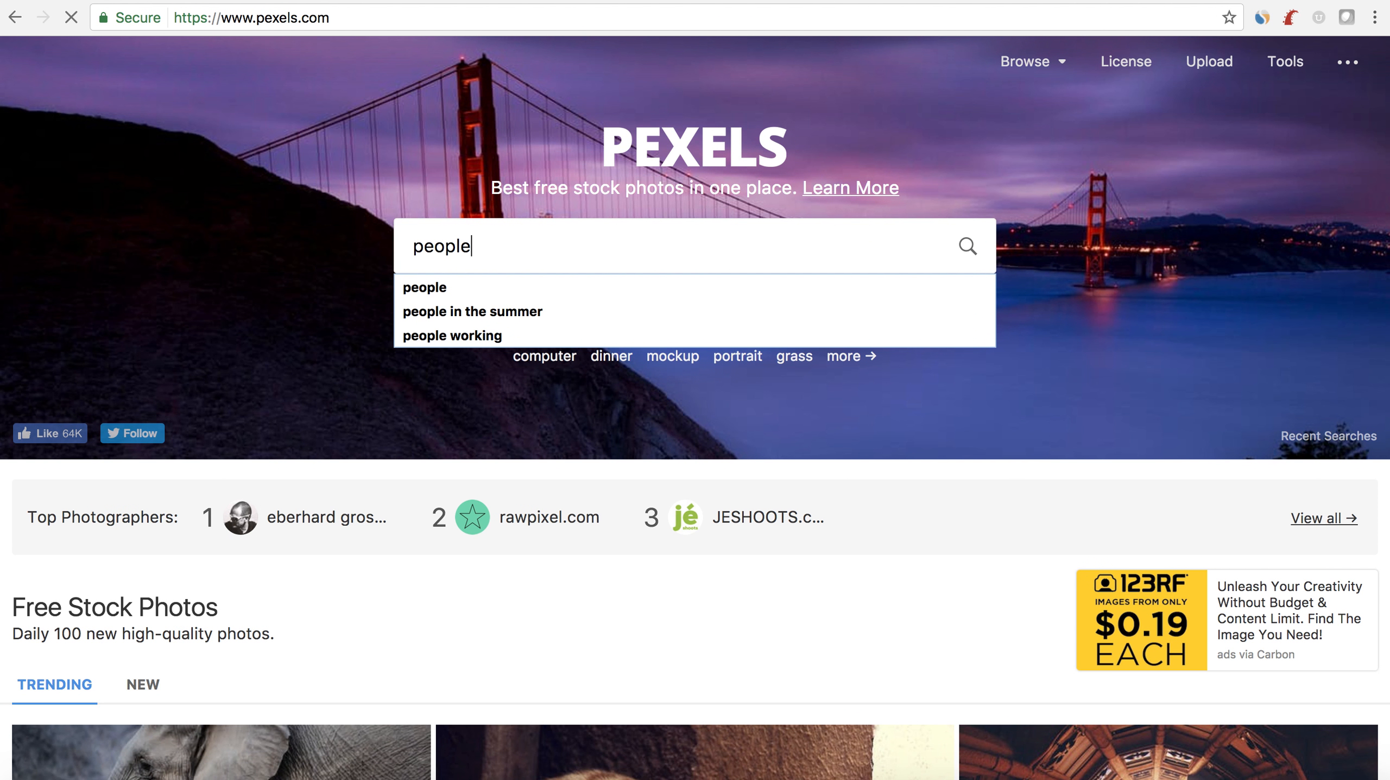
key("Return")
scroll(807, 422, "down", 5)
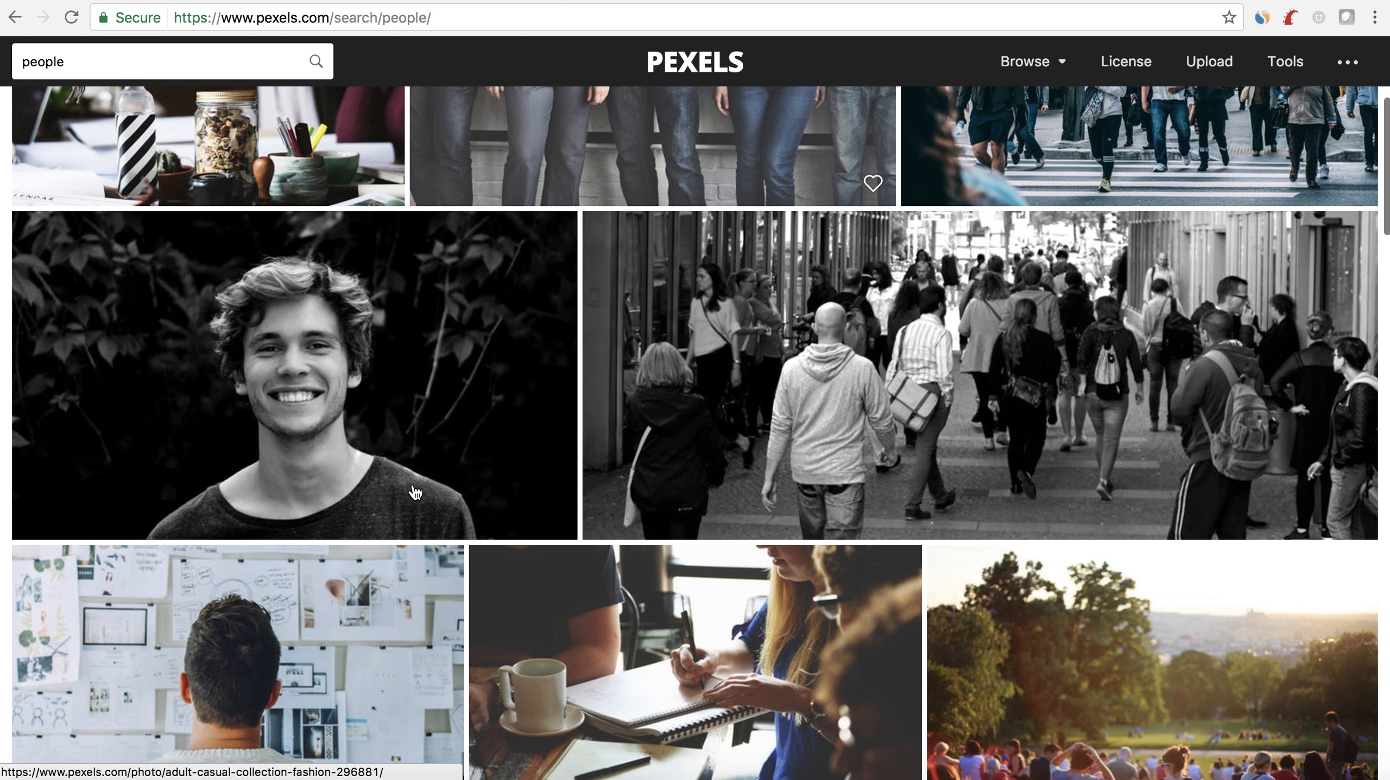
scroll(812, 413, "down", 2)
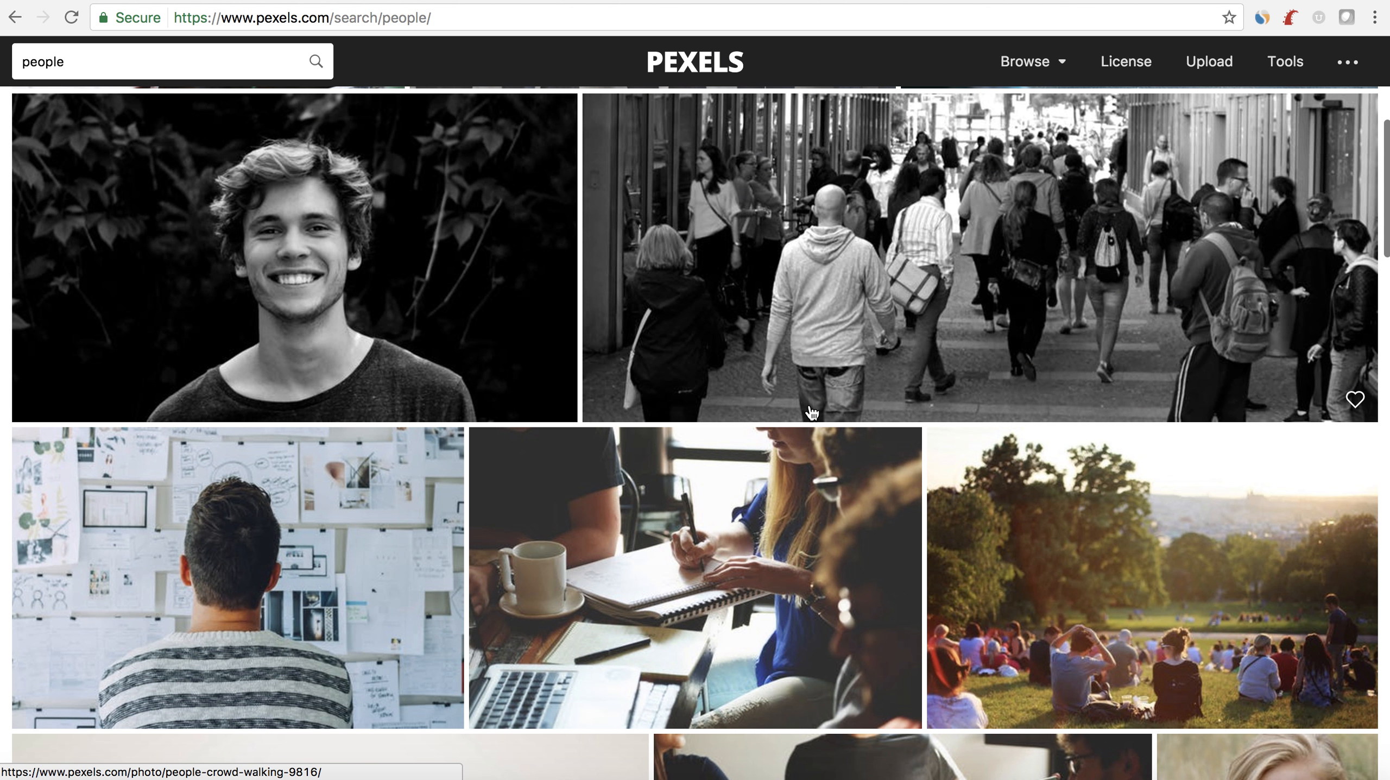
left_click(1091, 568)
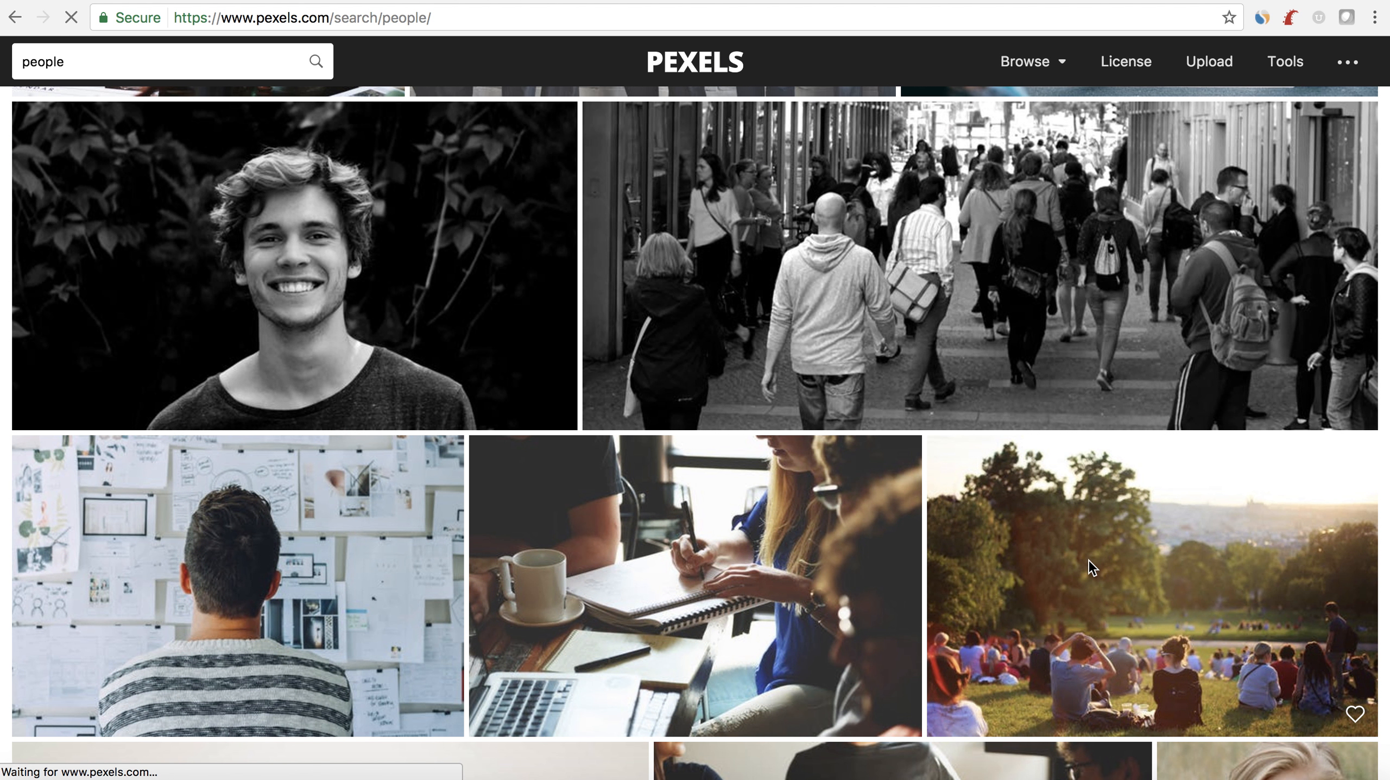
- Save the park photo to the Desktop as the JPEG image pexels-photo-325521
right_click(569, 440)
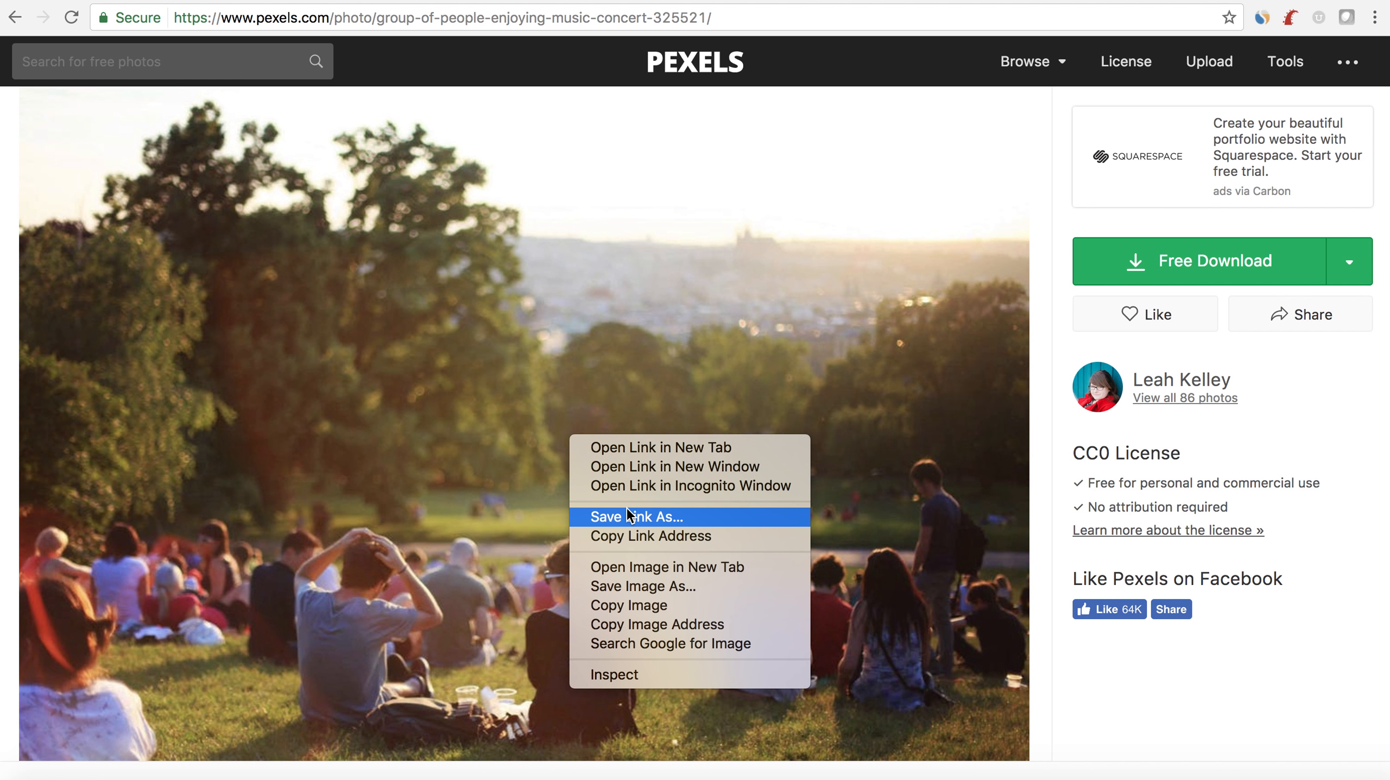
left_click(642, 584)
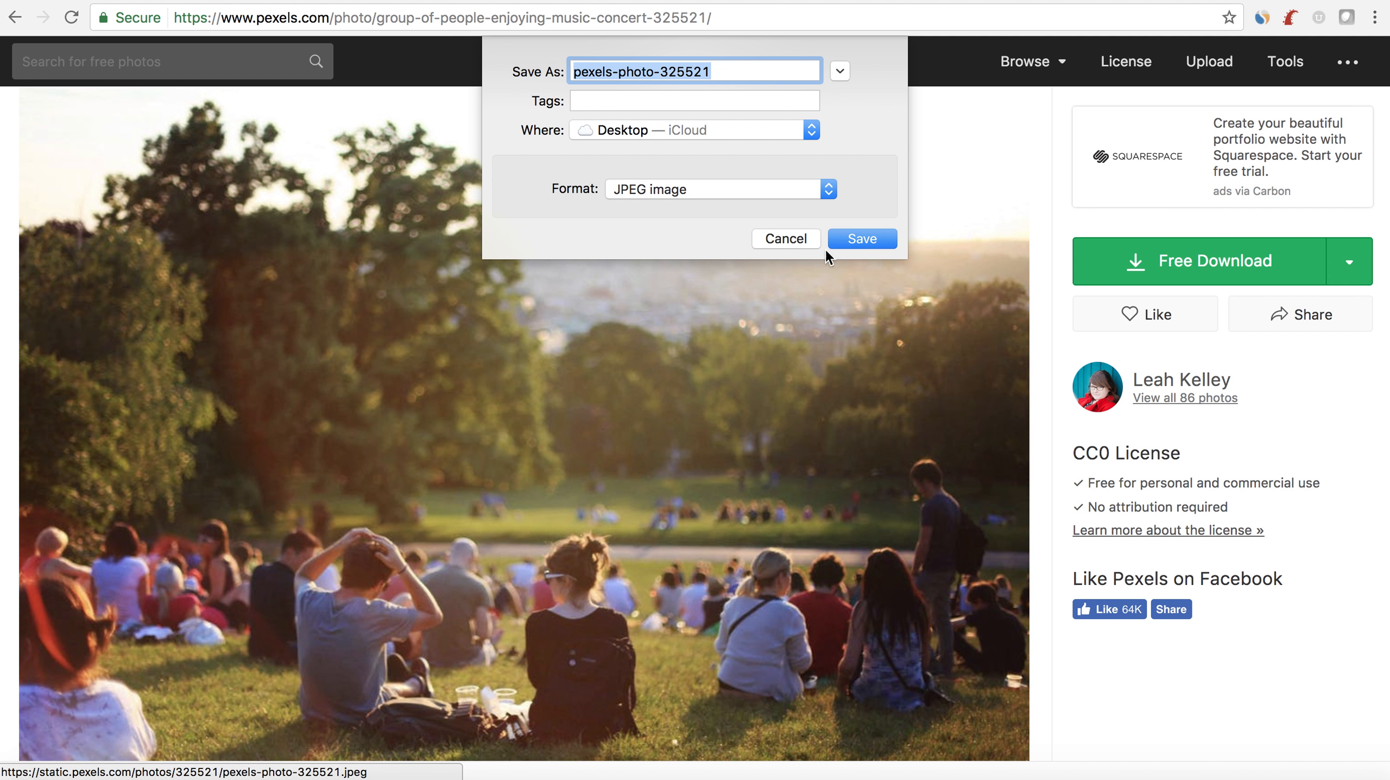
left_click(843, 237)
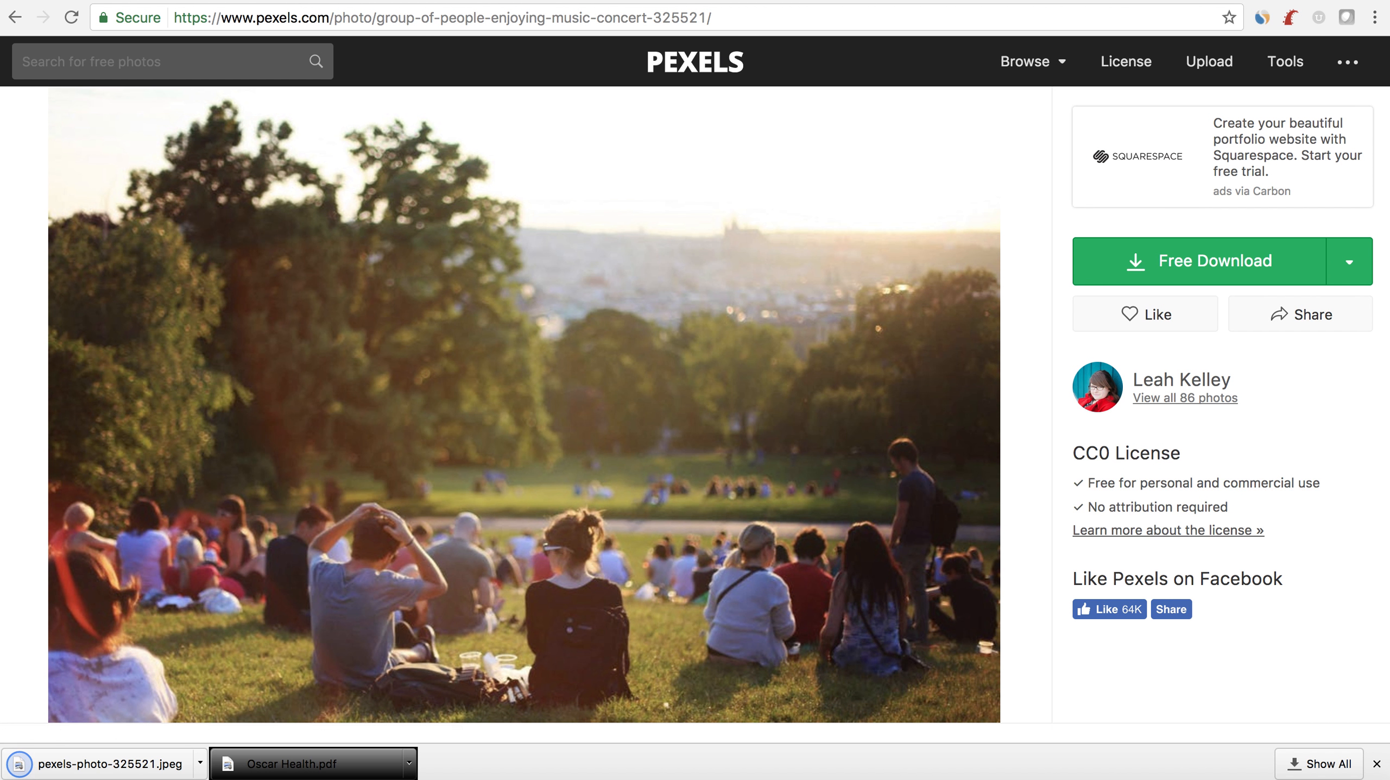
- Return to the WordPress page editor and upload pexels-photo-325521.jpeg from the Desktop to the media library
left_click(333, 1)
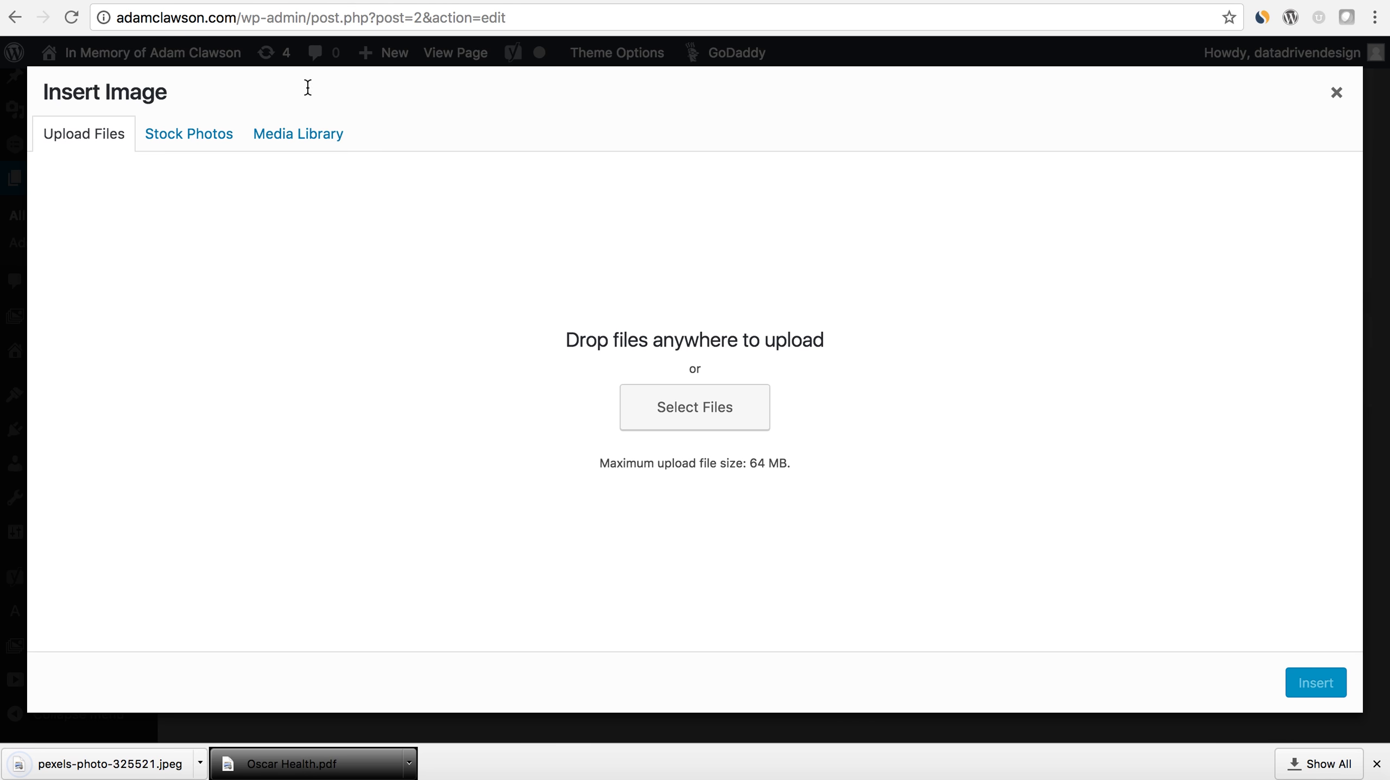
left_click(690, 410)
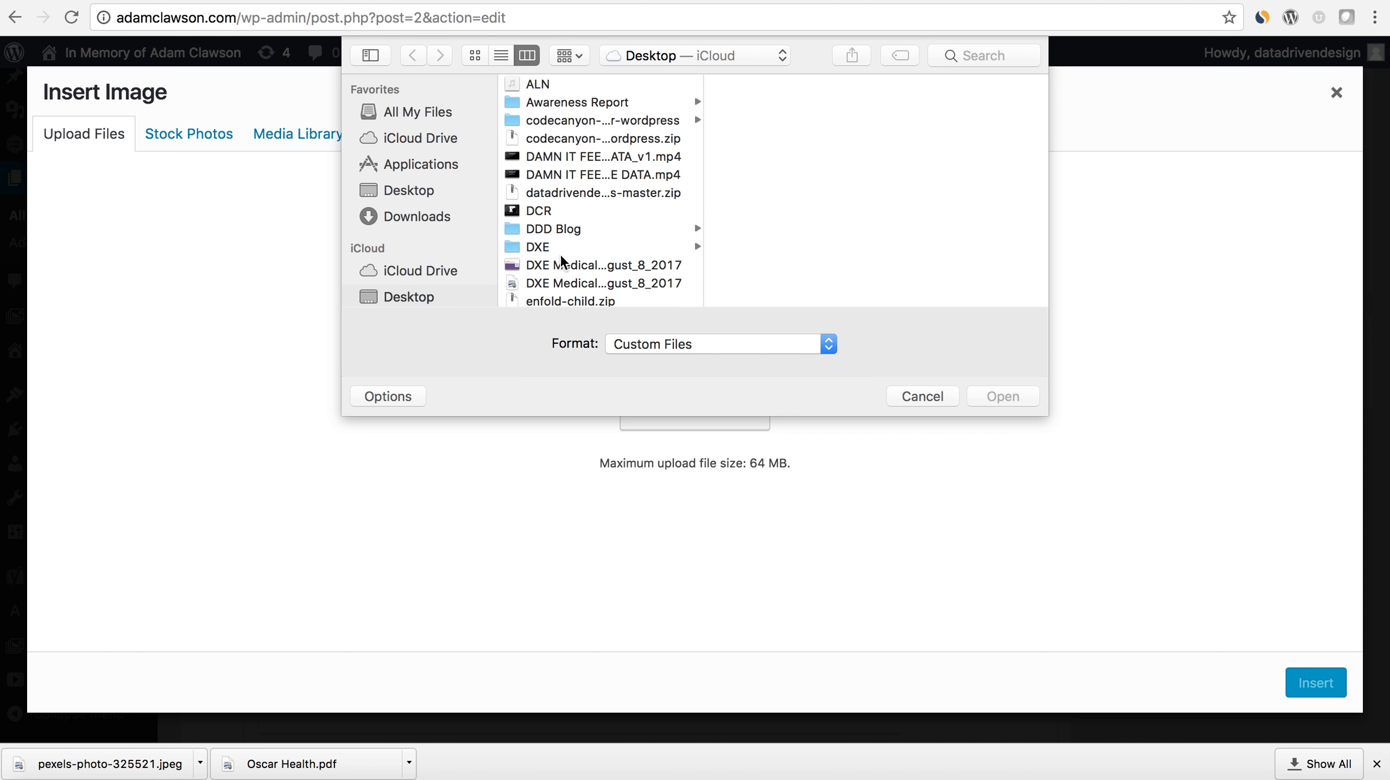
scroll(569, 269, "down", 5)
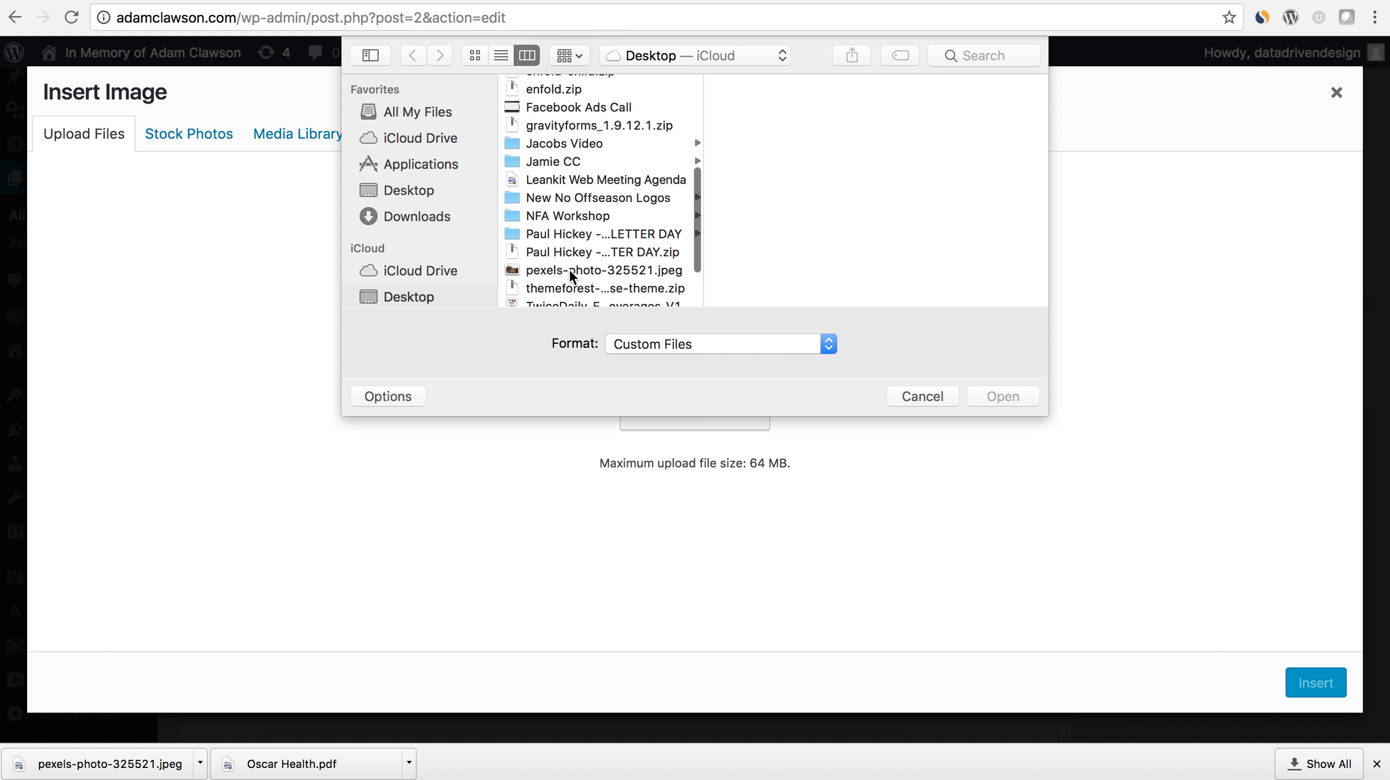
double_click(571, 271)
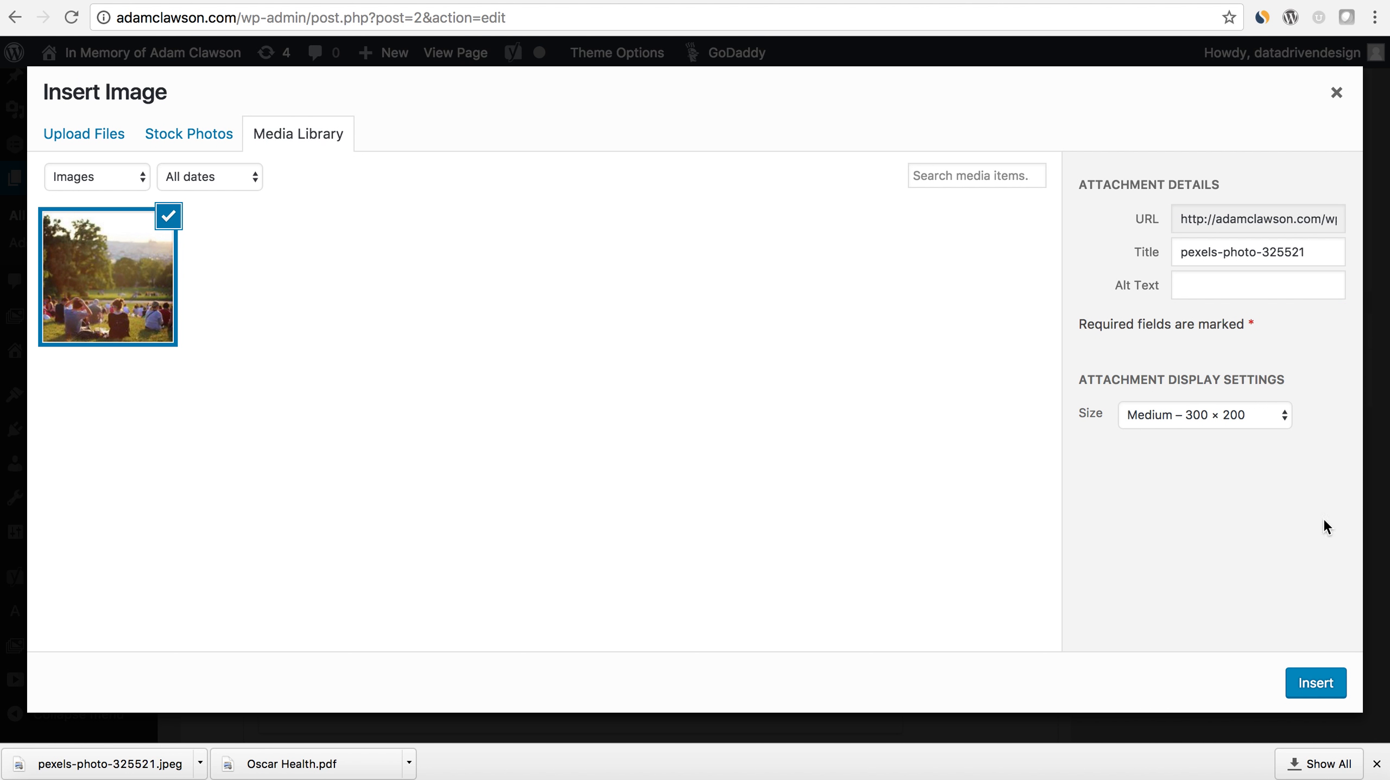
- Insert the uploaded photo as the Color Section's background image at Full Size – 1124 × 750
left_click(1256, 418)
left_click(1249, 450)
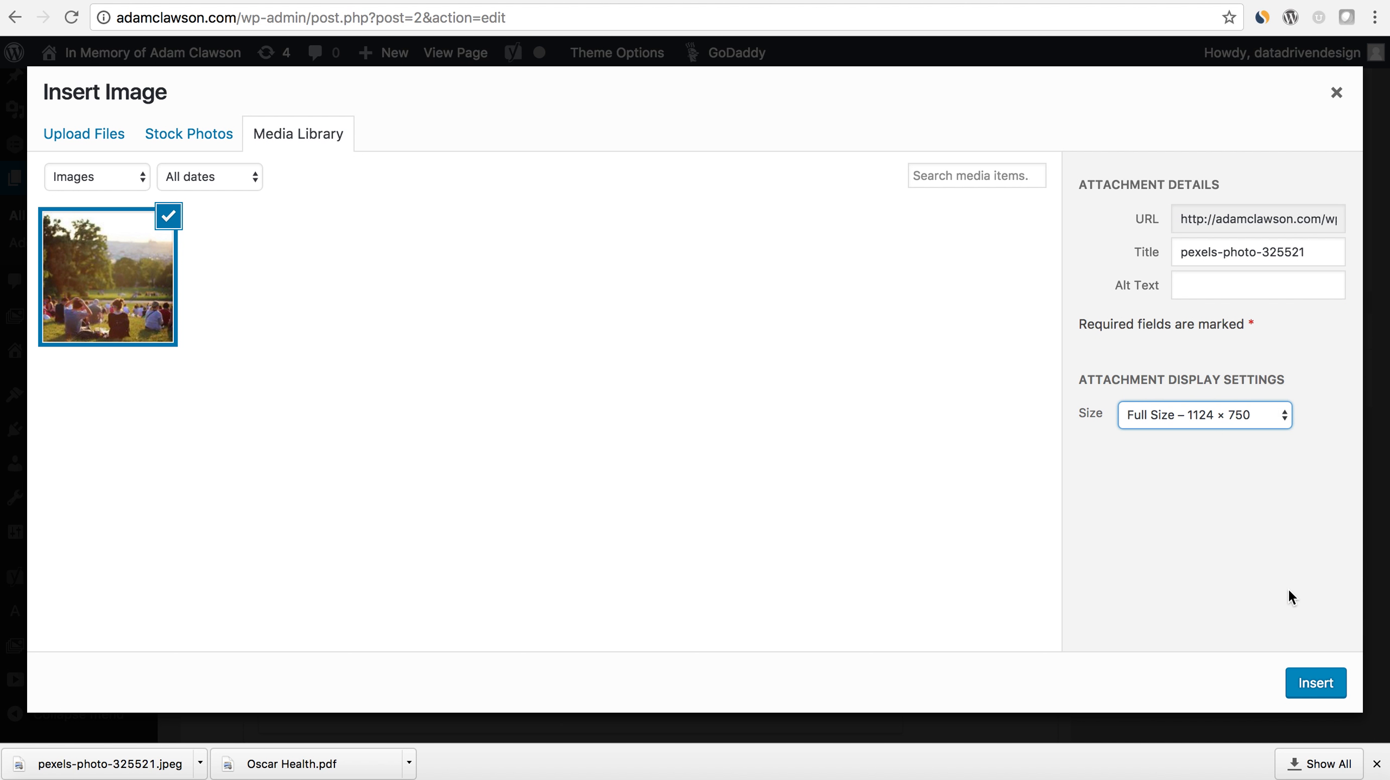
left_click(1316, 683)
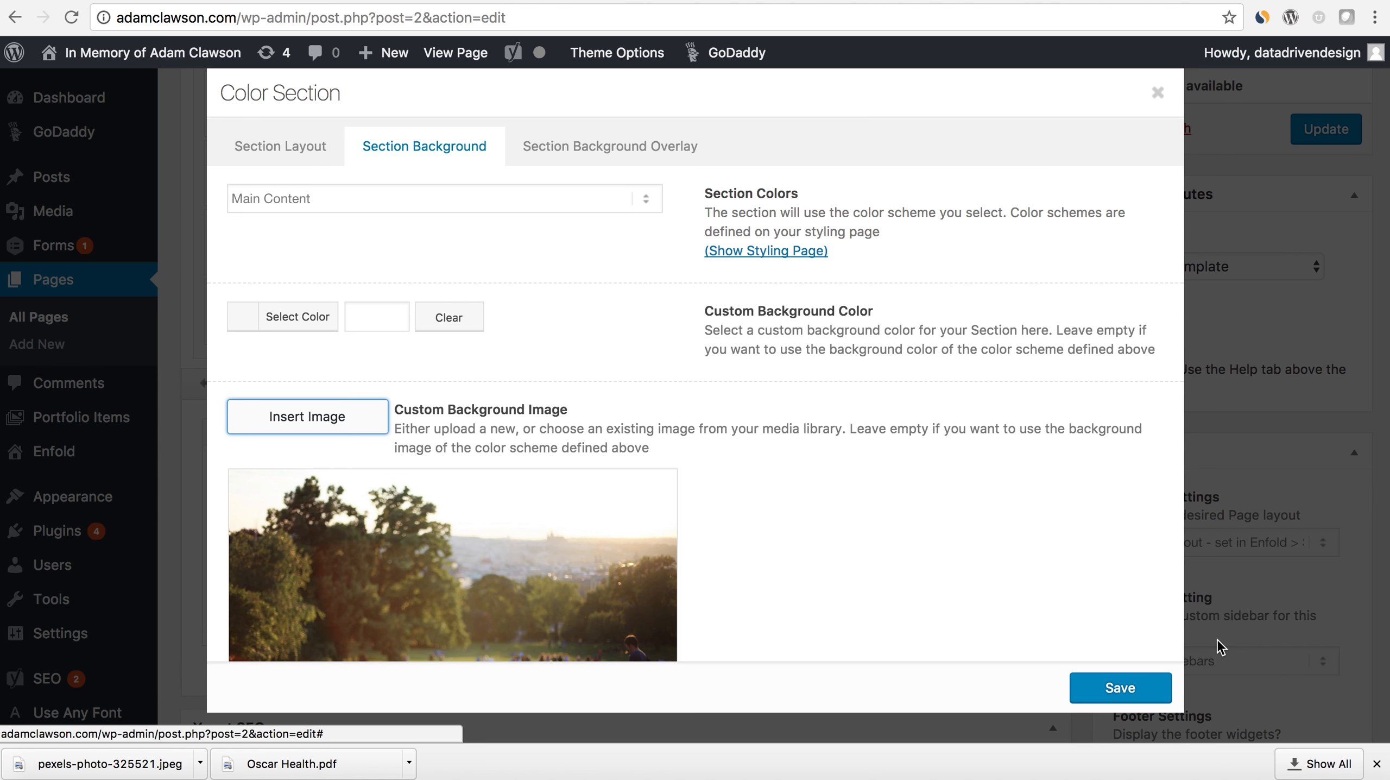
- Set the section's Background Repeat to "Stretch to fit (stretches image to cover the element)" and save the Color Section
scroll(1057, 540, "down", 10)
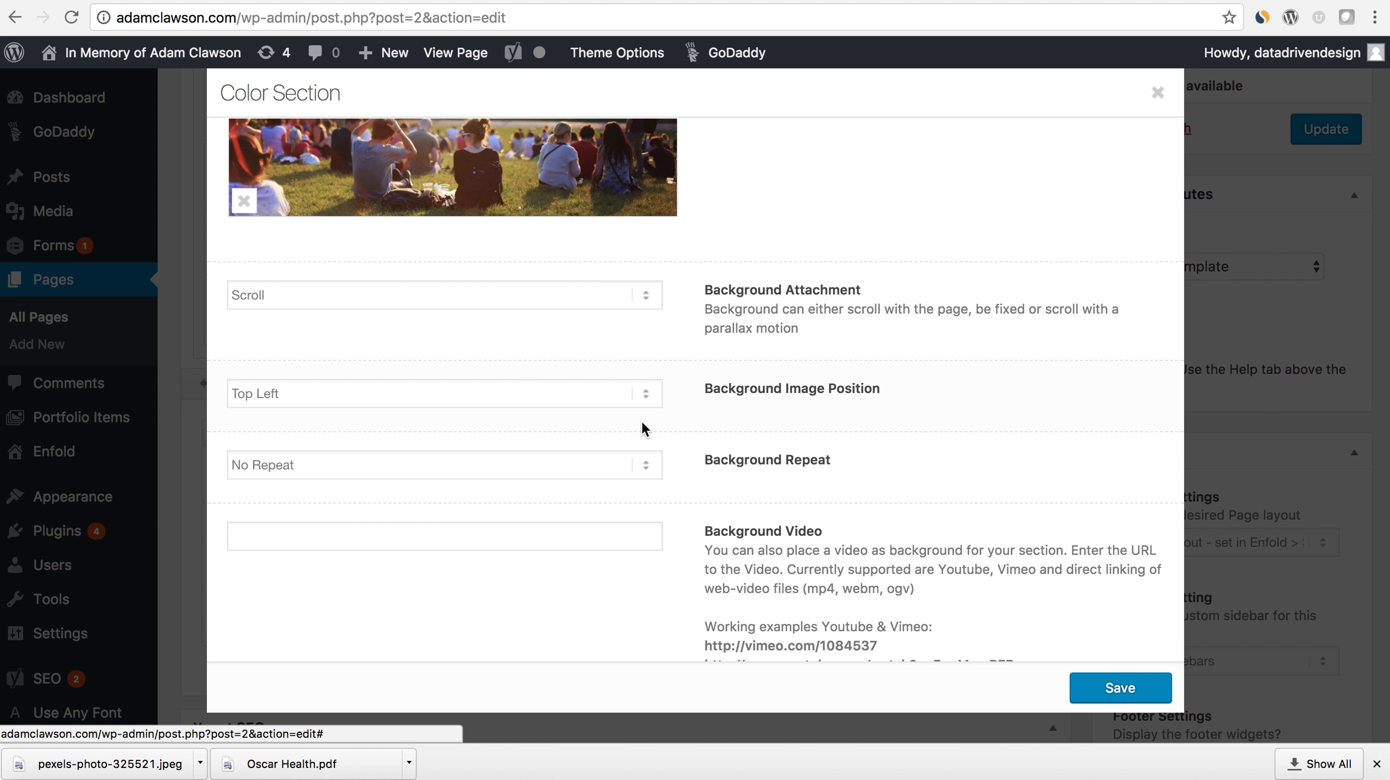
left_click(654, 460)
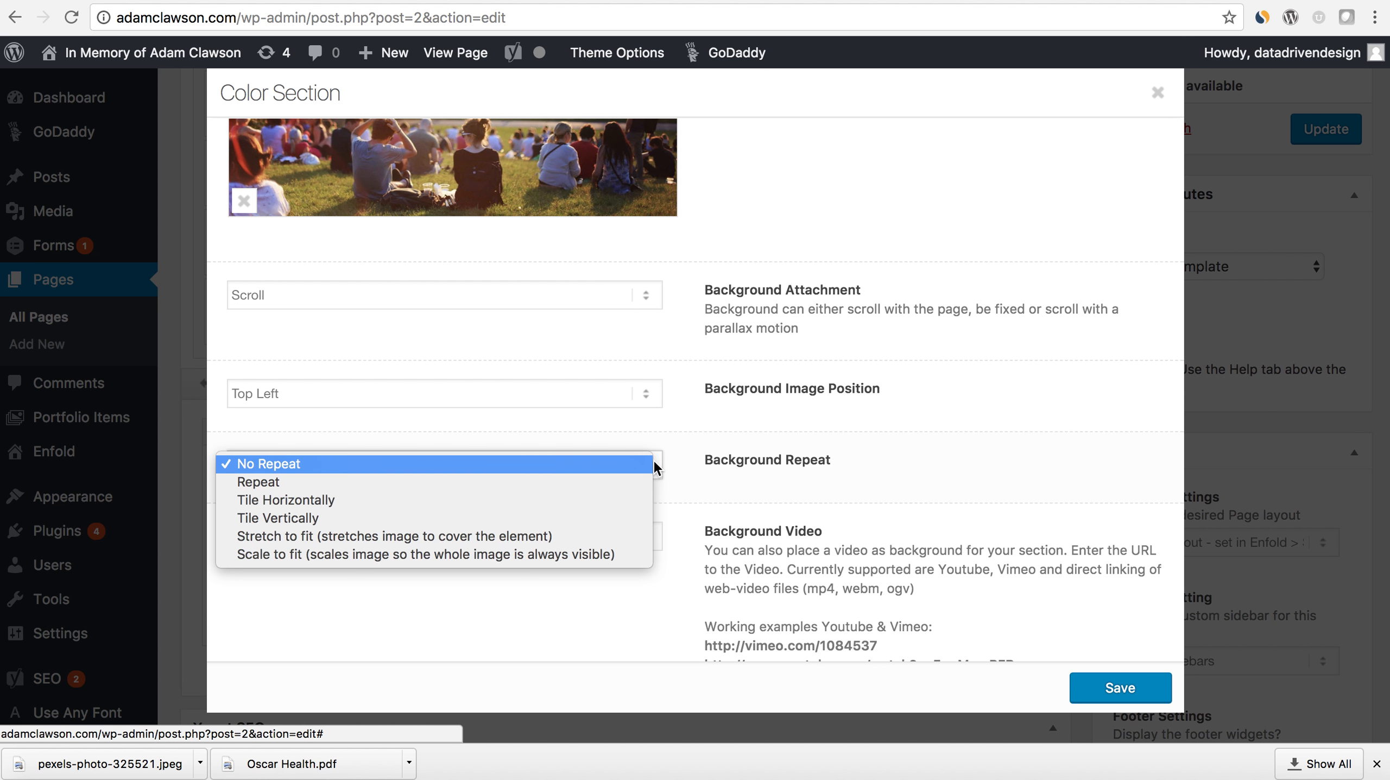
left_click(641, 535)
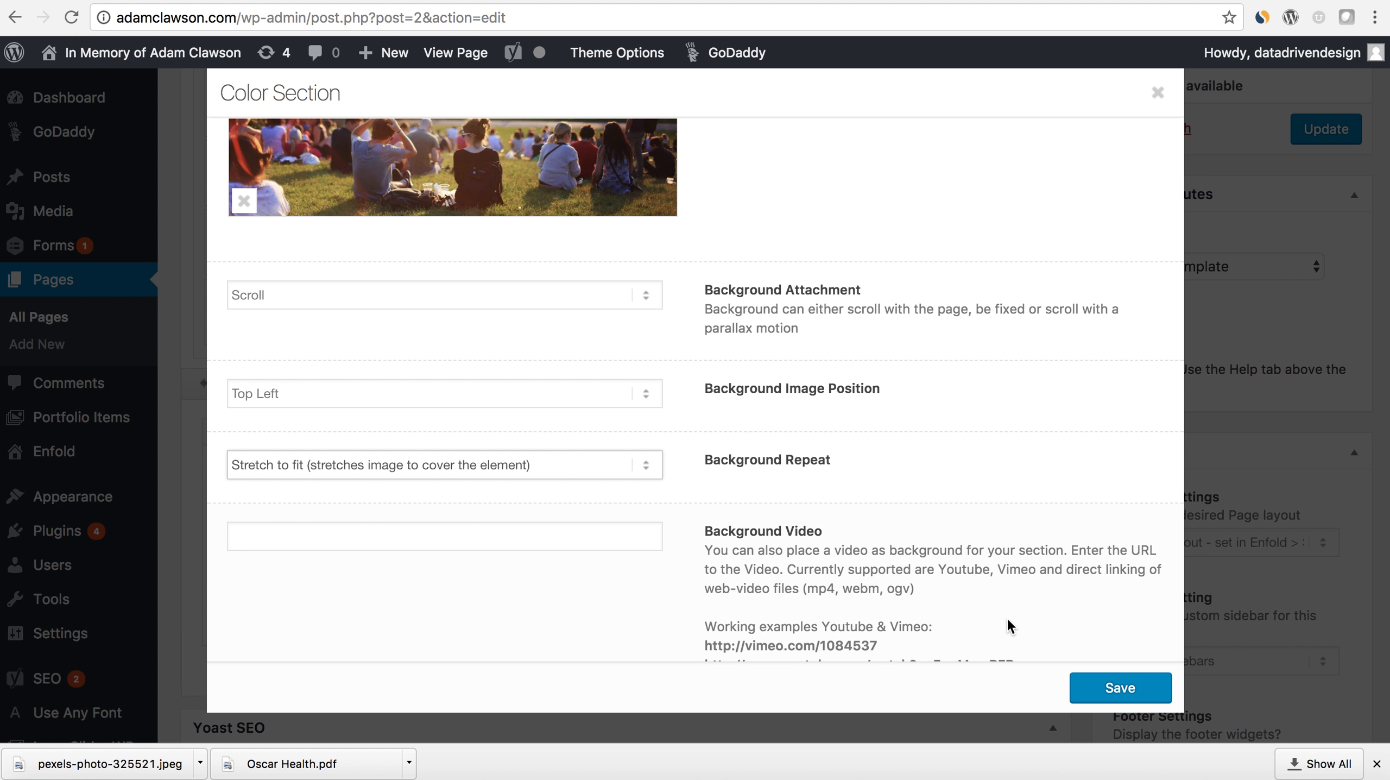
left_click(1109, 688)
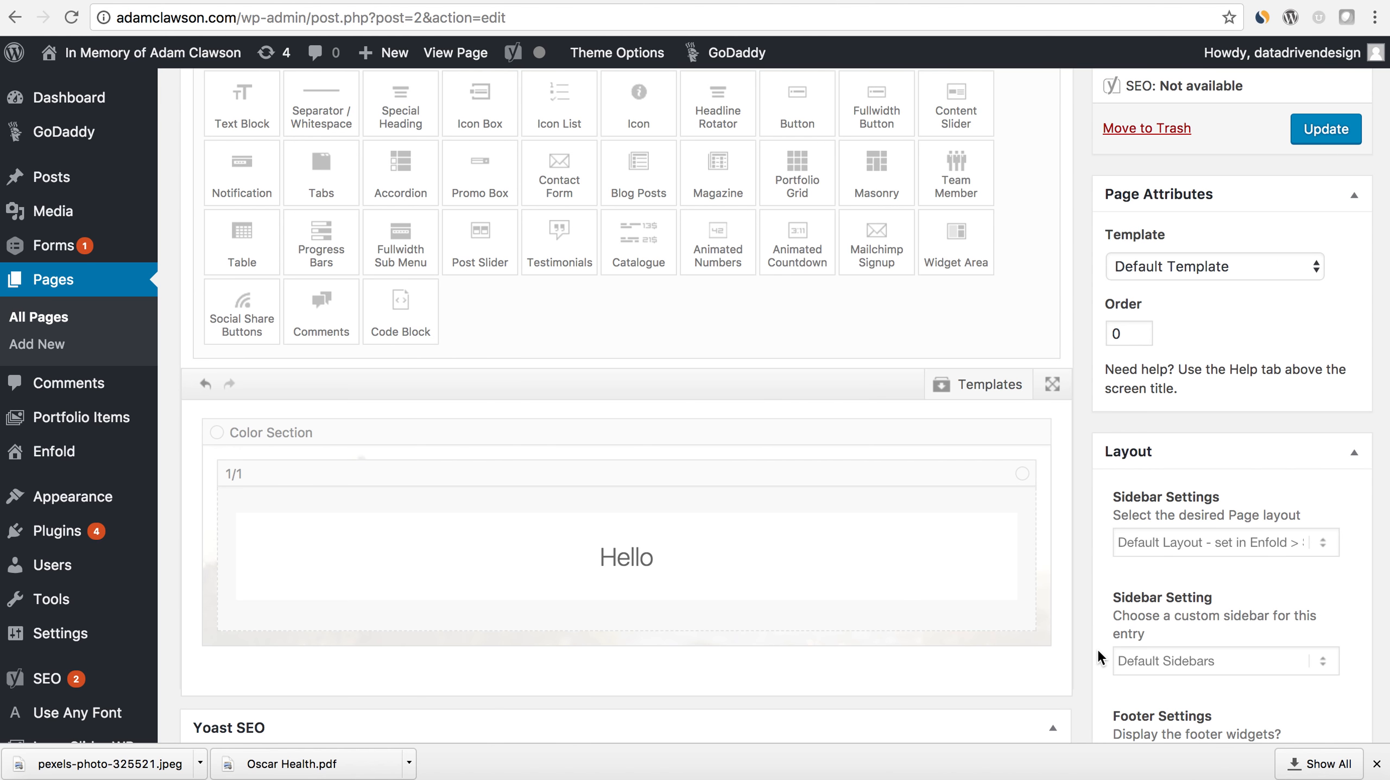
- Set the Color Section's minimum height to "Custom height in pixel" and save the section
left_click(273, 434)
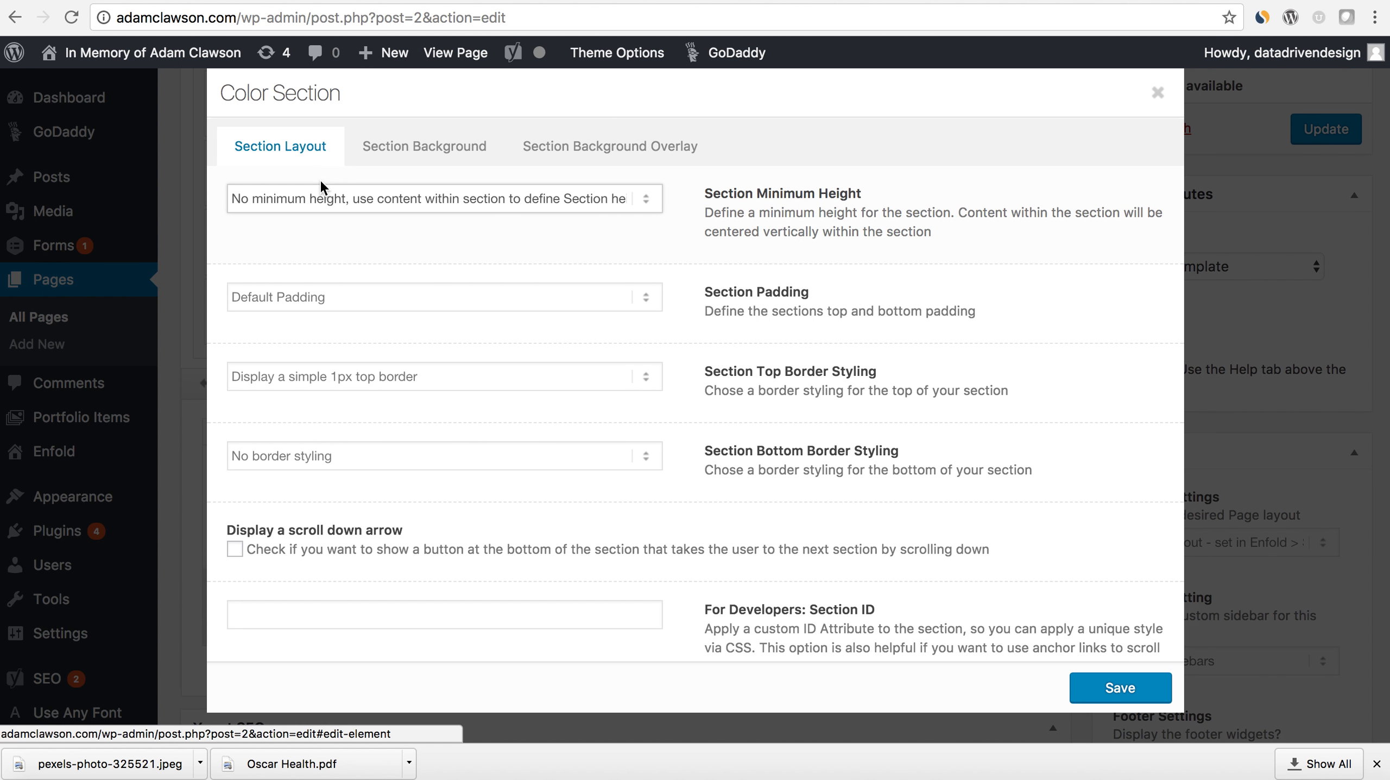
left_click(390, 150)
left_click(305, 152)
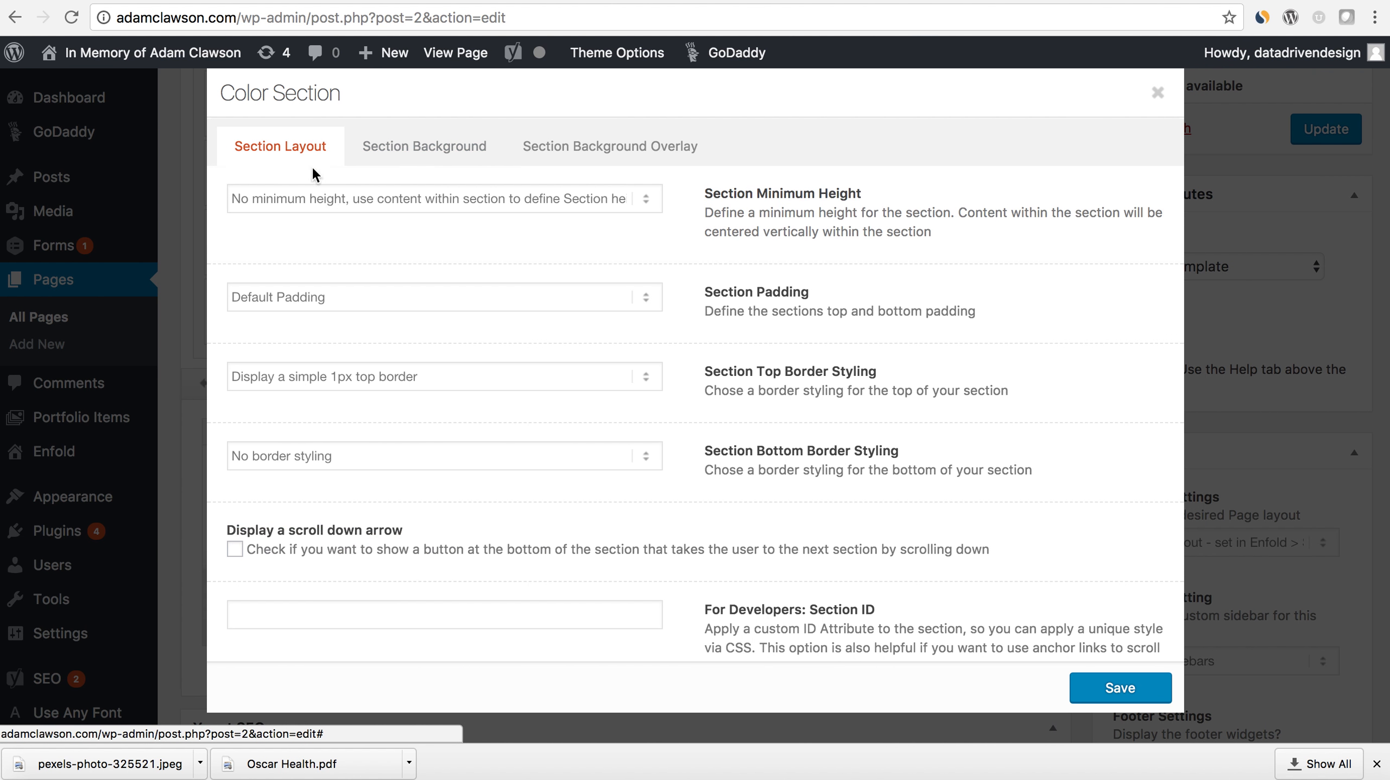
left_click(356, 199)
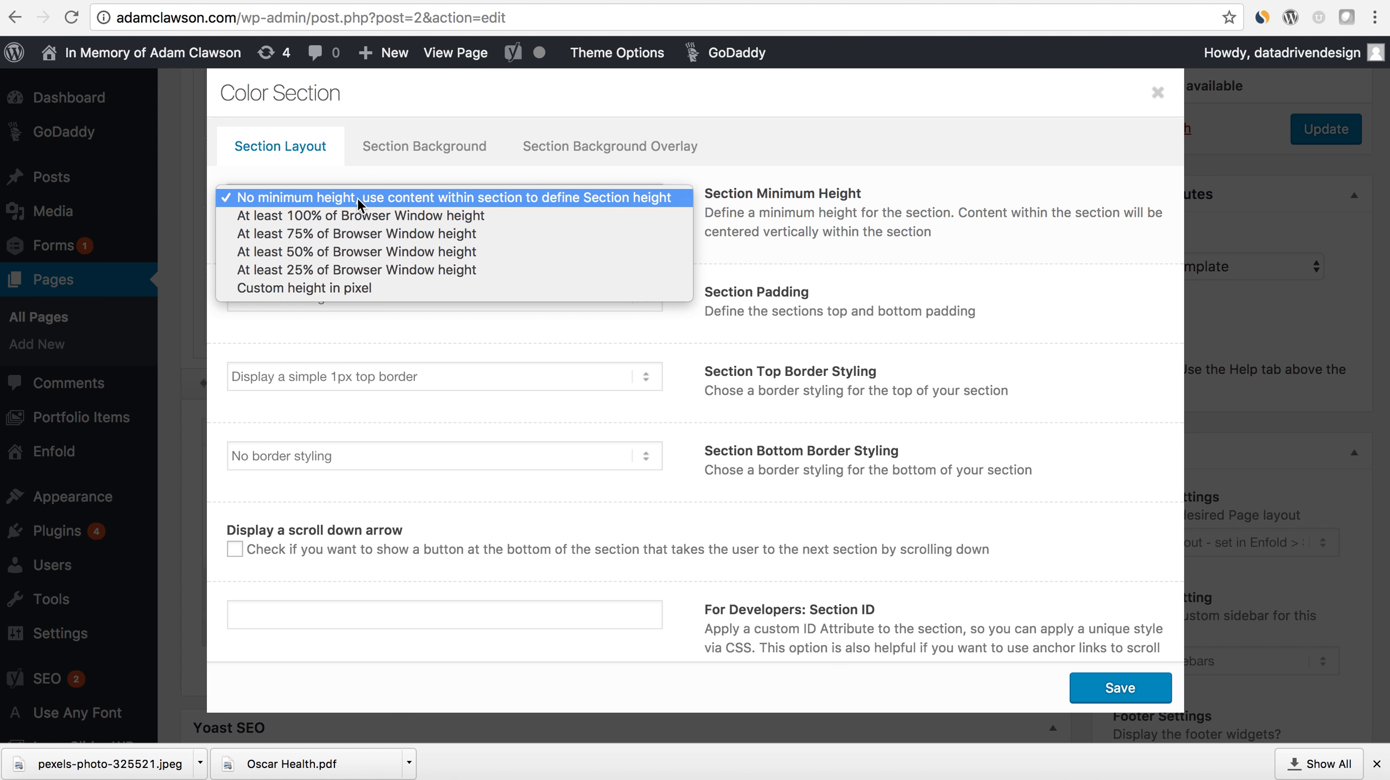
left_click(347, 287)
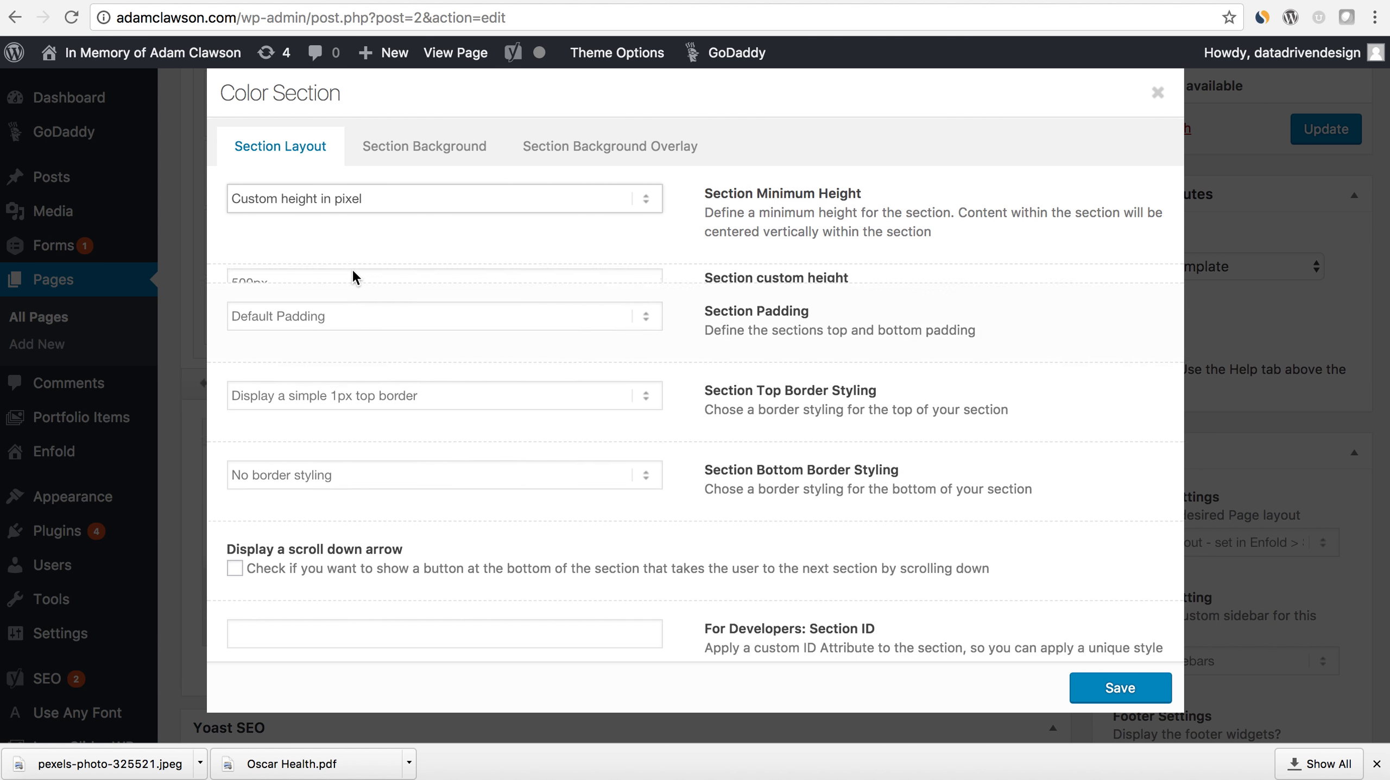
left_click(1120, 689)
- Update the Home page and view the photo section on the live site
scroll(1219, 641, "up", 3)
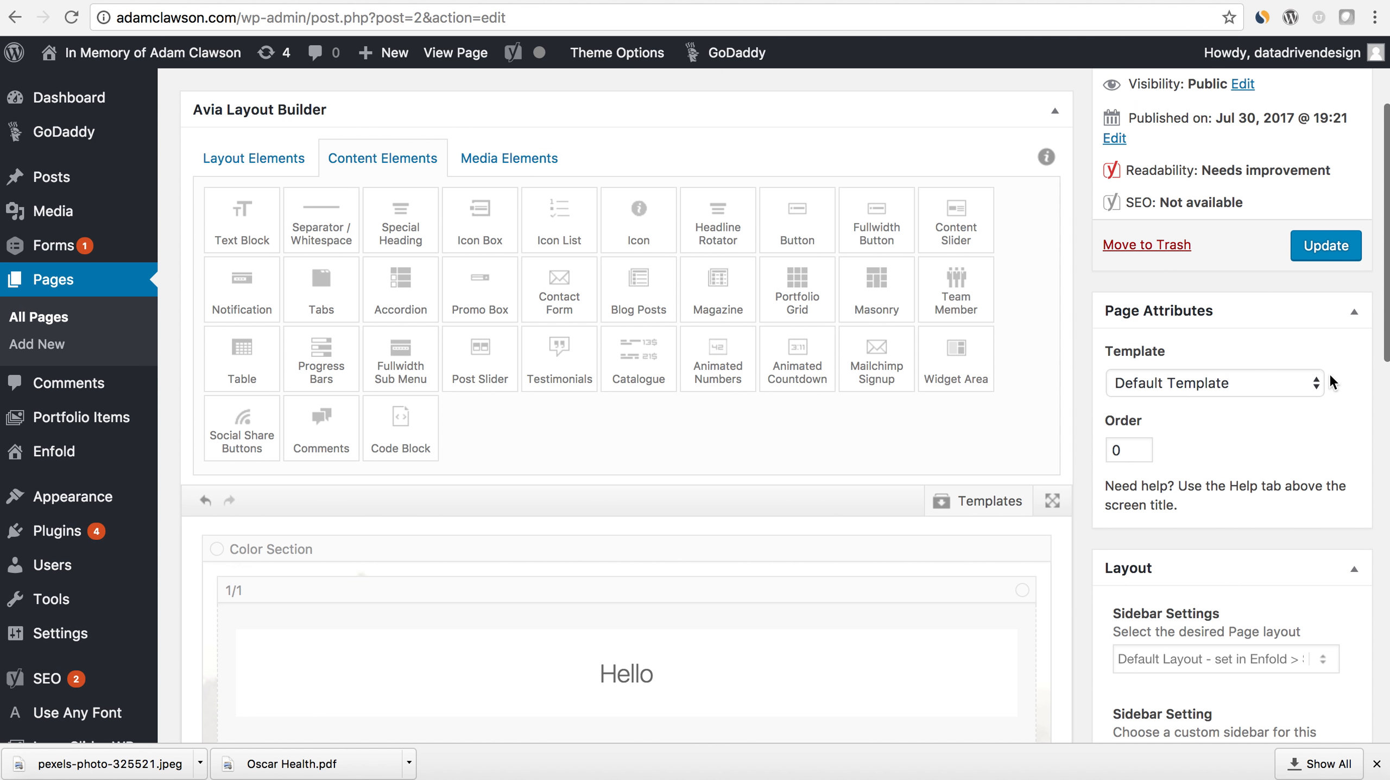
left_click(1330, 258)
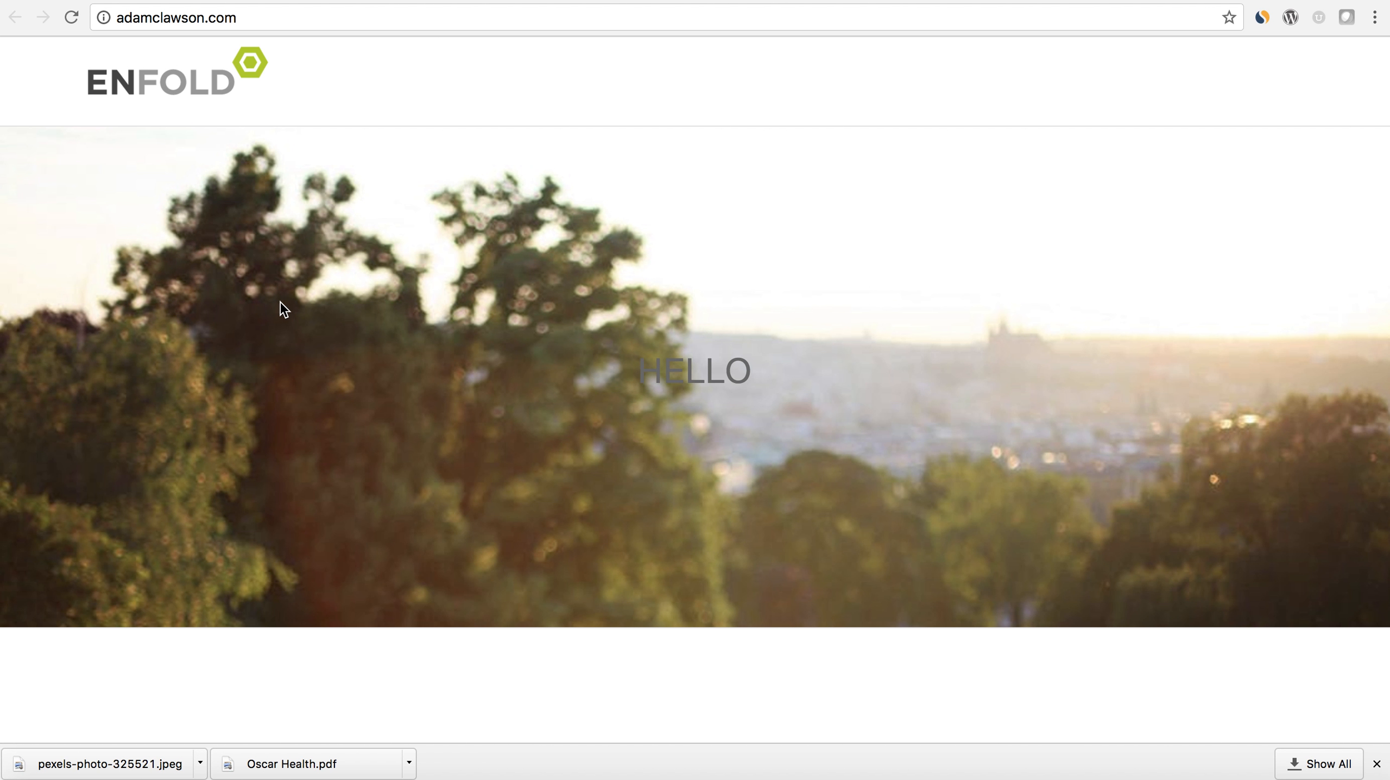
scroll(563, 389, "down", 1)
scroll(563, 389, "up", 1)
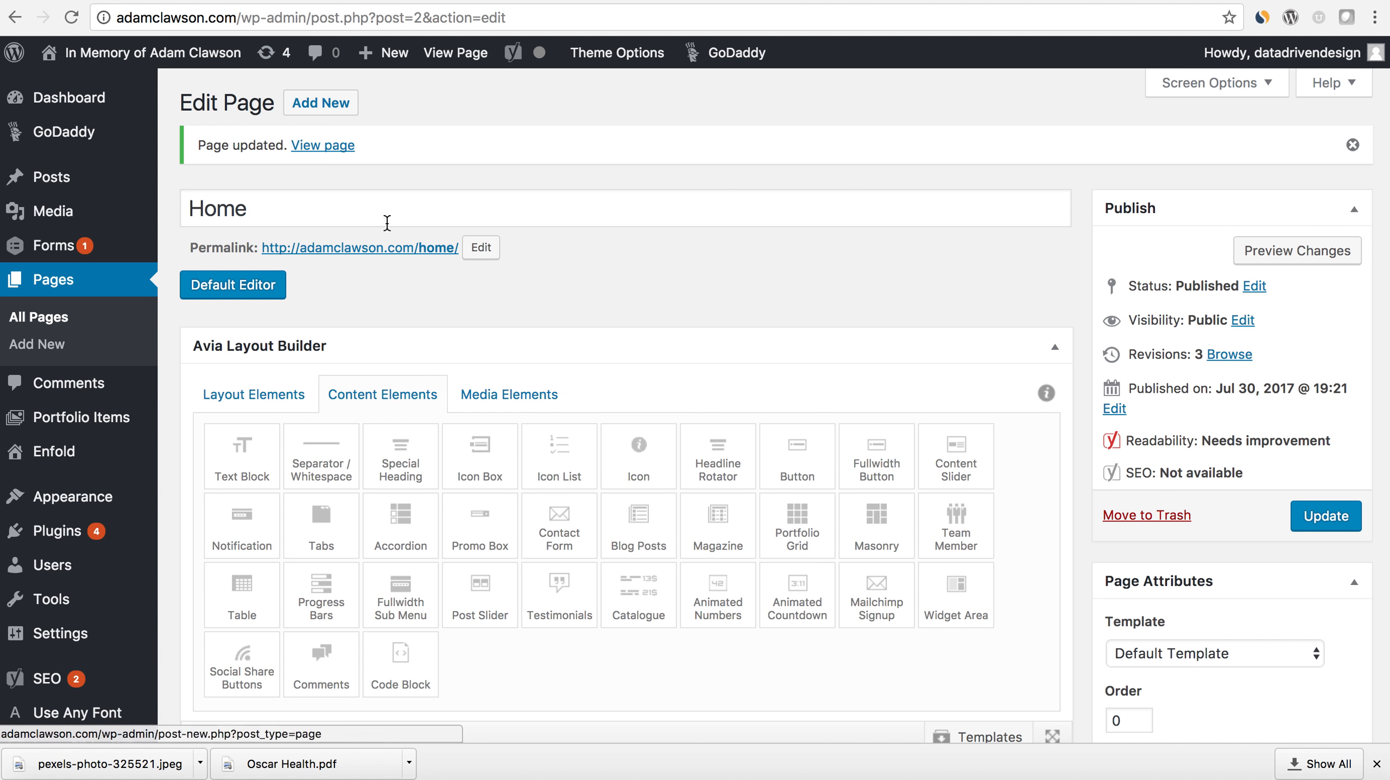
- Return to the page editor and set the Color Section's custom height to 800px
scroll(421, 260, "down", 10)
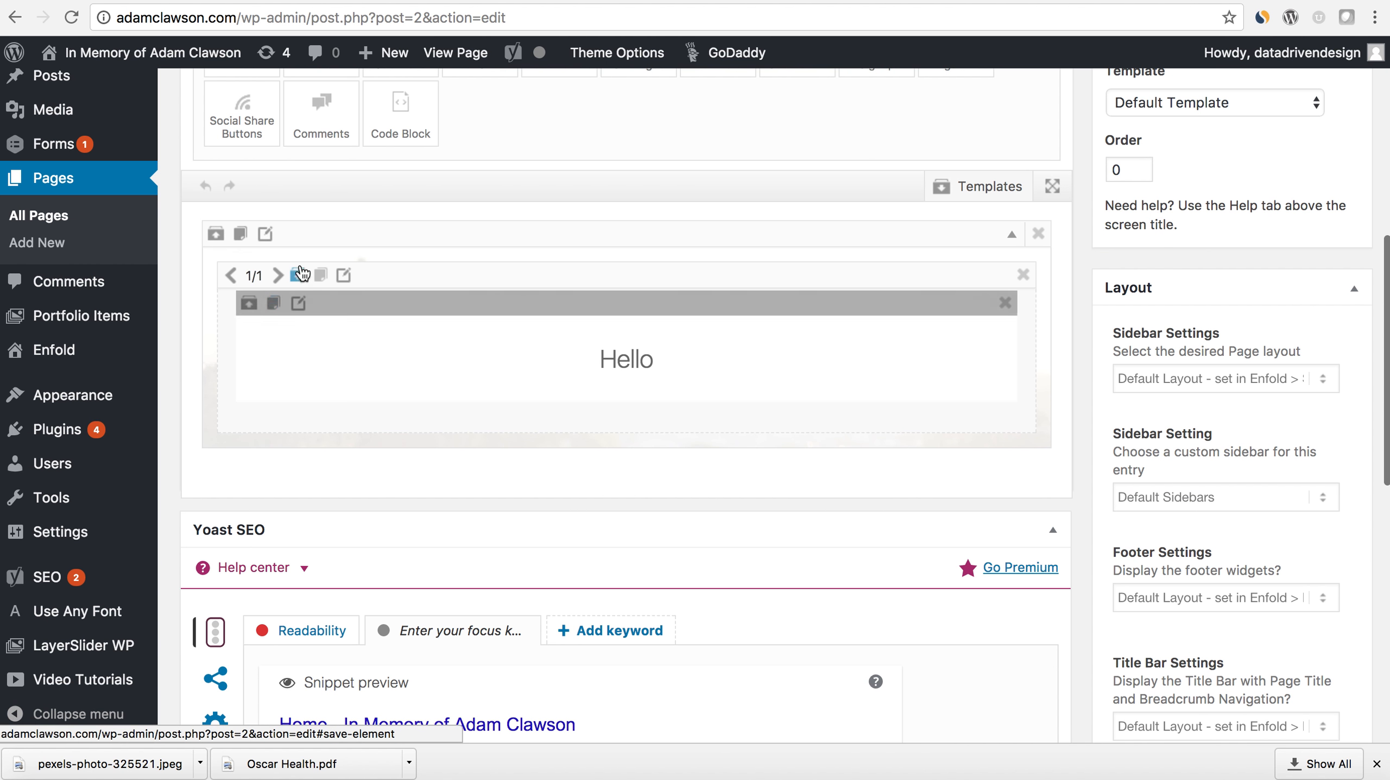
left_click(266, 233)
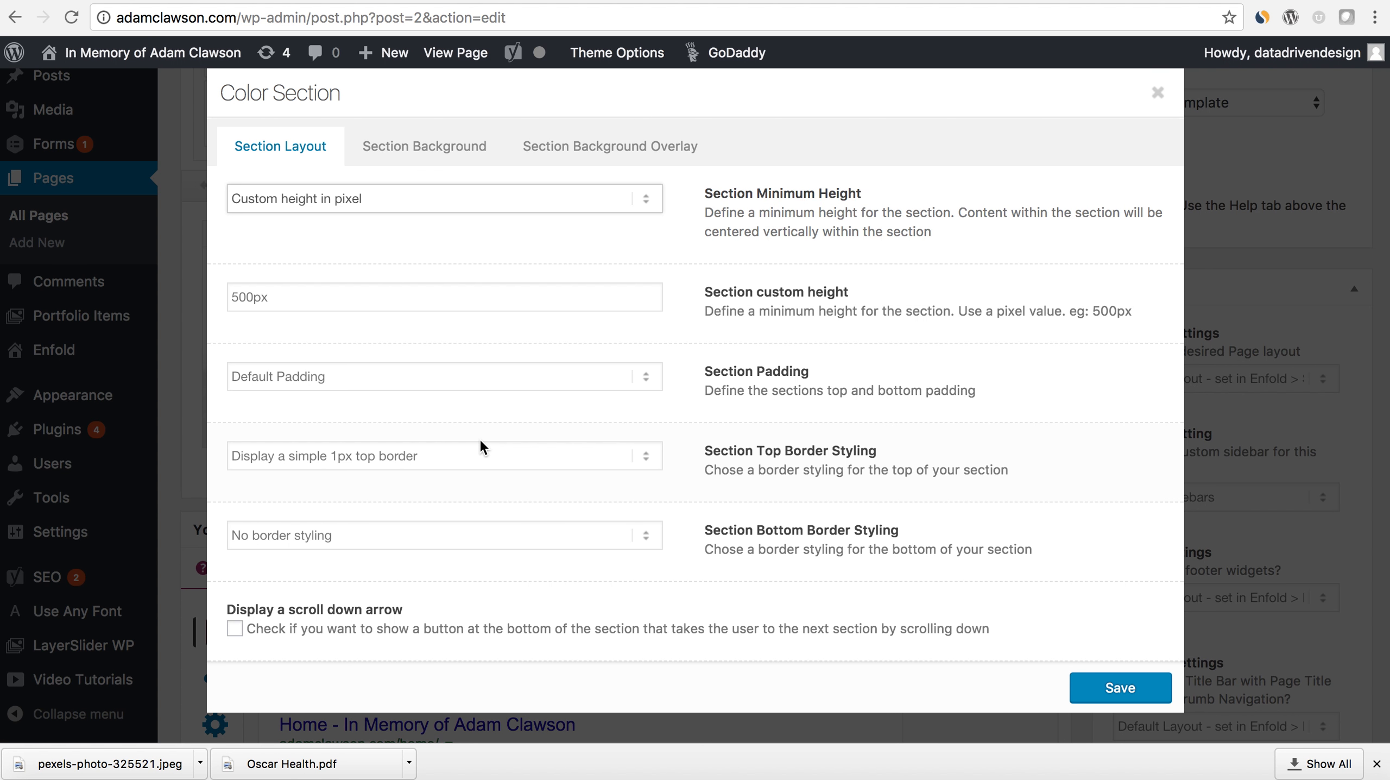
left_click(237, 299)
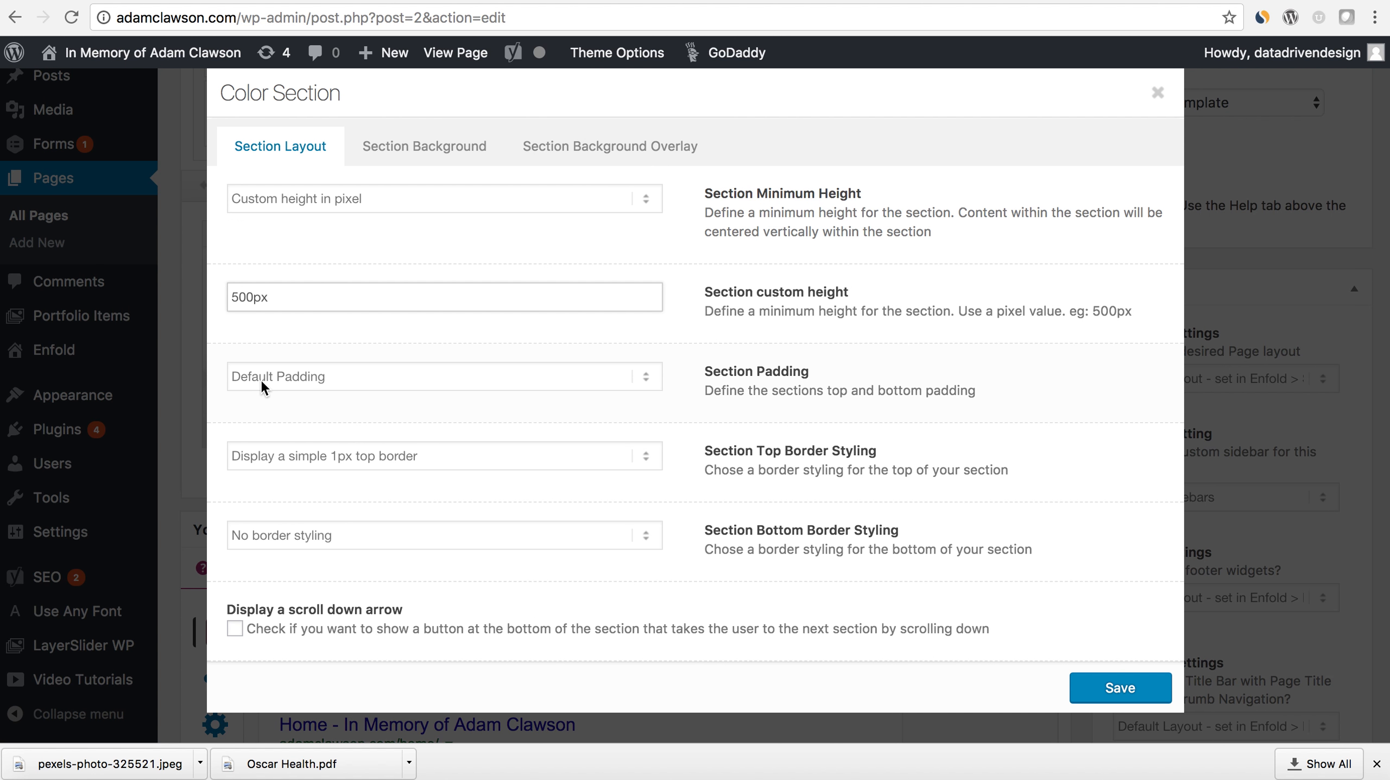
scroll(487, 422, "down", 3)
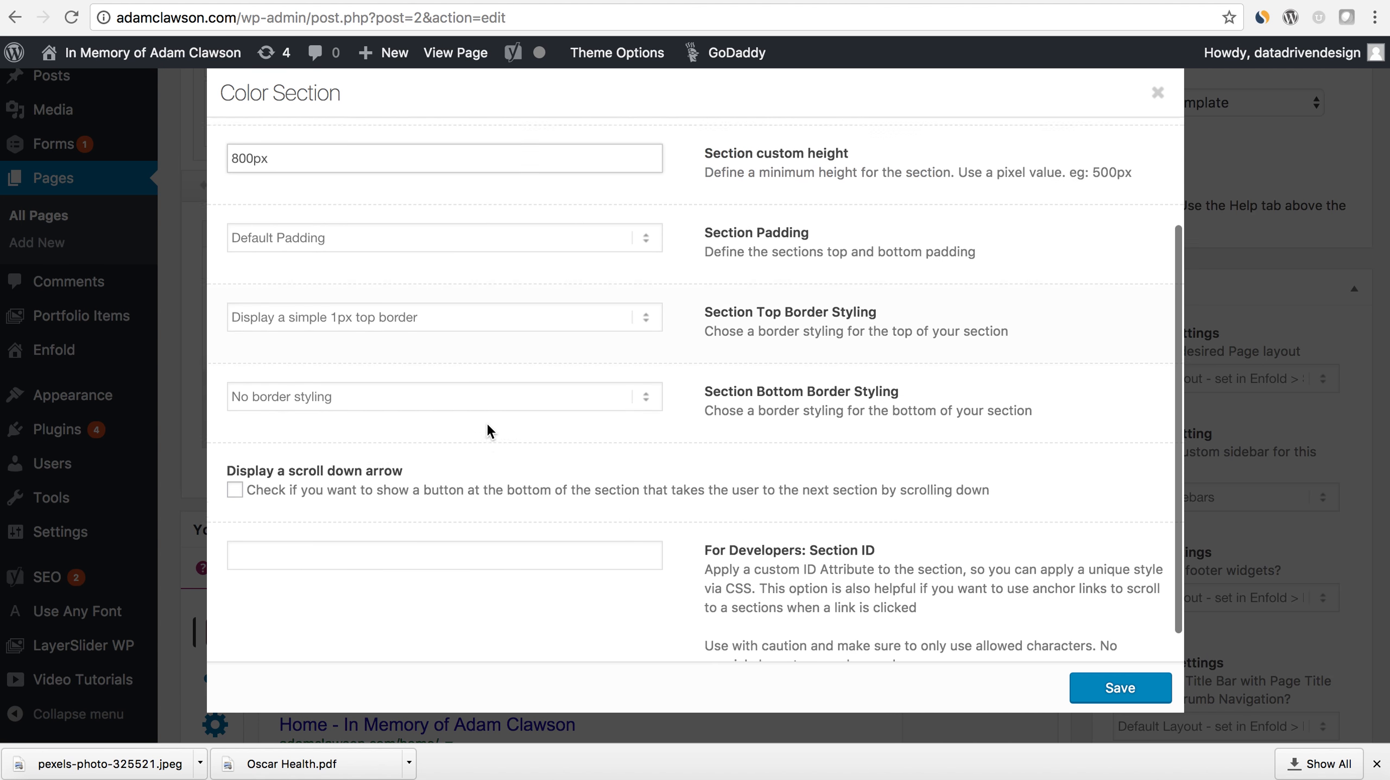
scroll(487, 421, "up", 3)
- Set the section's Background Image Position to Center Center and save the Color Section
left_click(424, 170)
scroll(506, 347, "down", 6)
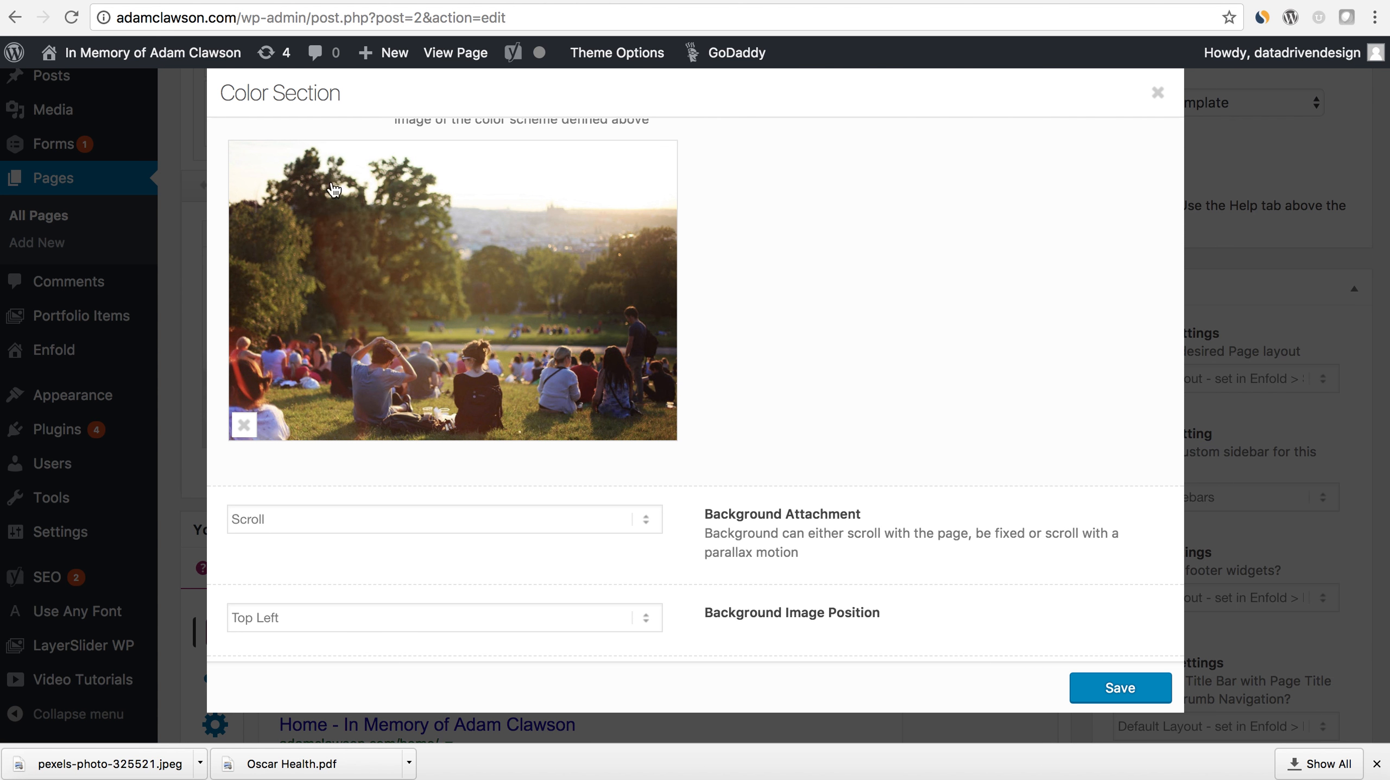
scroll(361, 236, "down", 2)
left_click(646, 506)
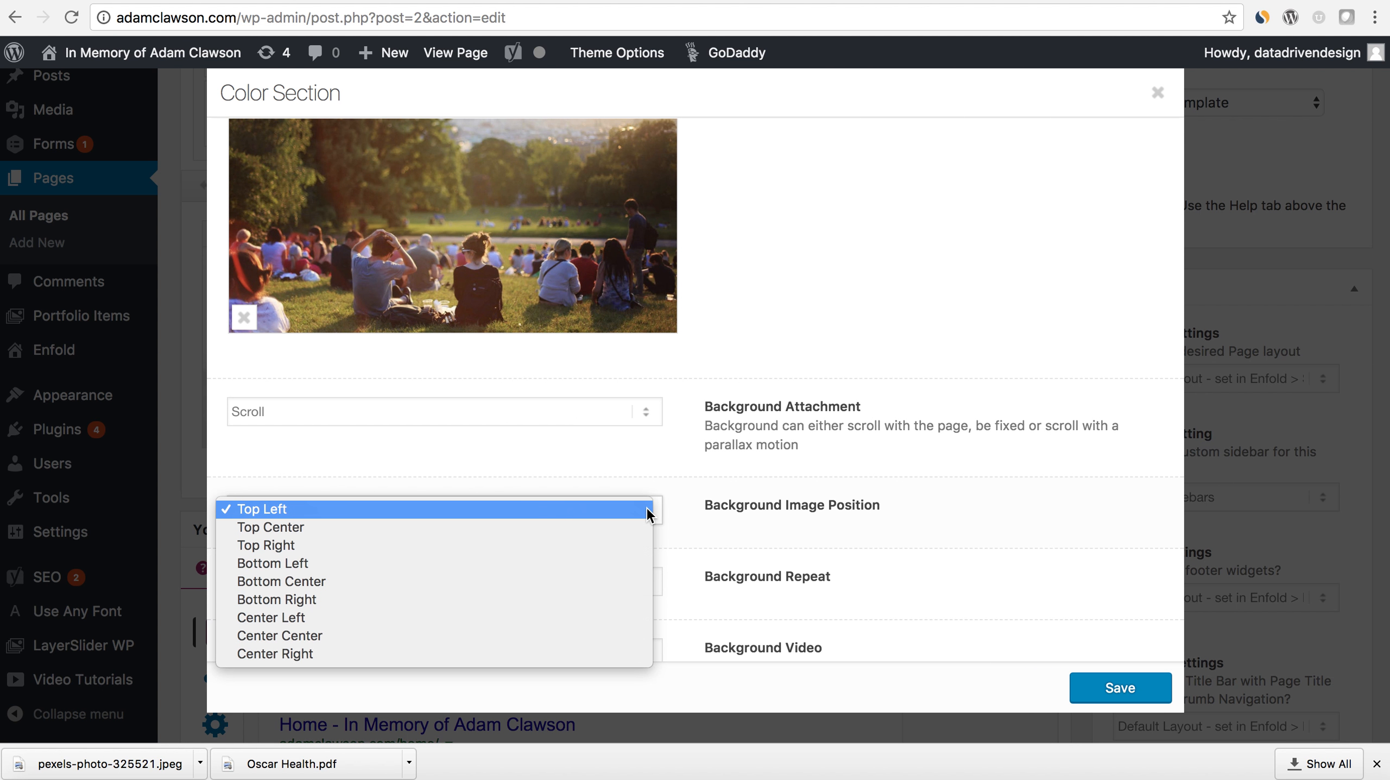
left_click(621, 635)
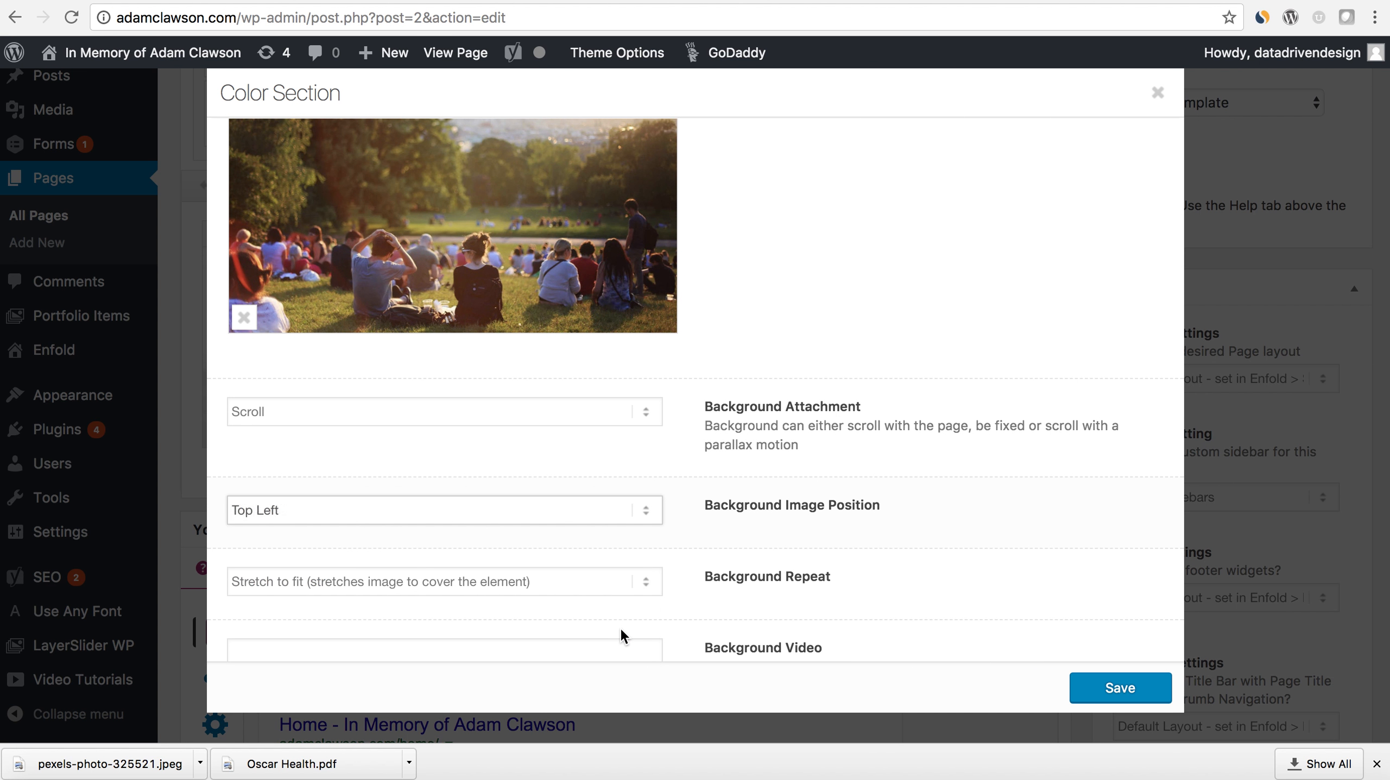
left_click(1117, 684)
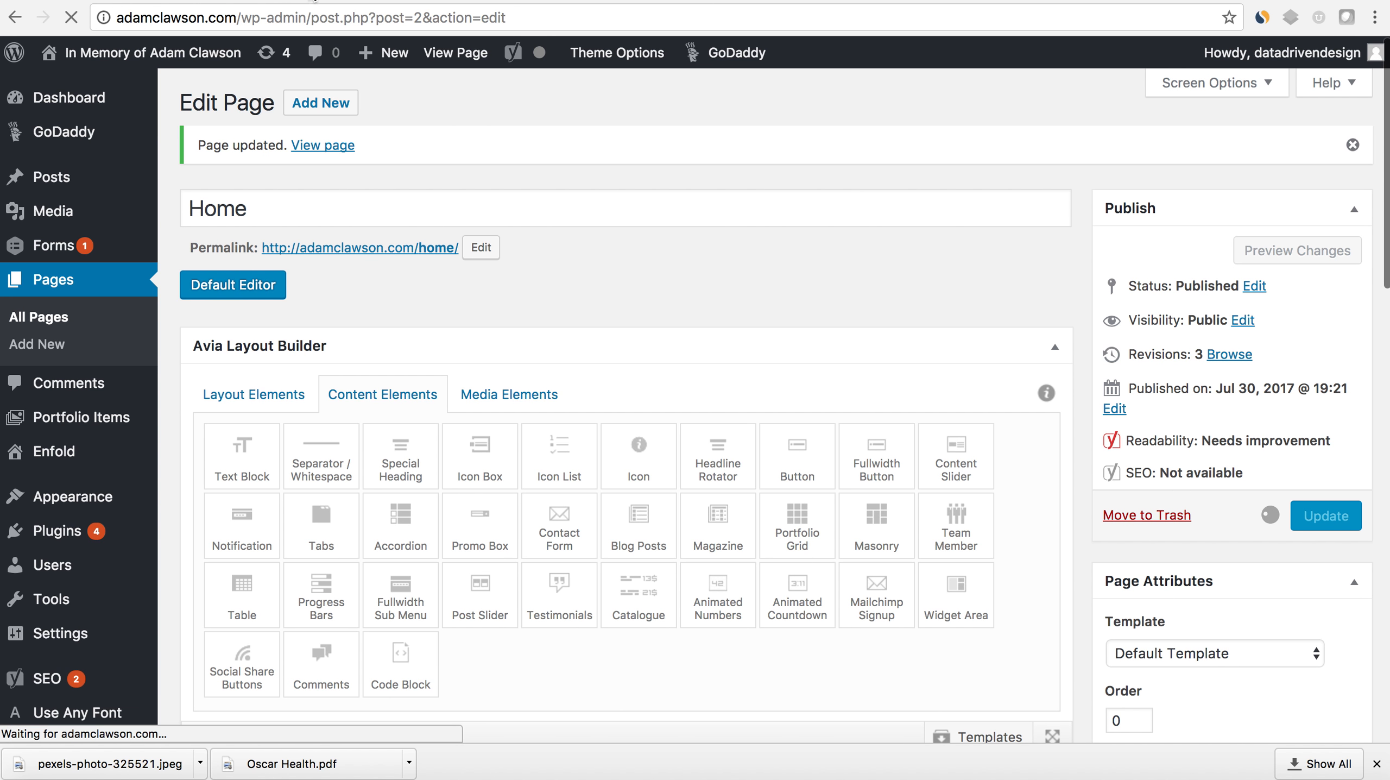
- Reload the live home page and examine how the photo section and its heading look over the full height
left_click(74, 54)
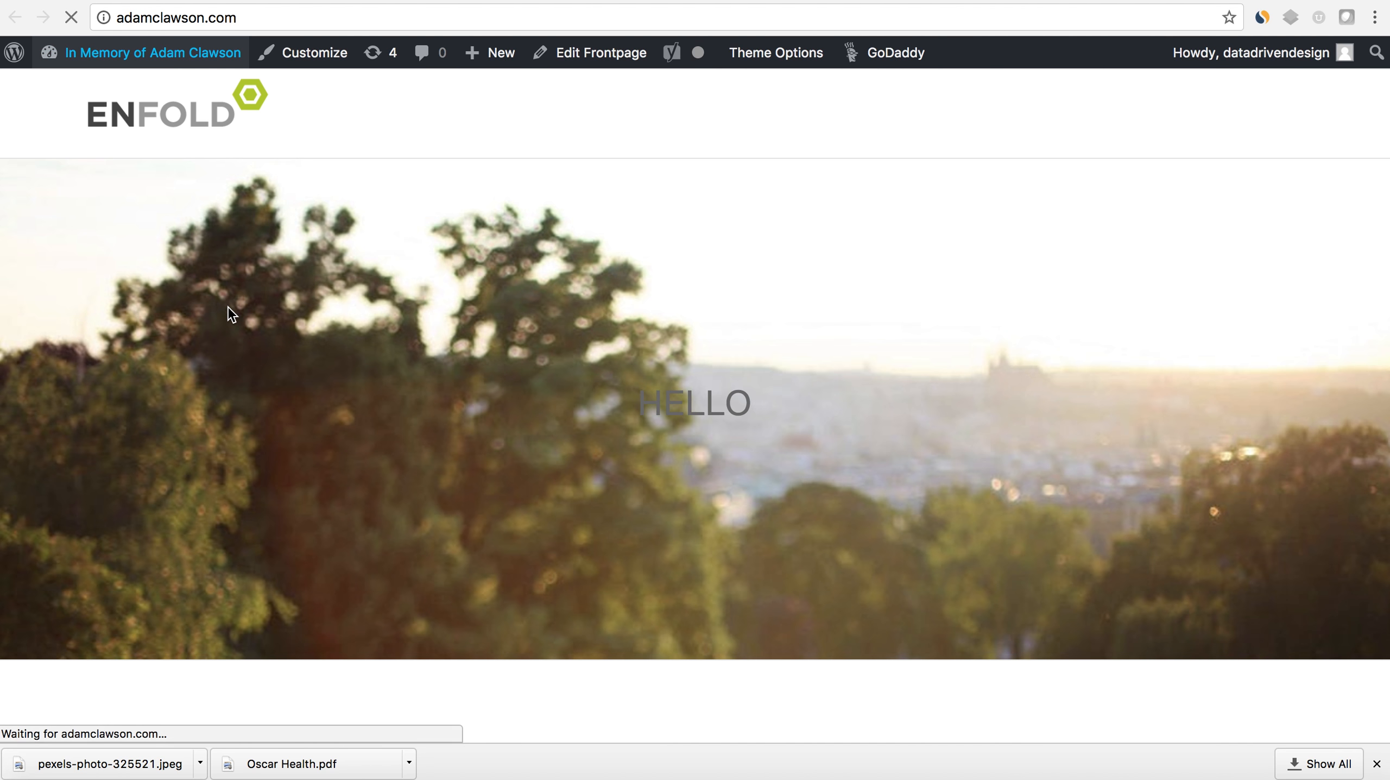
scroll(453, 366, "down", 4)
scroll(453, 366, "up", 2)
scroll(453, 367, "up", 2)
scroll(453, 367, "down", 2)
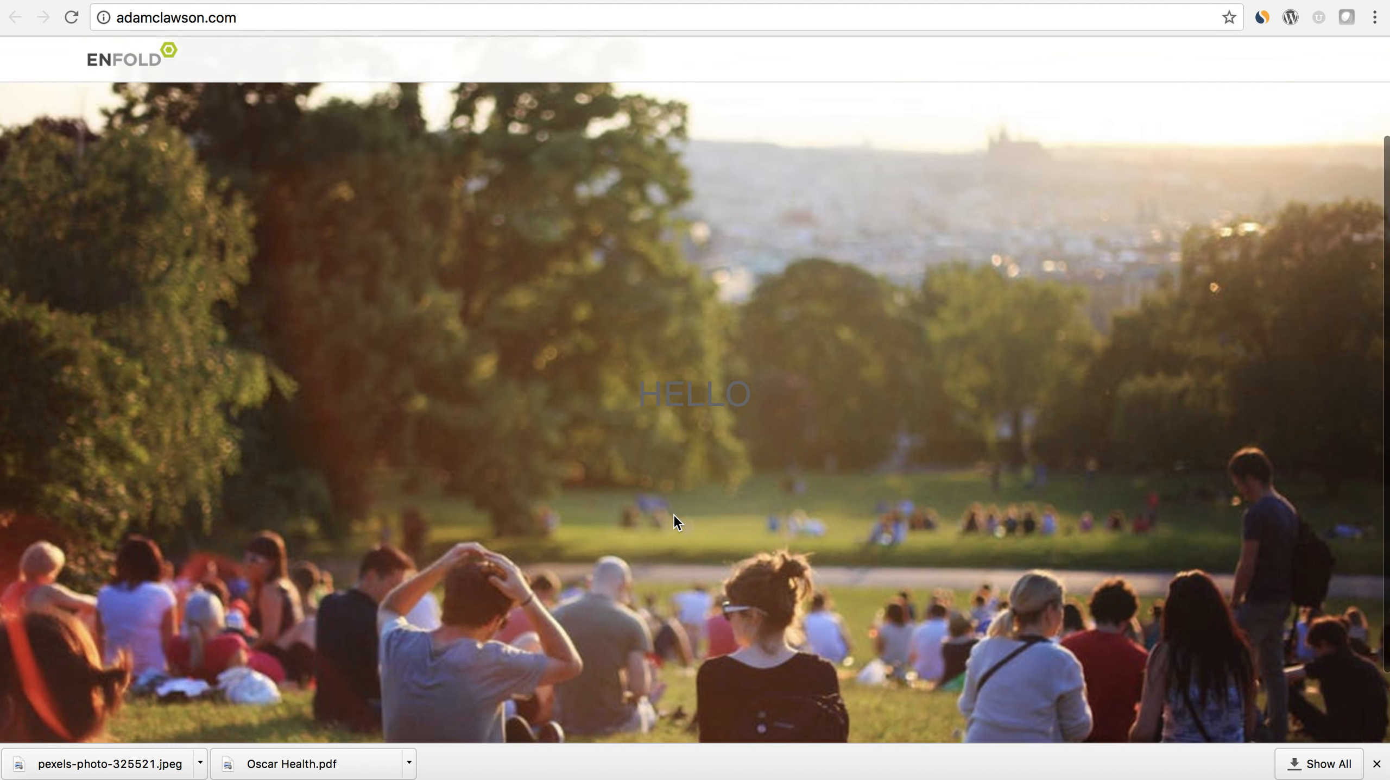
scroll(677, 519, "up", 2)
scroll(678, 500, "down", 3)
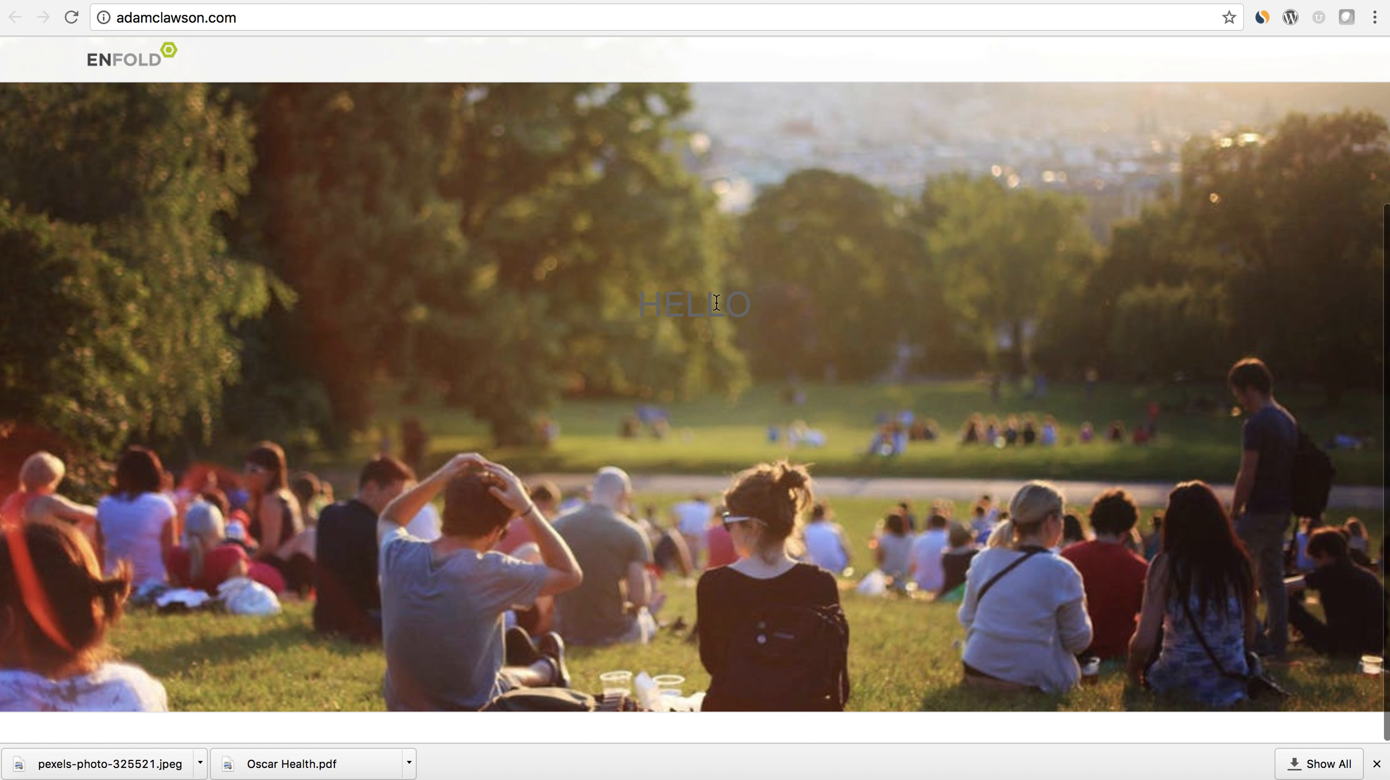
scroll(749, 441, "up", 3)
scroll(749, 441, "down", 3)
scroll(315, 163, "up", 3)
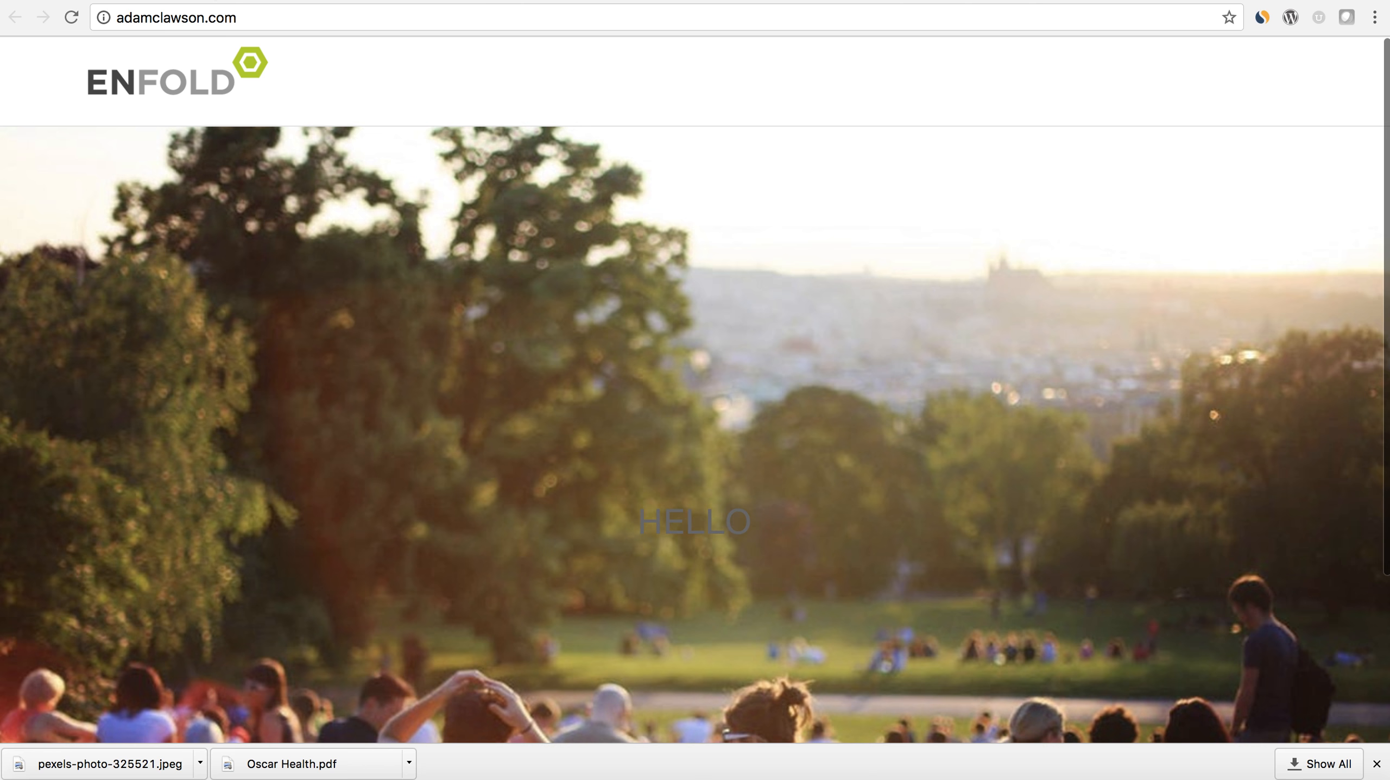
- Return to the page editor and delete the Color Section with its heading from the layout
left_click(220, 1)
scroll(595, 385, "down", 5)
mouse_move(354, 367)
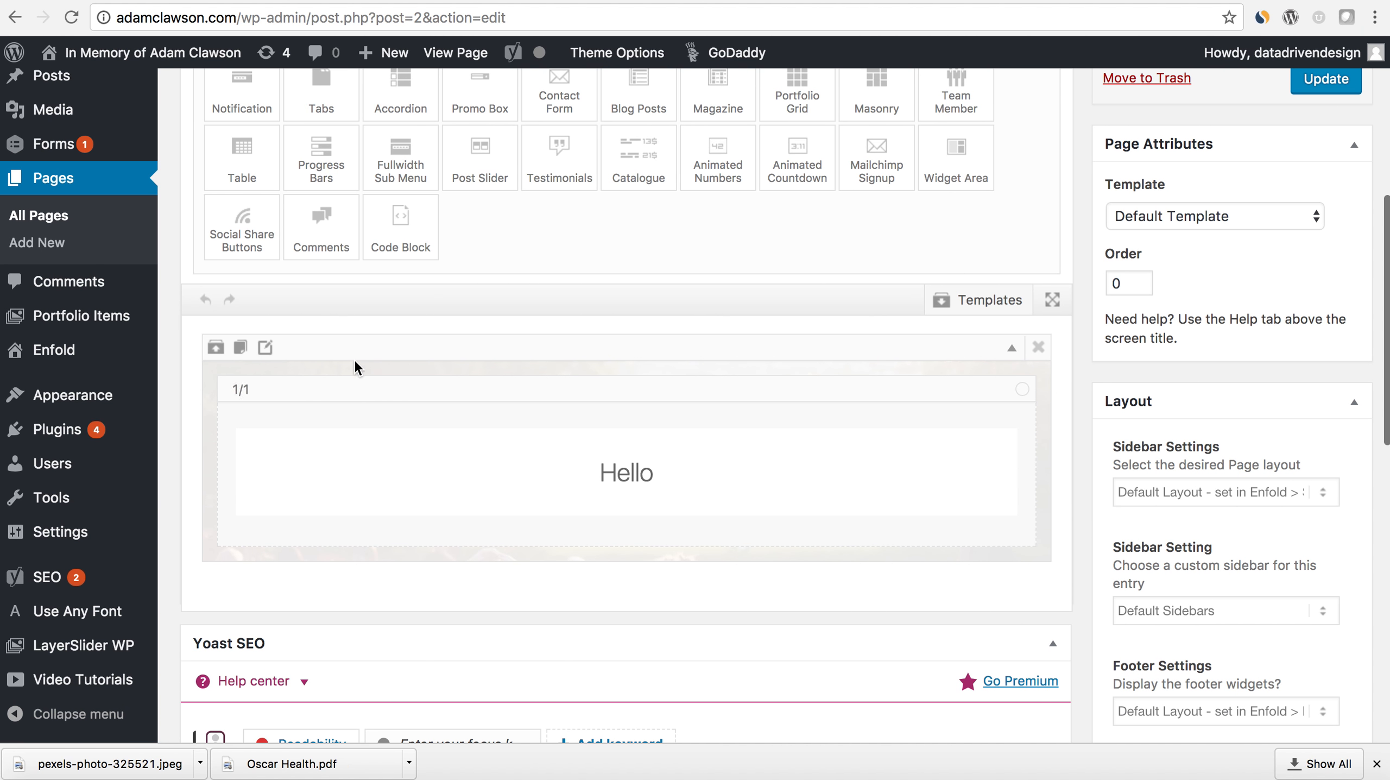
left_click(1046, 349)
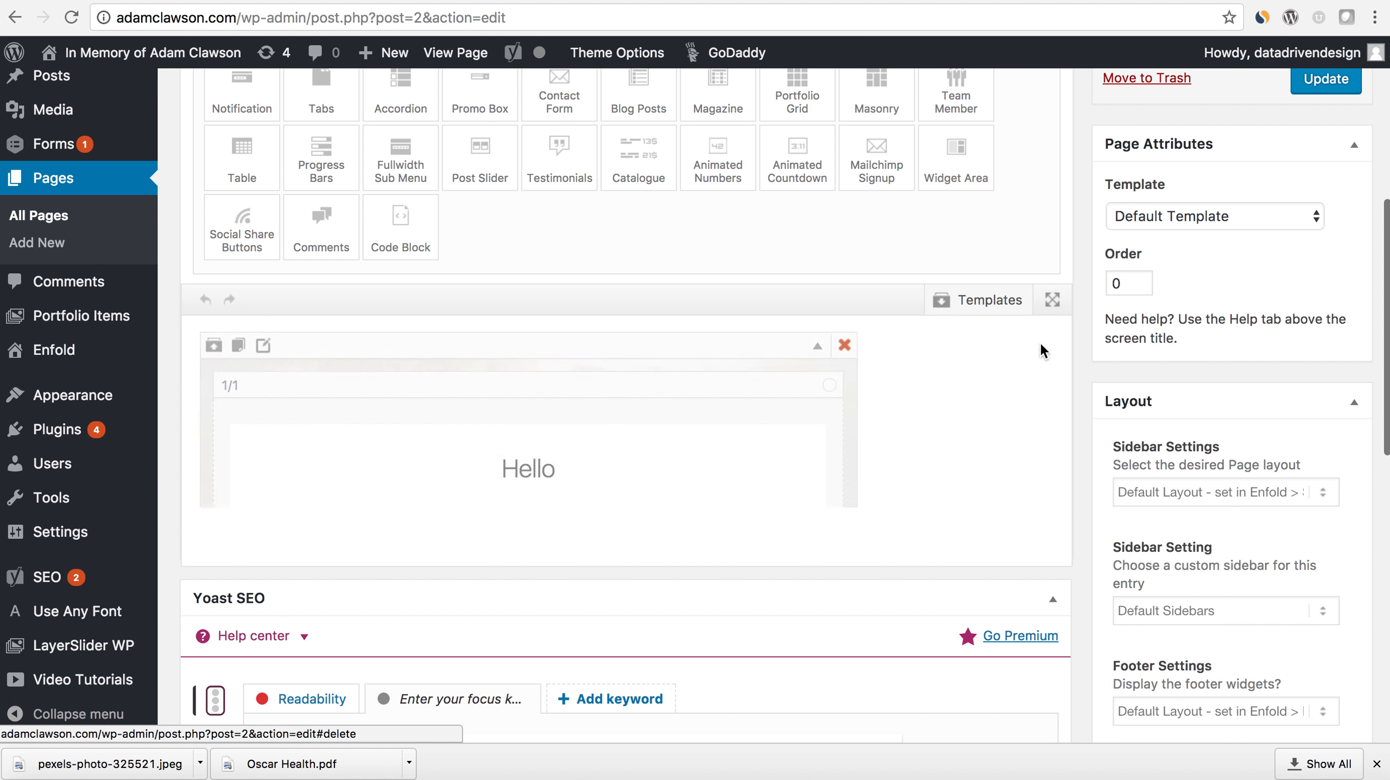
- Add a Fullwidth Easy Slider media element to the empty page layout
scroll(932, 381, "up", 3)
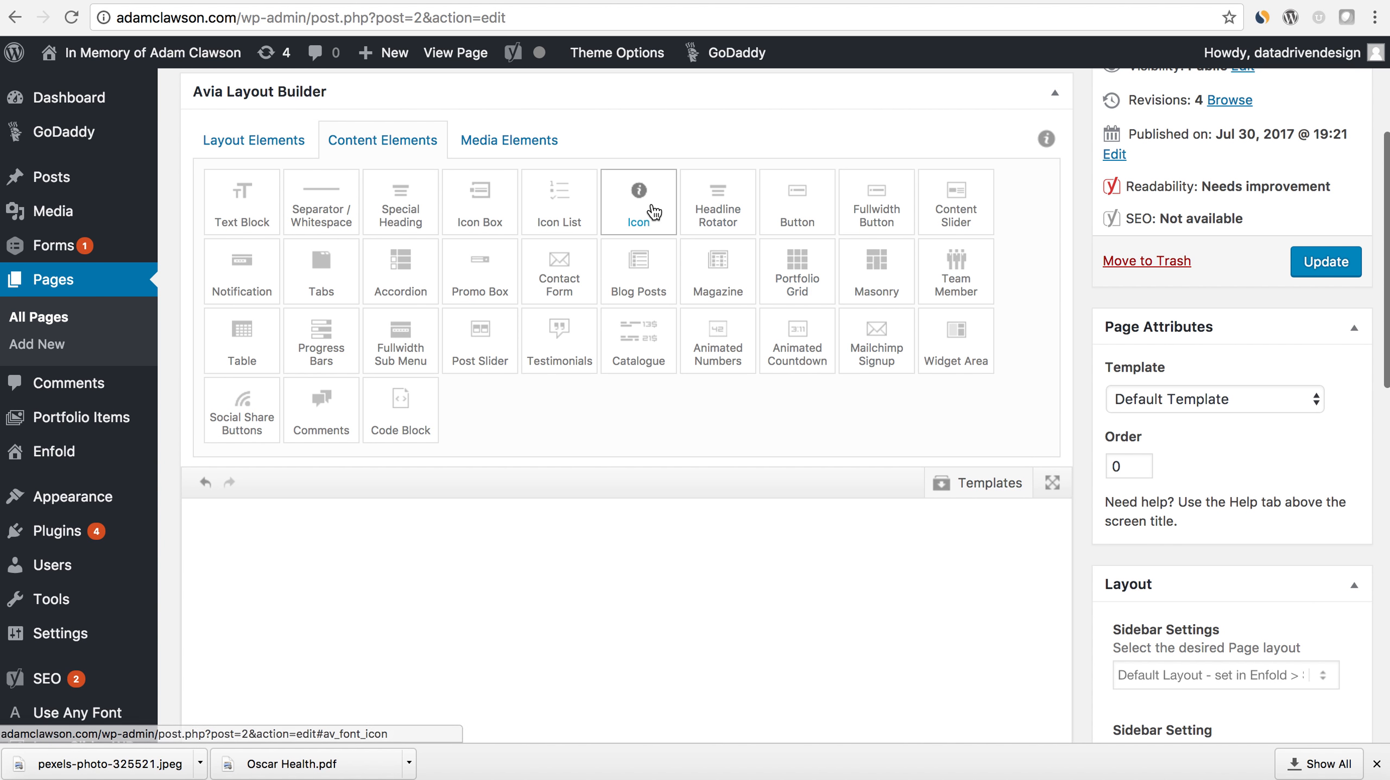
left_click(546, 142)
left_click(568, 200)
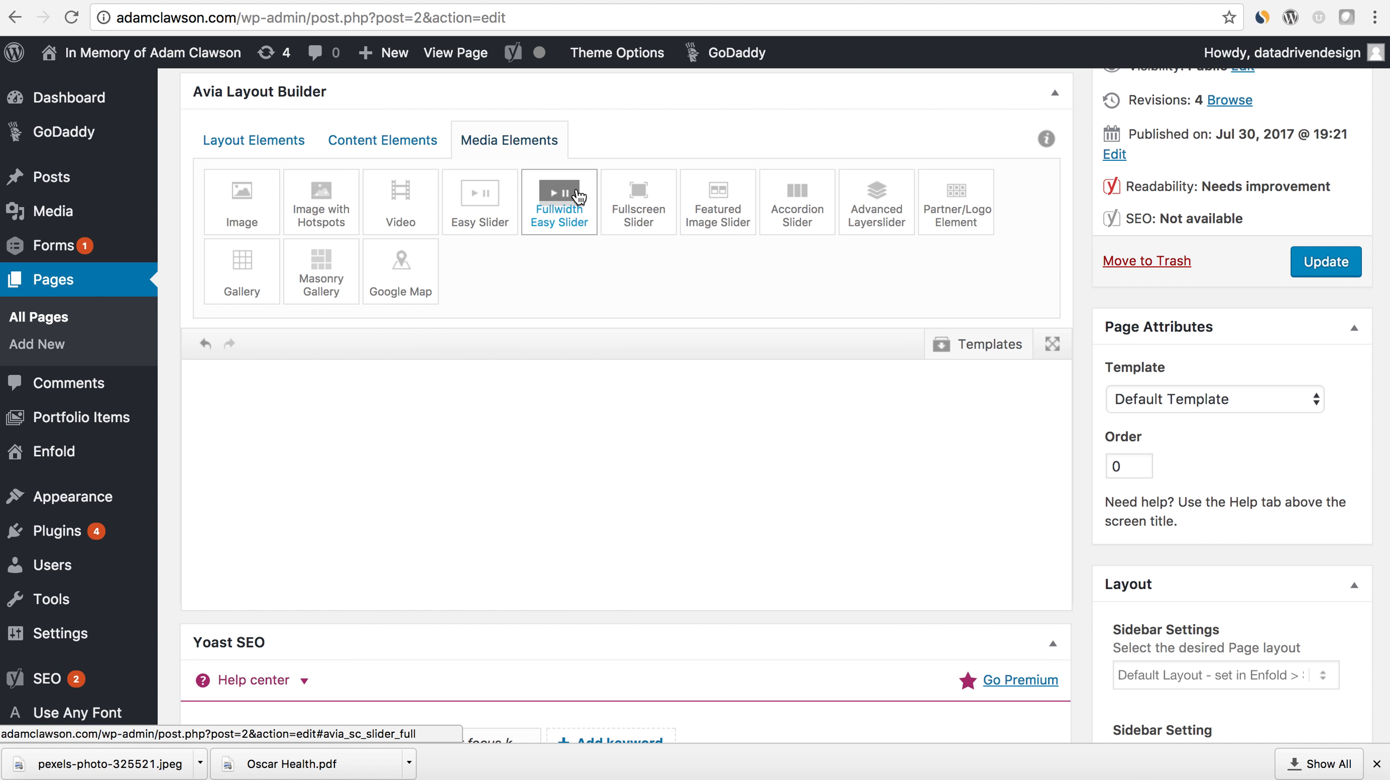
- Add a single image slide with the park photo from the Media Library to the Fullwidth Easy Slider and save it
left_click(265, 367)
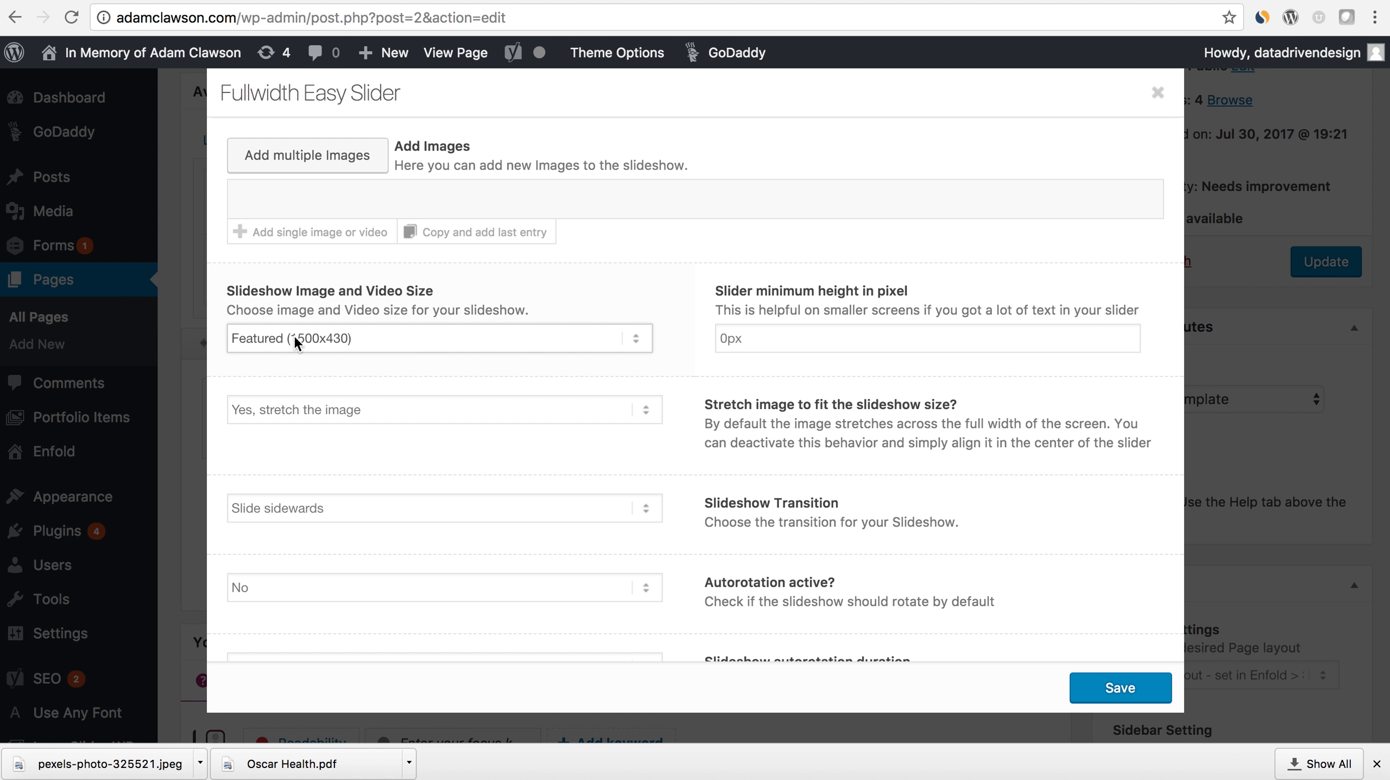
left_click(298, 231)
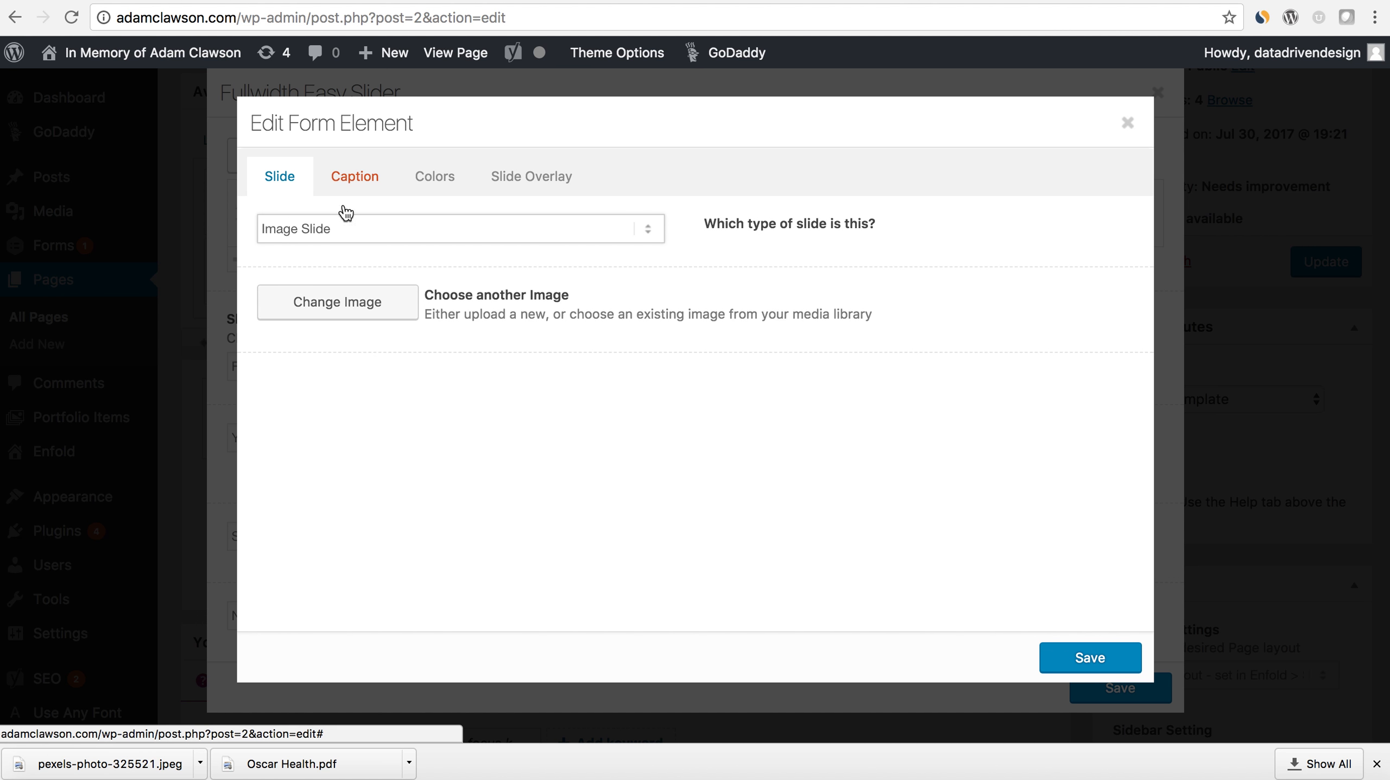
left_click(345, 314)
left_click(153, 292)
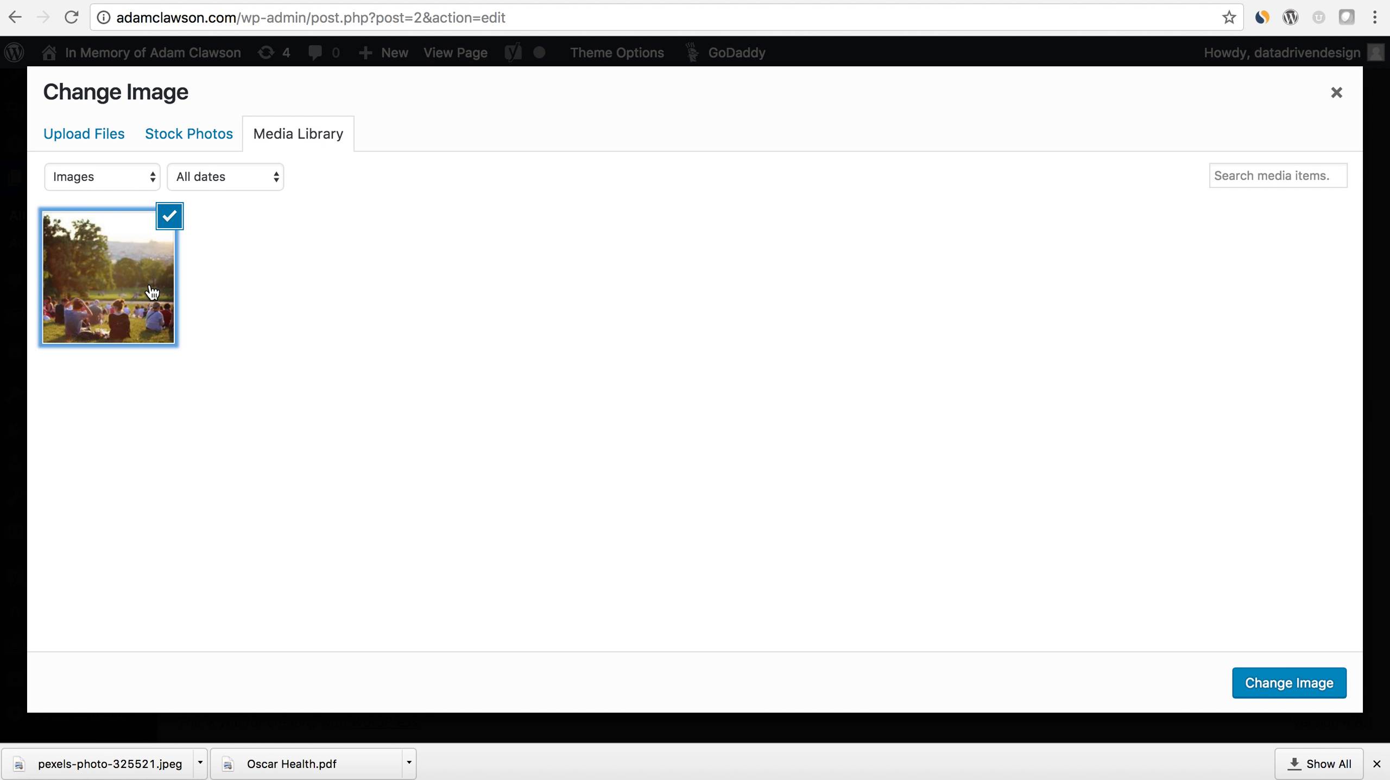
left_click(1267, 677)
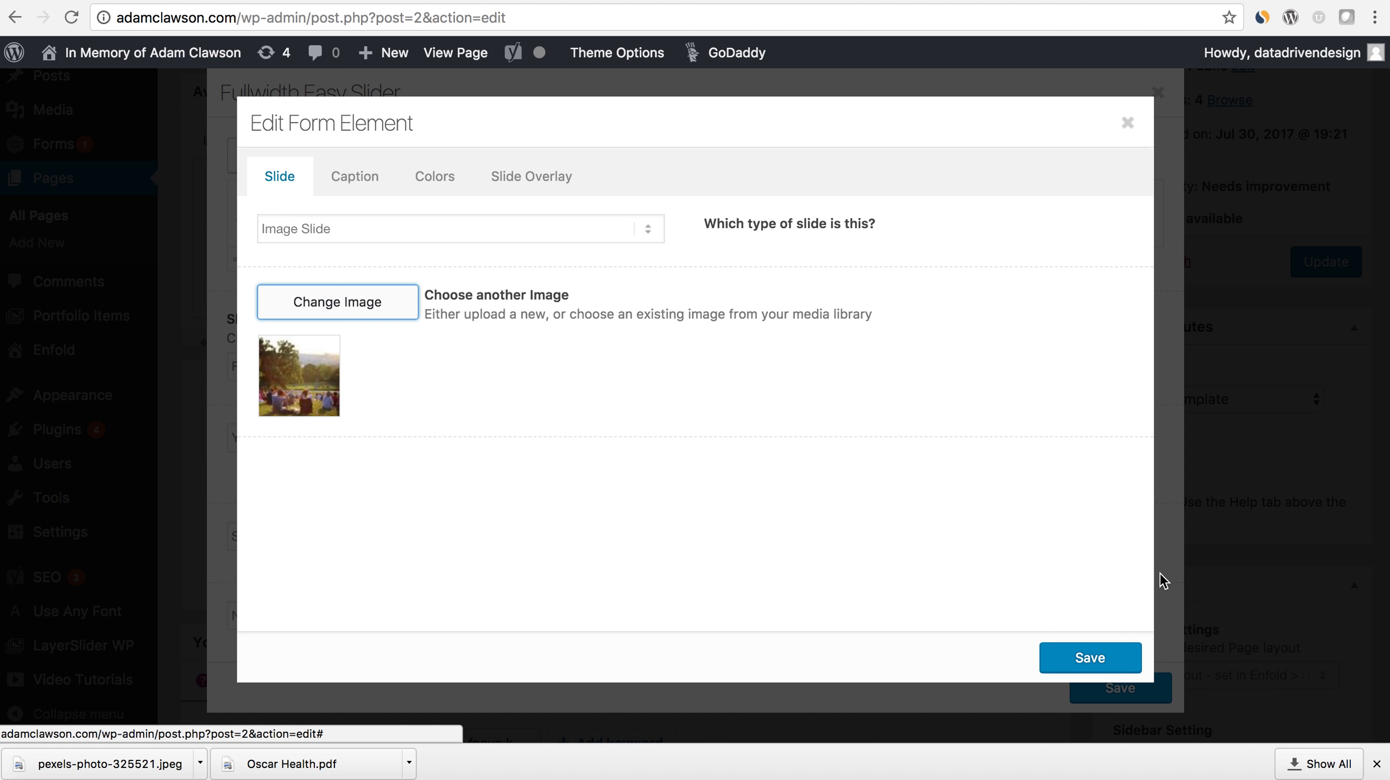
left_click(1120, 667)
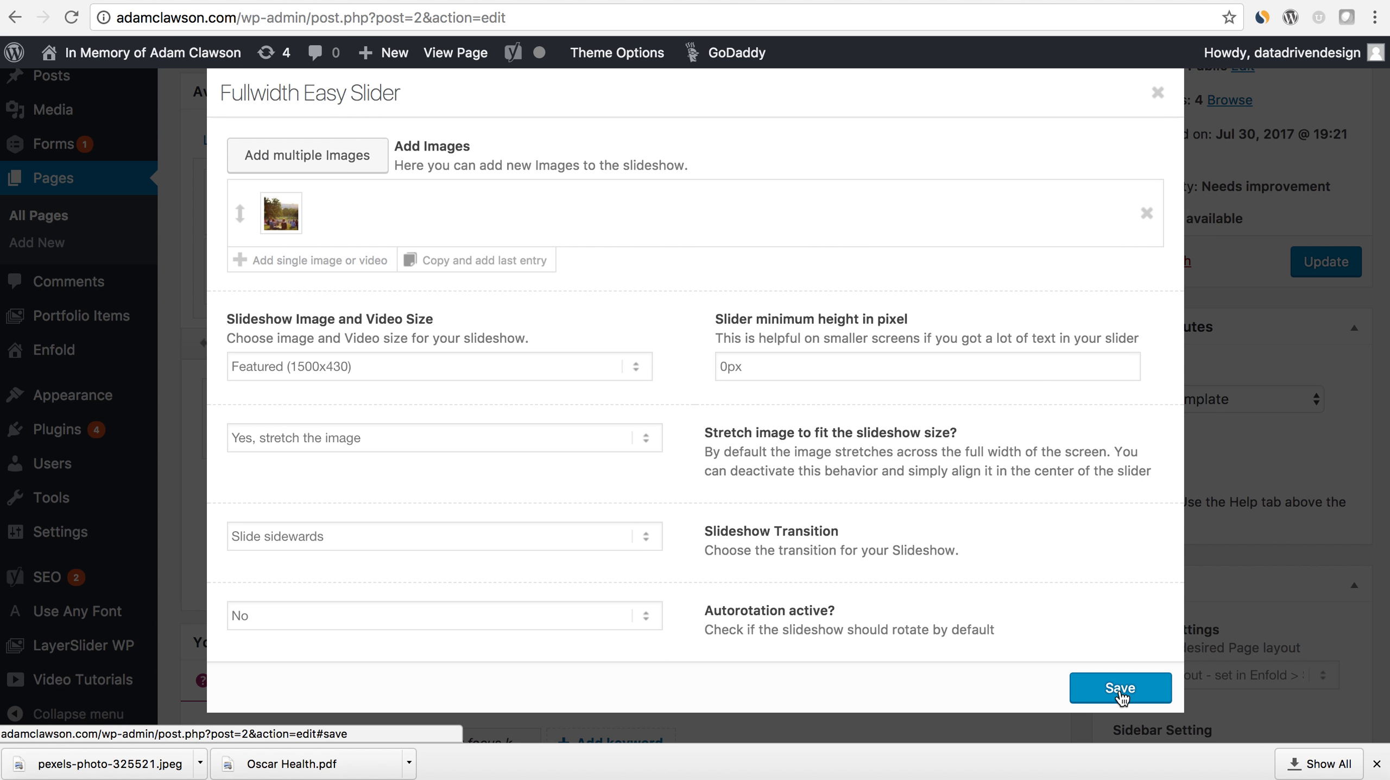
left_click(1121, 689)
- Update the Home page and reload the live site to view the slider
scroll(1256, 519, "up", 4)
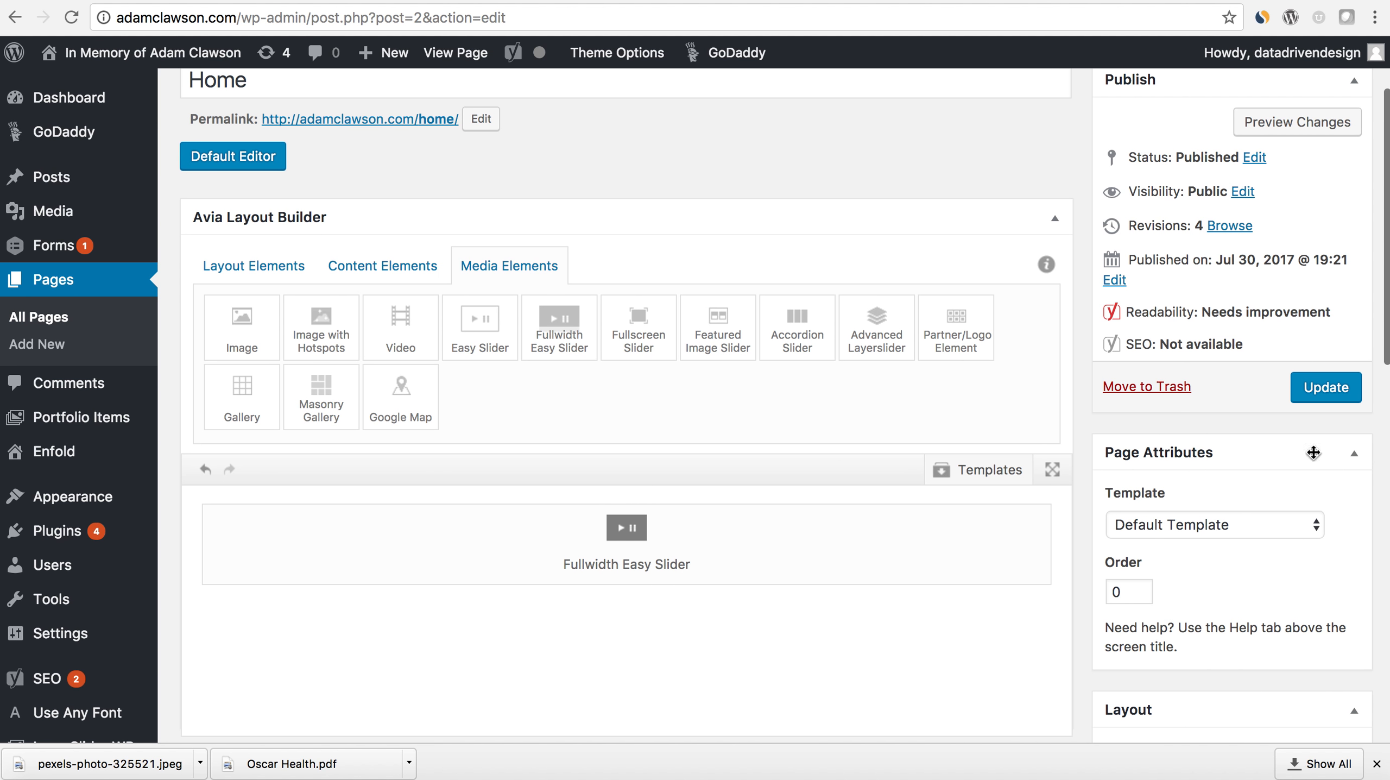
left_click(1329, 400)
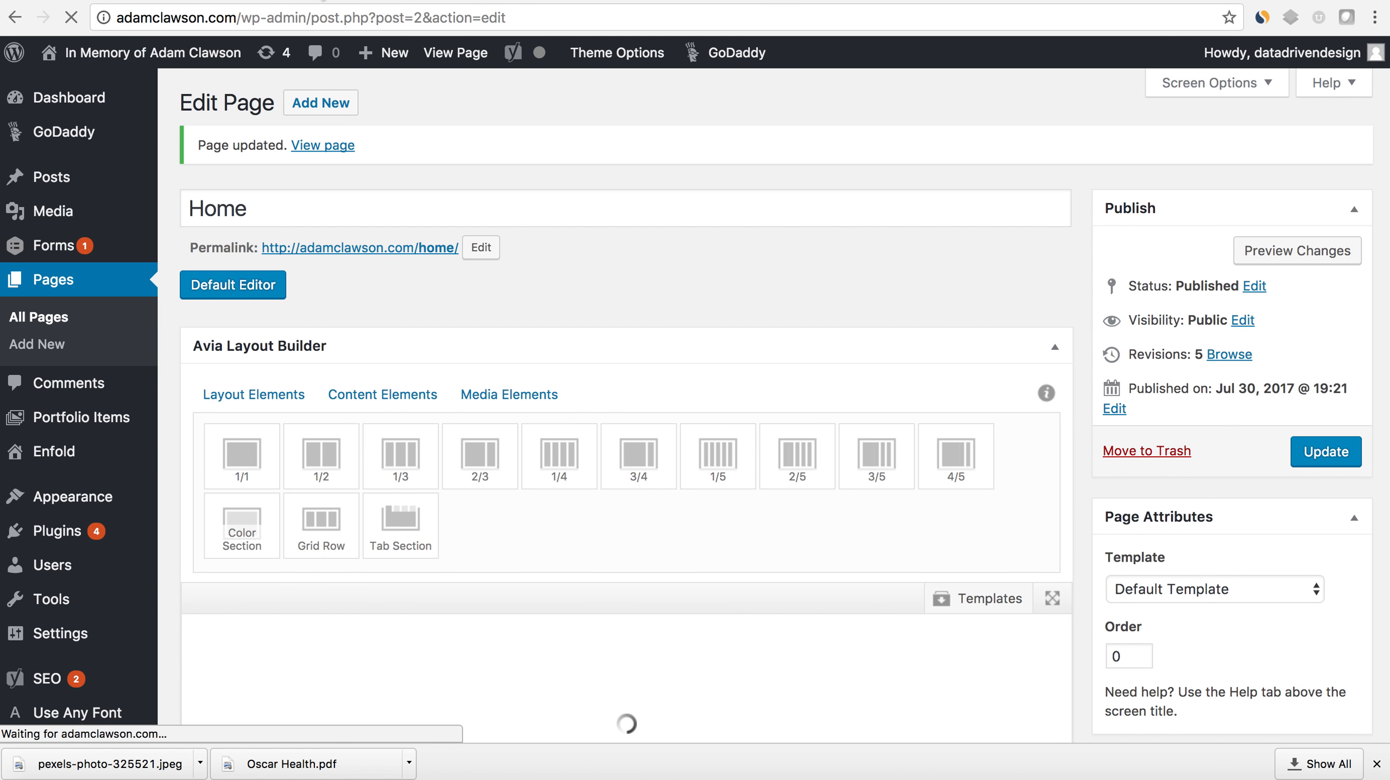
left_click(143, 1)
left_click(74, 21)
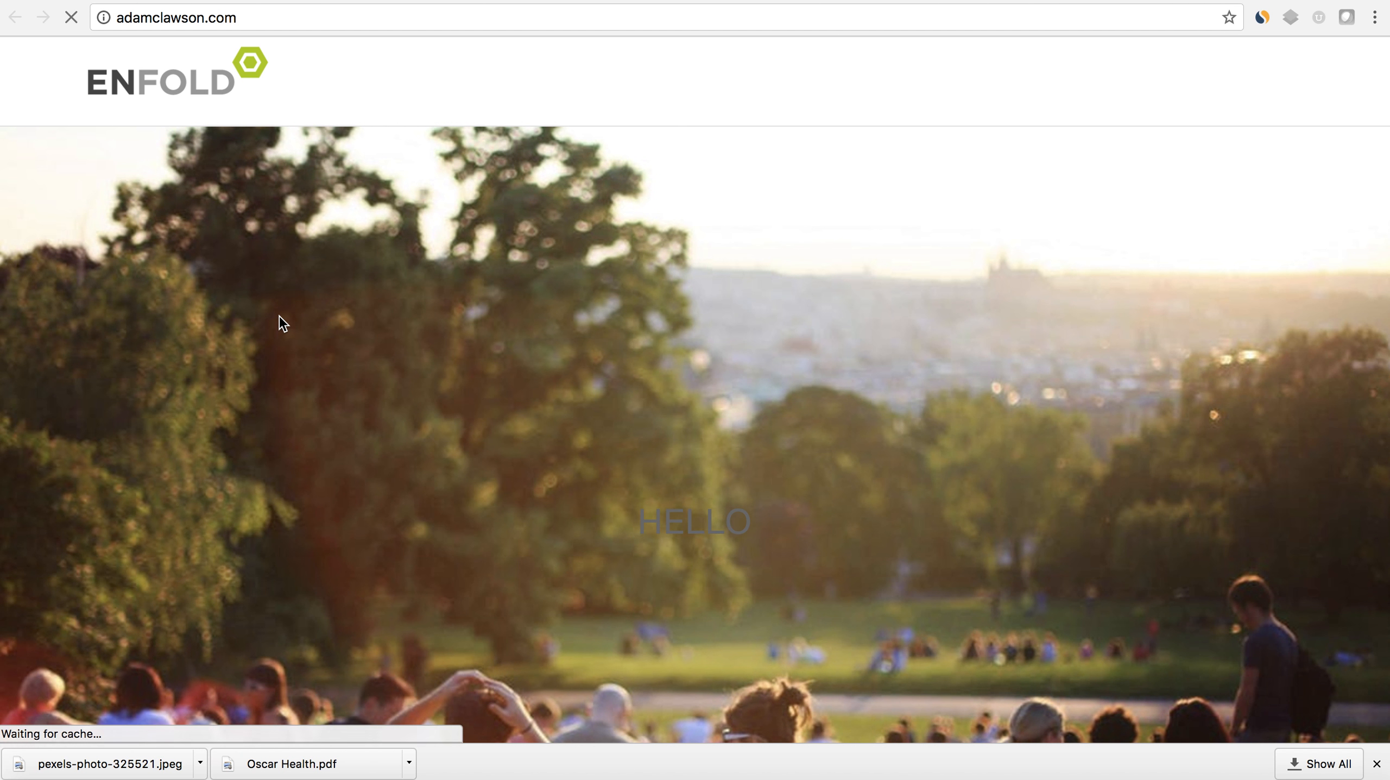
scroll(484, 389, "down", 1)
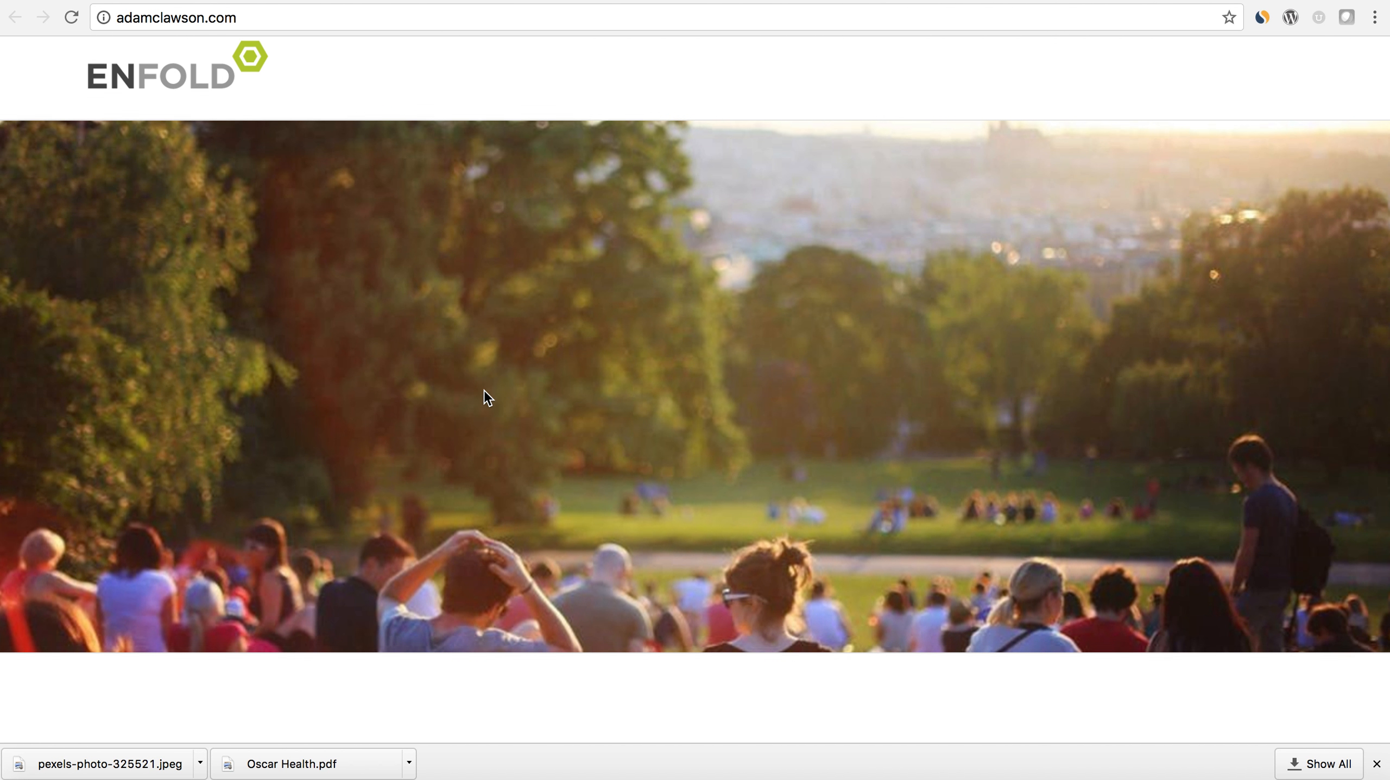
scroll(485, 389, "up", 1)
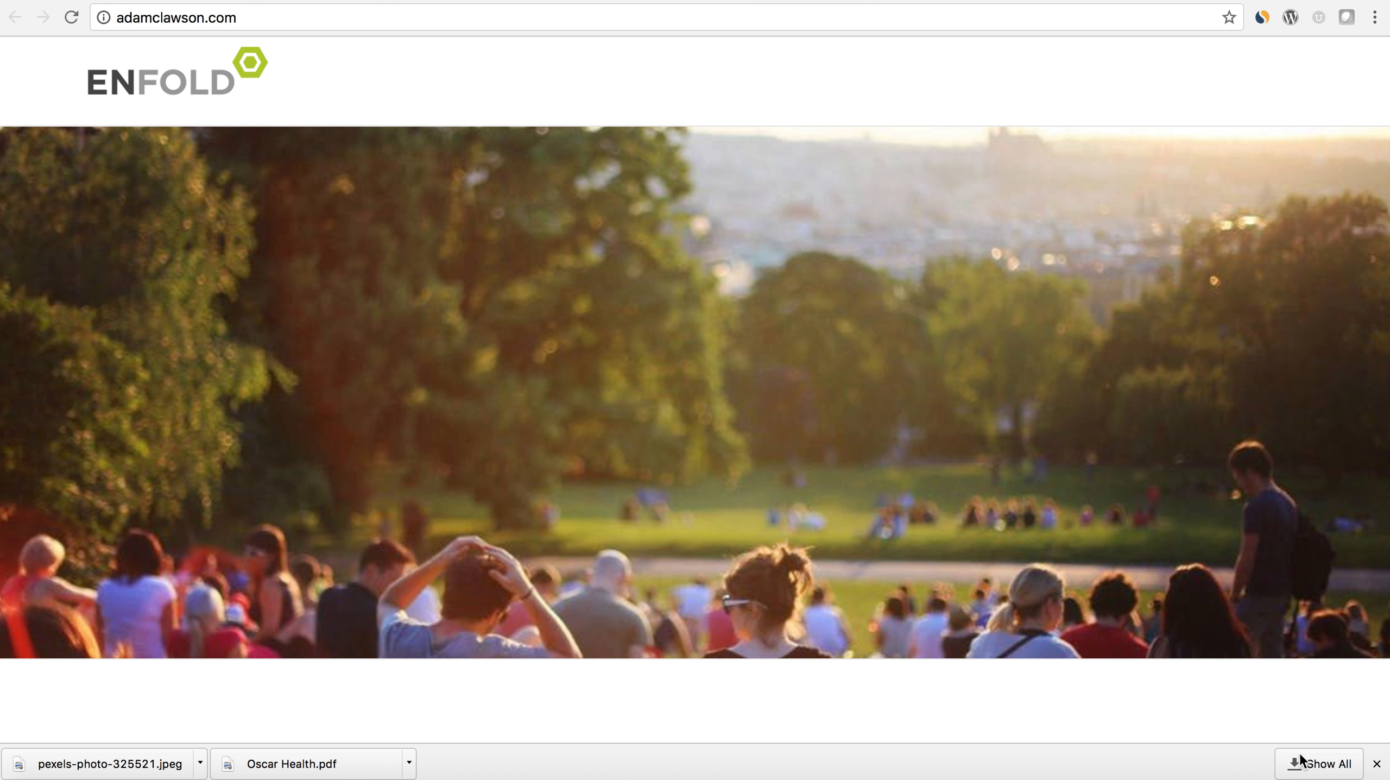
- Give the park photo slide a caption title reading "In Memory of" plus the person's name, and save the slide and slider
left_click(1377, 764)
mouse_move(1388, 776)
left_mouse_down()
mouse_move(1297, 724)
mouse_move(1154, 684)
mouse_move(965, 689)
mouse_move(695, 609)
mouse_move(922, 730)
mouse_move(1050, 769)
mouse_move(1381, 779)
left_mouse_up()
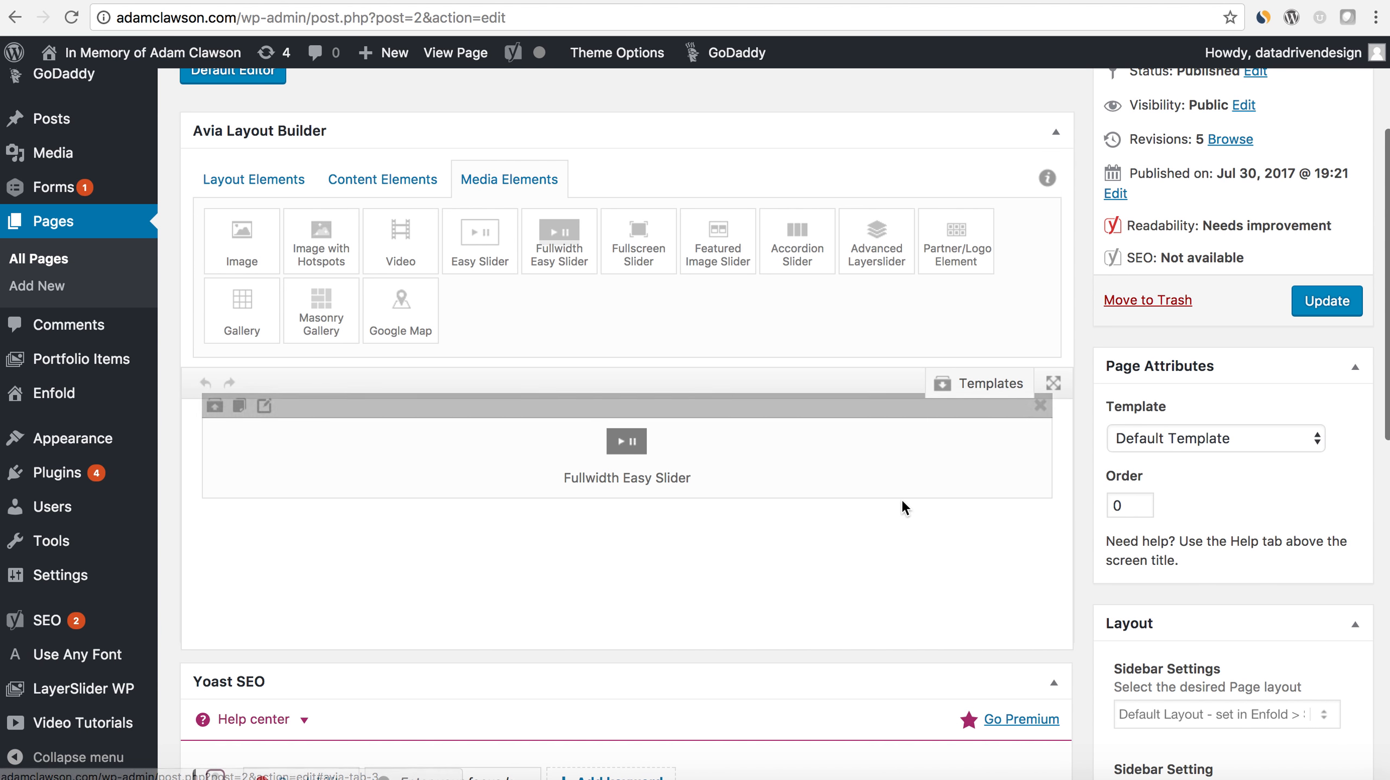
left_click(266, 407)
left_click(280, 216)
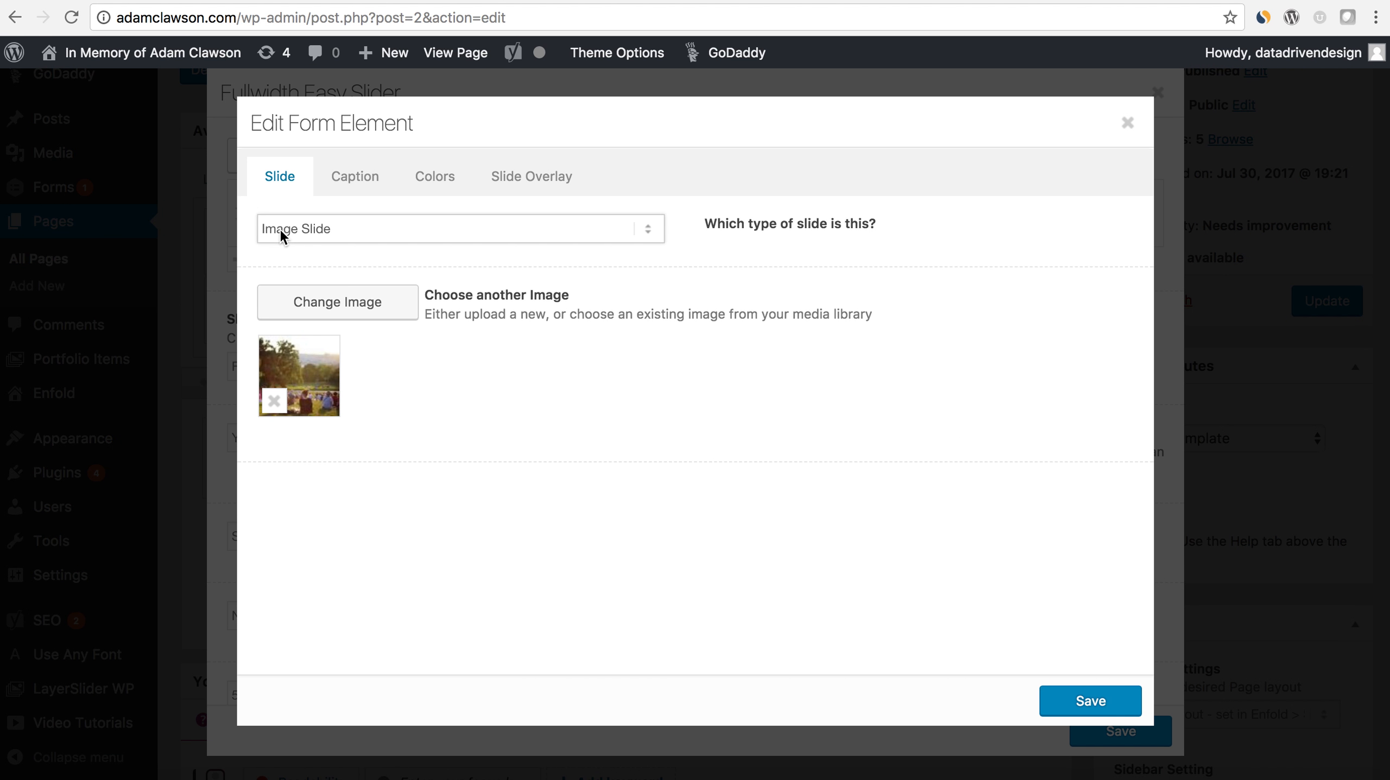
left_click(356, 177)
left_click(332, 267)
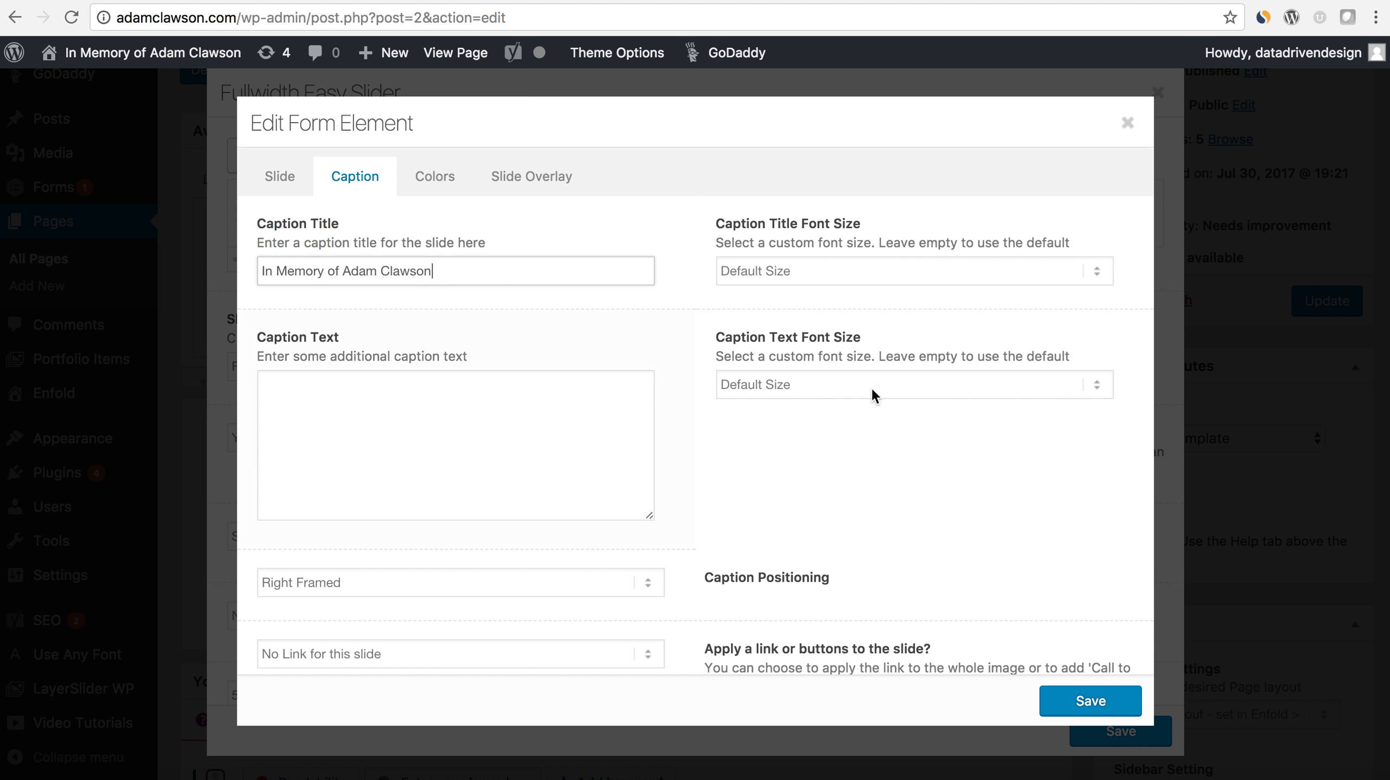
left_click(1087, 699)
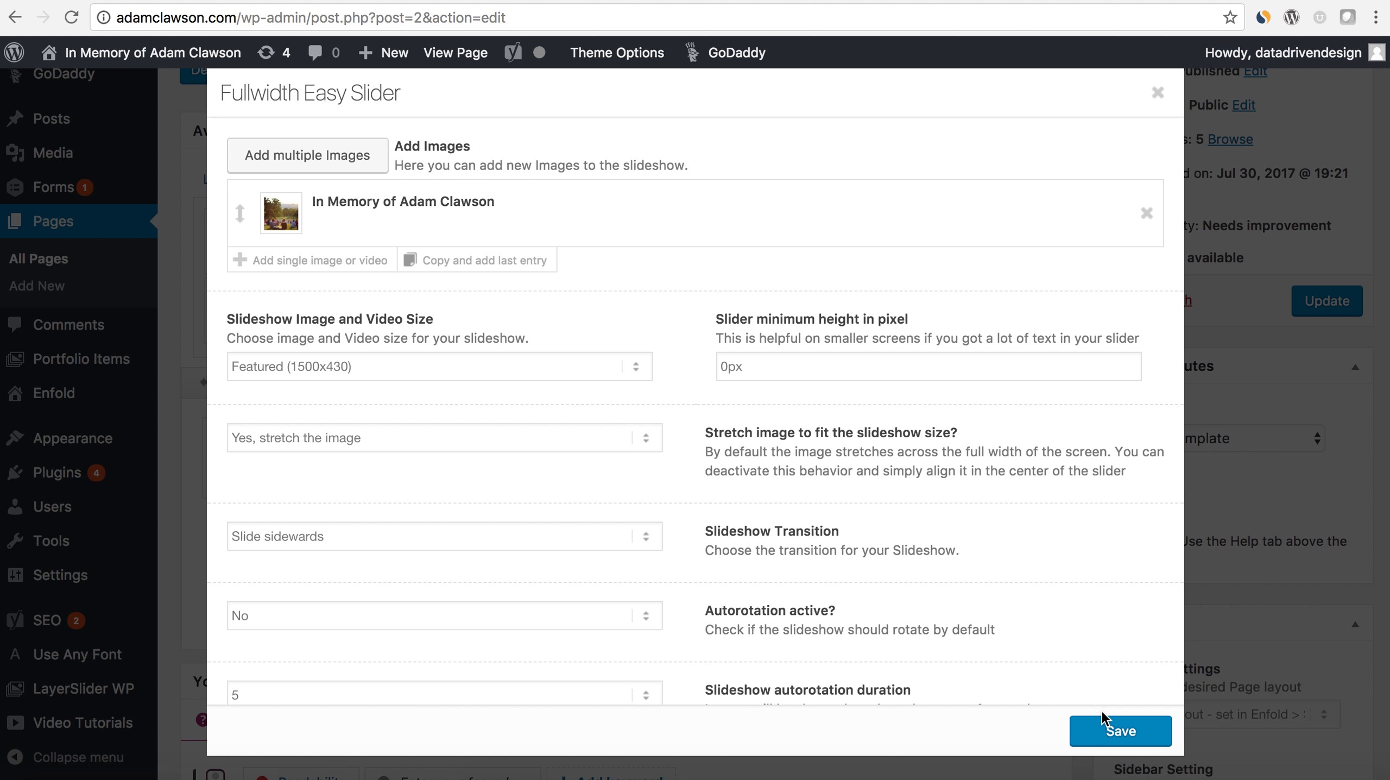
left_click(1108, 730)
- Update the Home page and check the captioned slider on the live site at different browser window sizes
left_click(1320, 301)
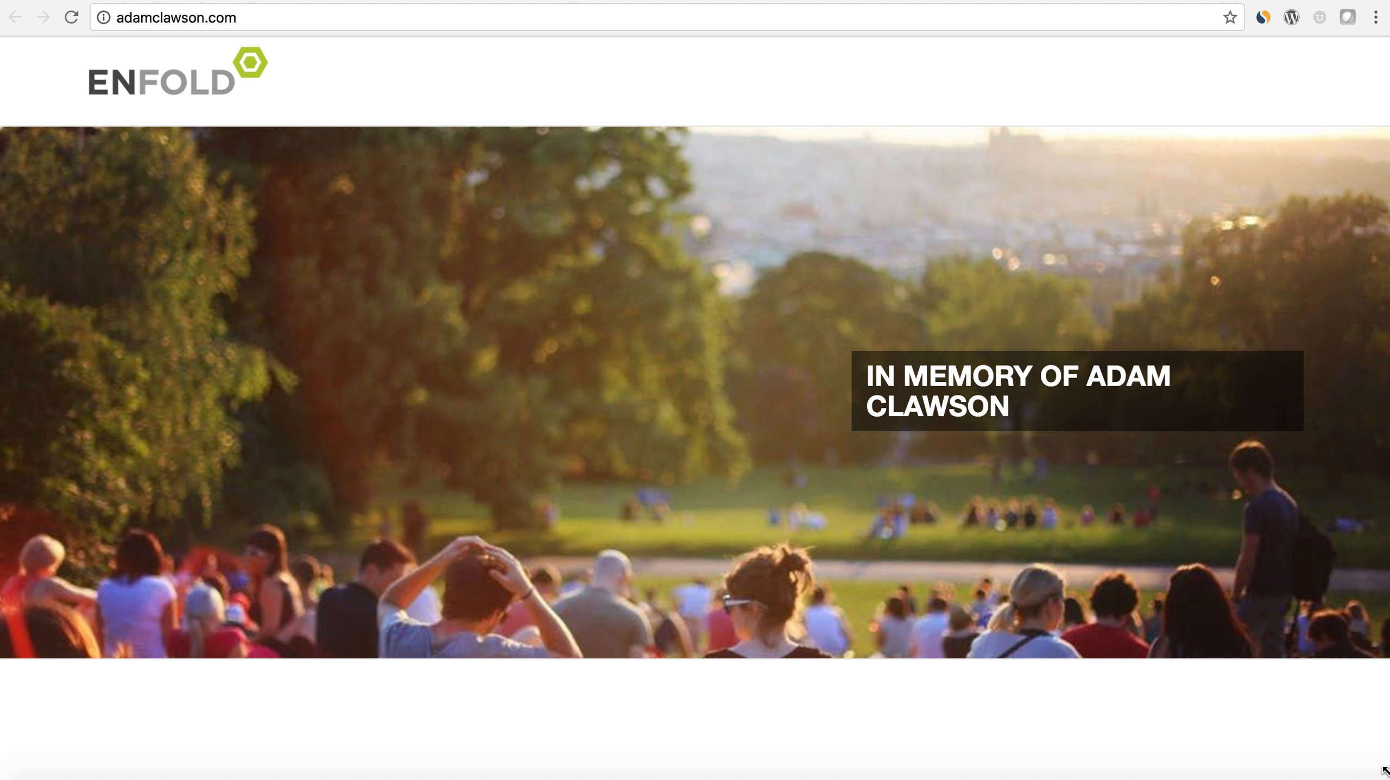
left_click_drag(1320, 746, 471, 436)
left_click_drag(601, 481, 1389, 779)
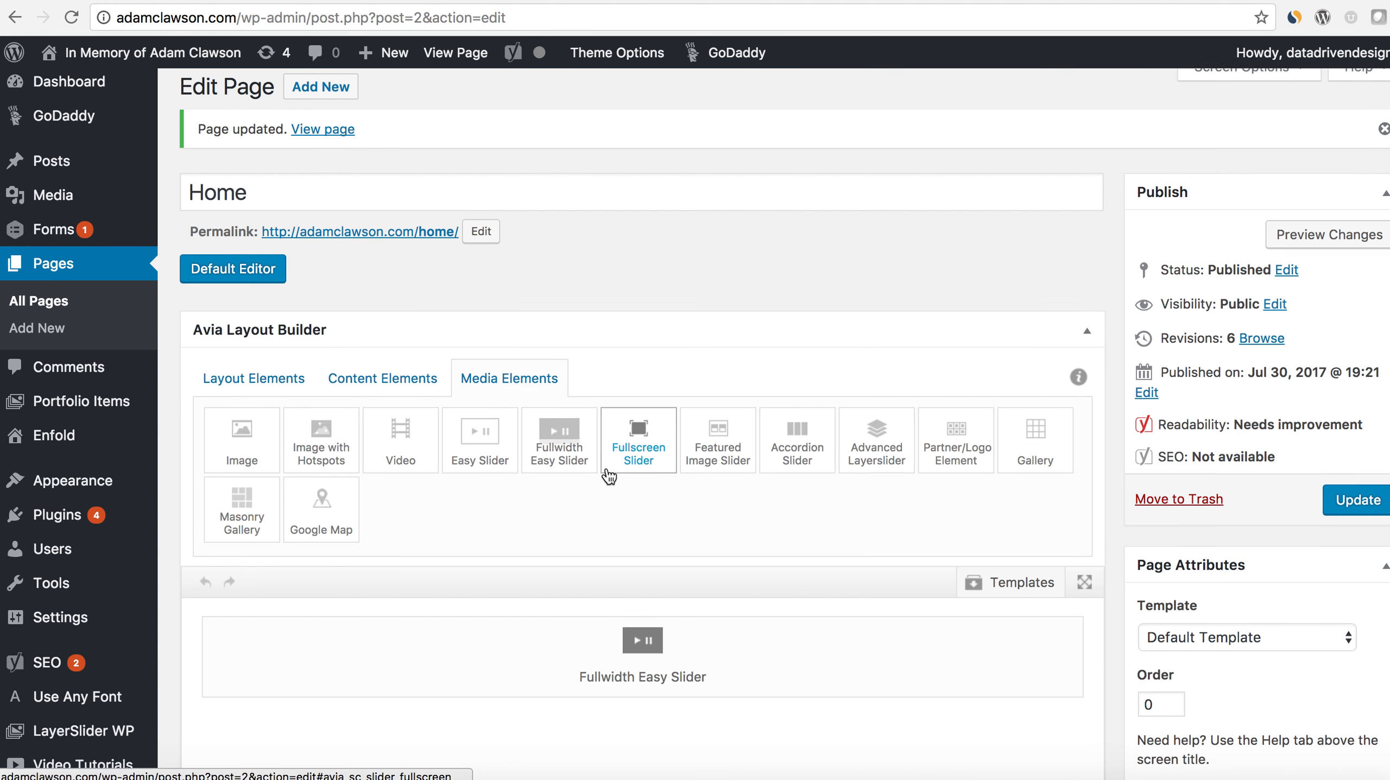
- Return to the page editor and replace the Fullwidth Easy Slider with an empty Color Section
scroll(1075, 467, "down", 3)
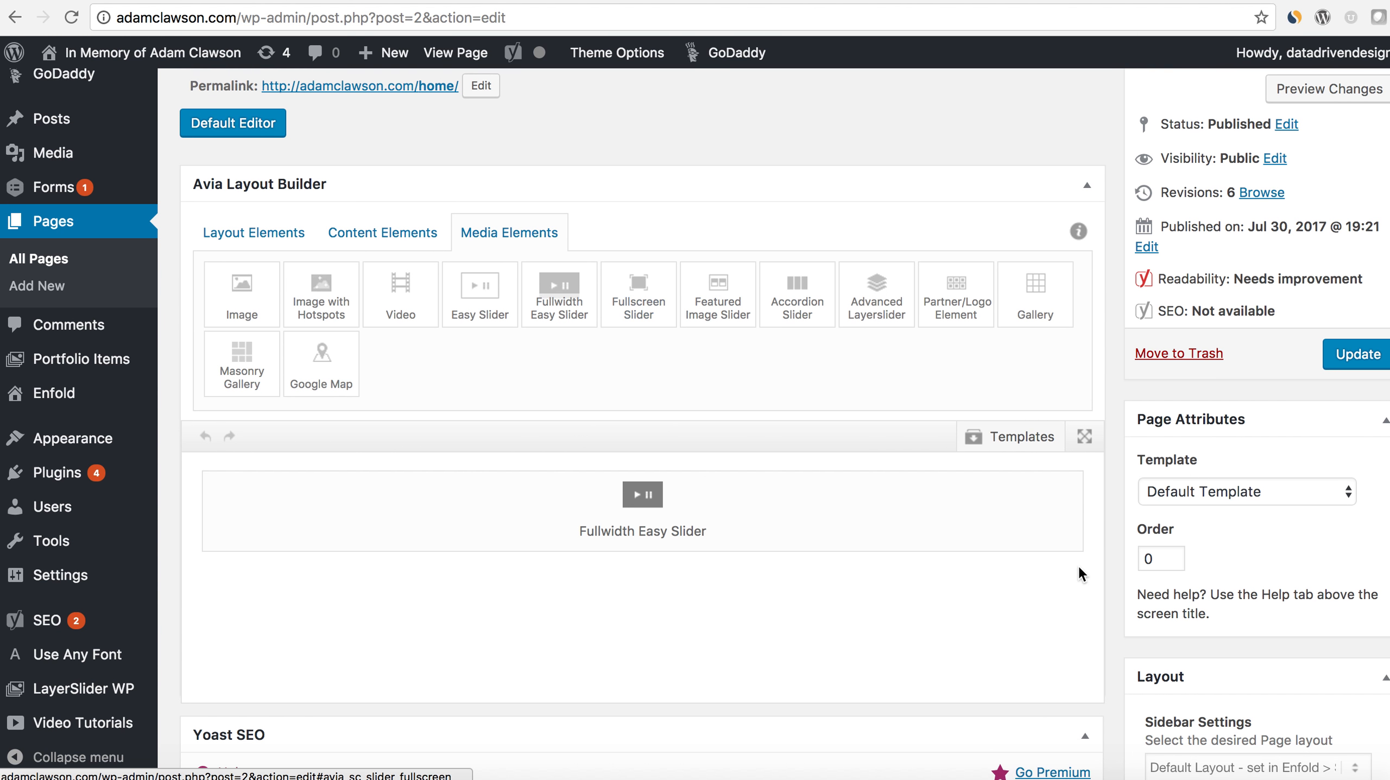
left_click(1074, 467)
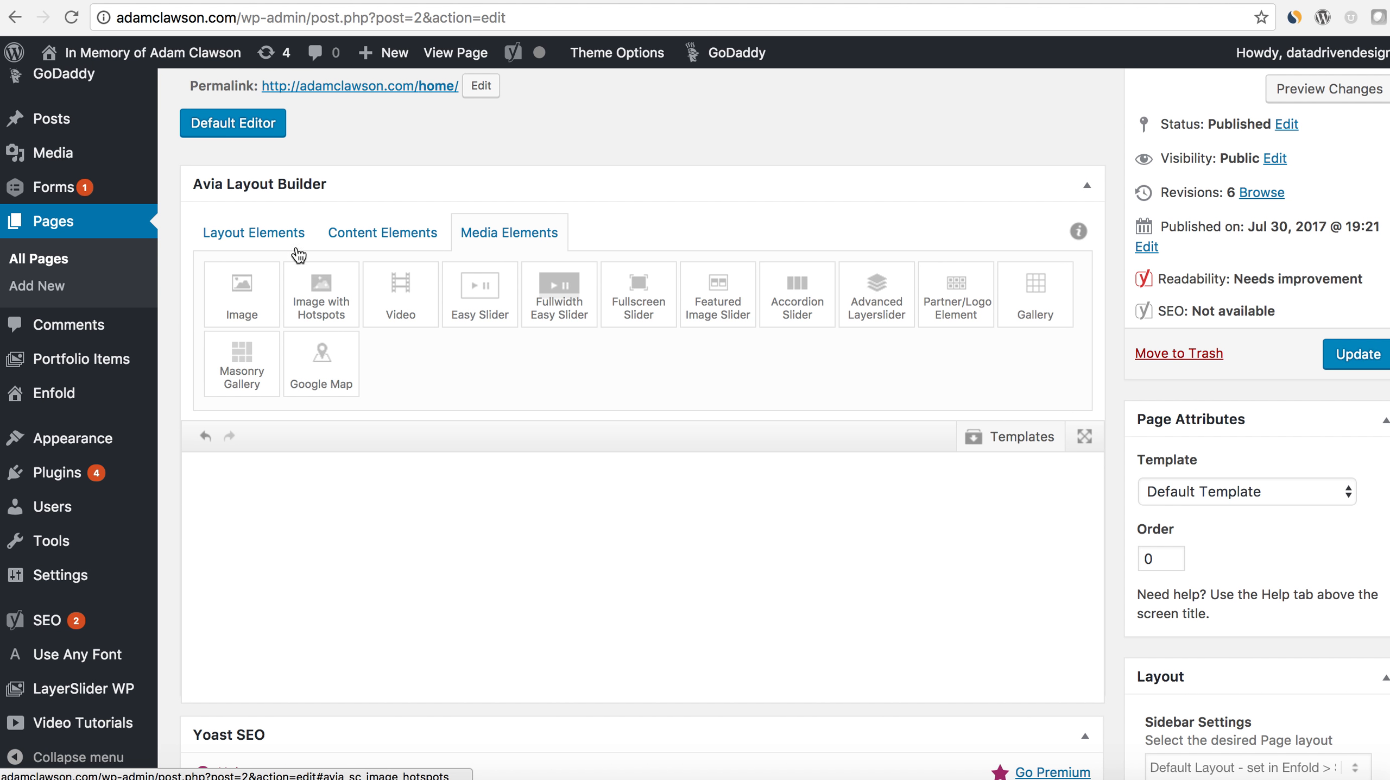
left_click(276, 236)
left_click(1035, 297)
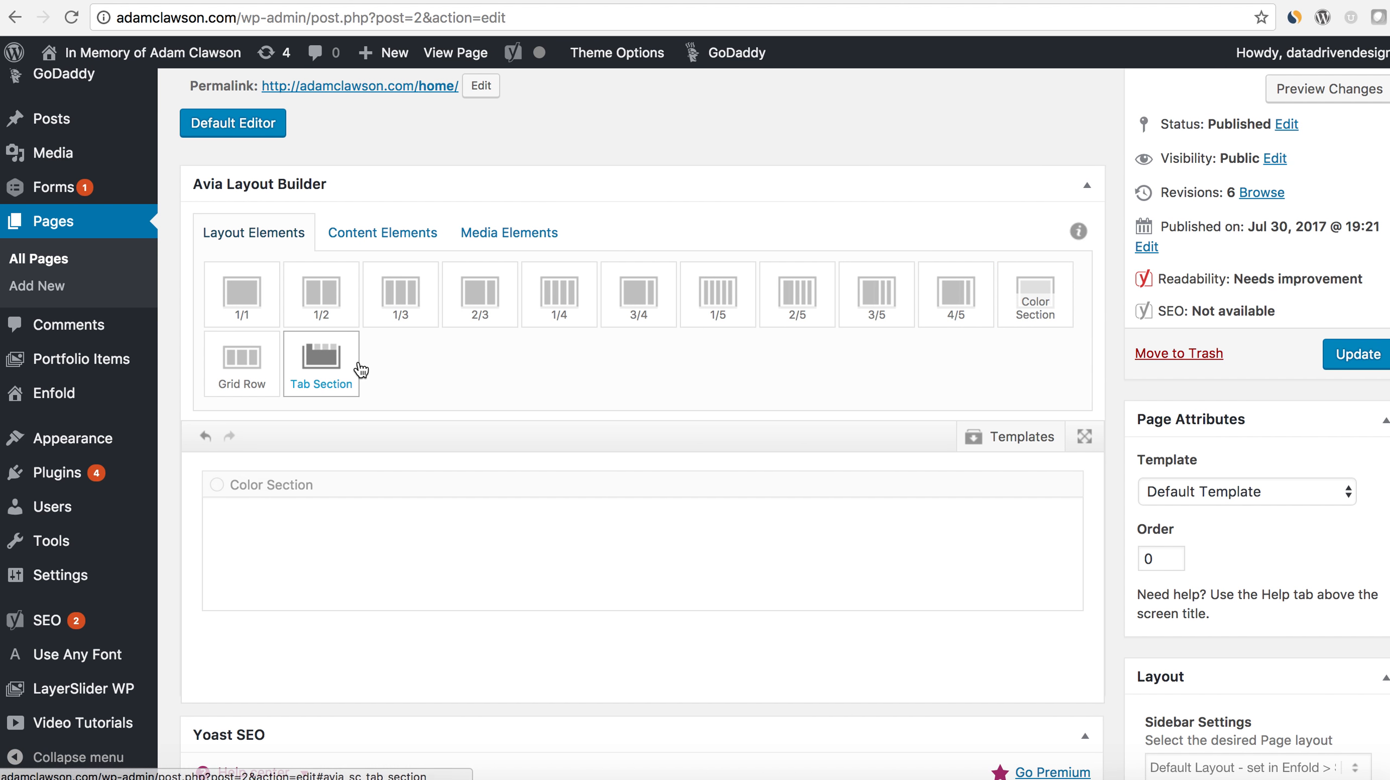
- Place a 1/1 column inside the Color Section and add a Special Heading element to the column
left_click_drag(242, 295, 369, 534)
left_click(383, 232)
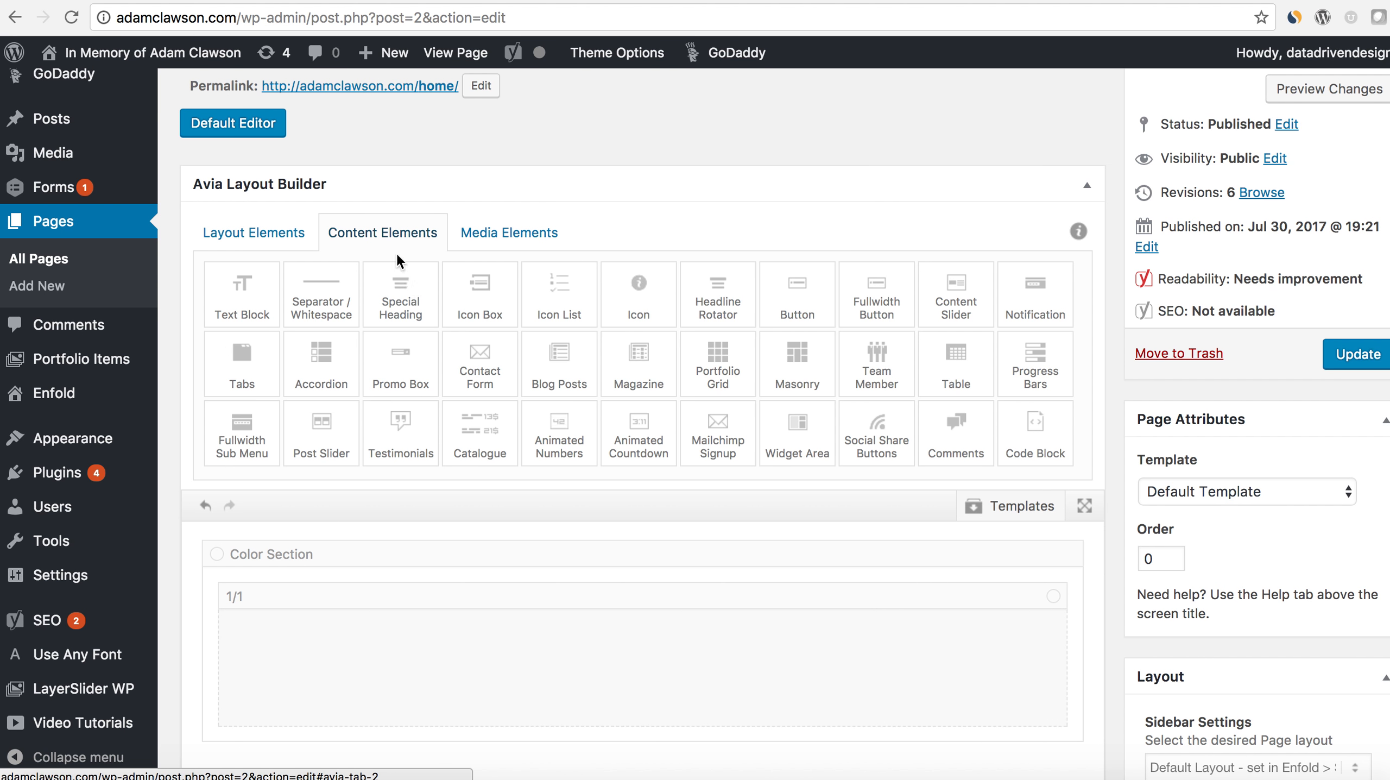
left_click_drag(393, 299, 398, 658)
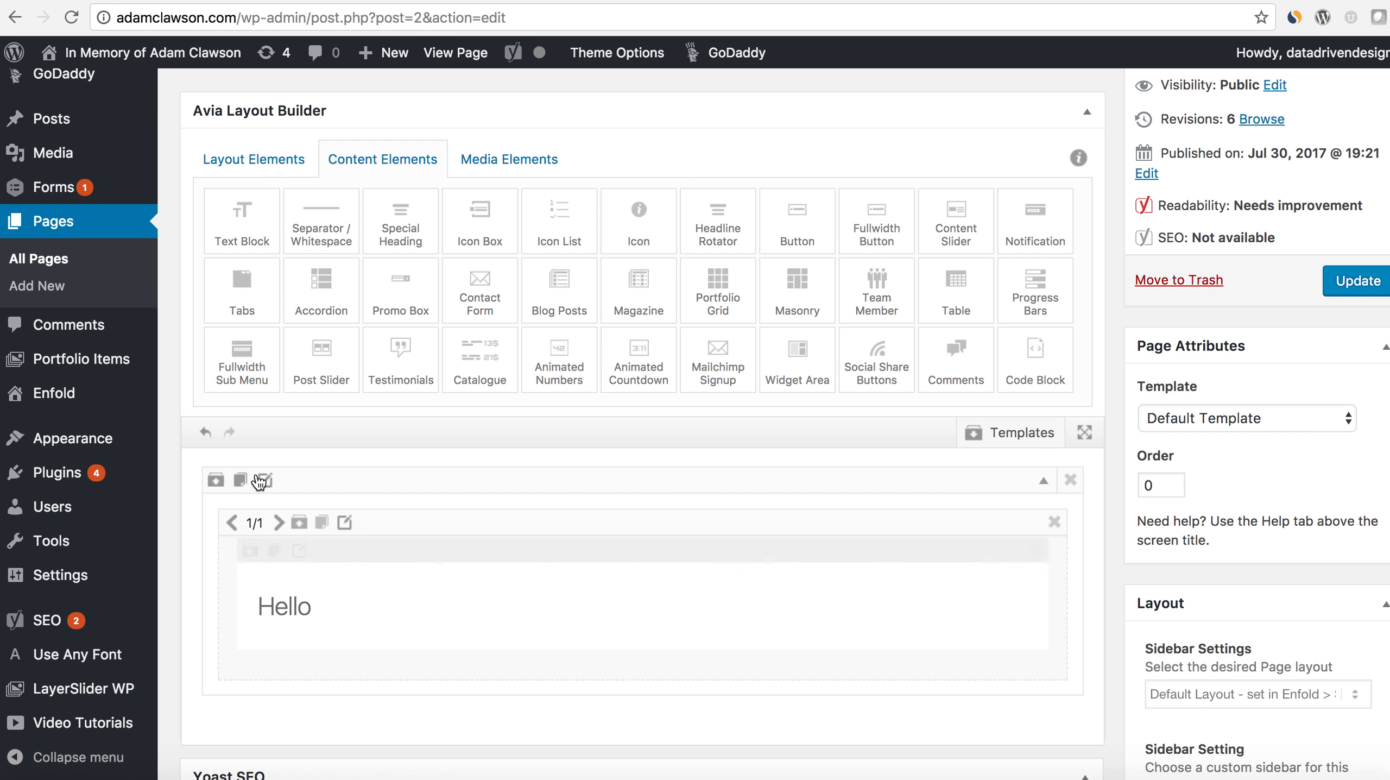
- Set the Color Section's minimum height to a custom height in pixels
left_click(271, 482)
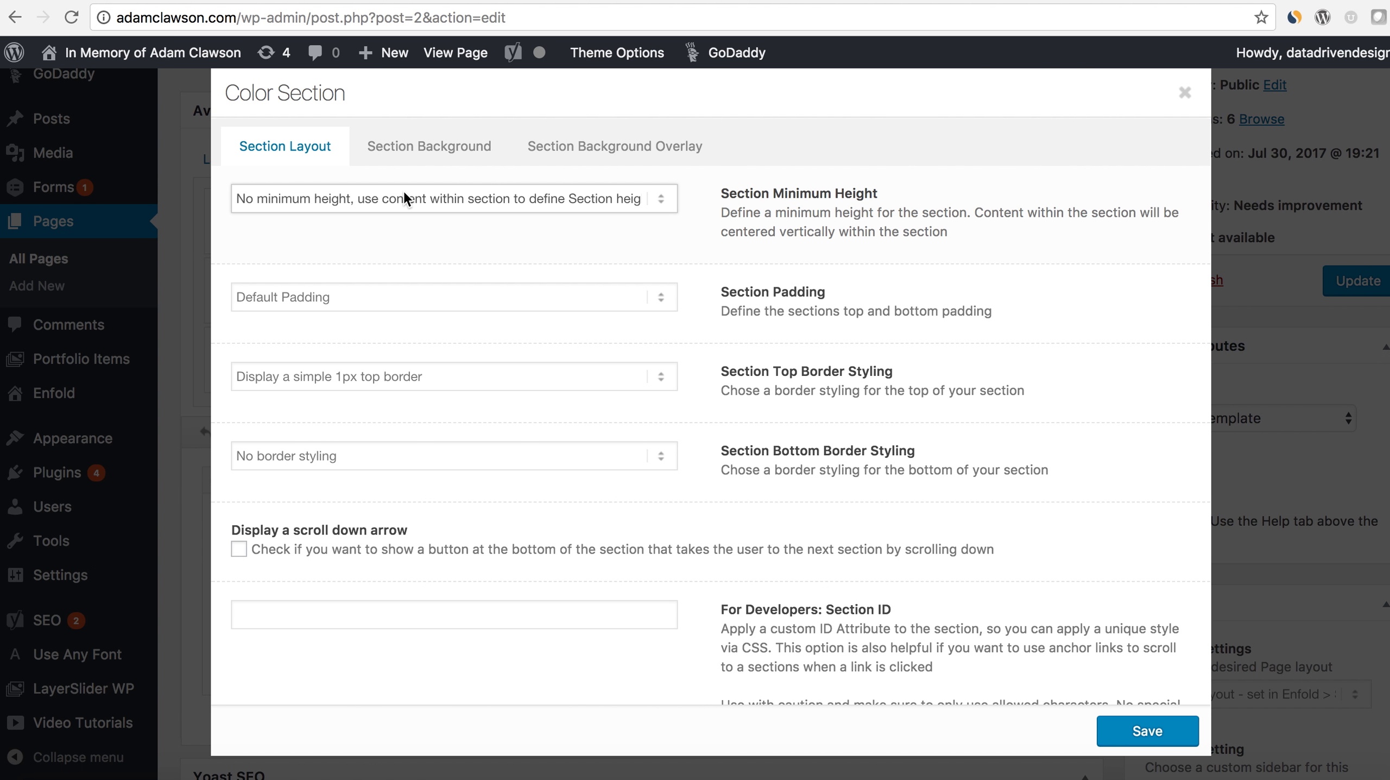
left_click(403, 189)
left_click(384, 288)
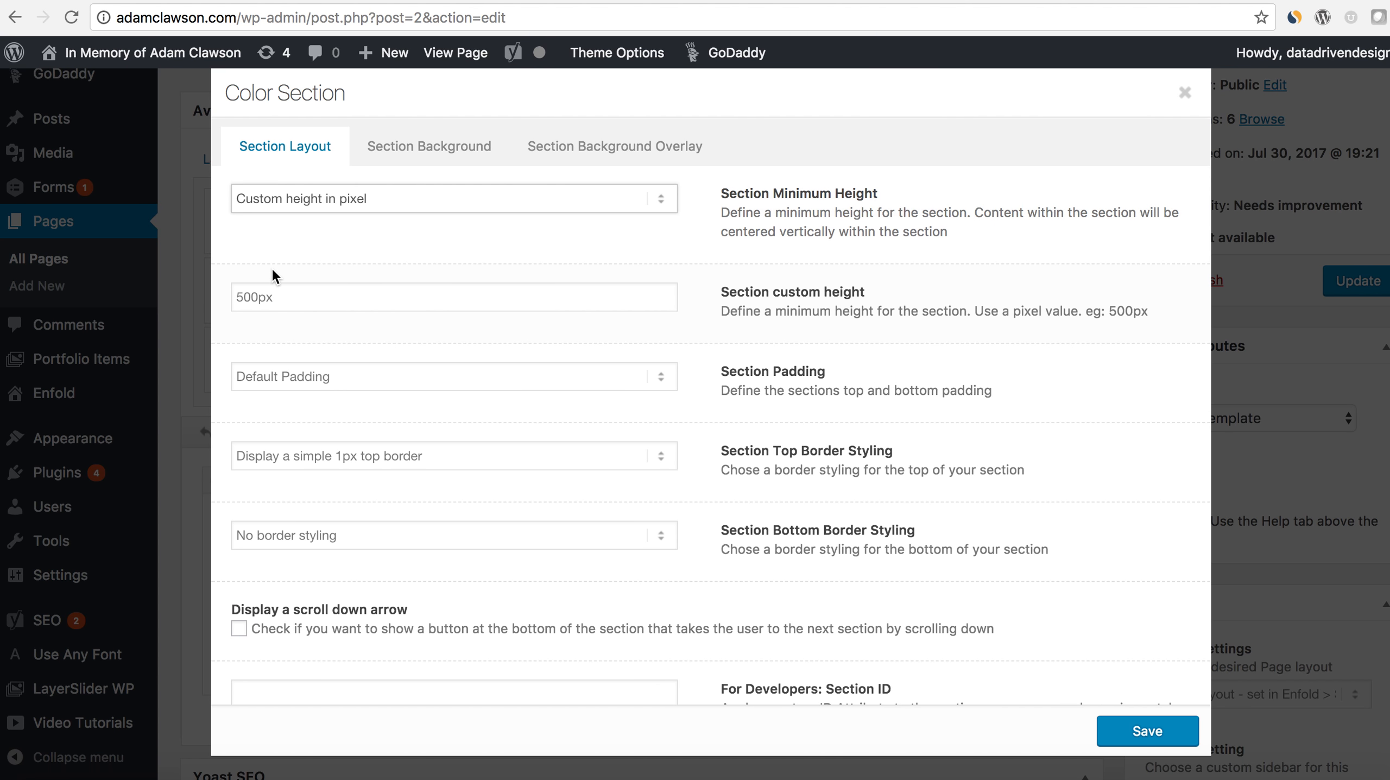
left_click(239, 300)
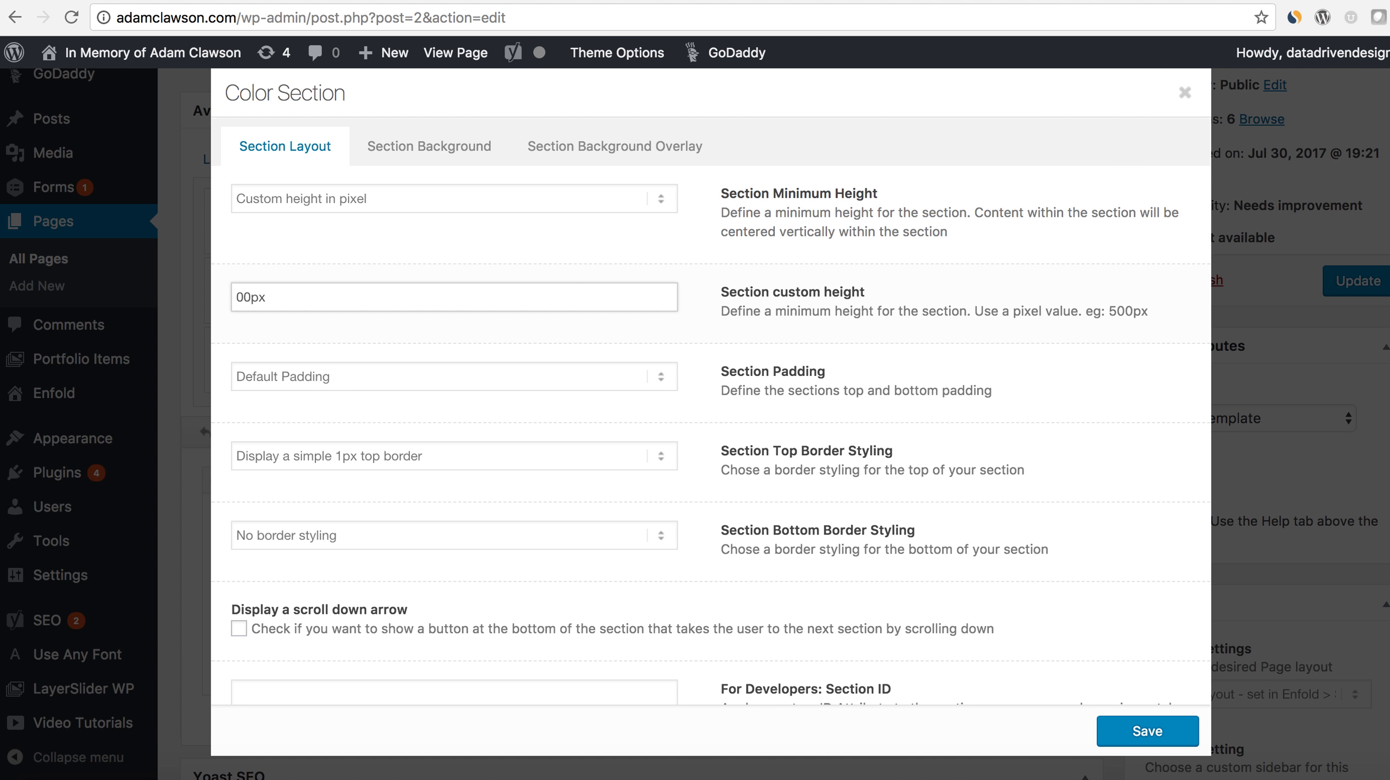
- Insert the park photo from the Media Library at Full Size – 1124 × 750 as the Color Section's custom background image
left_click(407, 155)
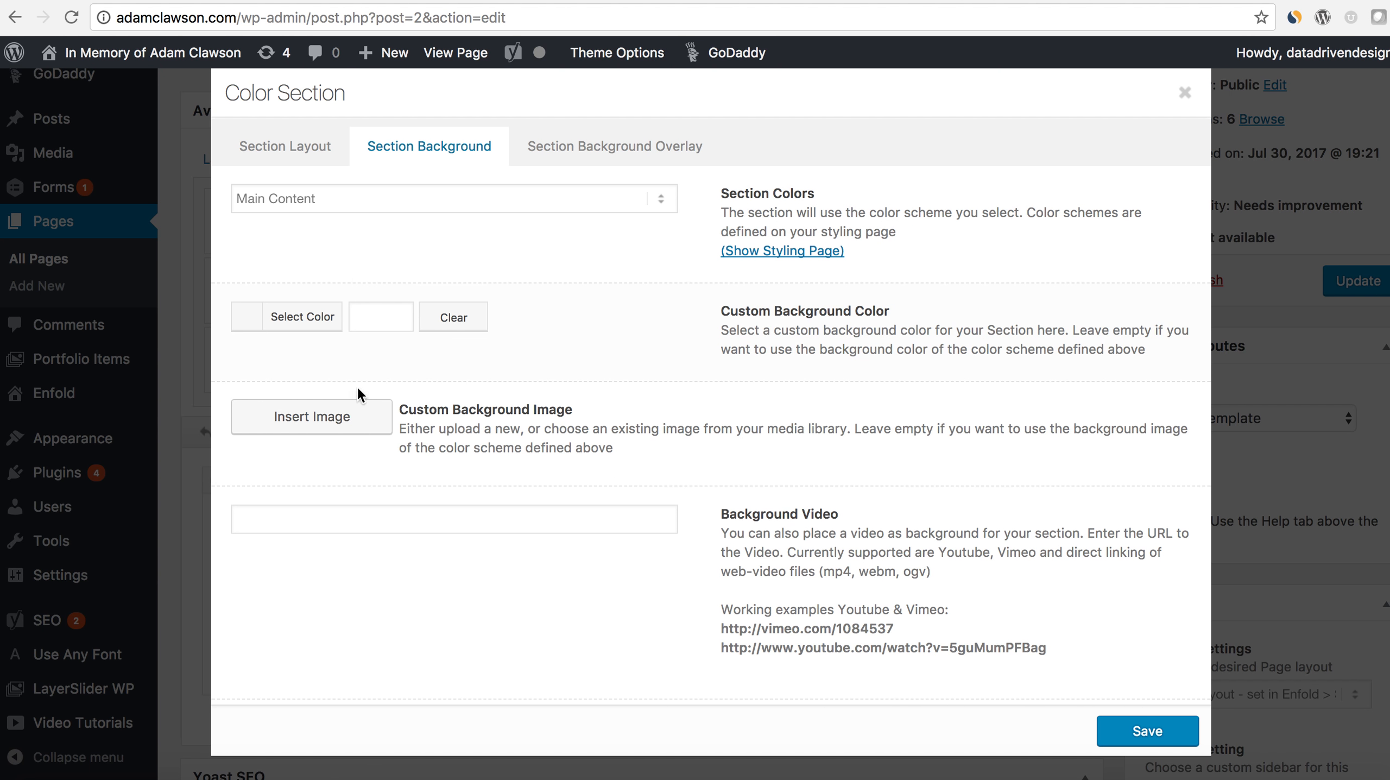
left_click(348, 419)
left_click(180, 241)
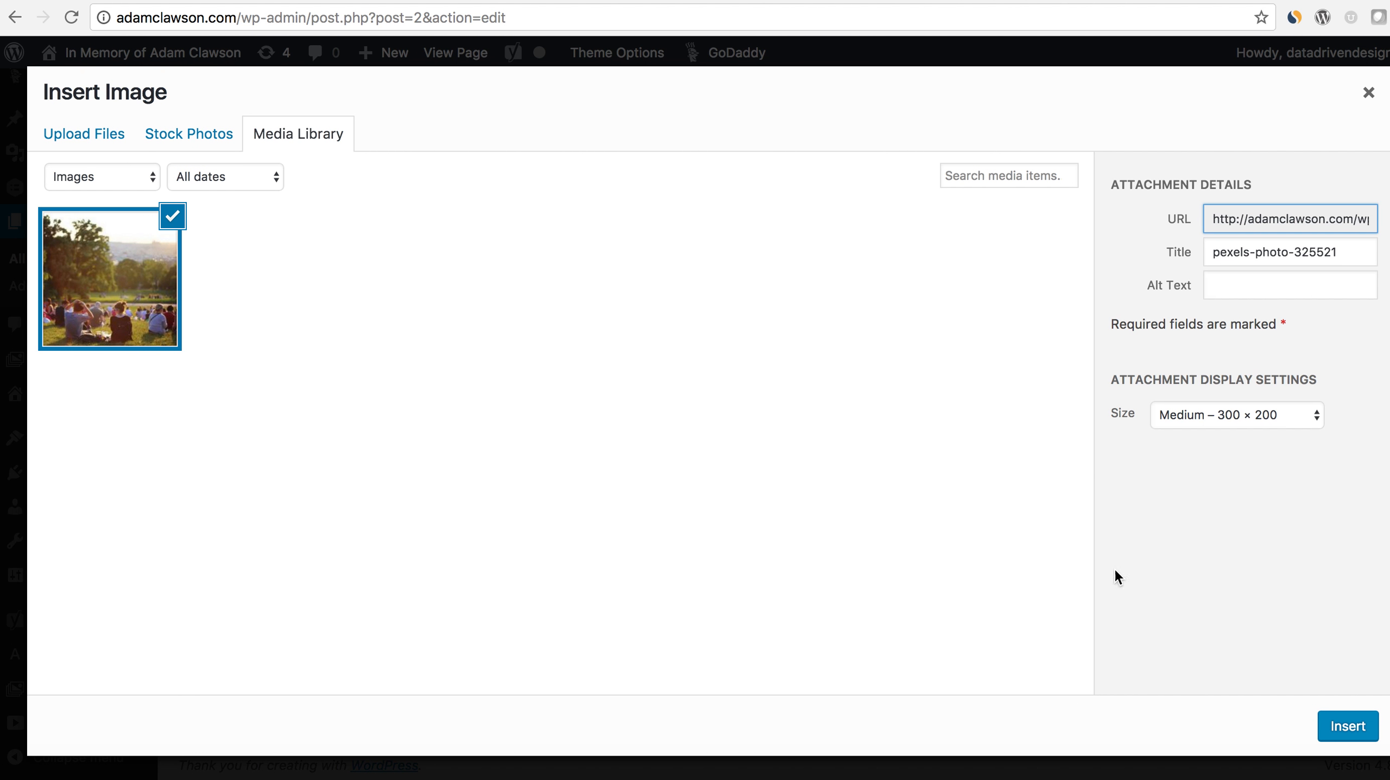
left_click(1303, 410)
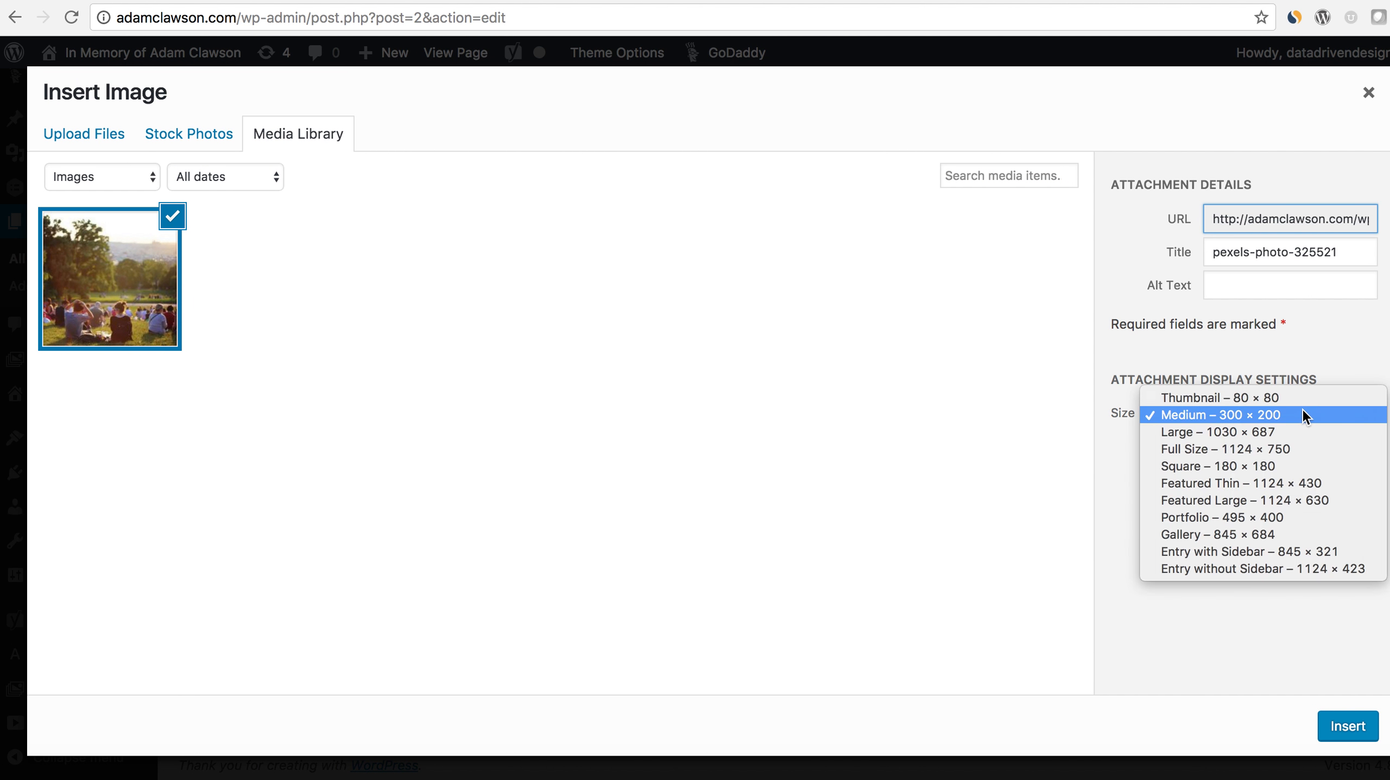
left_click(1280, 449)
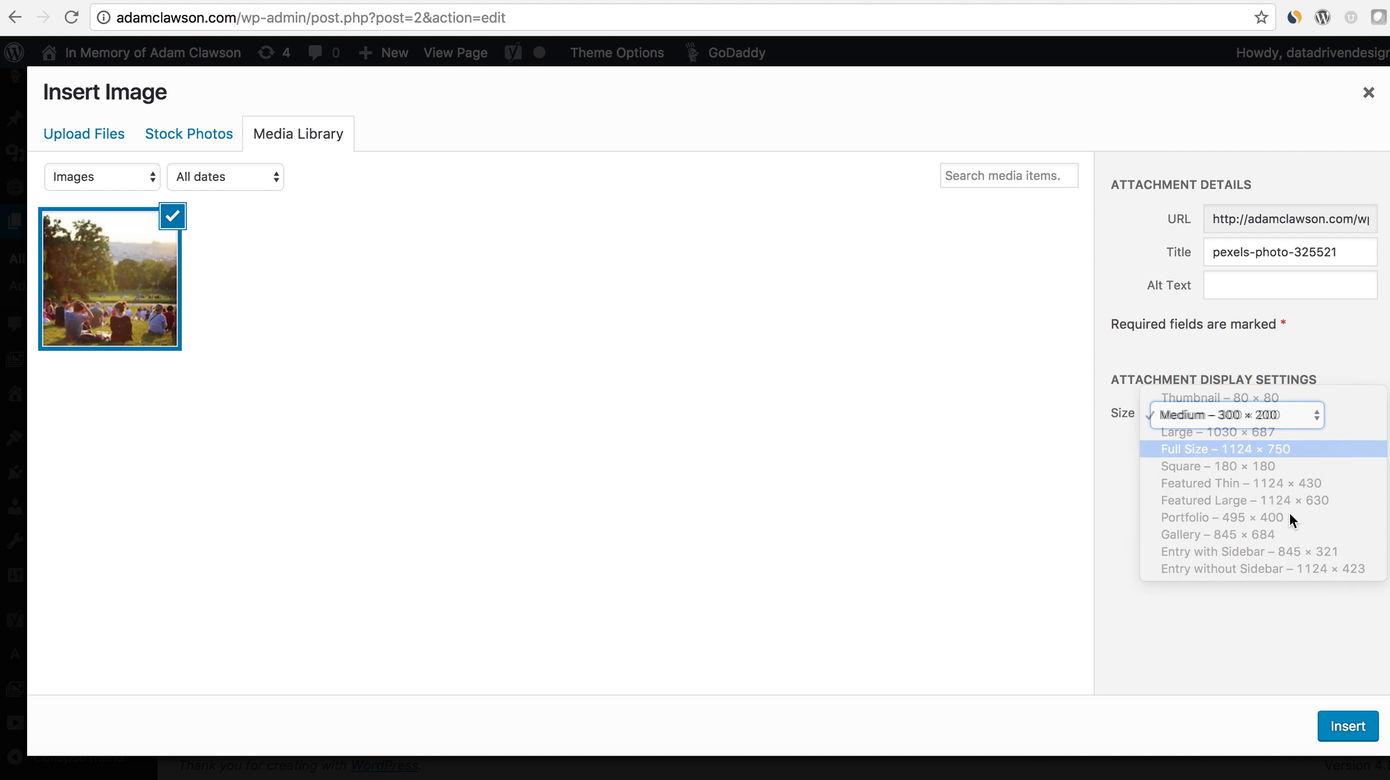
left_click(1326, 722)
- Set the background image position to Center Center and the background repeat to Stretch to fit, and save the Color Section
scroll(721, 533, "down", 8)
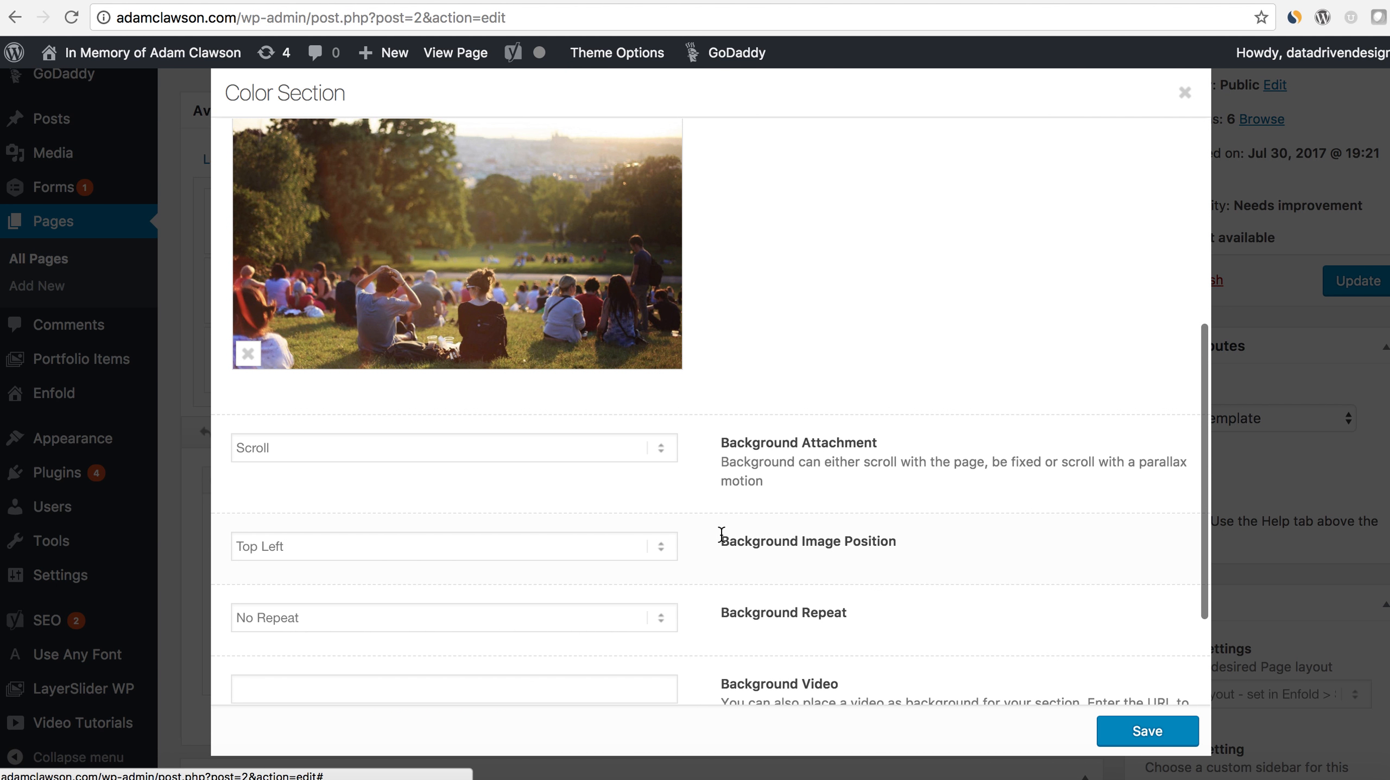
left_click(660, 553)
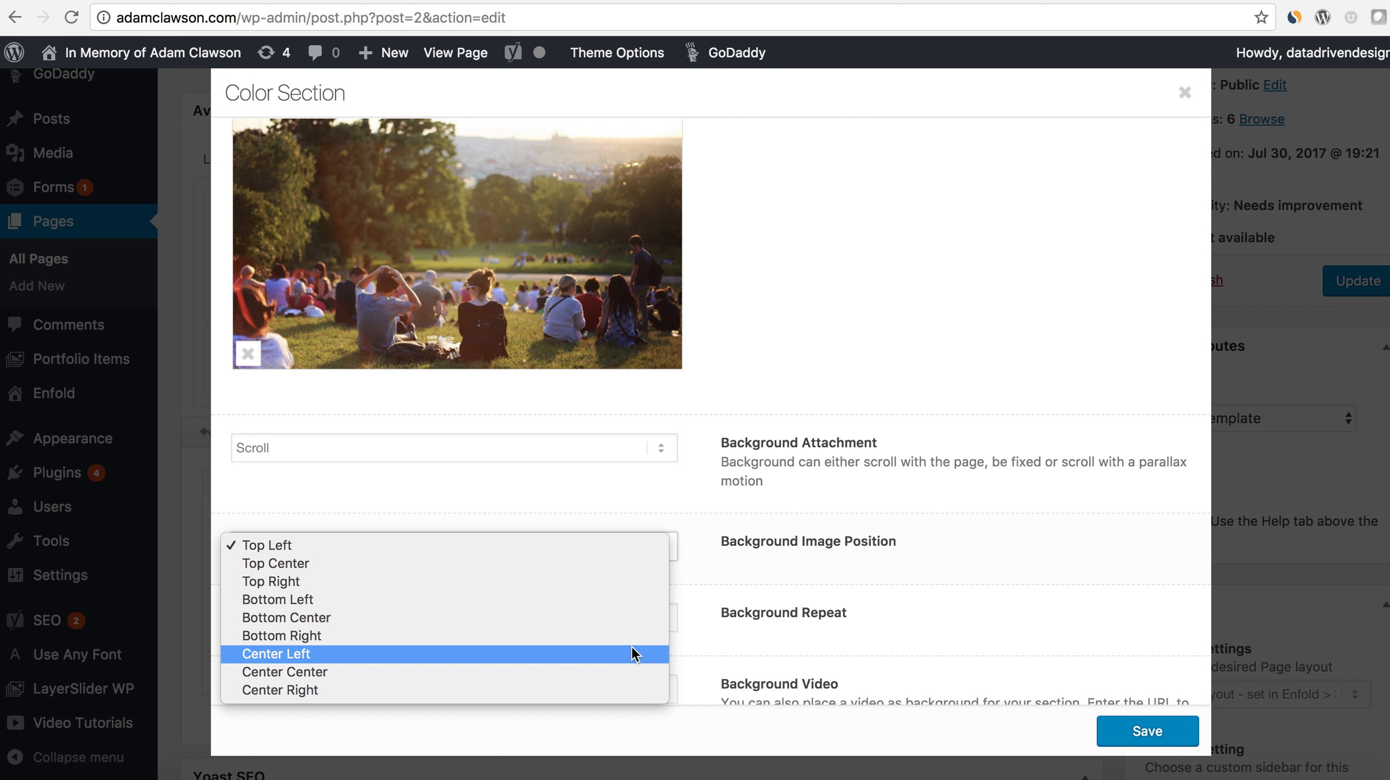
key("Escape")
left_click(624, 623)
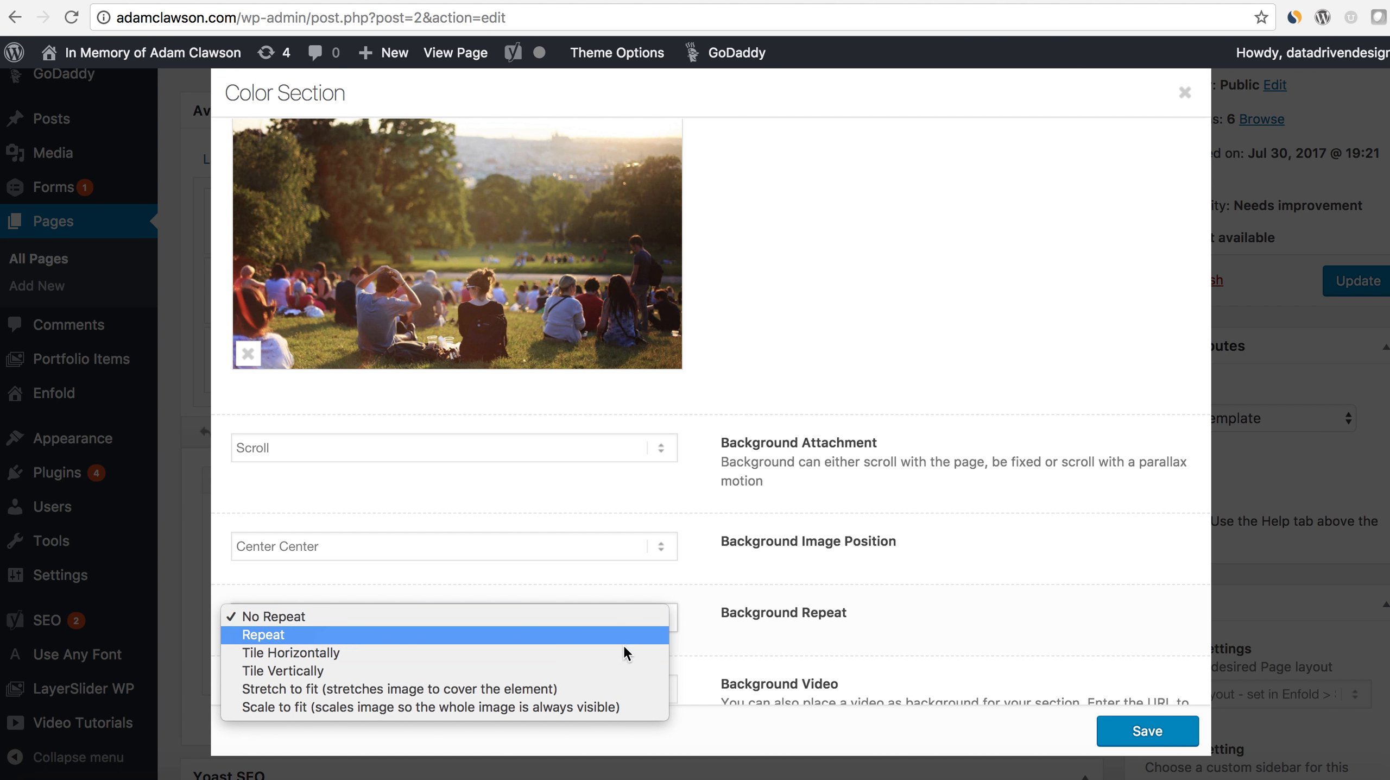
left_click(620, 689)
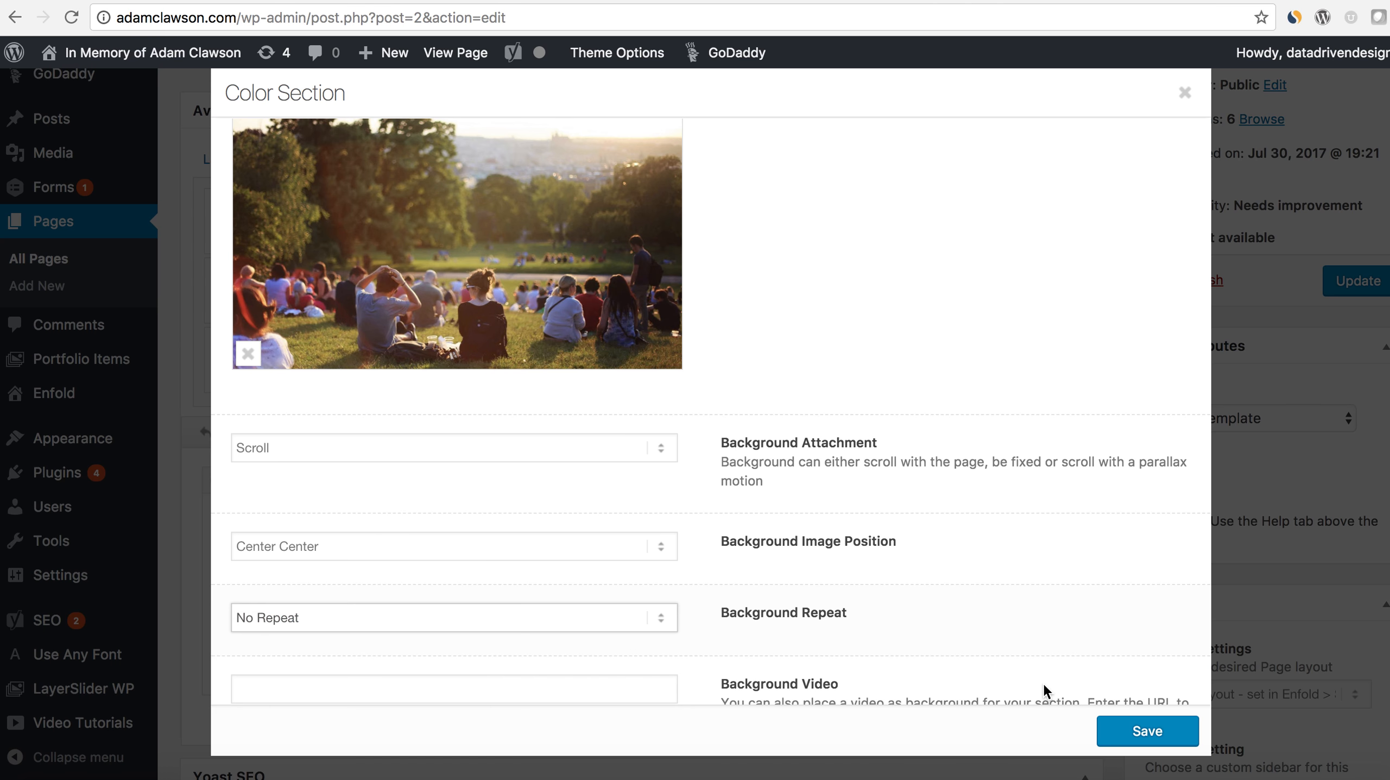
left_click(1148, 731)
- Update the Home page and reload the live site to view the Color Section with its background photo
scroll(1184, 675, "up", 5)
left_click(1349, 523)
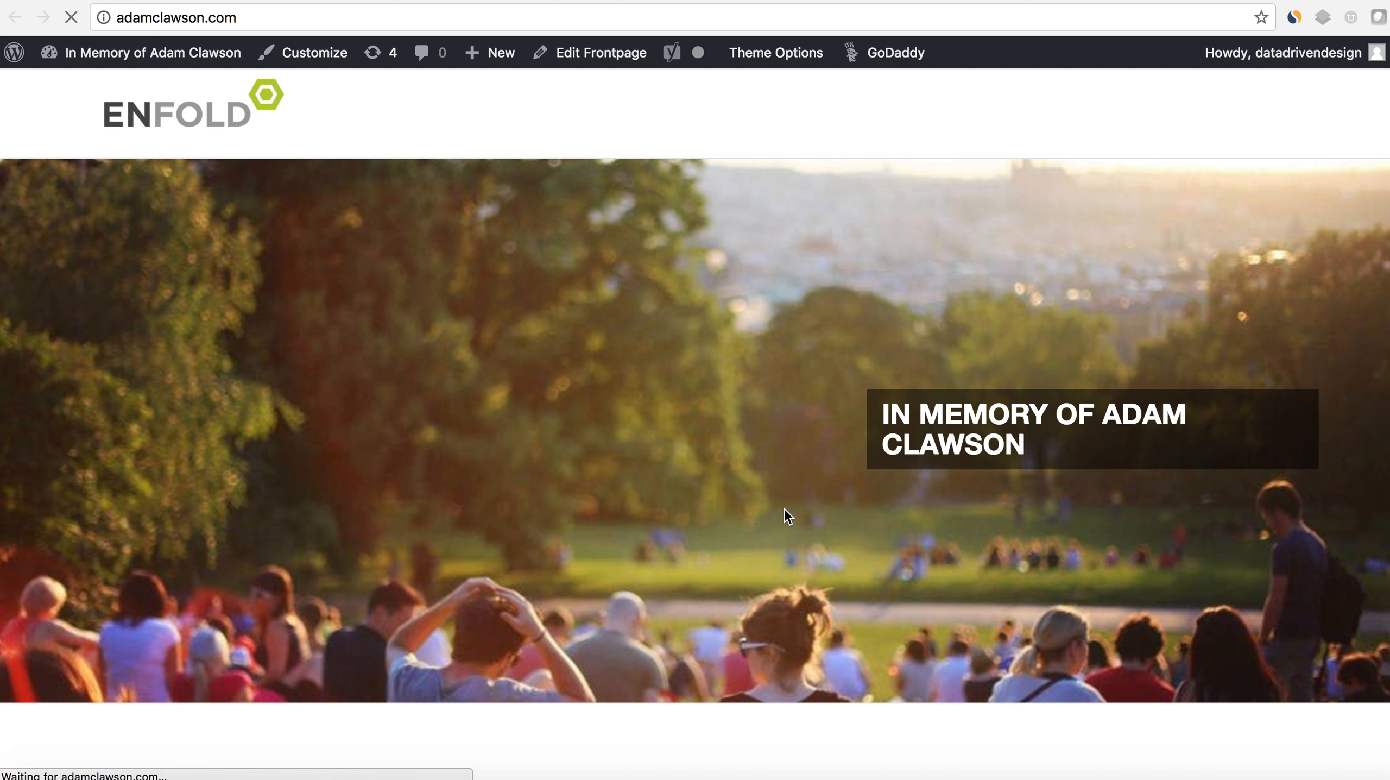
scroll(1385, 747, "down", 3)
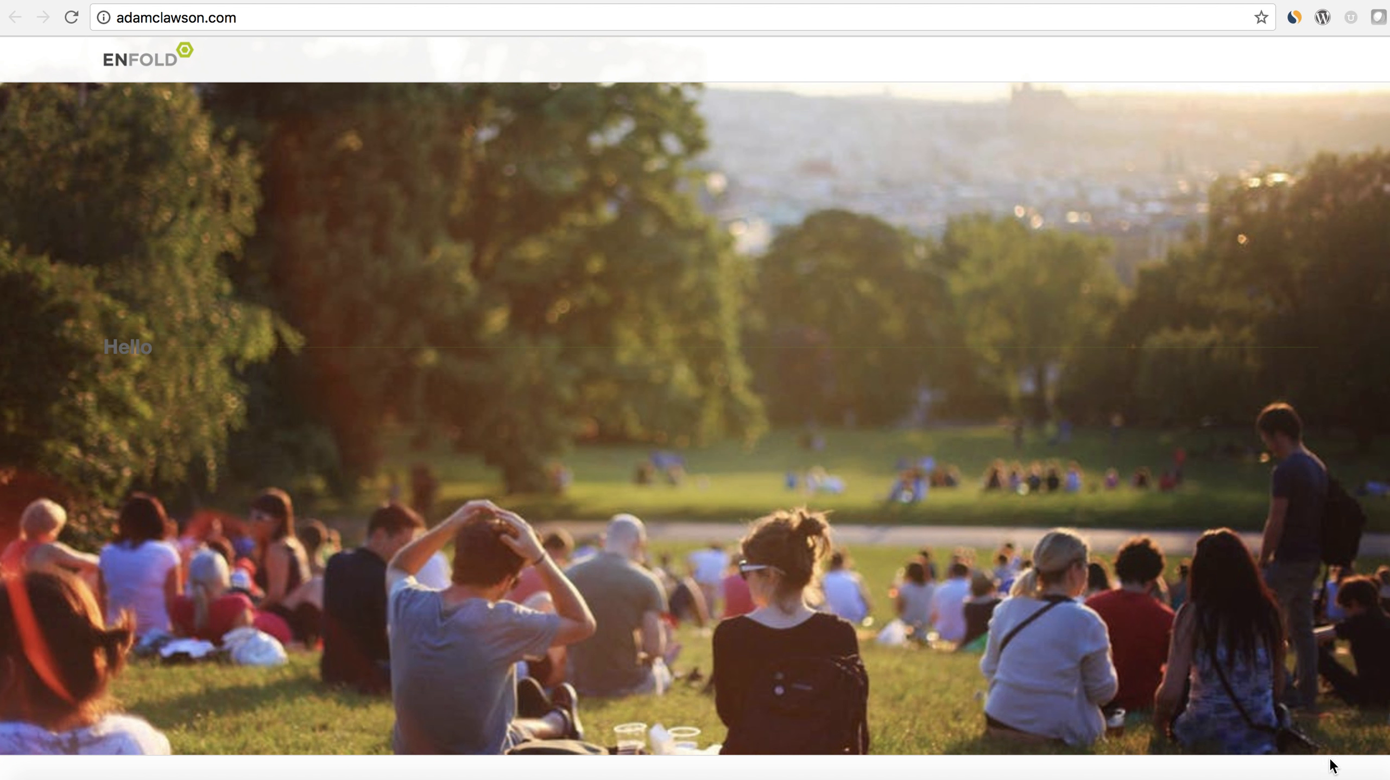
- Shrink the live site's browser window to tablet and phone widths and widen it again to check the responsive background
left_click_drag(1387, 776, 610, 670)
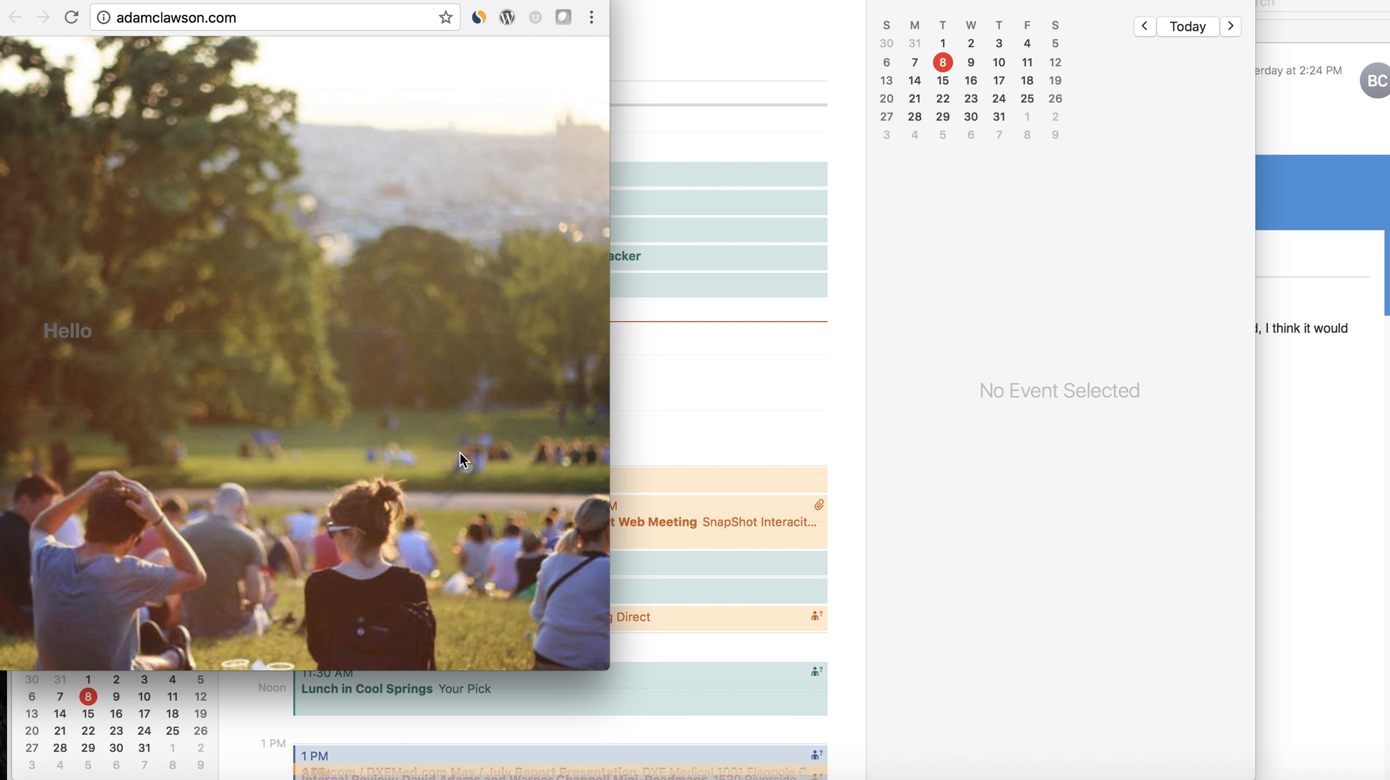
left_click_drag(607, 668, 399, 565)
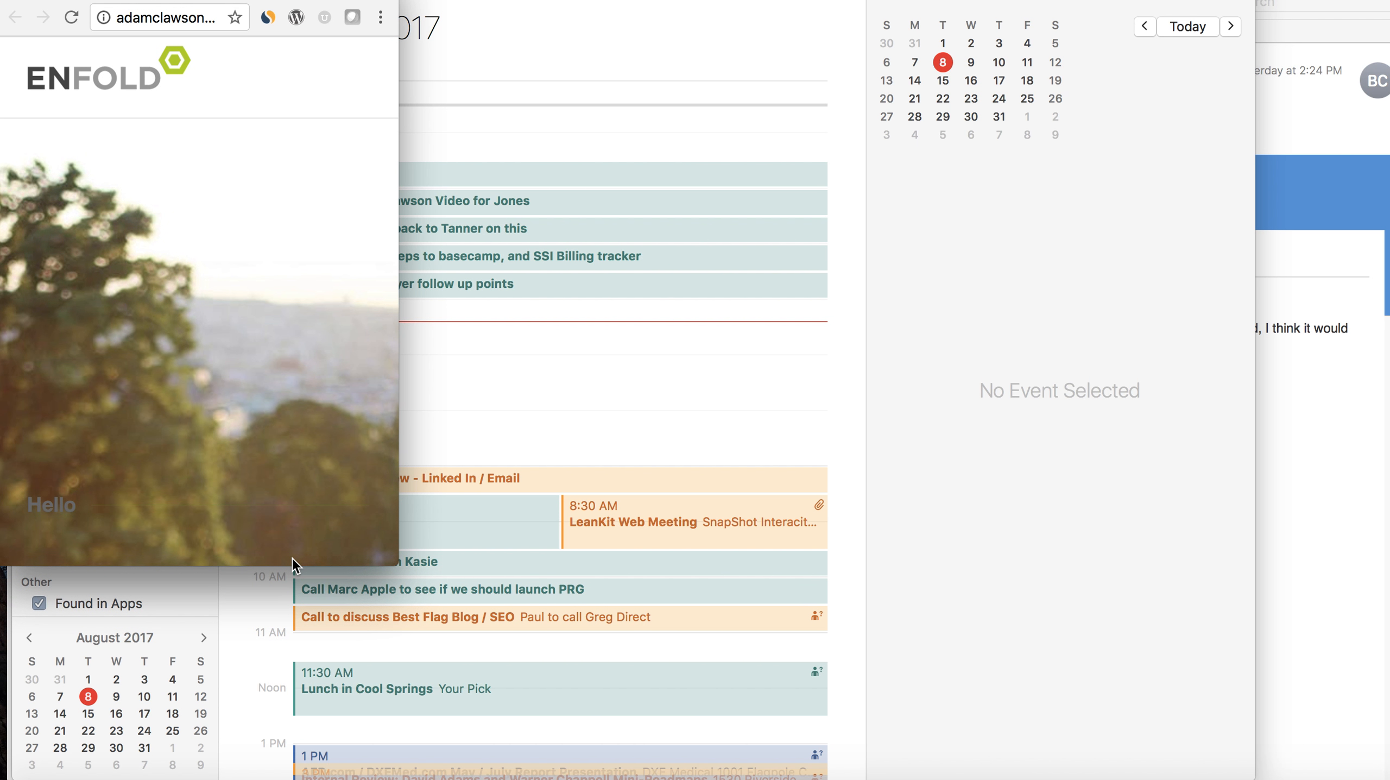
left_click_drag(390, 560, 1367, 778)
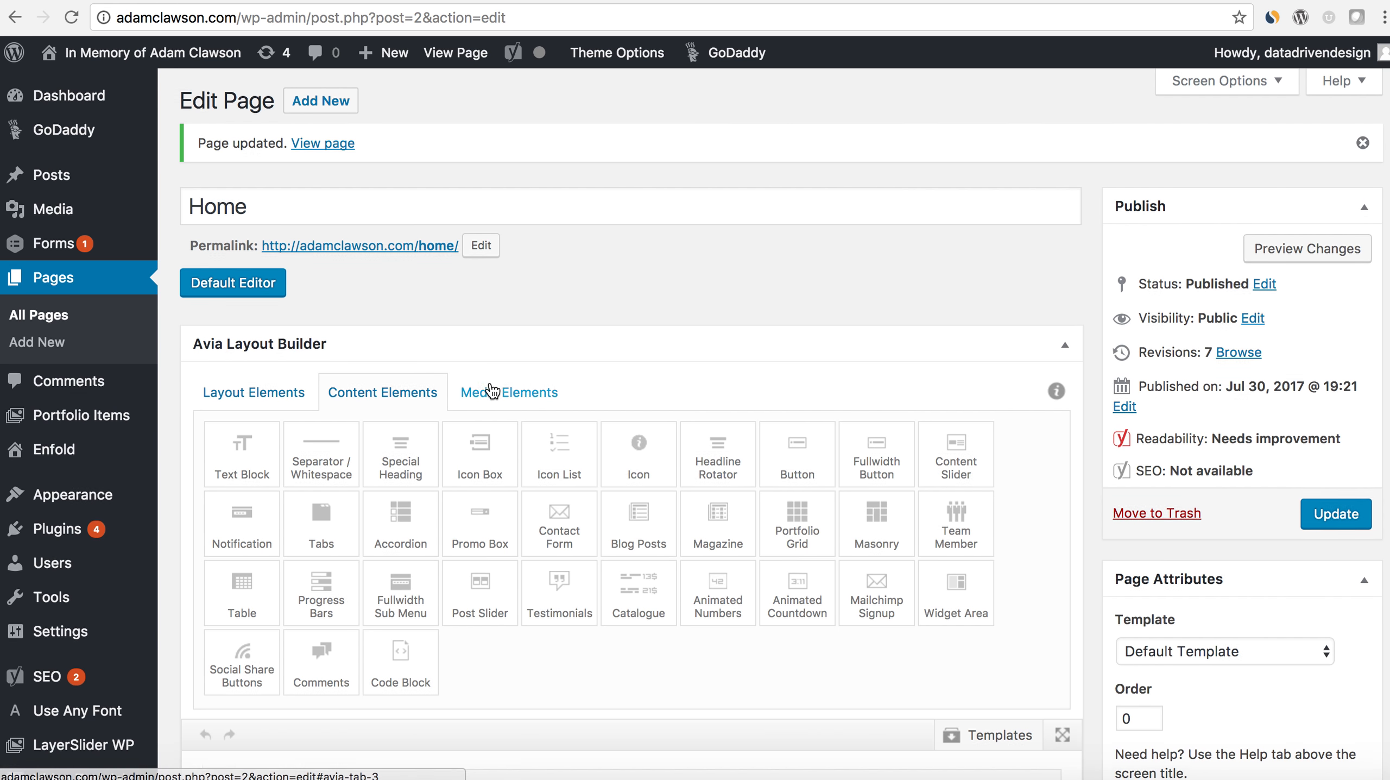
- Return to the page editor and remove the custom background image in the Color Section's settings
scroll(488, 390, "down", 10)
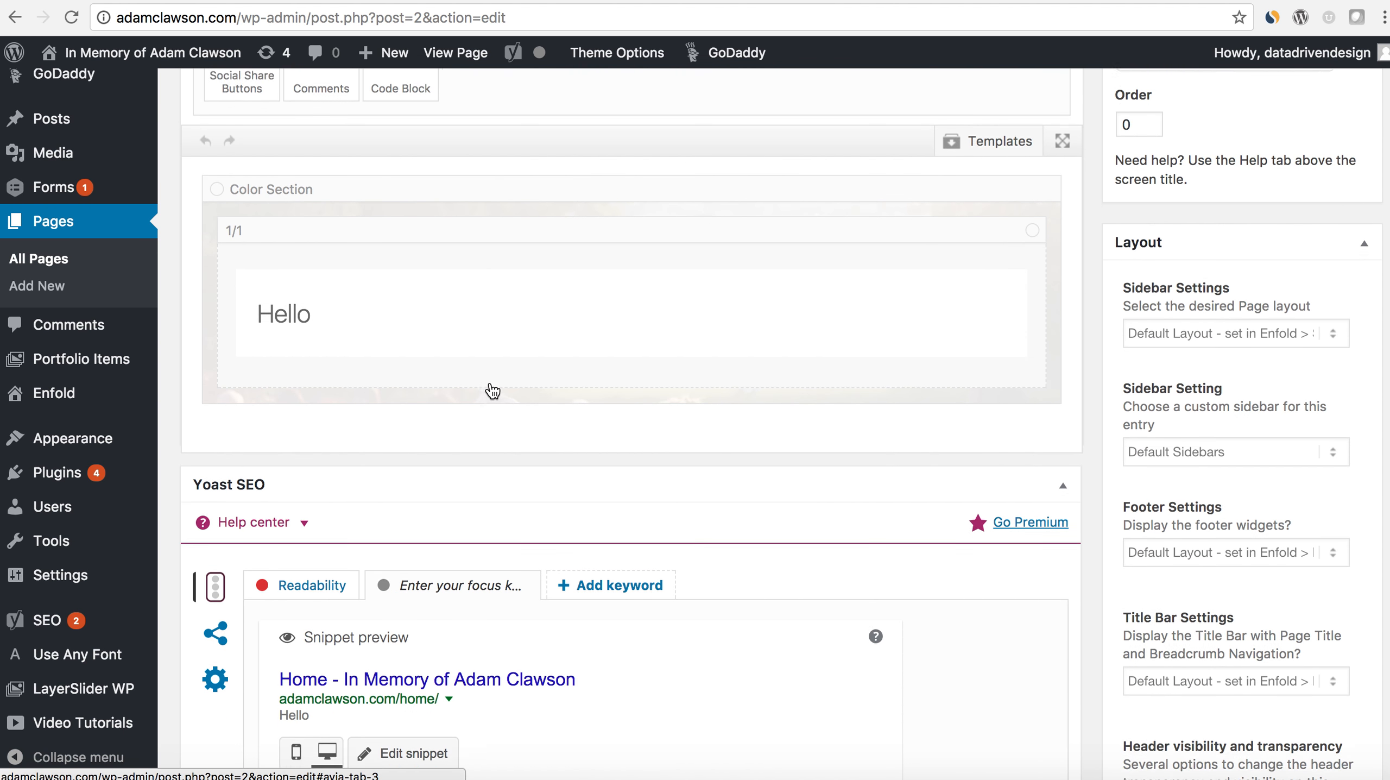
scroll(493, 390, "up", 3)
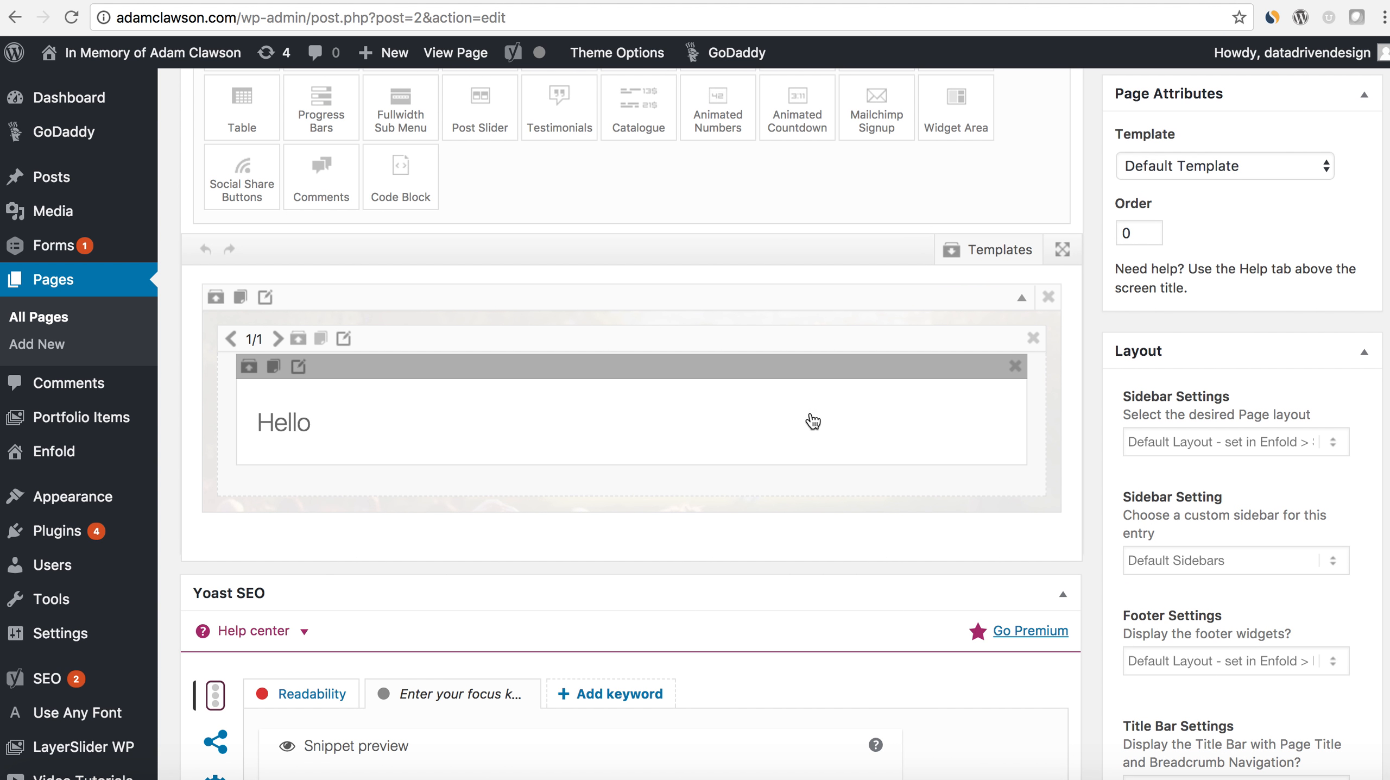
left_click(266, 298)
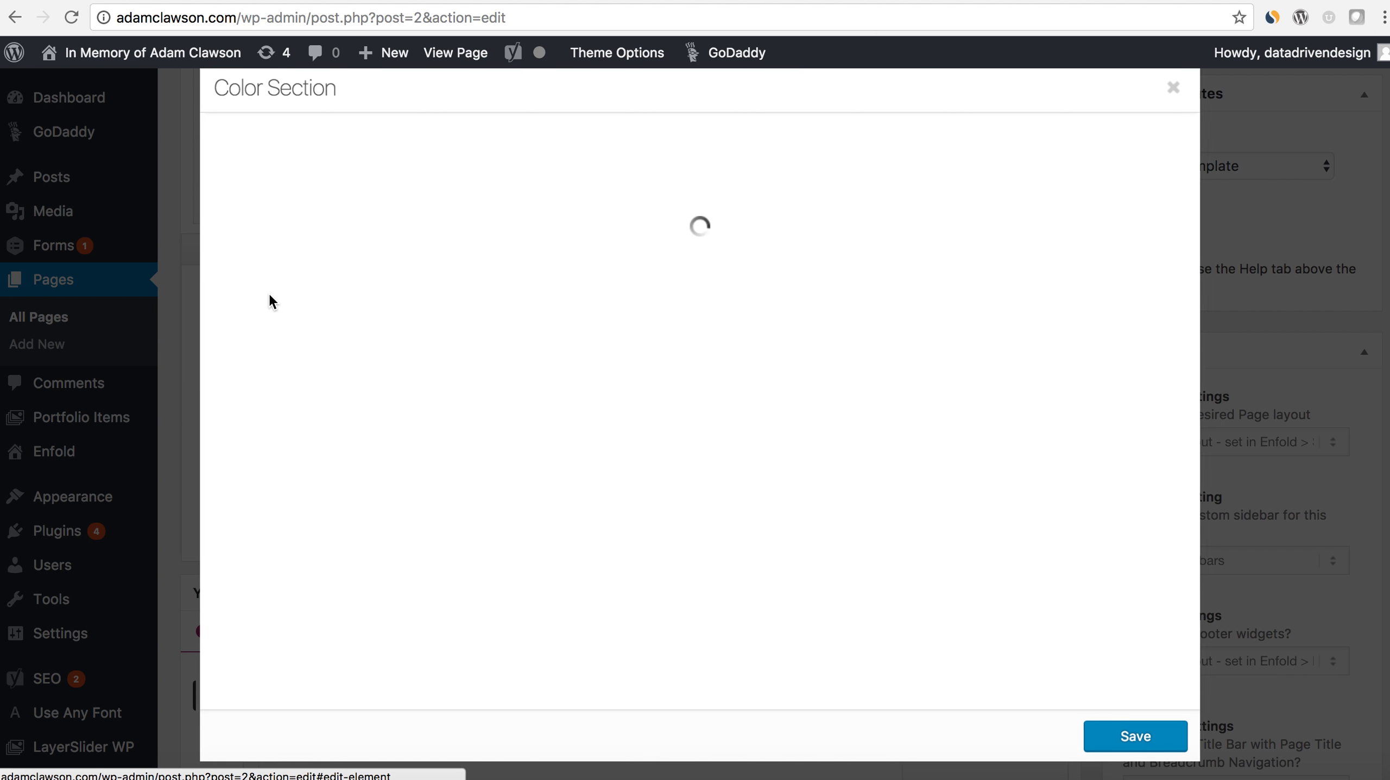
left_click(451, 145)
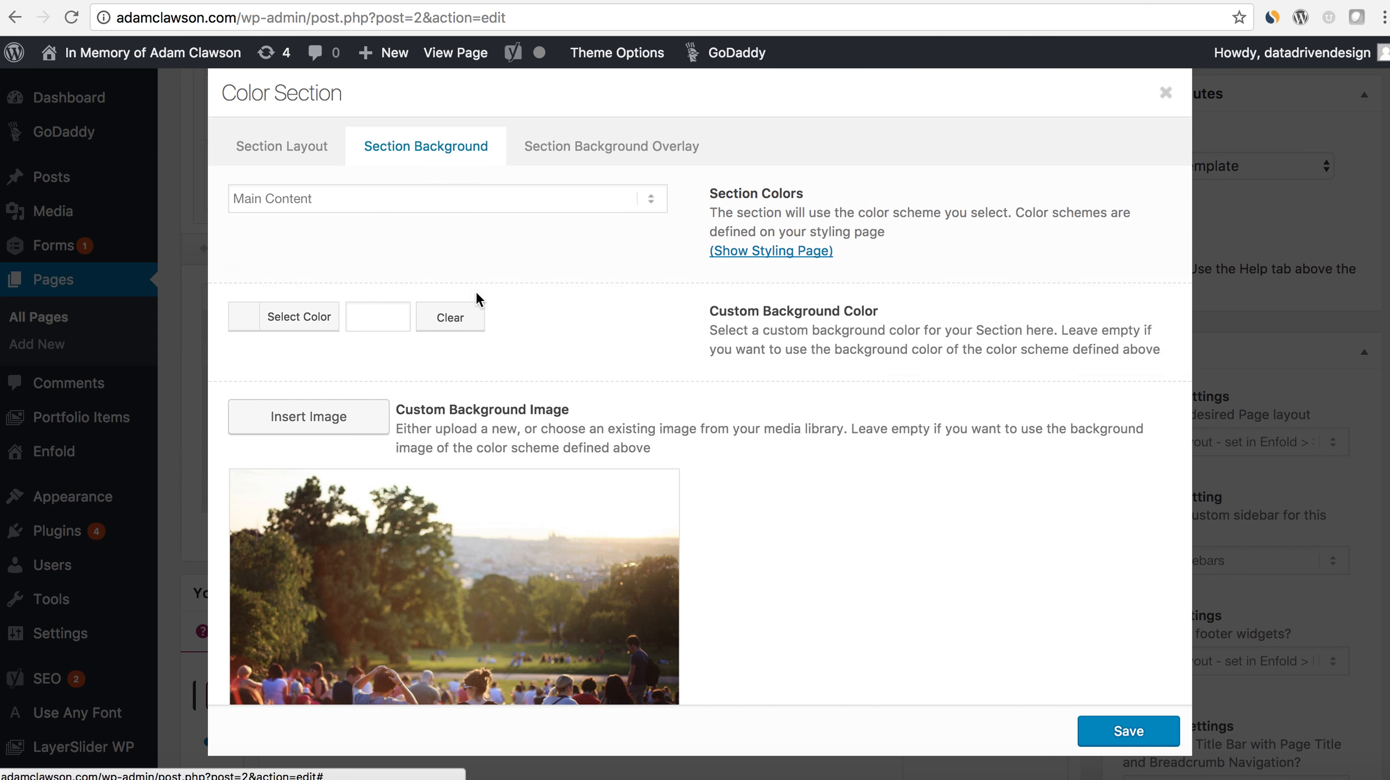
scroll(275, 659, "down", 2)
left_click(245, 647)
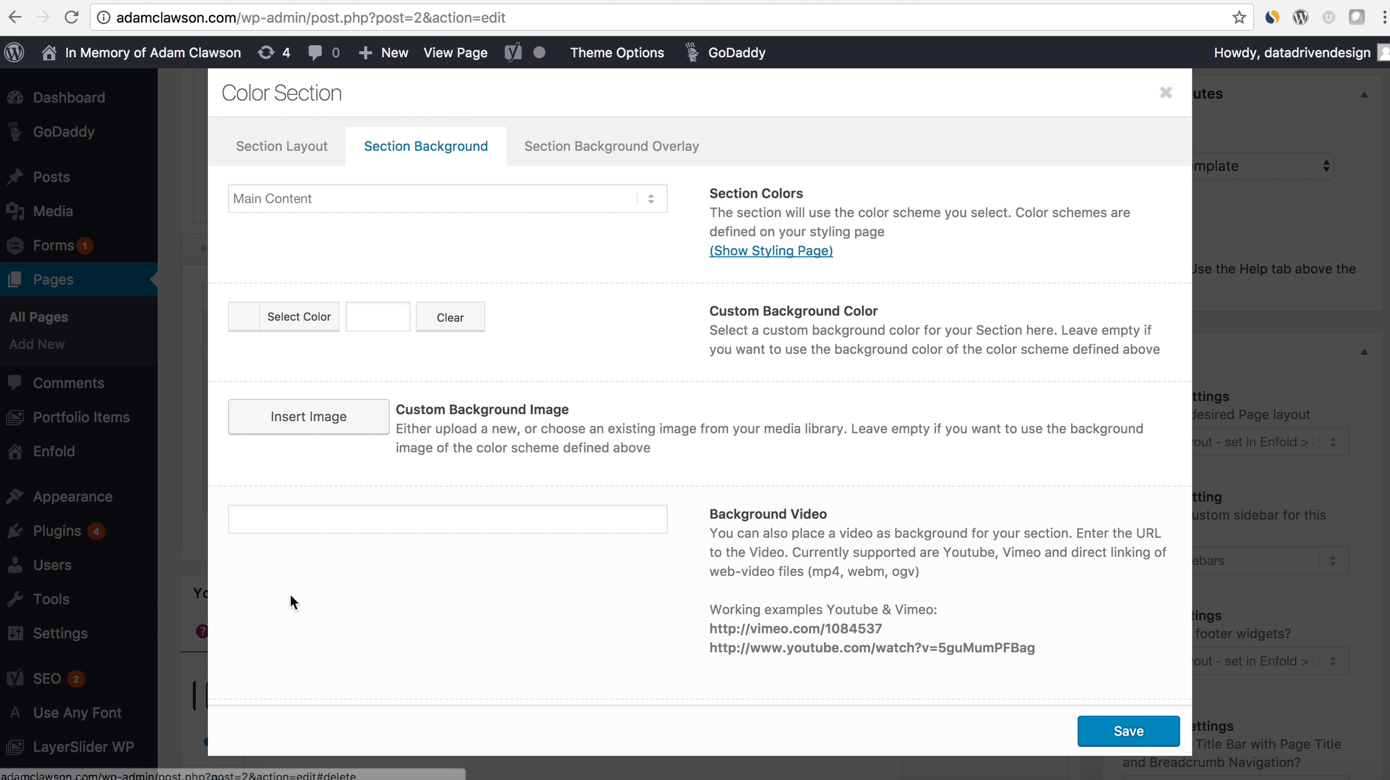
- Set the Color Section's custom background color to the green swatch #83a846
left_click(308, 322)
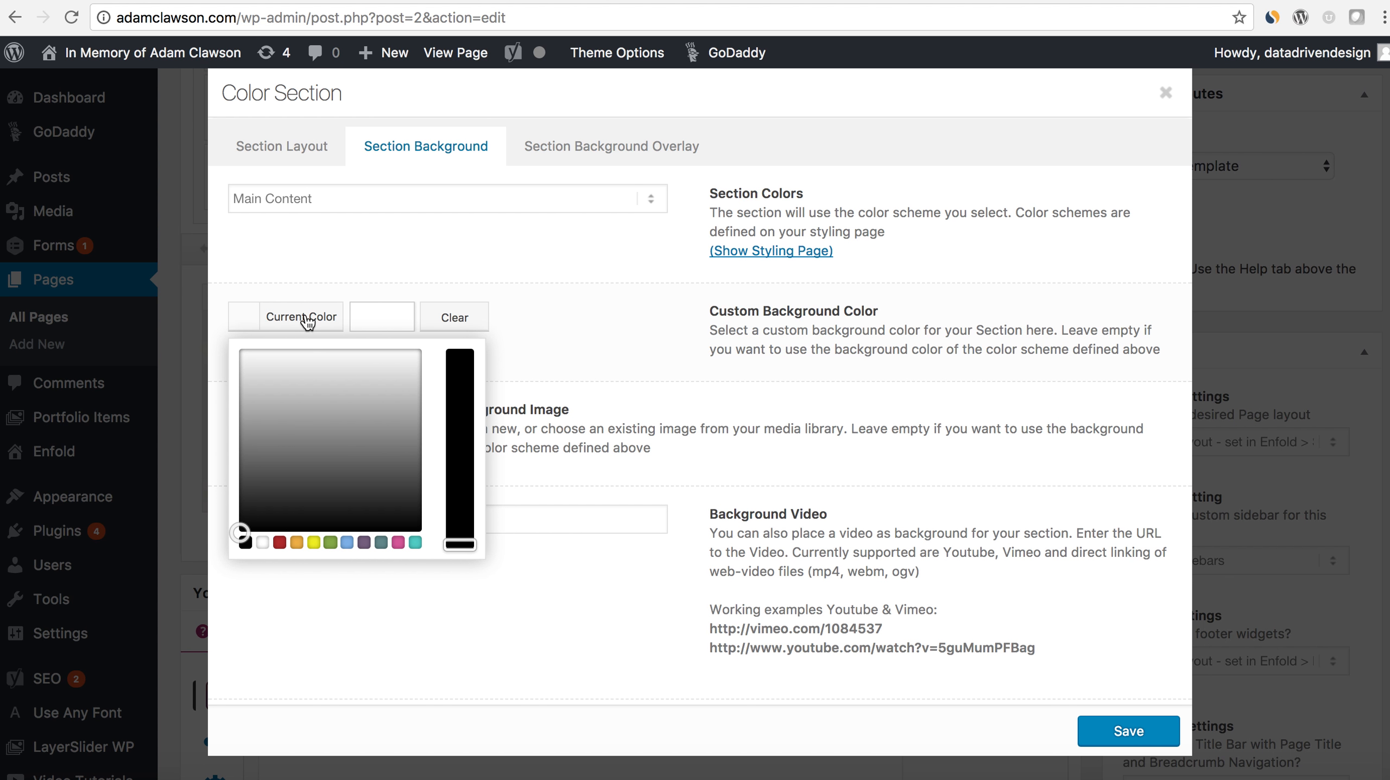
left_click(330, 542)
left_click(777, 443)
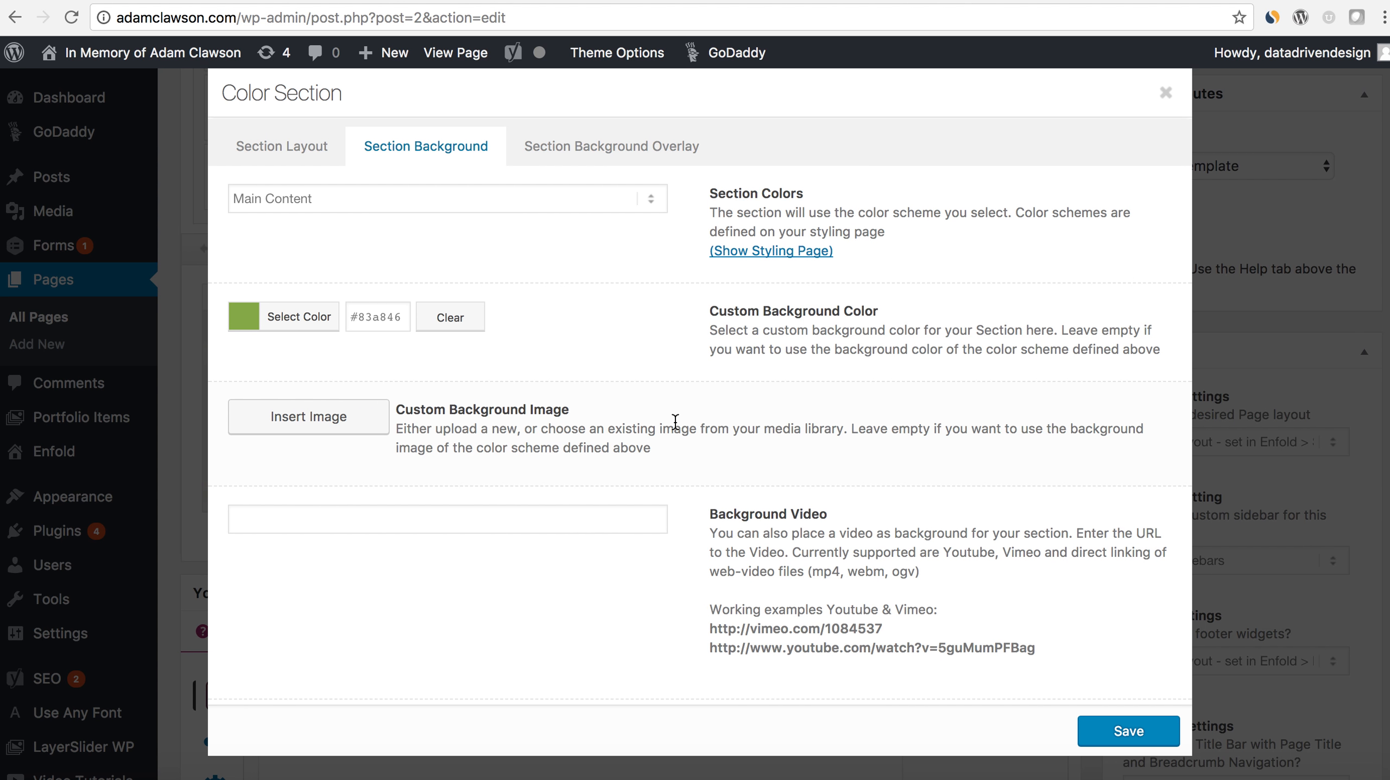
- Set the Color Section's custom height to 200px
left_click(280, 147)
left_click(354, 302)
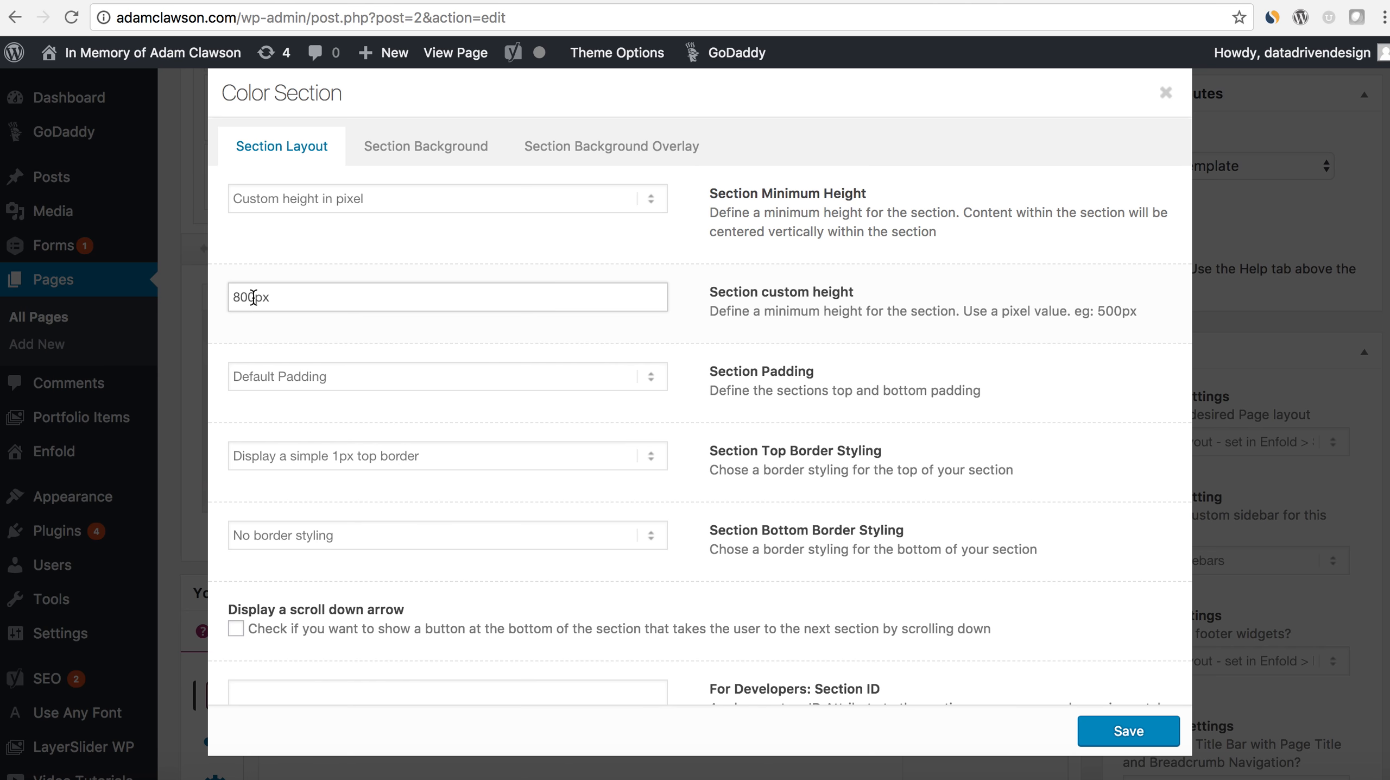
- Save the Color Section settings and add a Fullwidth Easy Slider above the Color Section
left_click(1128, 730)
scroll(1108, 609, "up", 2)
scroll(729, 513, "up", 3)
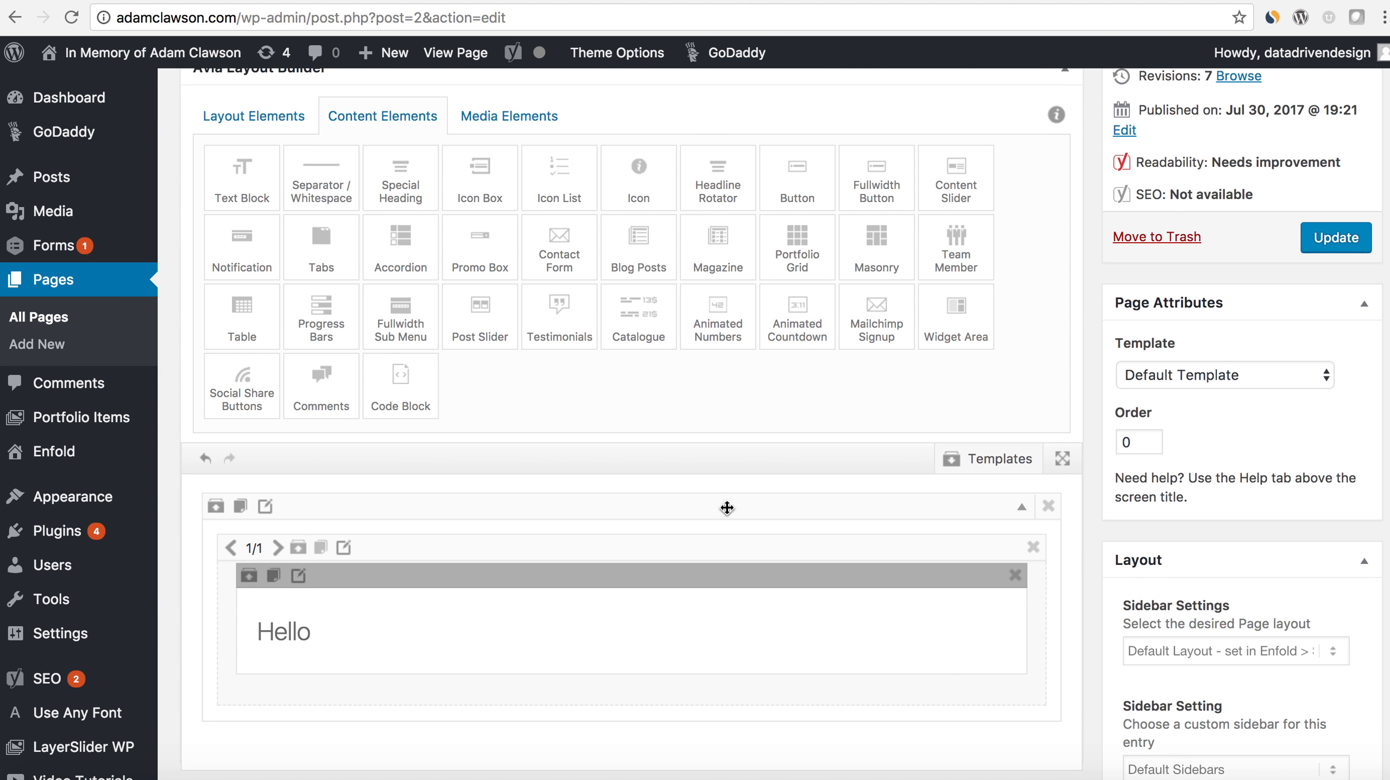
left_click(511, 119)
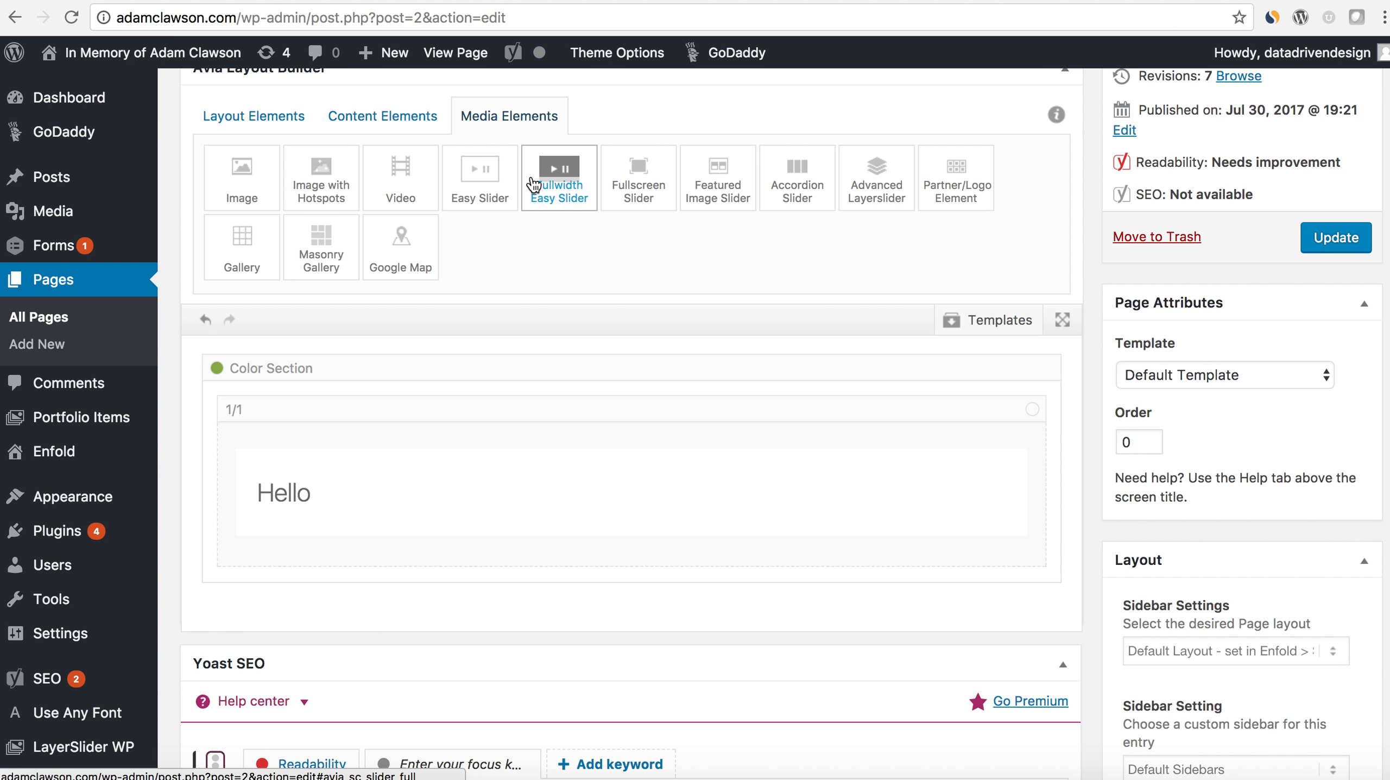
left_click_drag(546, 180, 337, 353)
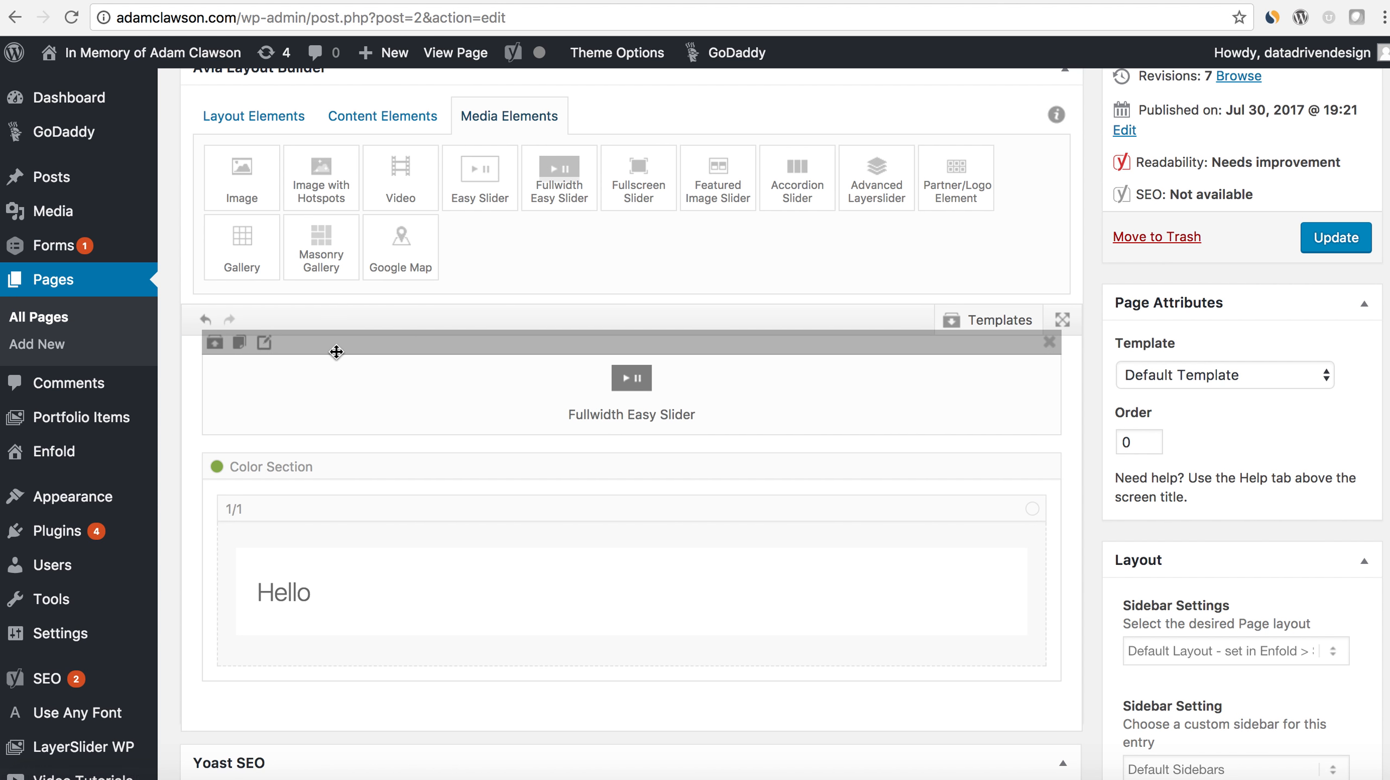
- Add a single image slide to the Fullwidth Easy Slider using the park crowd photo from the media library
left_click(265, 343)
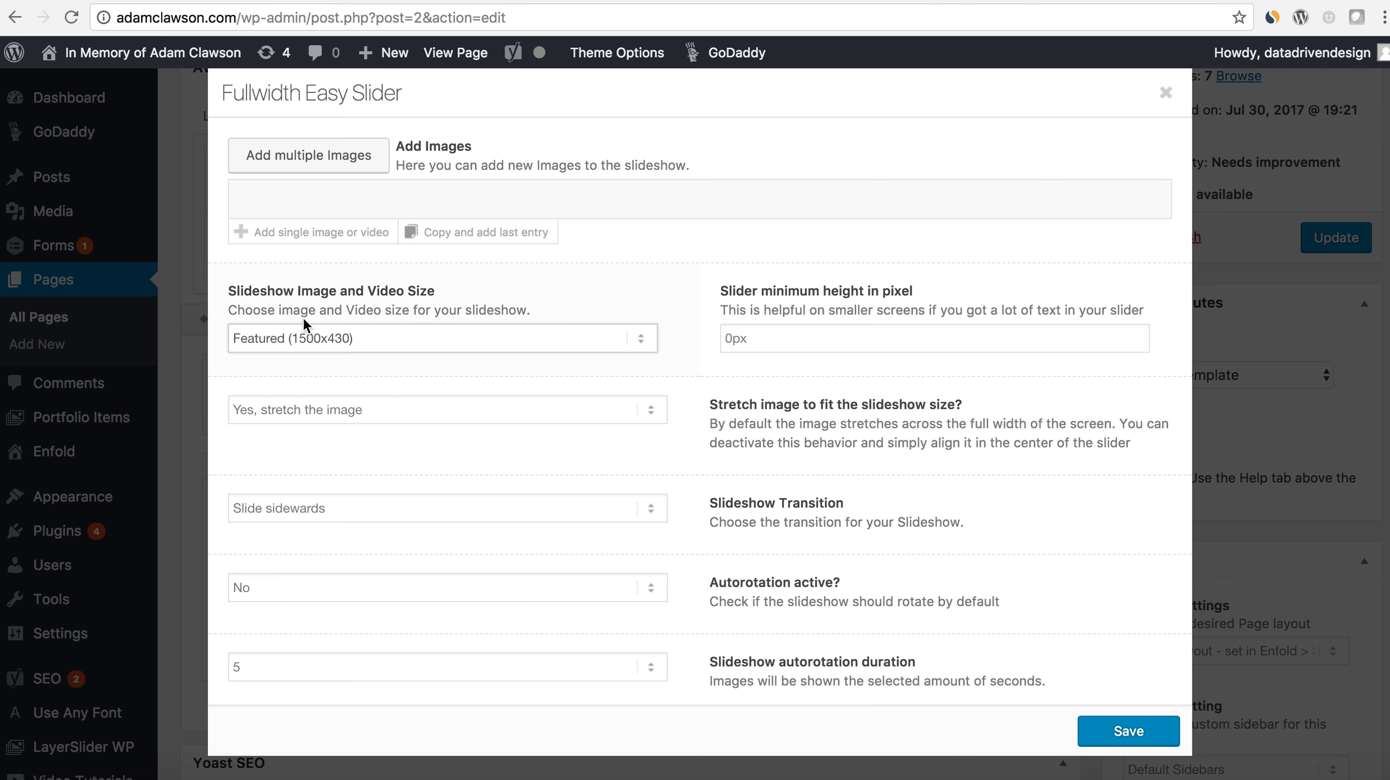
left_click(309, 231)
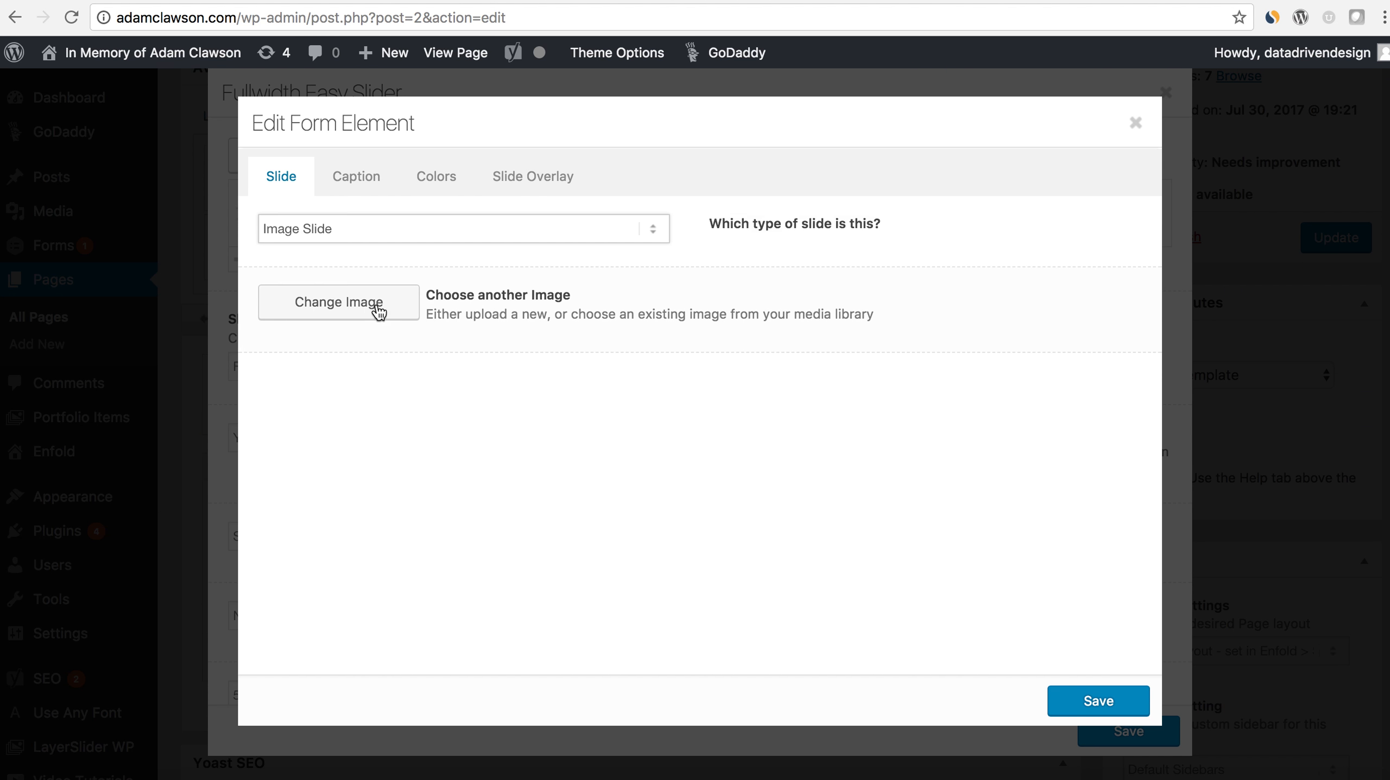
left_click(355, 176)
left_click(281, 176)
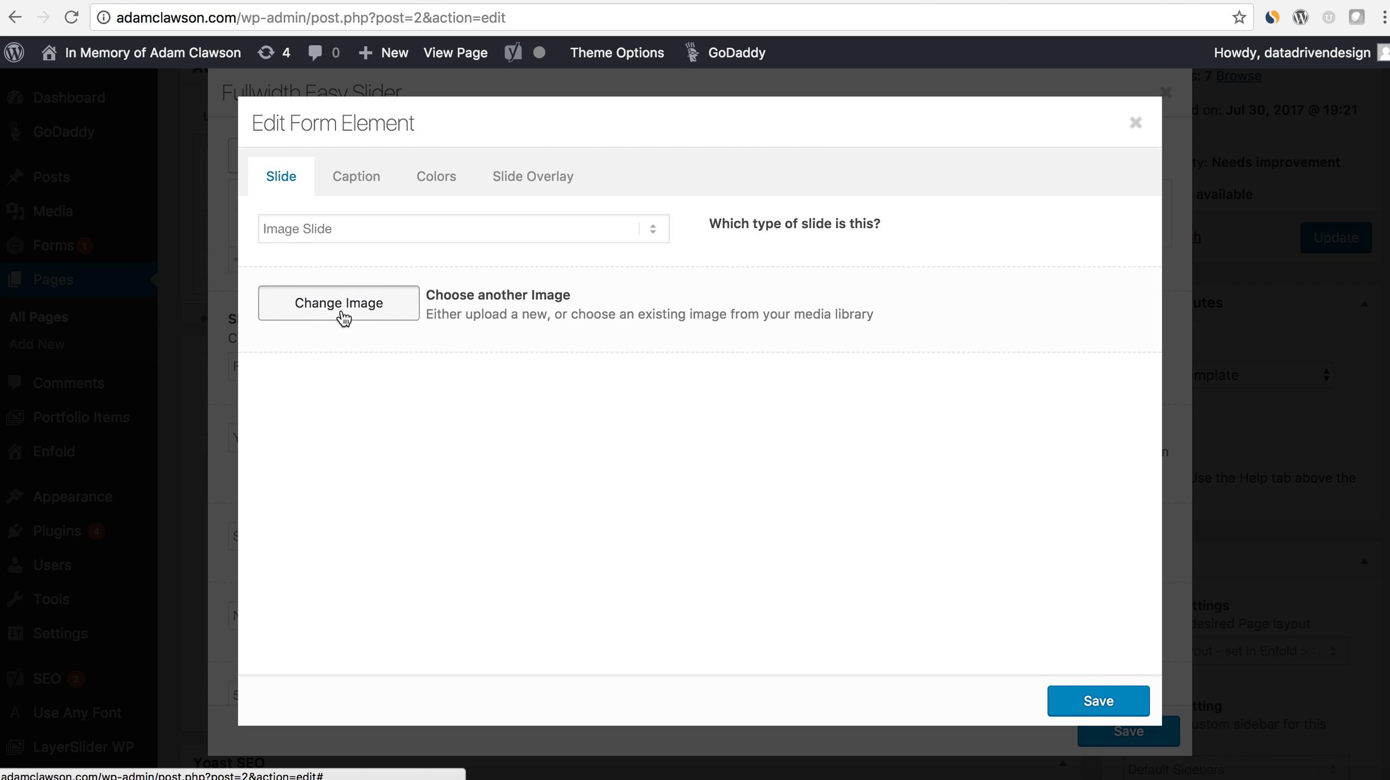
left_click(341, 309)
left_click(137, 286)
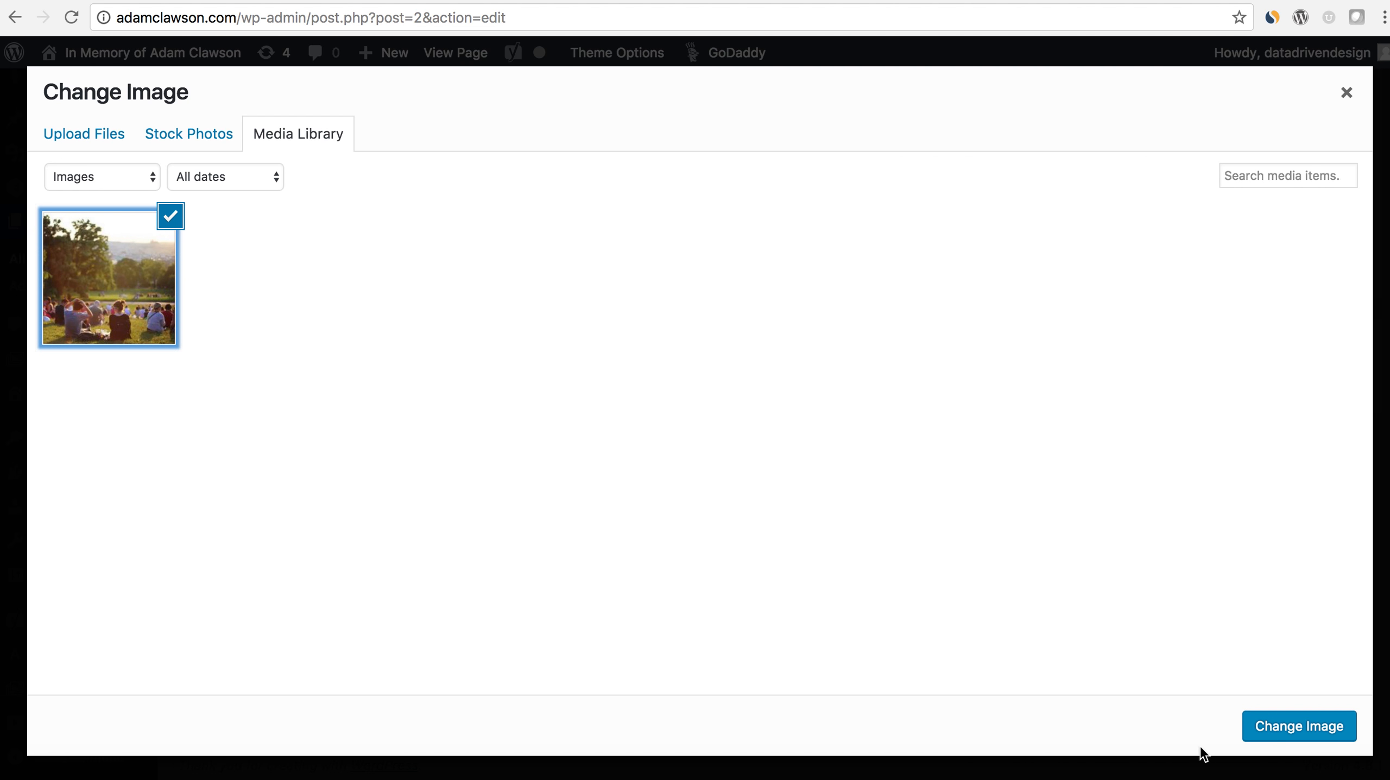
left_click(1294, 722)
- Enter the site's title as the slide's caption title with Right Framed positioning, and save the slide and slider
left_click(364, 190)
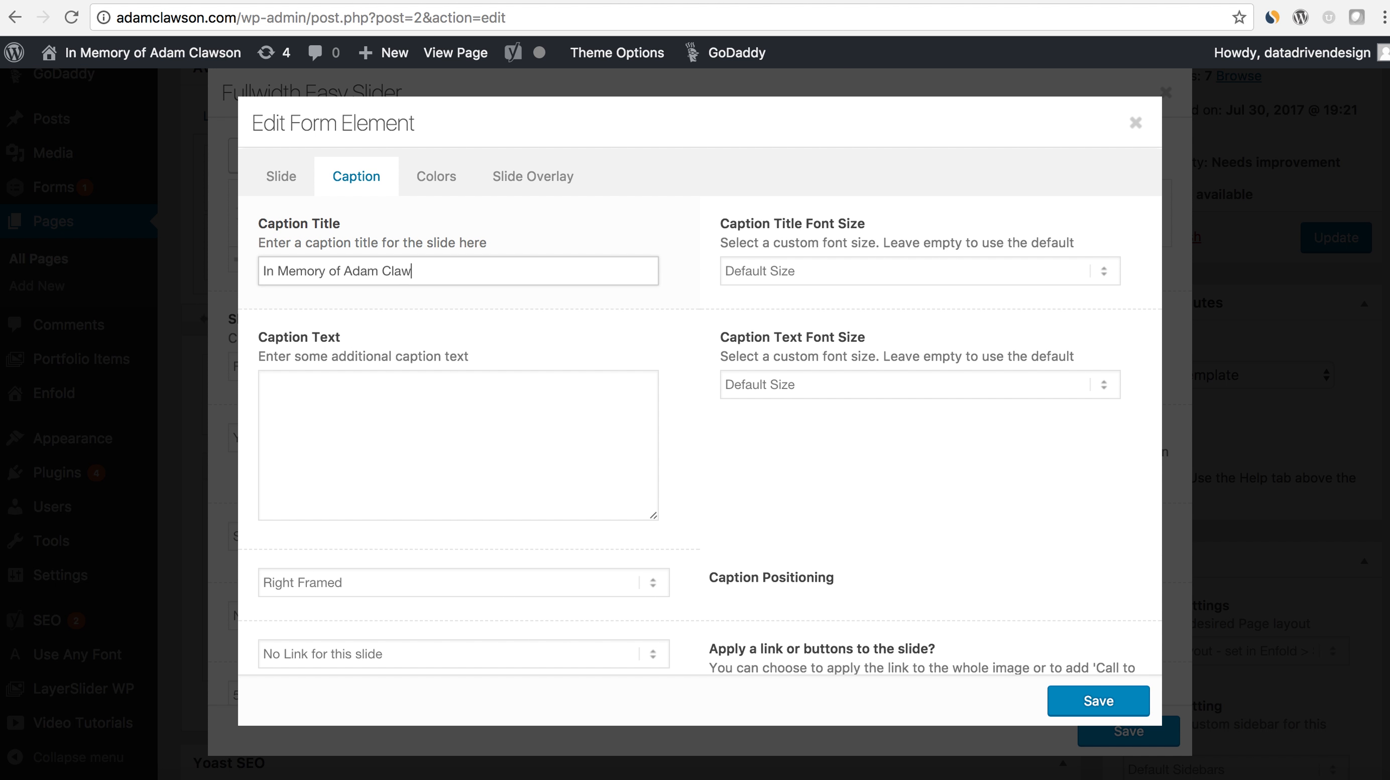
left_click(1099, 701)
scroll(863, 532, "down", 2)
left_click(1107, 735)
- Change the special heading in the Color Section to "Test Test Test" and set its custom font color to white #ffffff
scroll(832, 599, "down", 2)
left_click(298, 440)
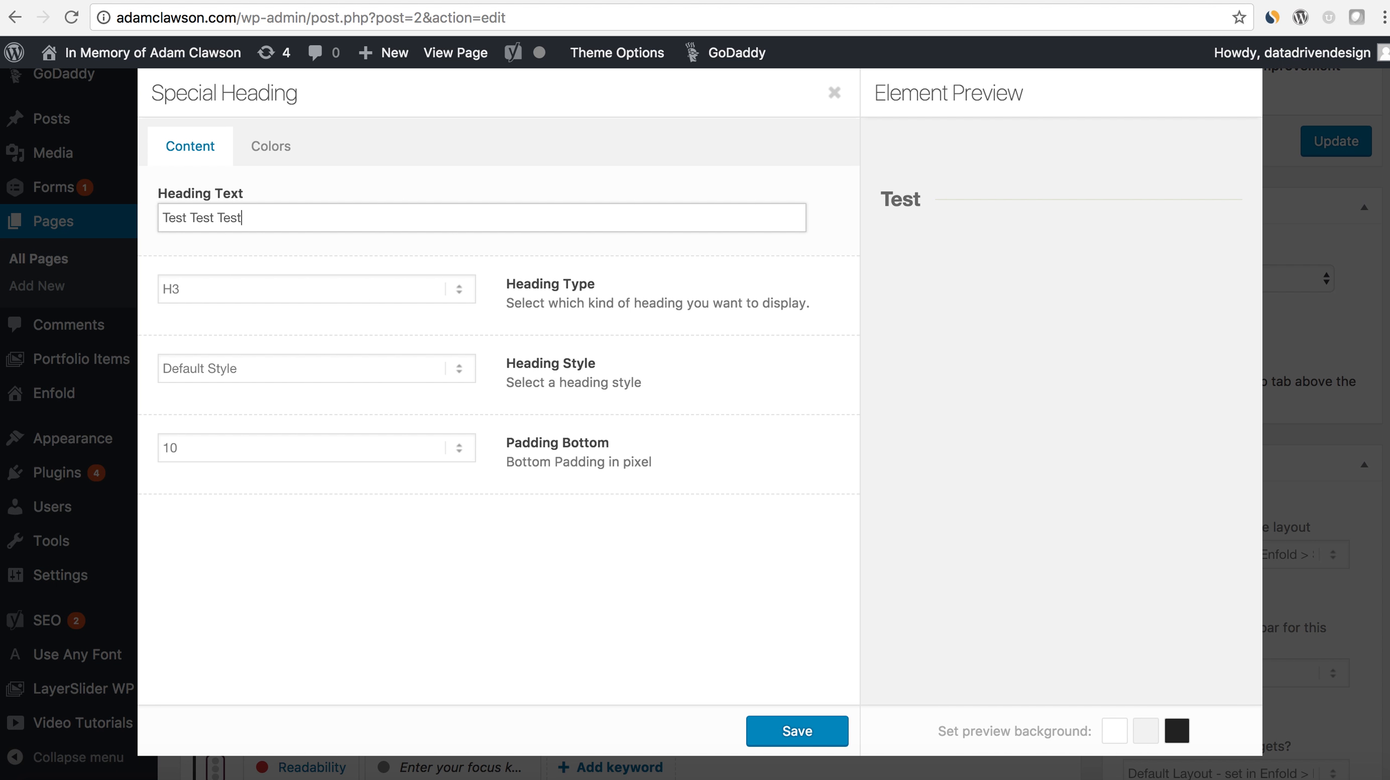
left_click(271, 157)
left_click(285, 199)
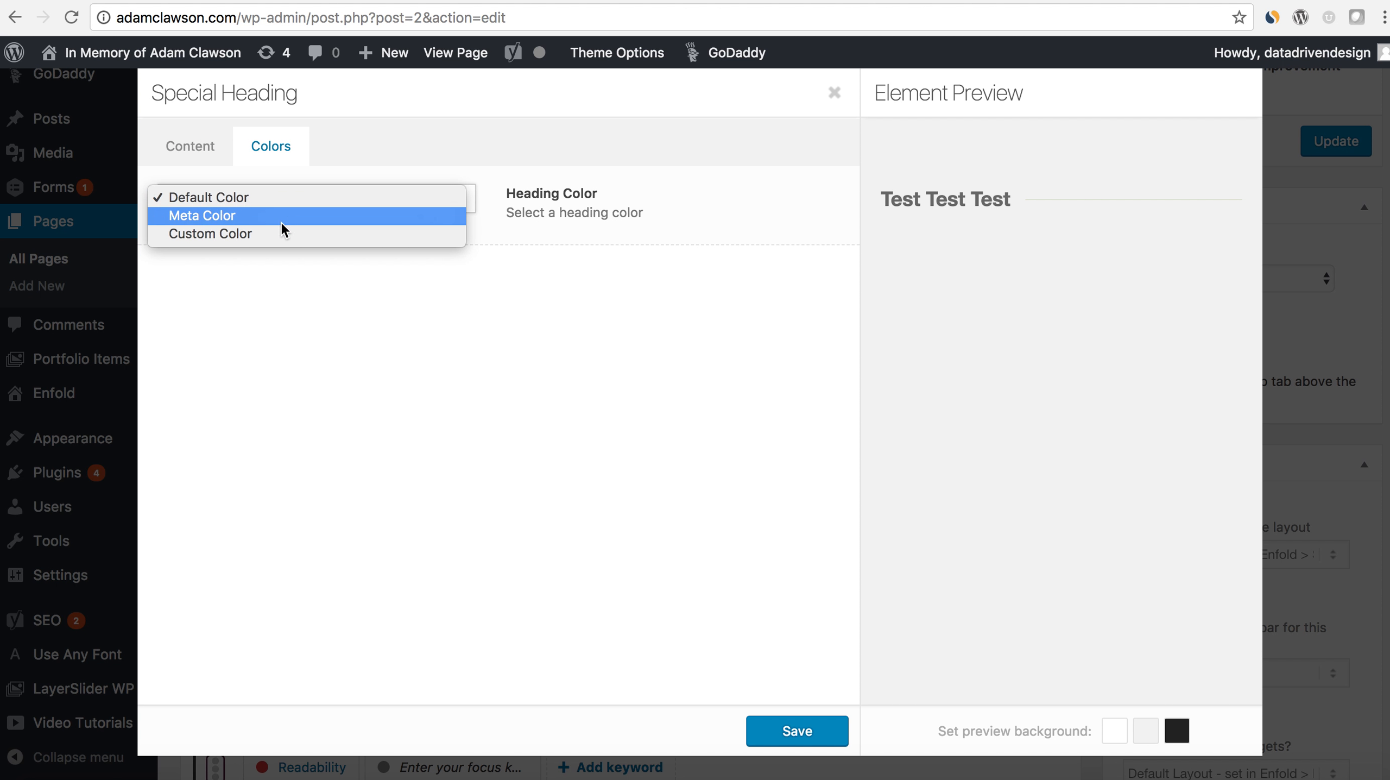
left_click(284, 235)
left_click(243, 279)
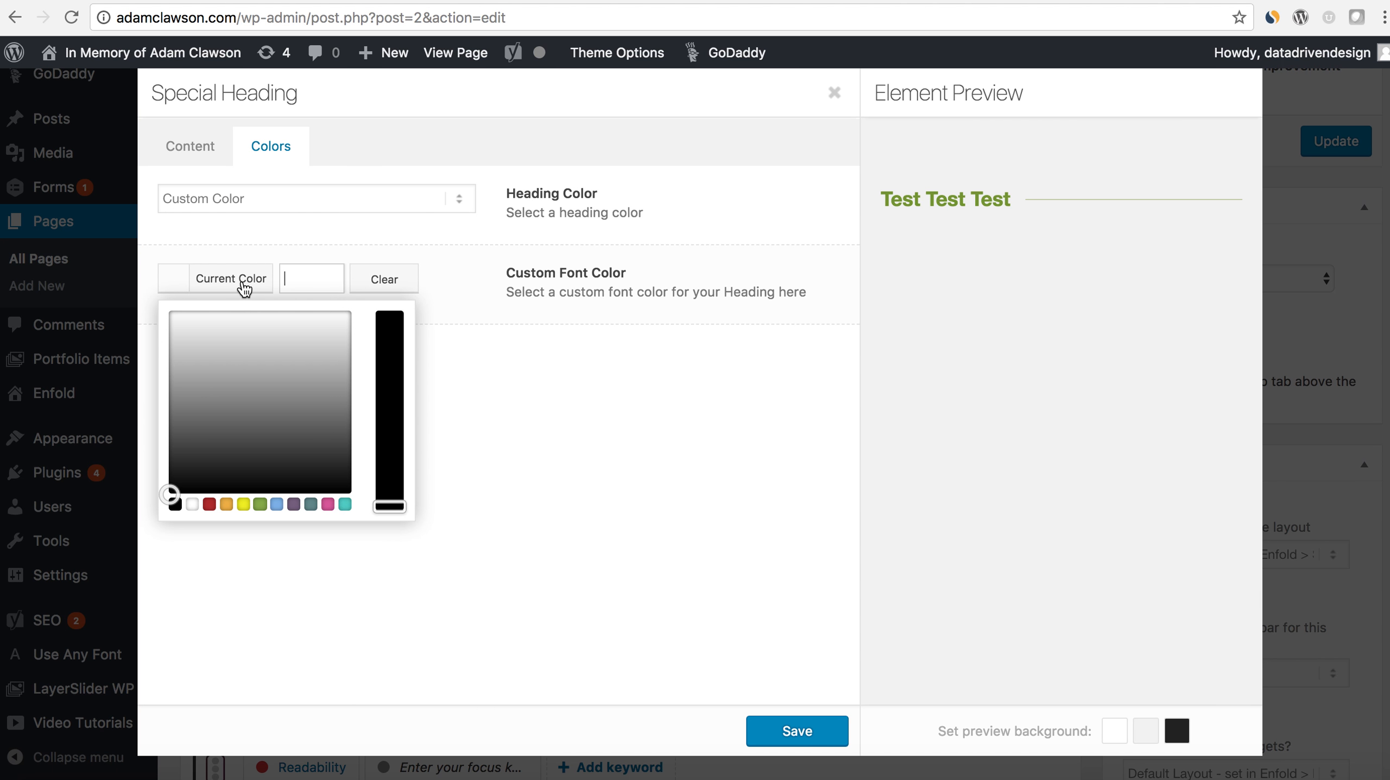
left_click(195, 505)
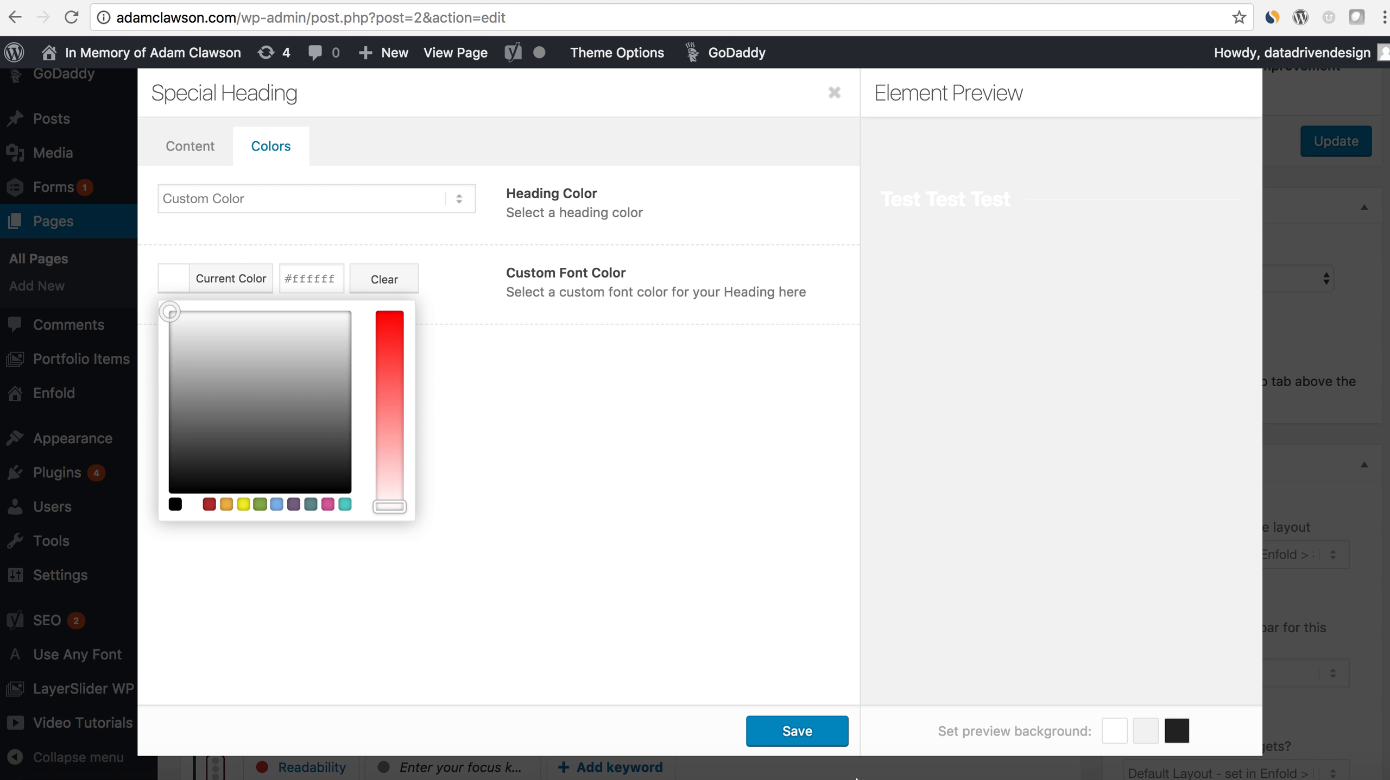
left_click(795, 732)
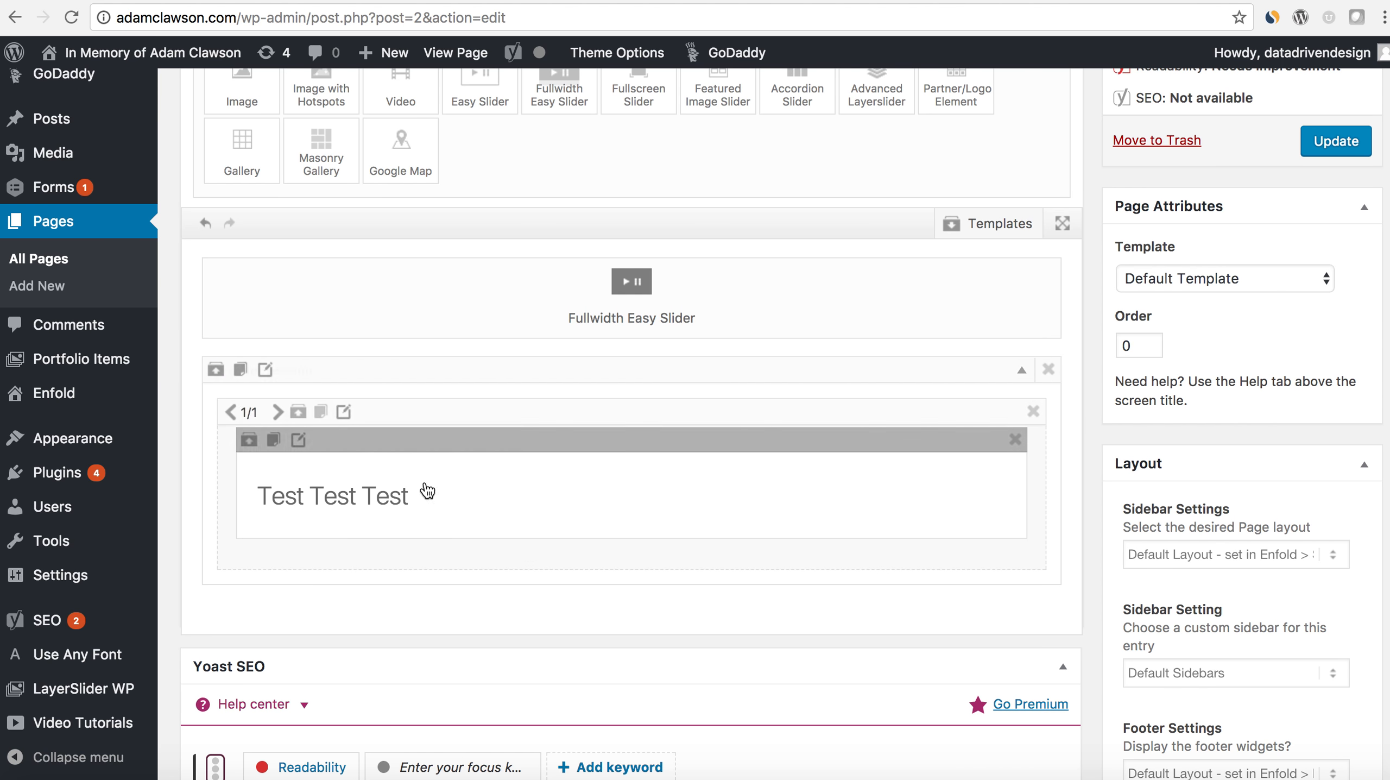
- Update the page, check the slider and Color Section on the live homepage, and return to the page editor
scroll(754, 515, "up", 1)
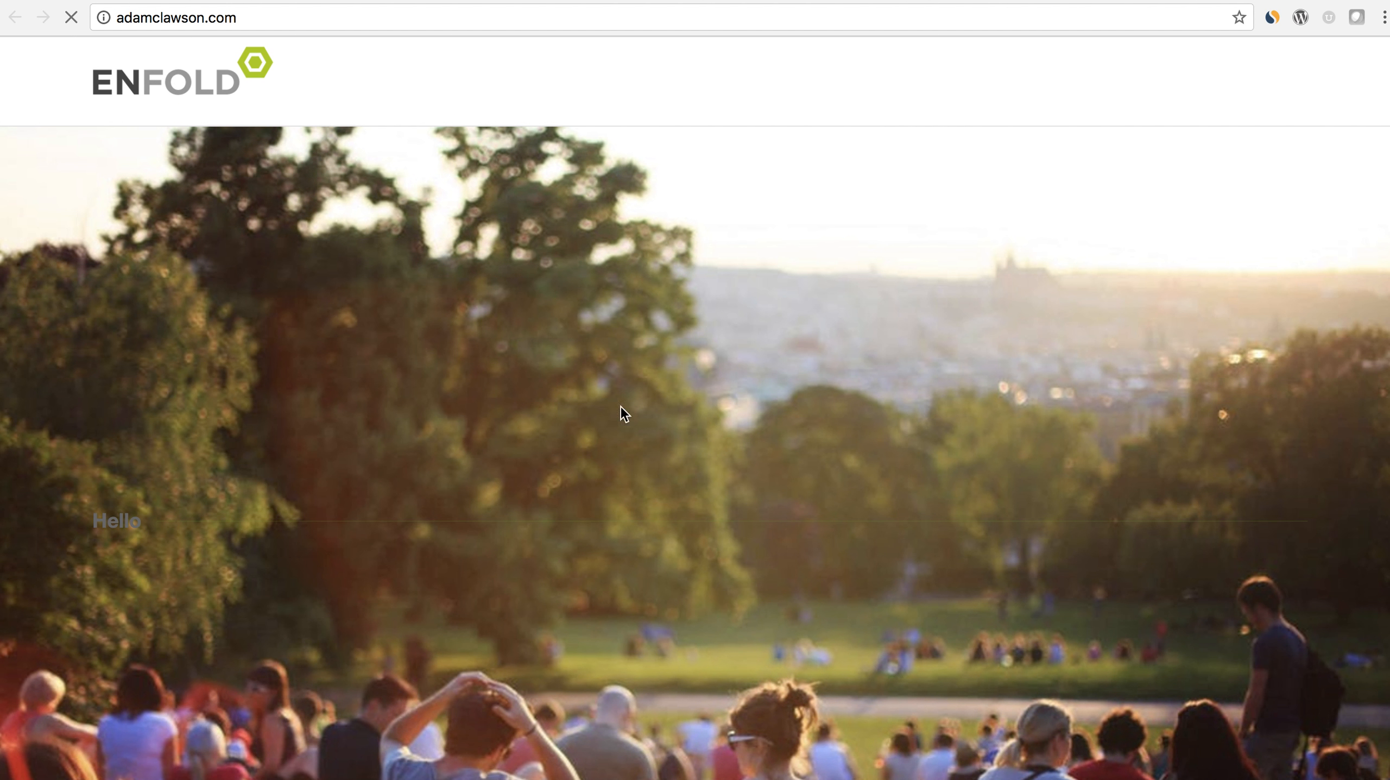
scroll(875, 486, "down", 2)
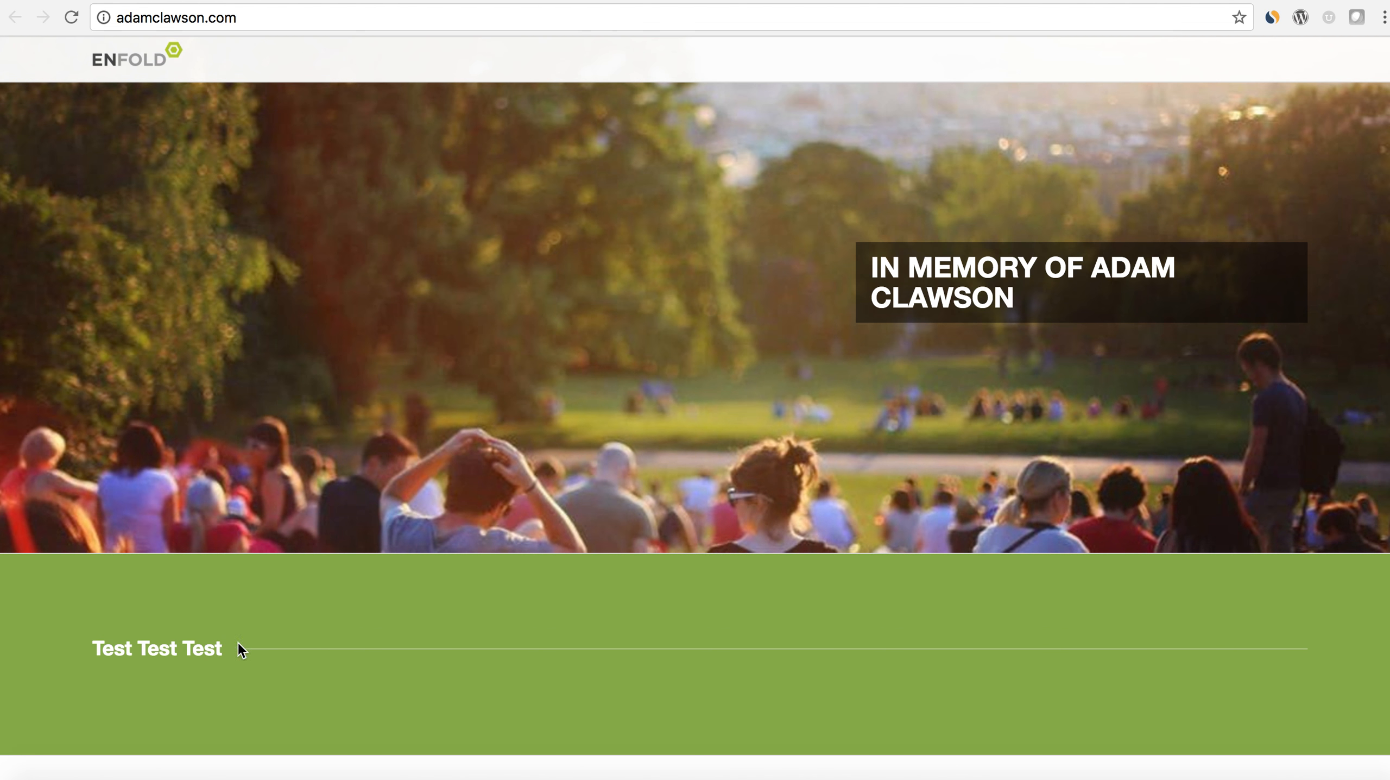
scroll(576, 676, "up", 2)
scroll(575, 672, "down", 2)
scroll(575, 672, "up", 2)
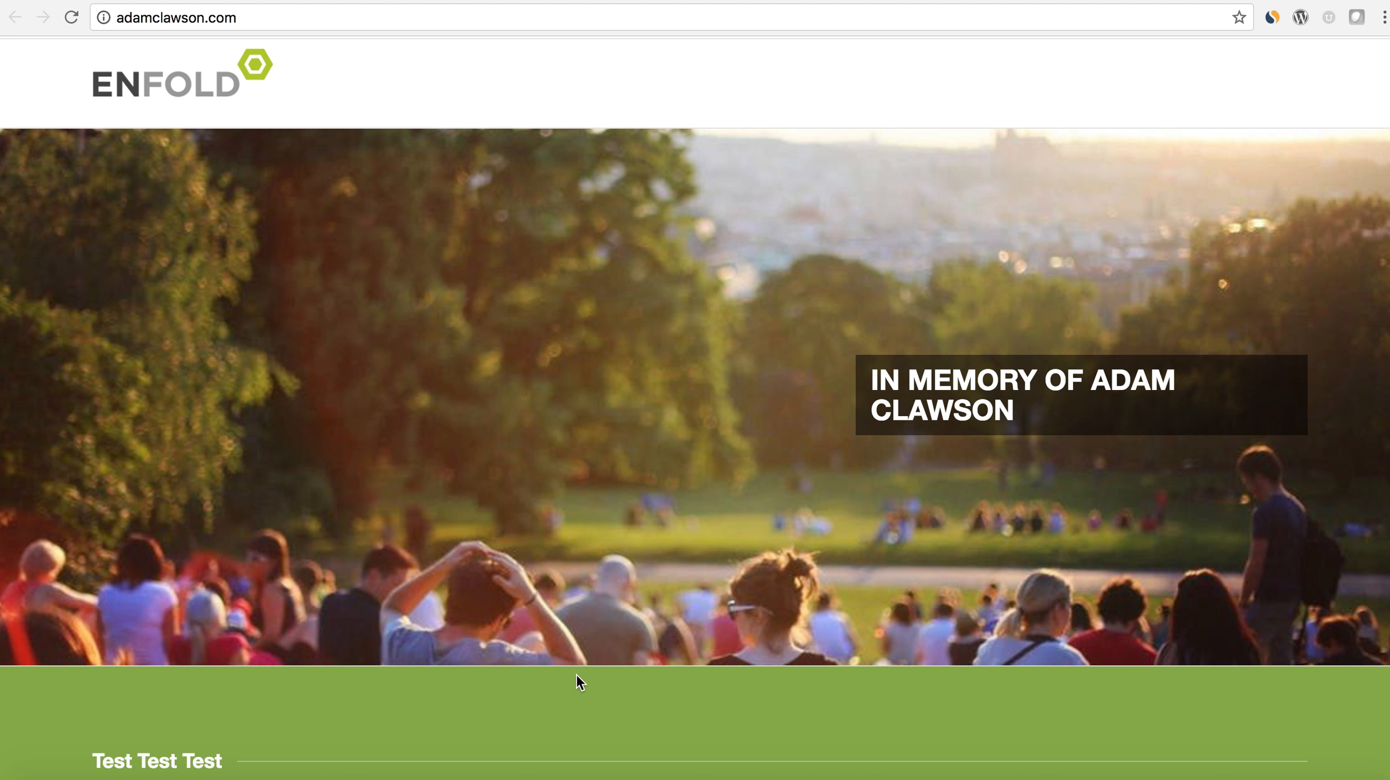
scroll(578, 677, "down", 2)
scroll(578, 677, "up", 2)
left_click(207, 1)
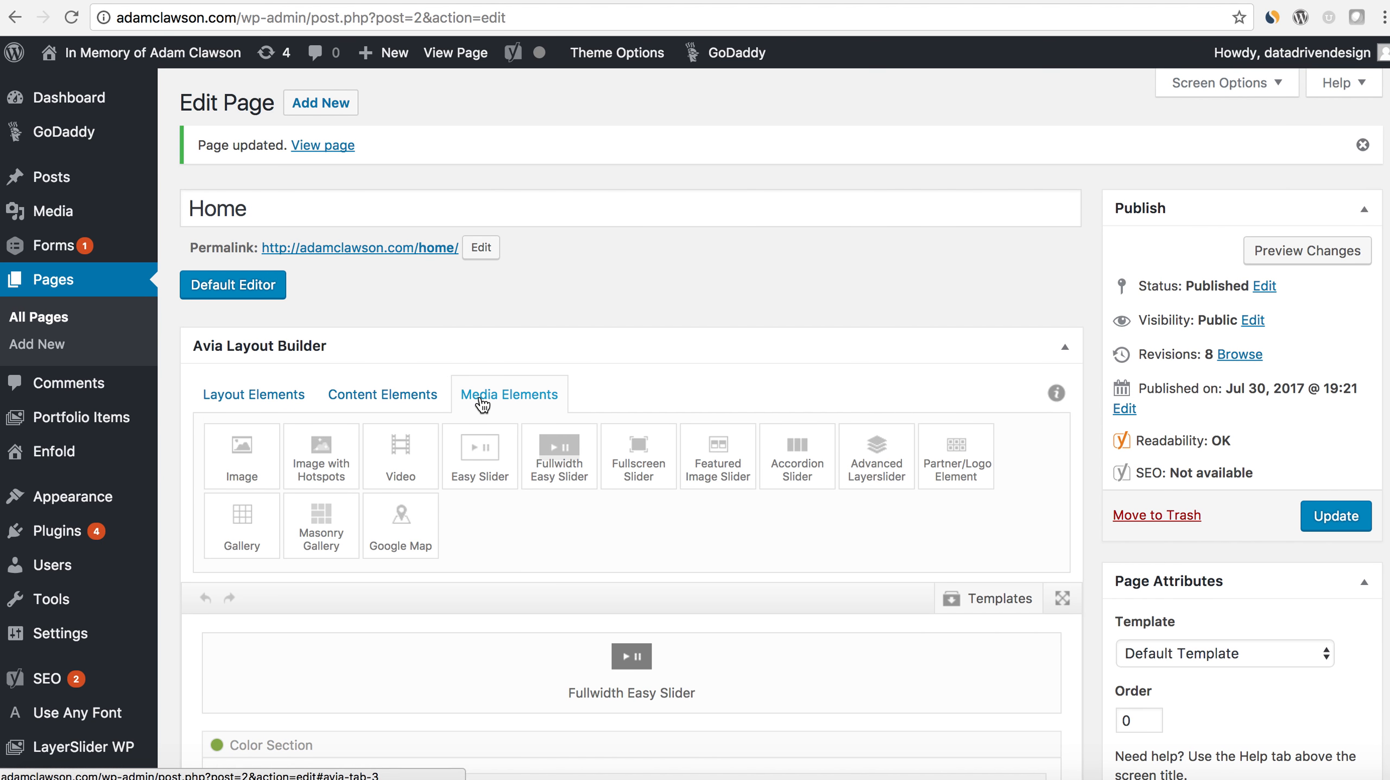
scroll(481, 394, "down", 3)
scroll(498, 389, "down", 1)
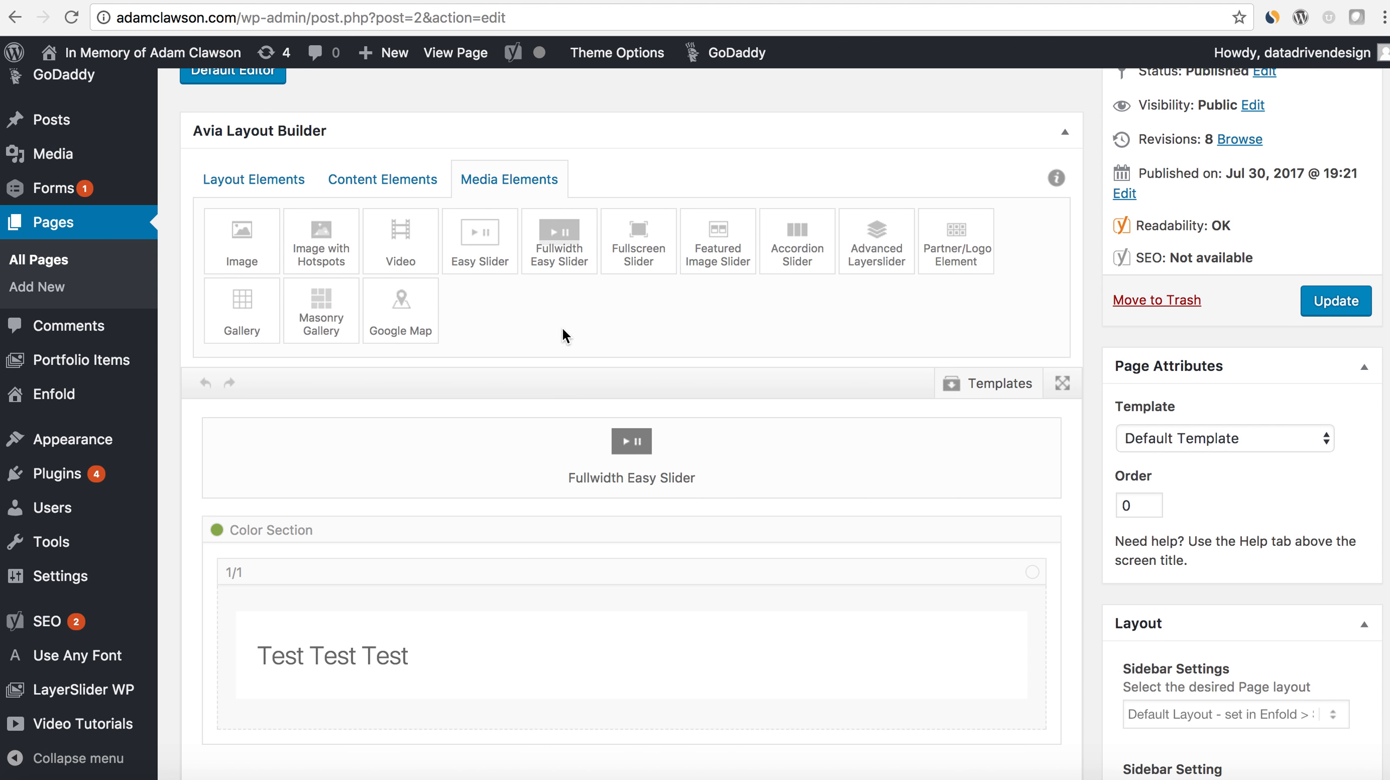
scroll(534, 351, "down", 1)
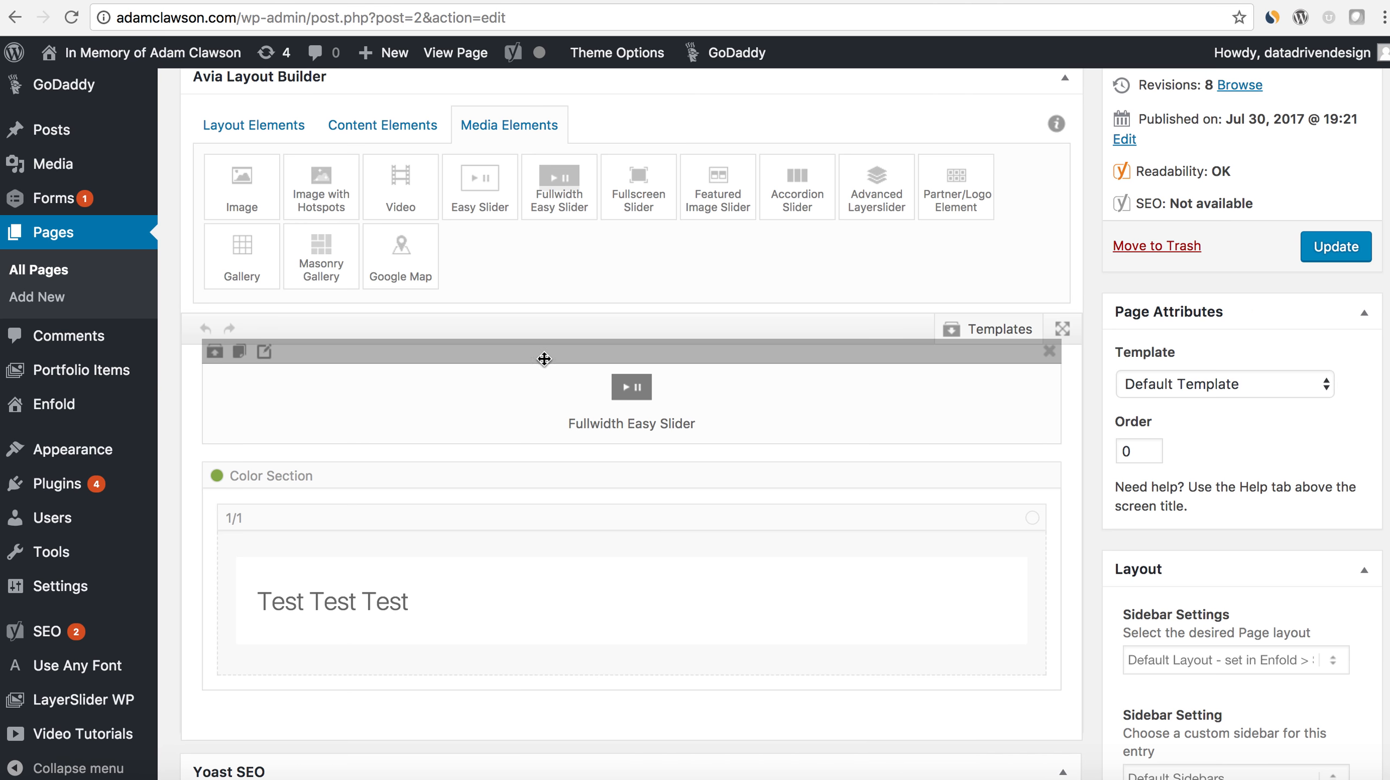
scroll(450, 493, "up", 1)
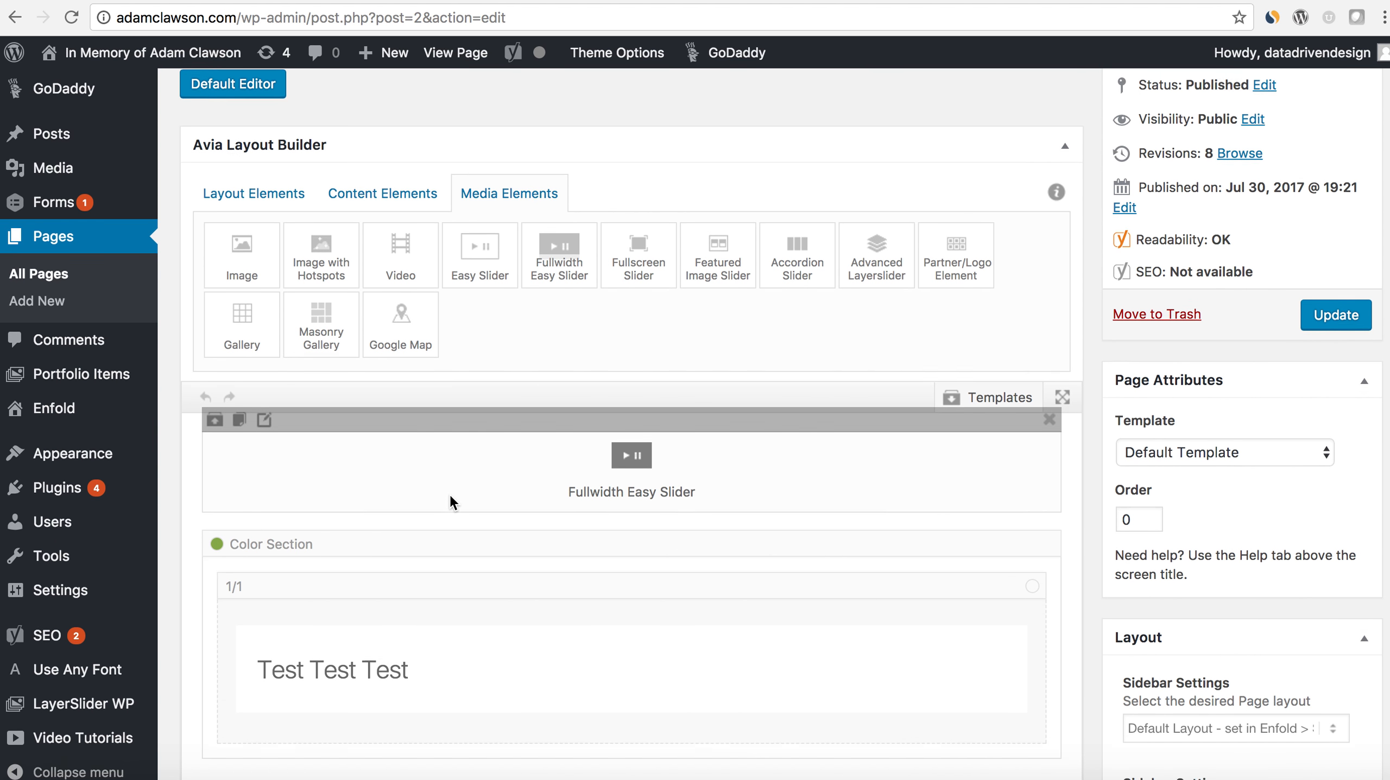
scroll(449, 493, "up", 1)
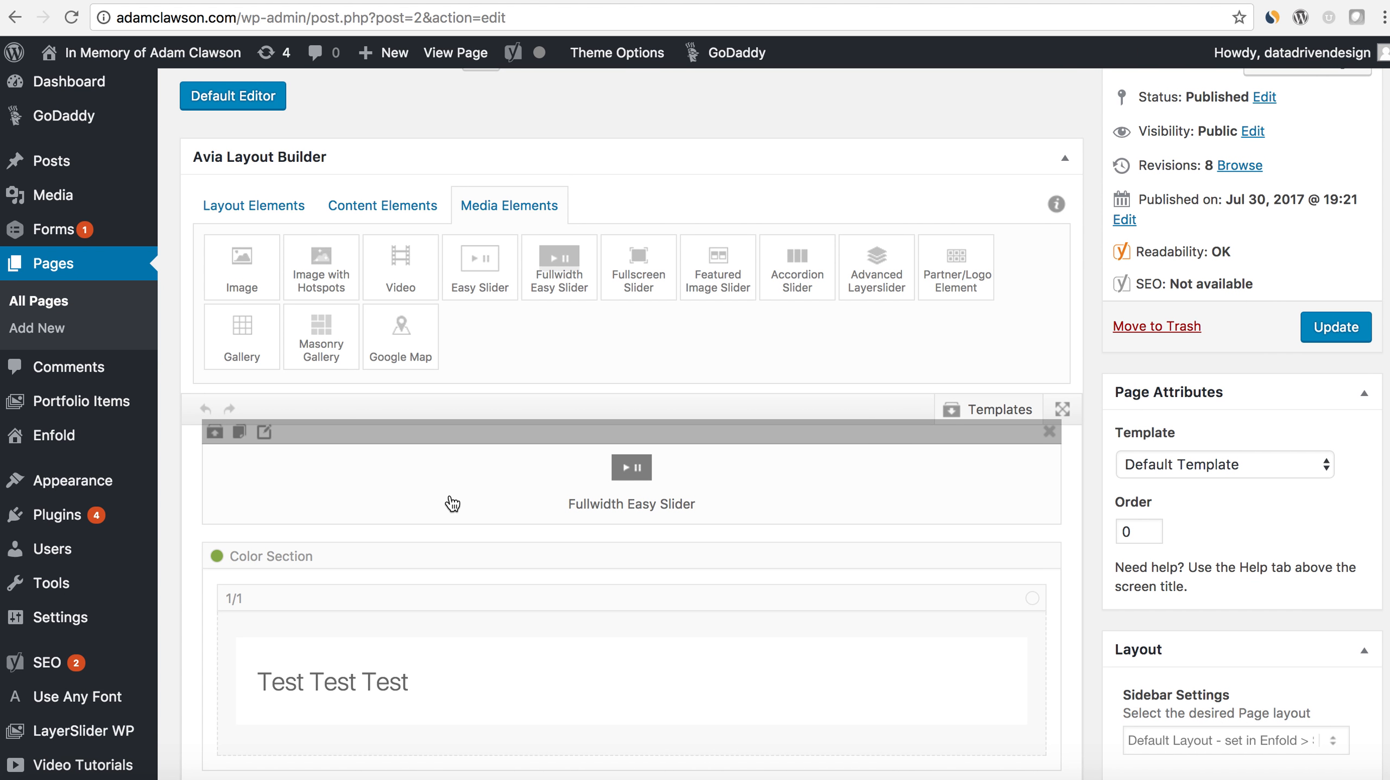
scroll(450, 499, "up", 4)
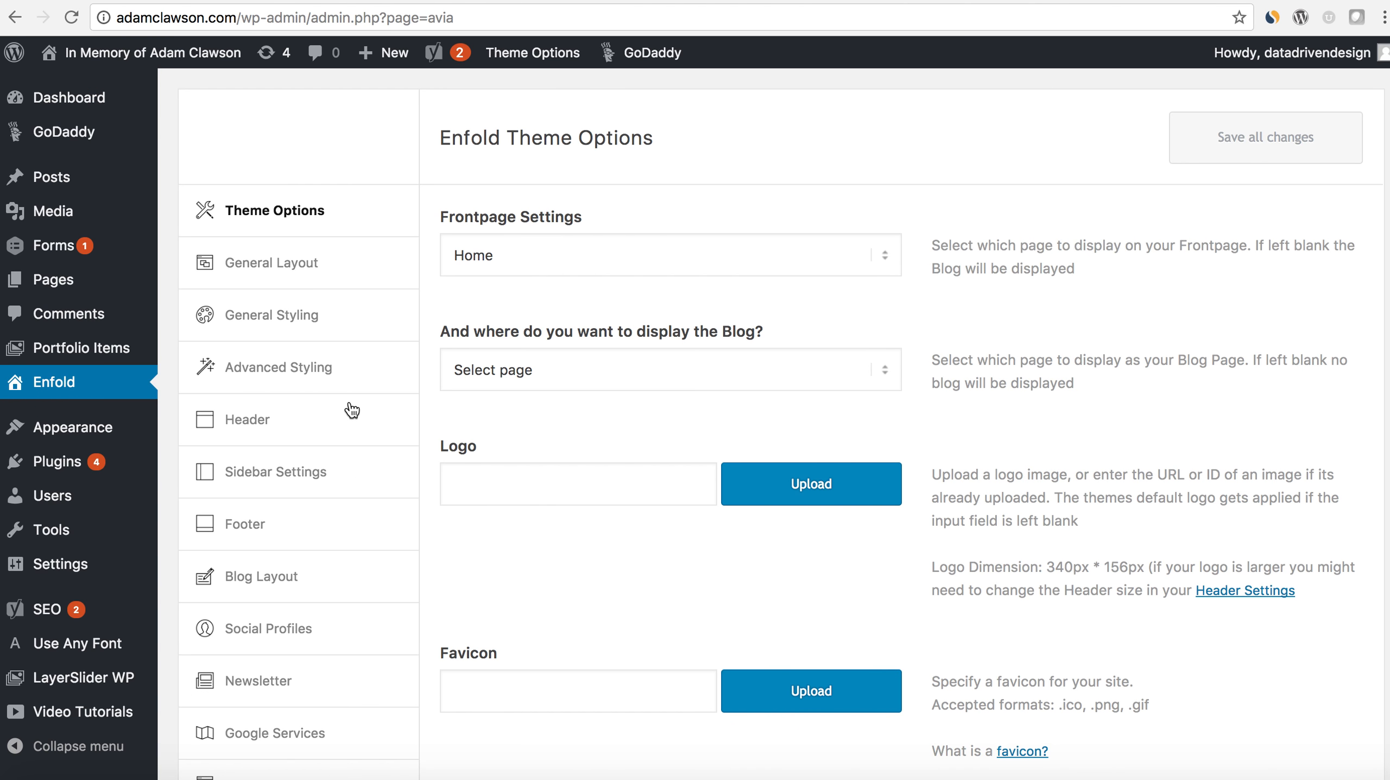
- Examine the predefined color schemes and area color settings under General Styling in the Enfold theme options
scroll(351, 405, "down", 1)
left_click(326, 292)
scroll(518, 521, "down", 15)
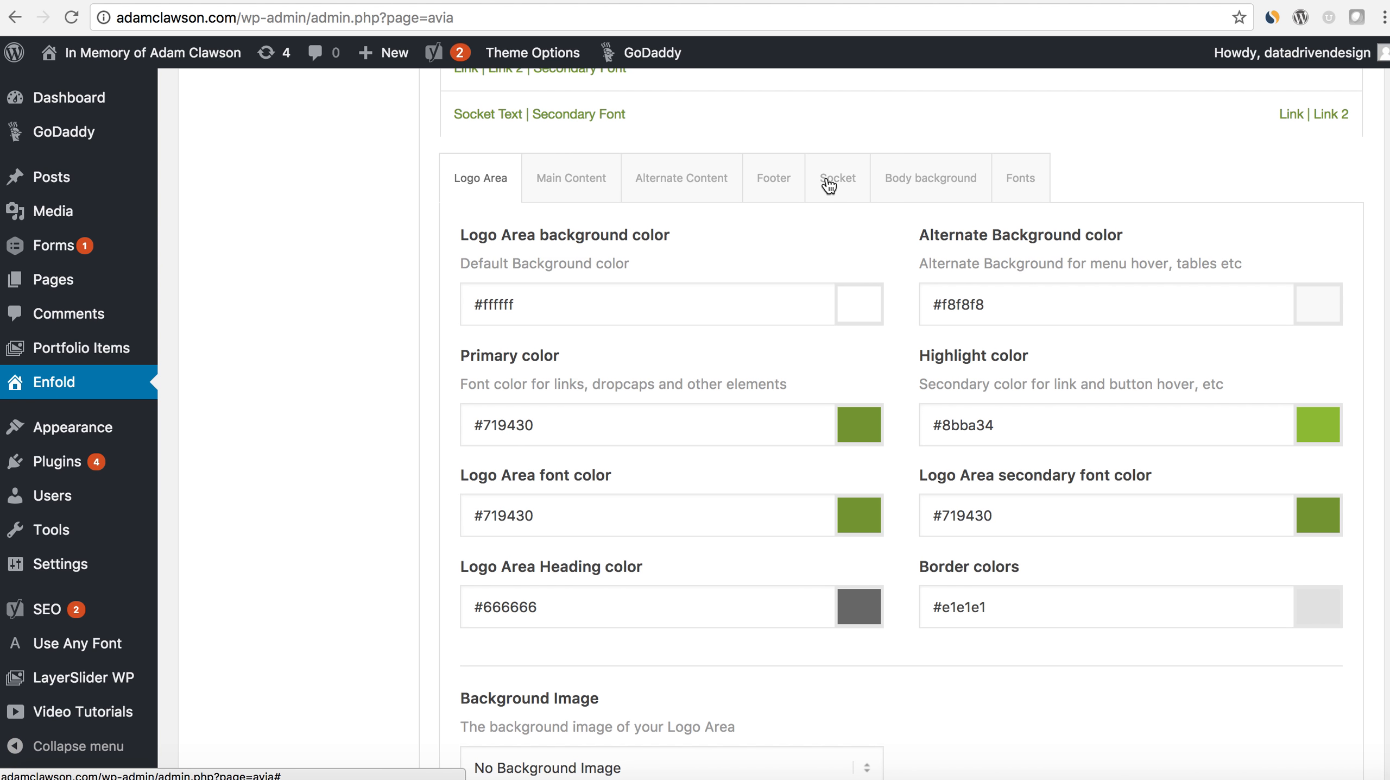
scroll(502, 265, "up", 15)
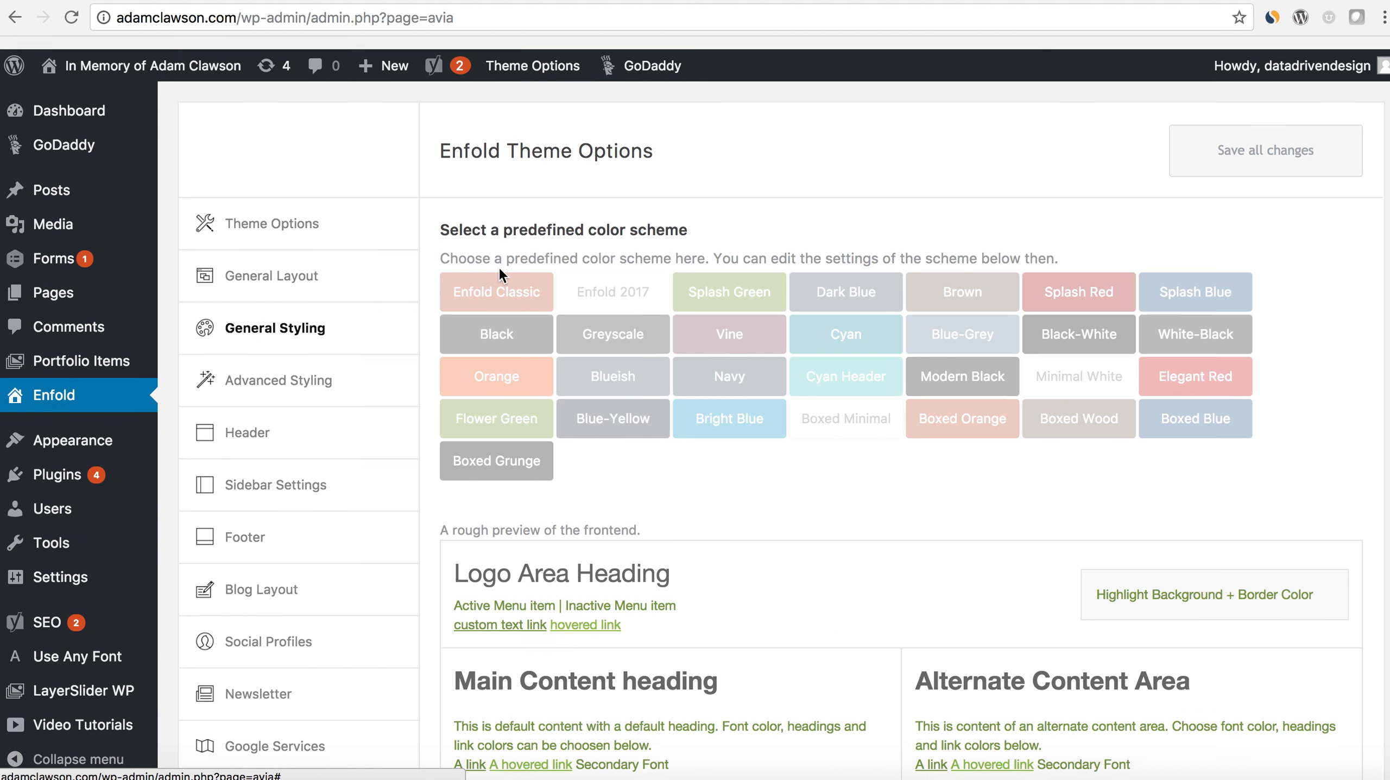
mouse_move(76, 448)
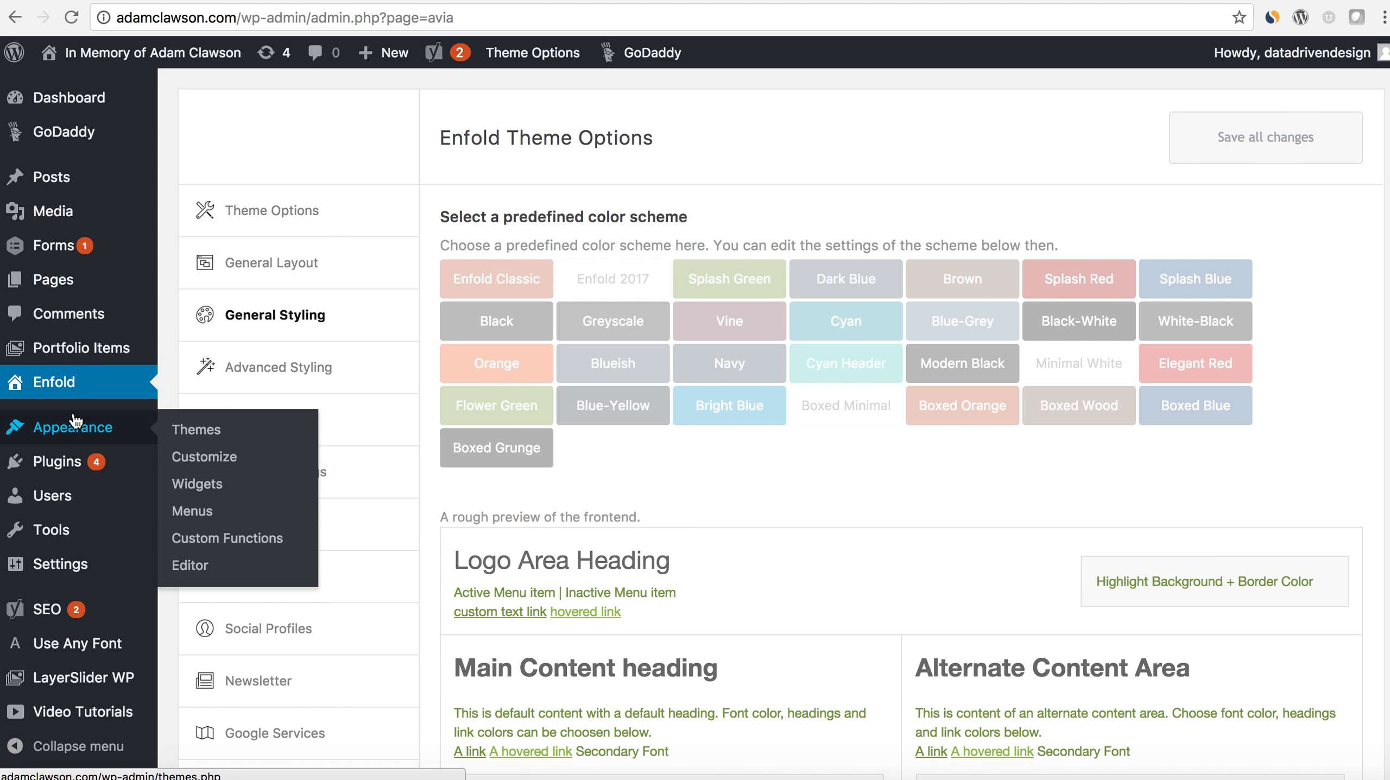
- Reopen the Home page for editing and review the special heading's content and color settings
left_click(53, 279)
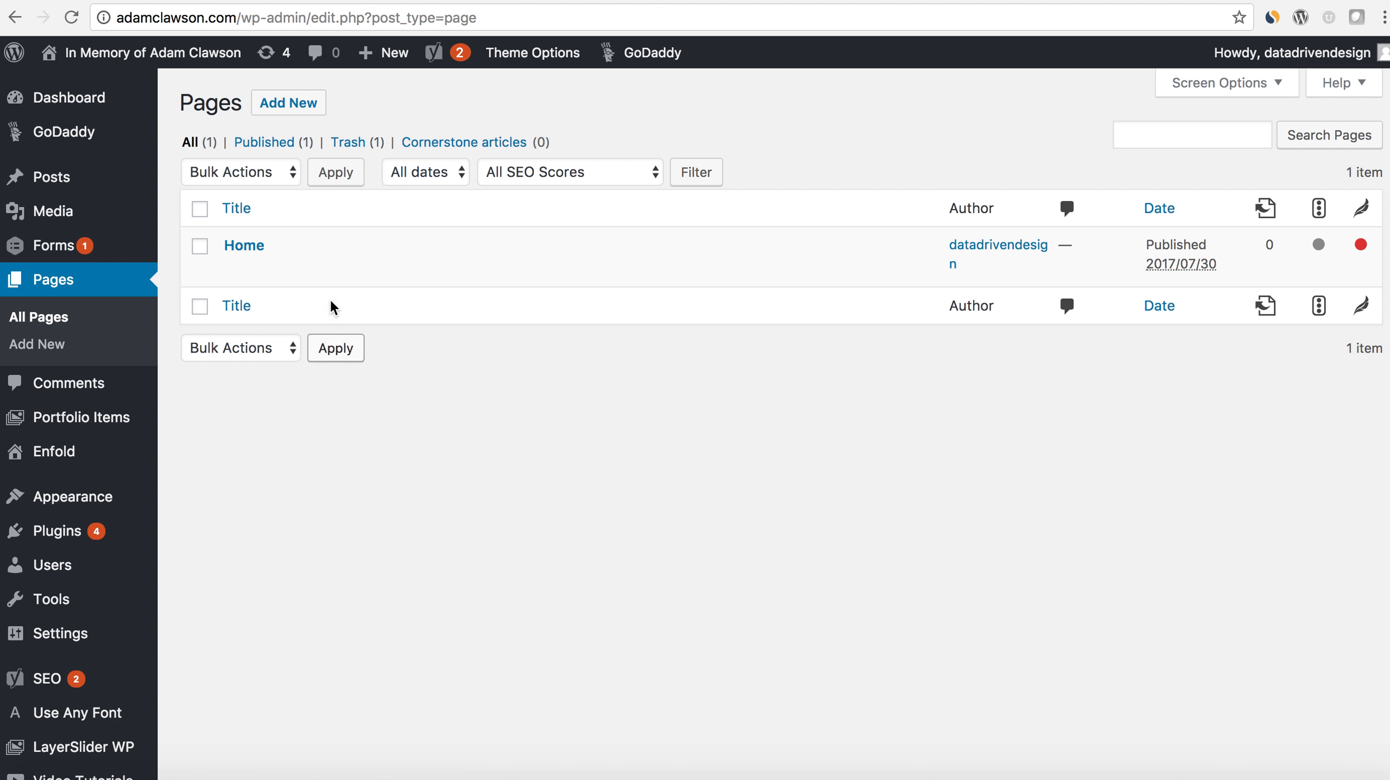
left_click(244, 245)
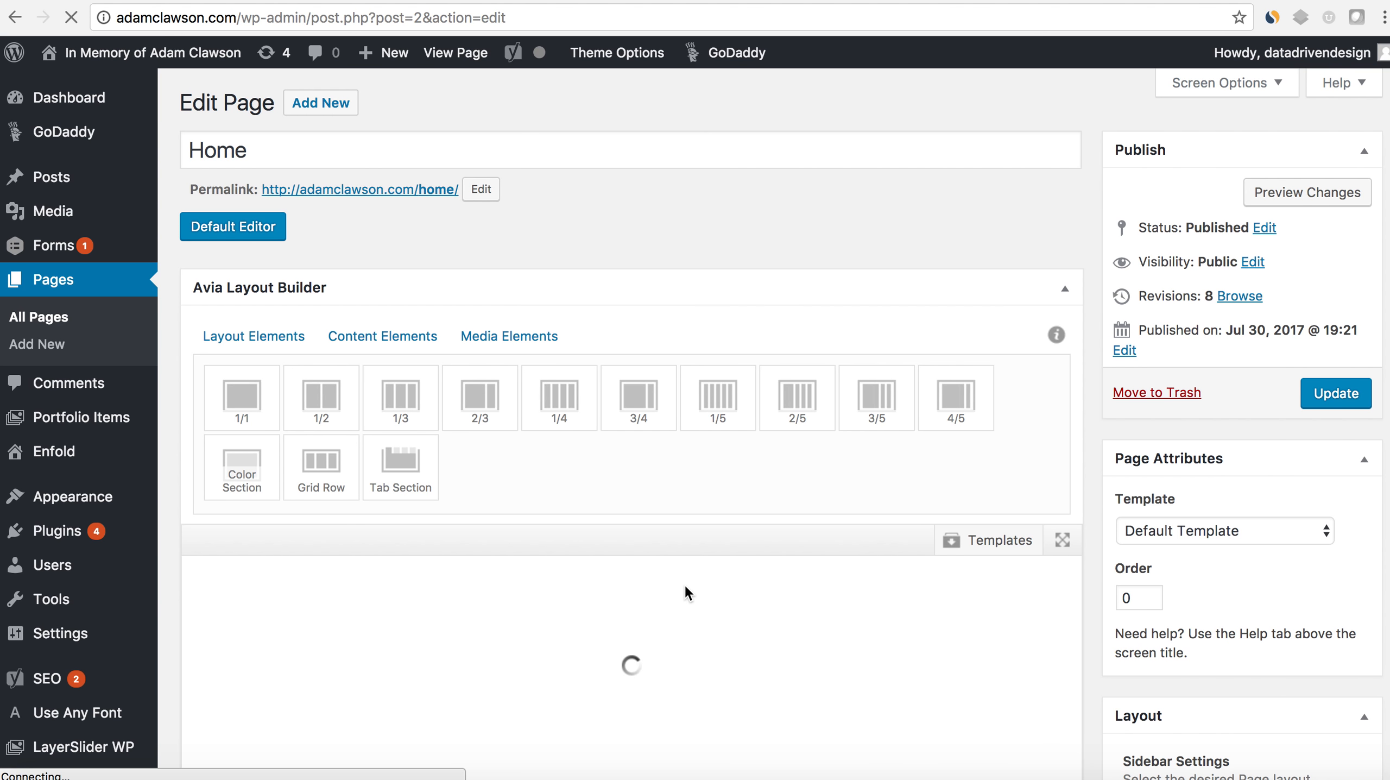
scroll(685, 583, "down", 10)
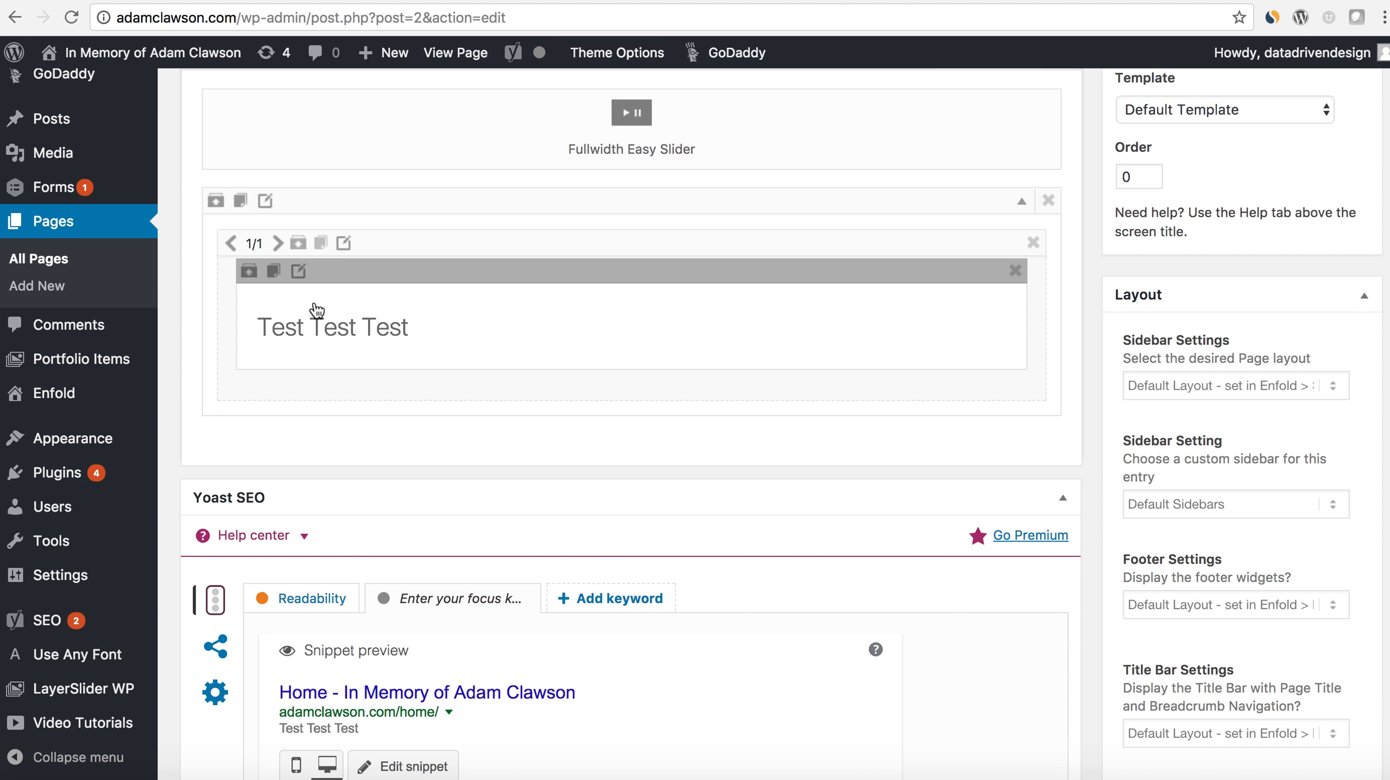
left_click(301, 277)
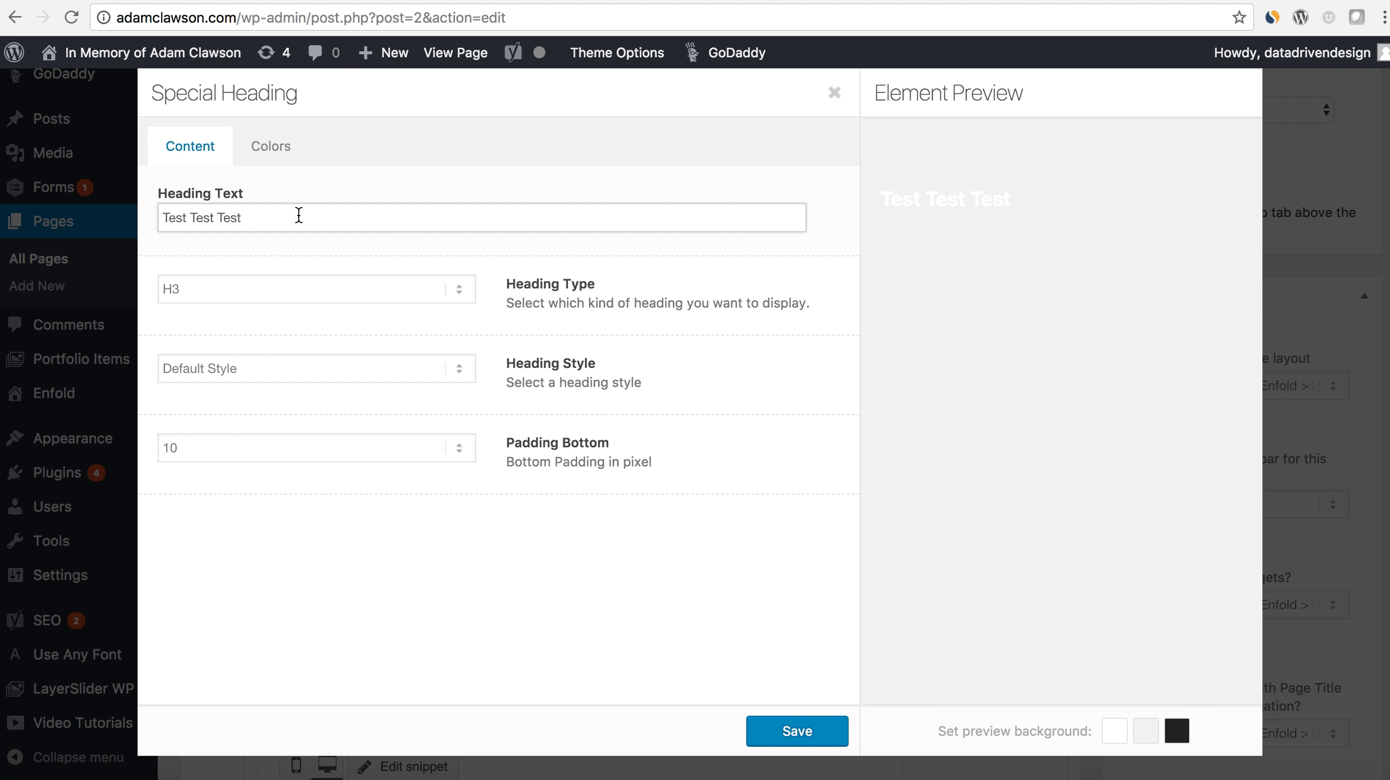
left_click(277, 160)
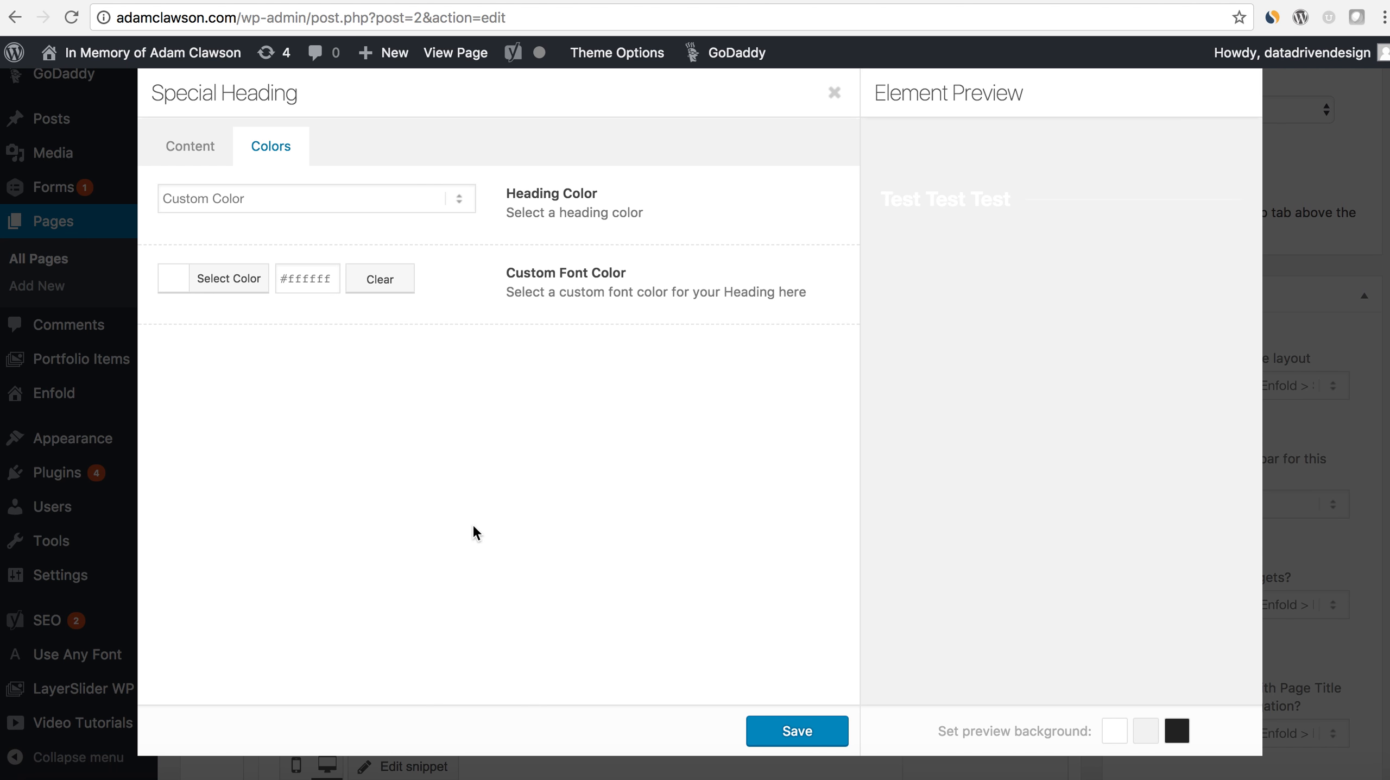
left_click(795, 730)
scroll(836, 656, "up", 5)
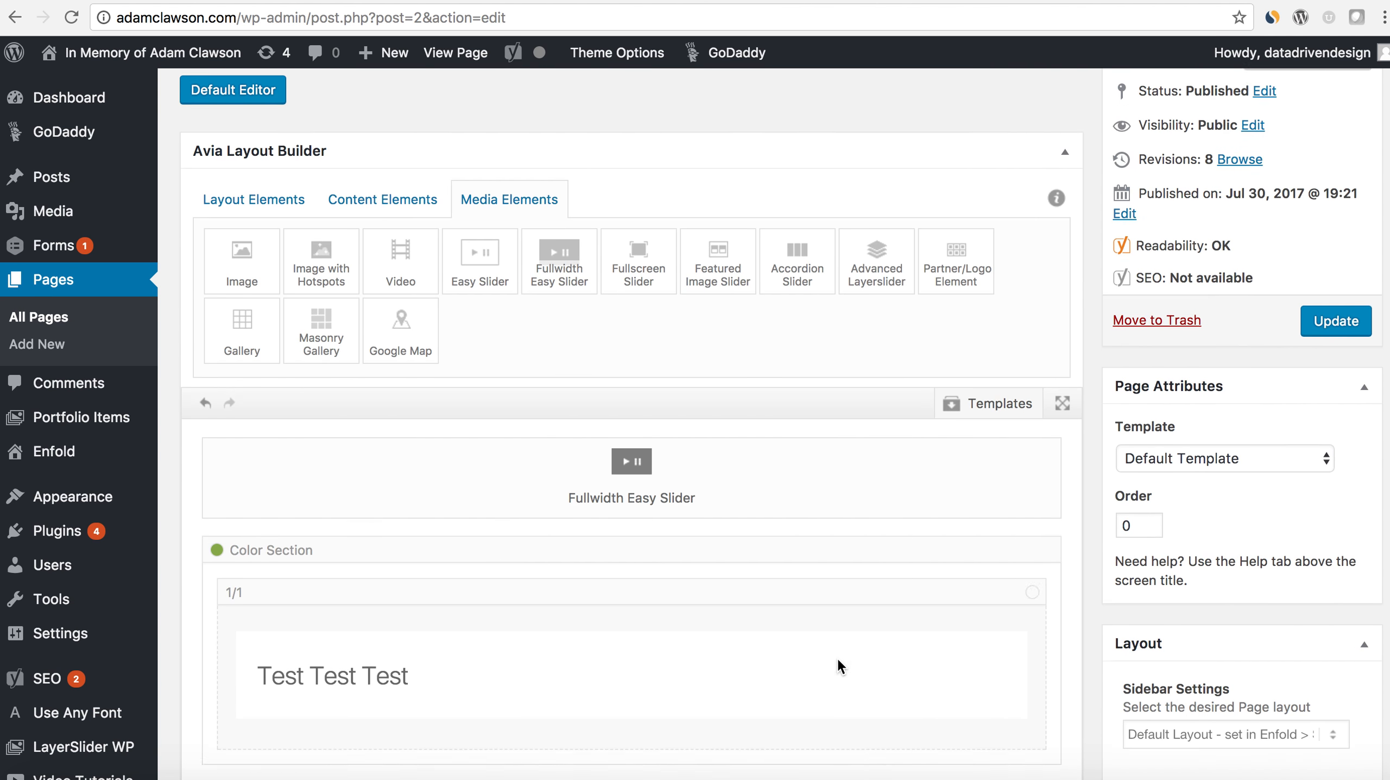
scroll(837, 656, "up", 3)
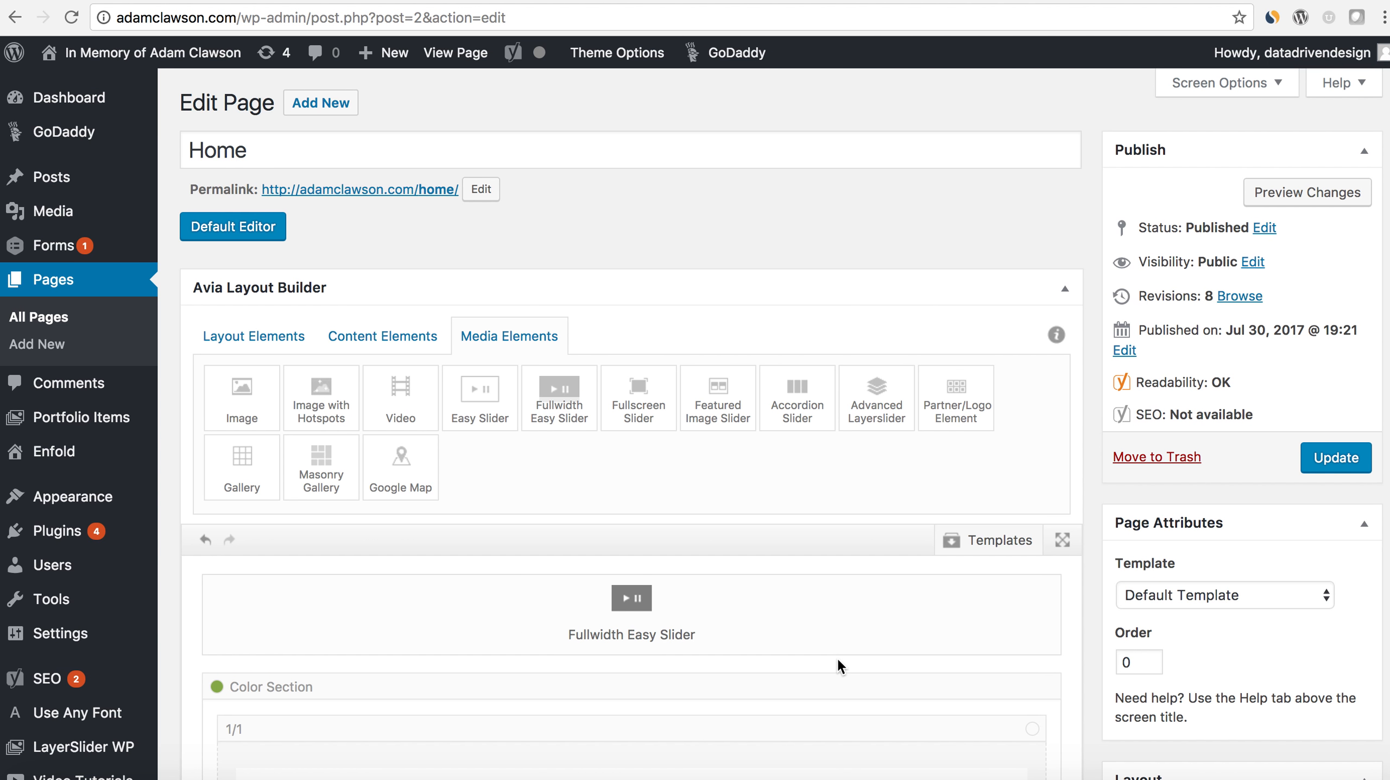
scroll(837, 657, "down", 5)
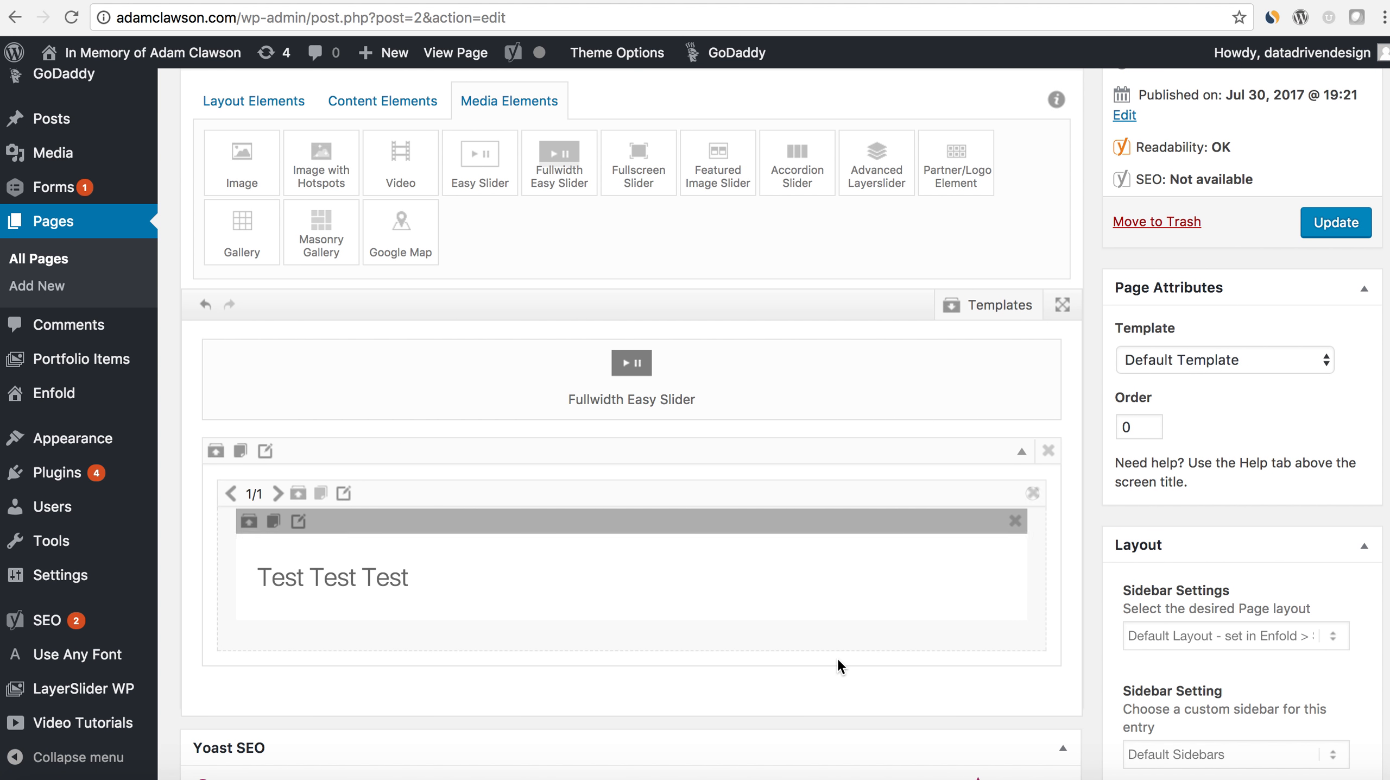